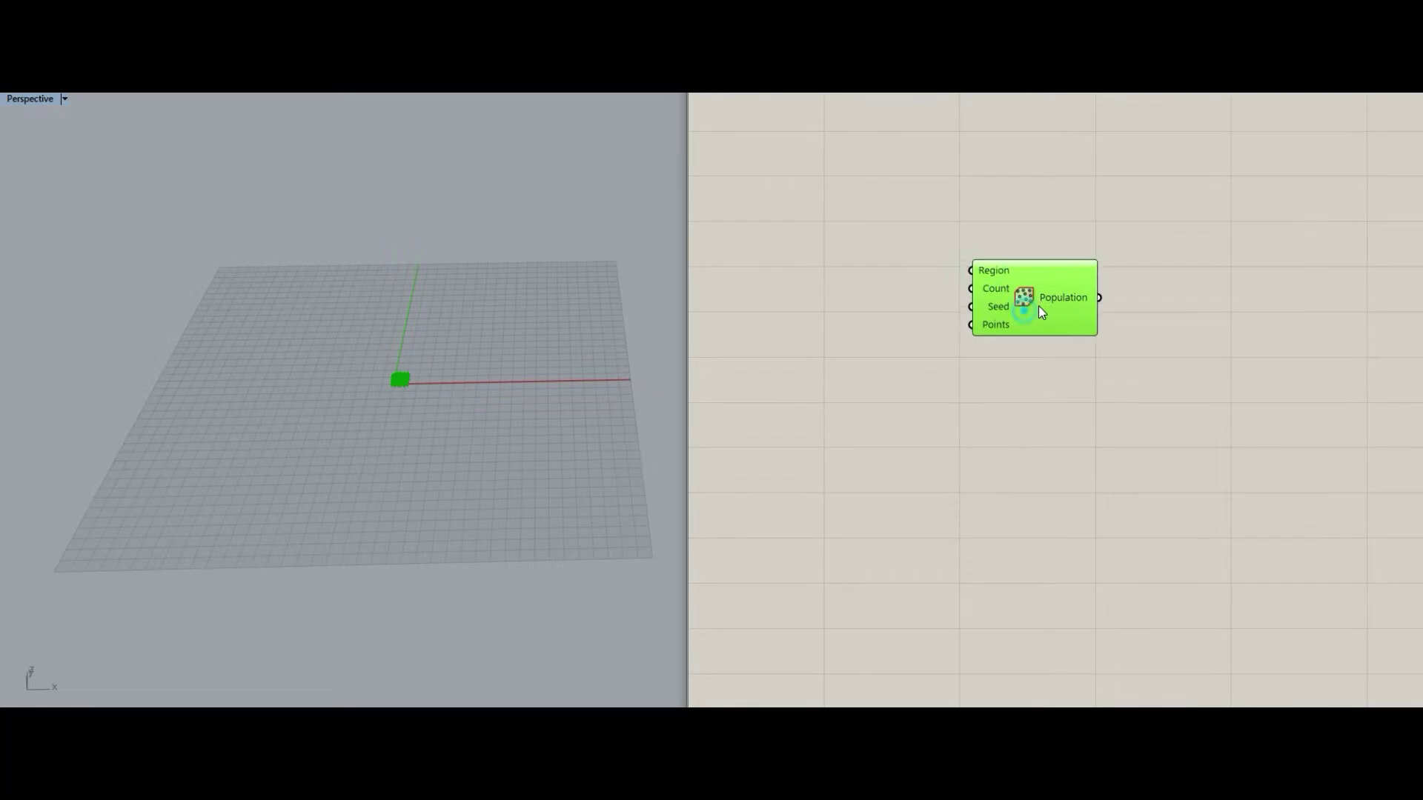
- Add a number slider with value 5 and connect it to the Population component's Count input
{"action": "left_click", "coordinate": [989, 442]}
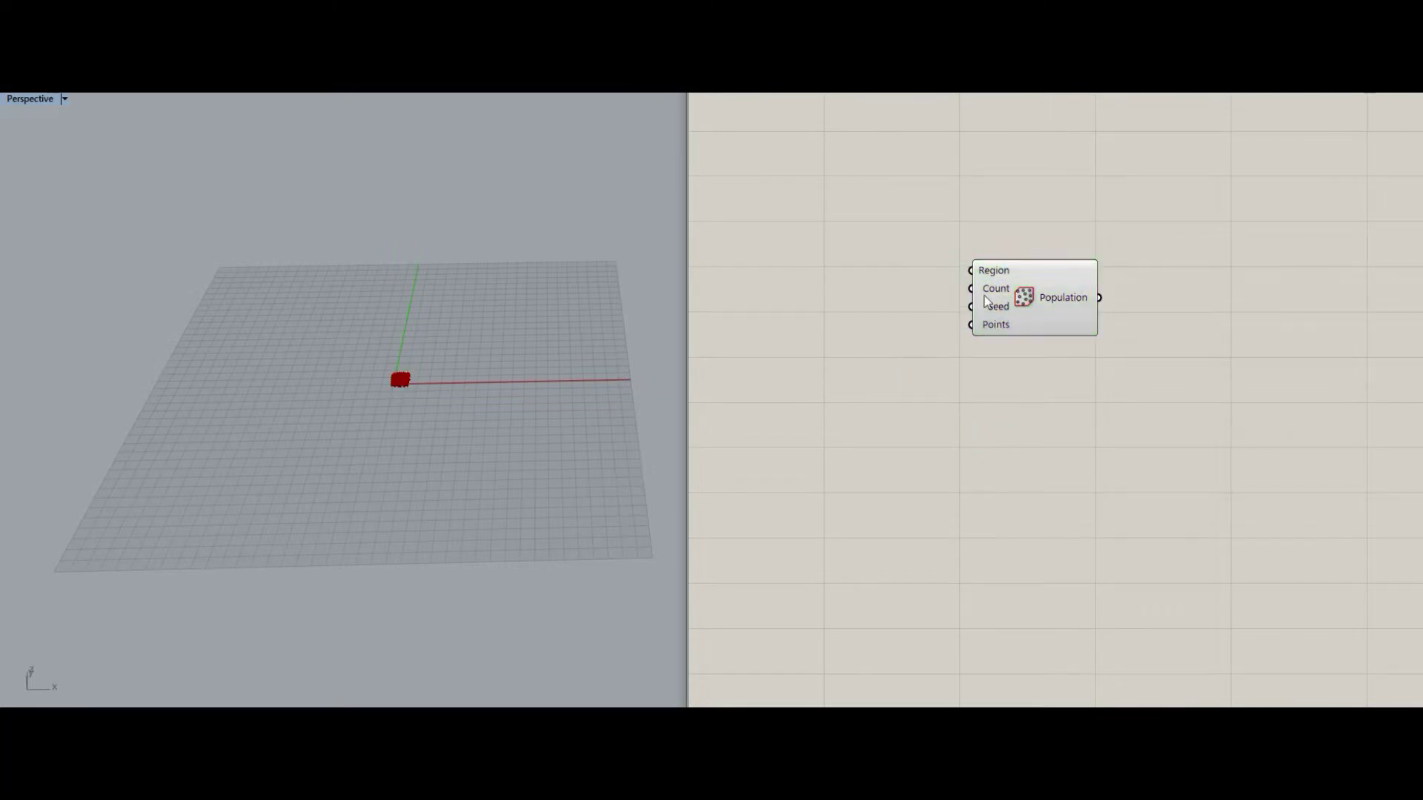
{"action": "double_click", "coordinate": [892, 308]}
{"action": "type", "text": "5"}
{"action": "key", "text": "Return"}
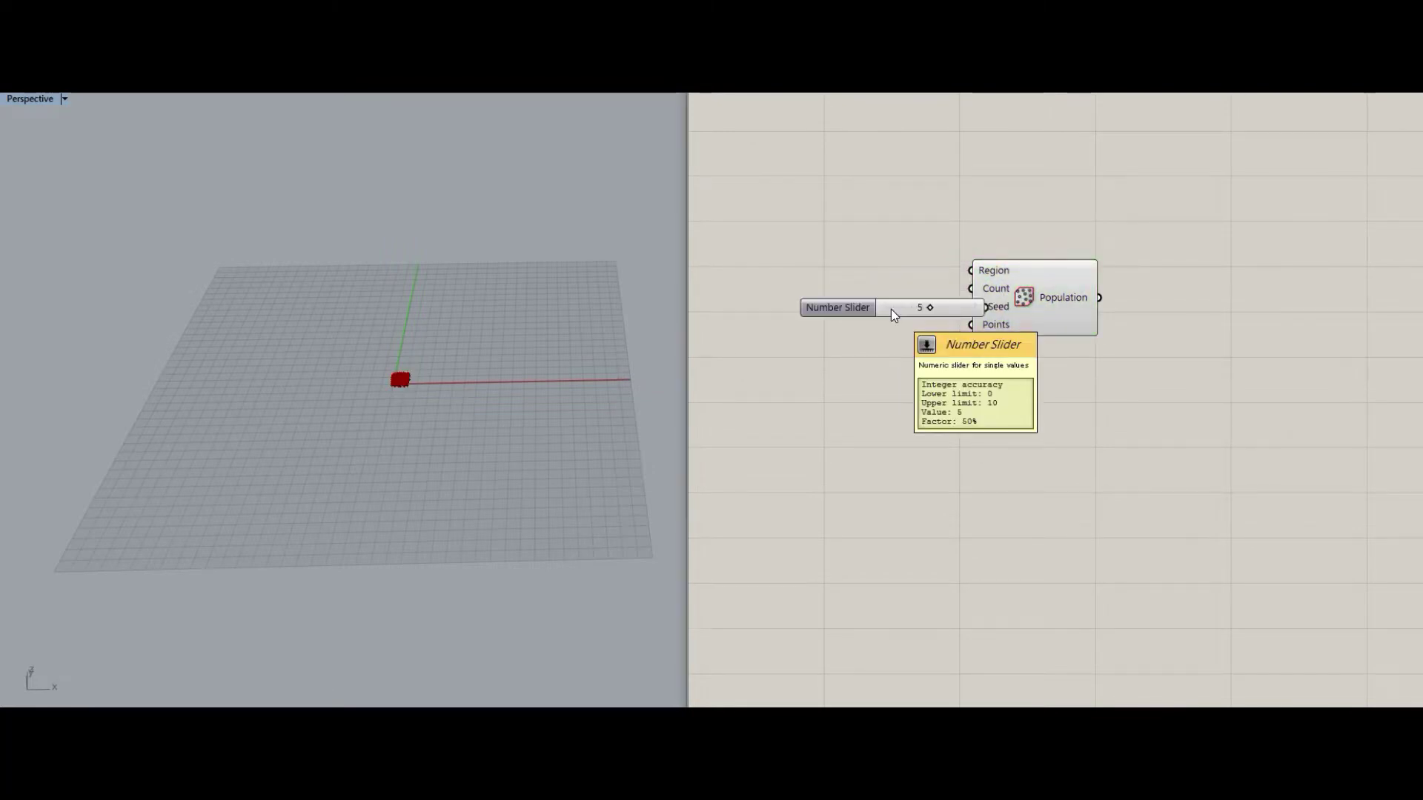
{"action": "left_click_drag", "start_coordinate": [1063, 312], "coordinate": [1110, 326]}
{"action": "left_click_drag", "start_coordinate": [984, 311], "coordinate": [972, 301]}
{"action": "scroll", "coordinate": [394, 376], "scroll_direction": "up", "scroll_amount": 5}
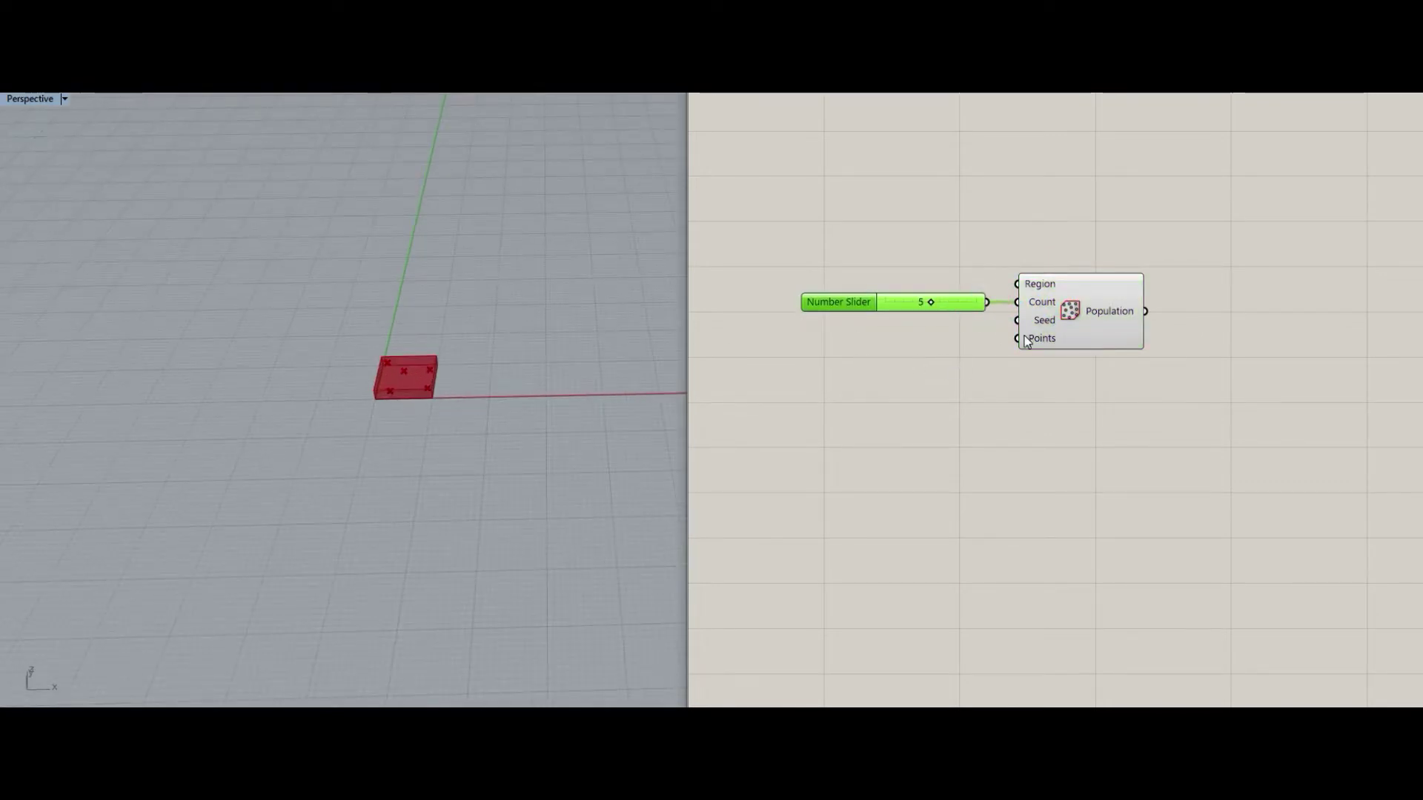
{"action": "left_click", "coordinate": [1002, 360]}
{"action": "right_click_drag", "start_coordinate": [929, 363], "coordinate": [997, 351]}
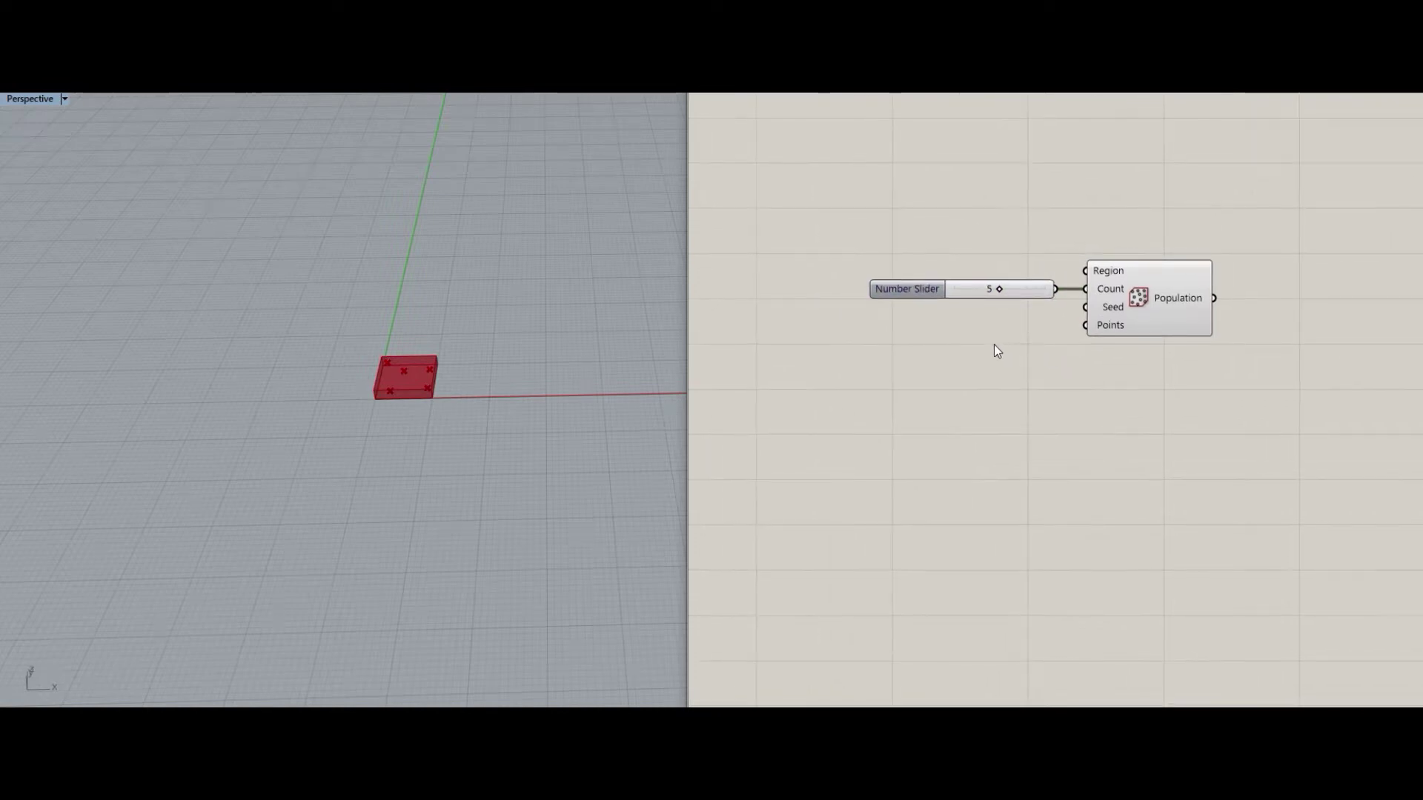
- Add a Box component with Base, X, Y and Z inputs and connect its output to the Population component's Region
{"action": "scroll", "coordinate": [997, 351], "scroll_direction": "down", "scroll_amount": 2}
{"action": "double_click", "coordinate": [862, 371]}
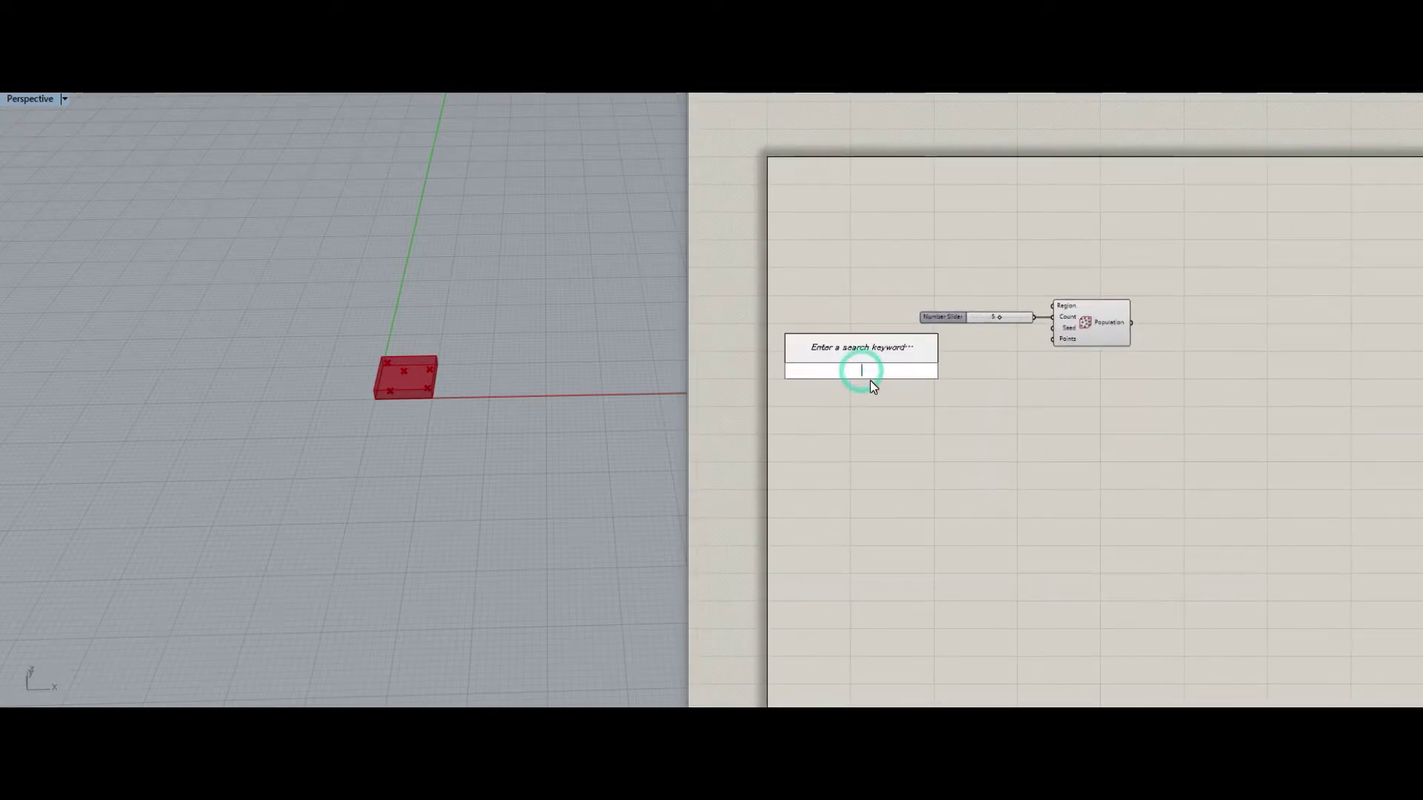
{"action": "type", "text": "box"}
{"action": "key", "text": "Up"}
{"action": "key", "text": "Down"}
{"action": "key", "text": "Return"}
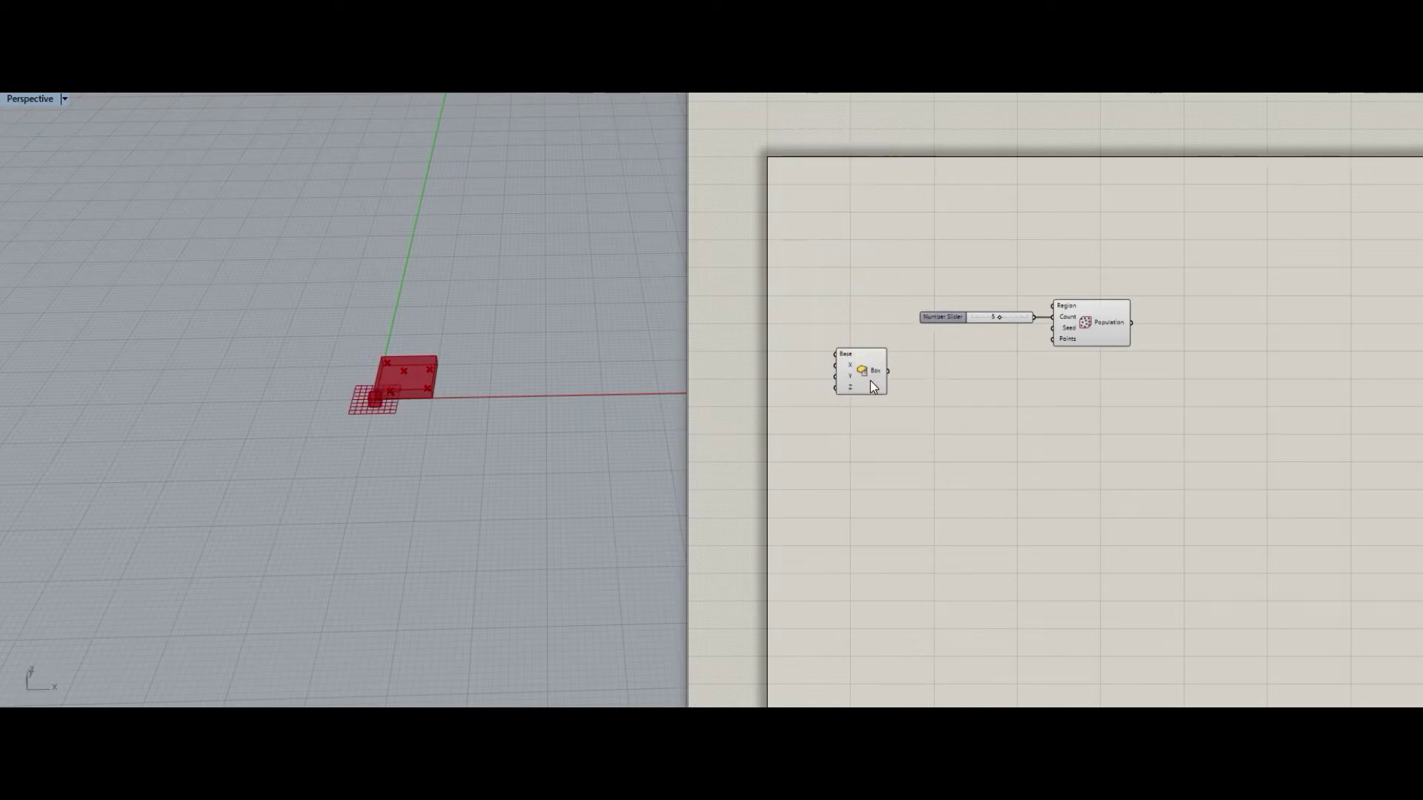
{"action": "scroll", "coordinate": [870, 380], "scroll_direction": "up", "scroll_amount": 2}
{"action": "left_click_drag", "start_coordinate": [850, 366], "coordinate": [847, 338]}
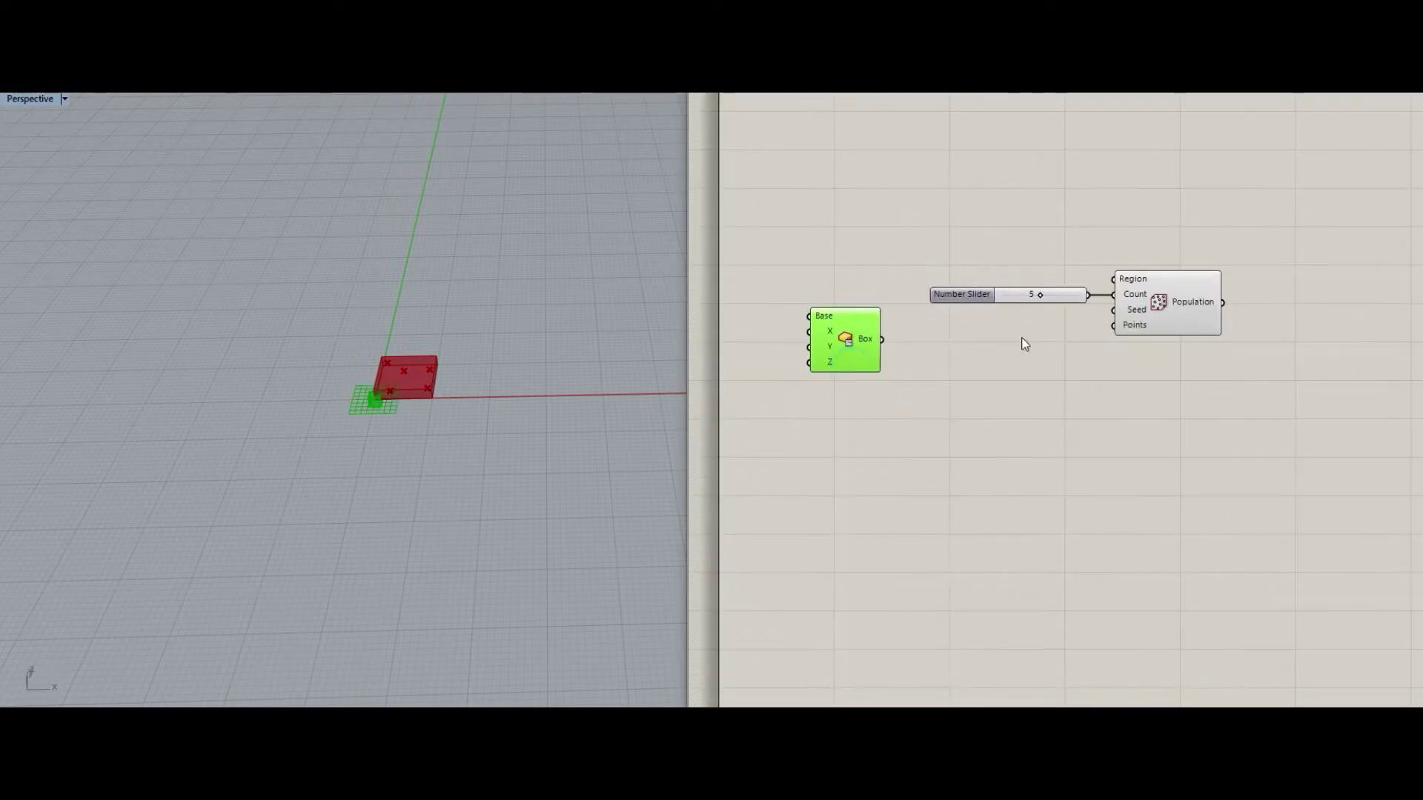
{"action": "left_click_drag", "start_coordinate": [1114, 278], "coordinate": [881, 339]}
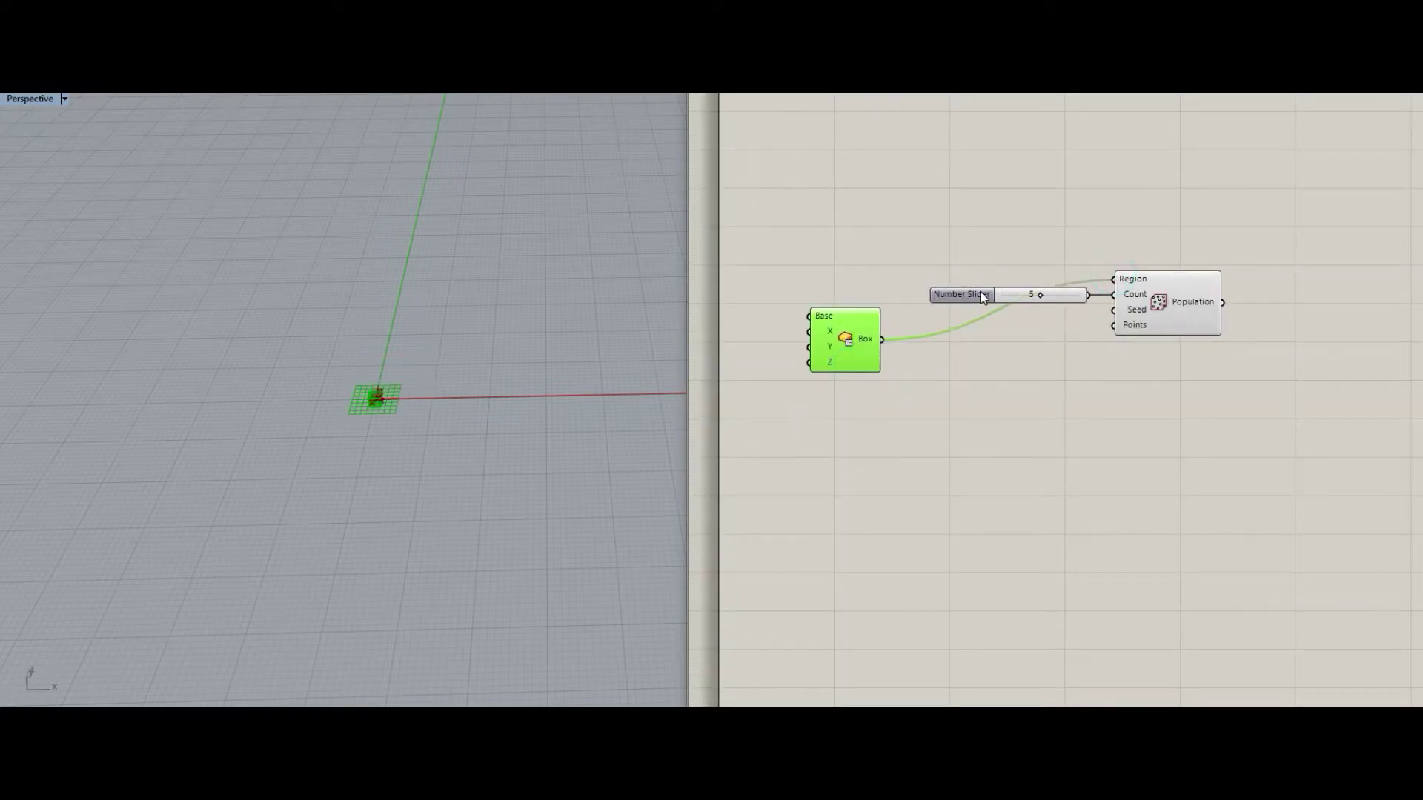
- Move the Box, slider and Population components together to make room on the canvas ahead of the Box inputs
{"action": "left_click", "coordinate": [858, 435]}
{"action": "left_click_drag", "start_coordinate": [1323, 209], "coordinate": [810, 394]}
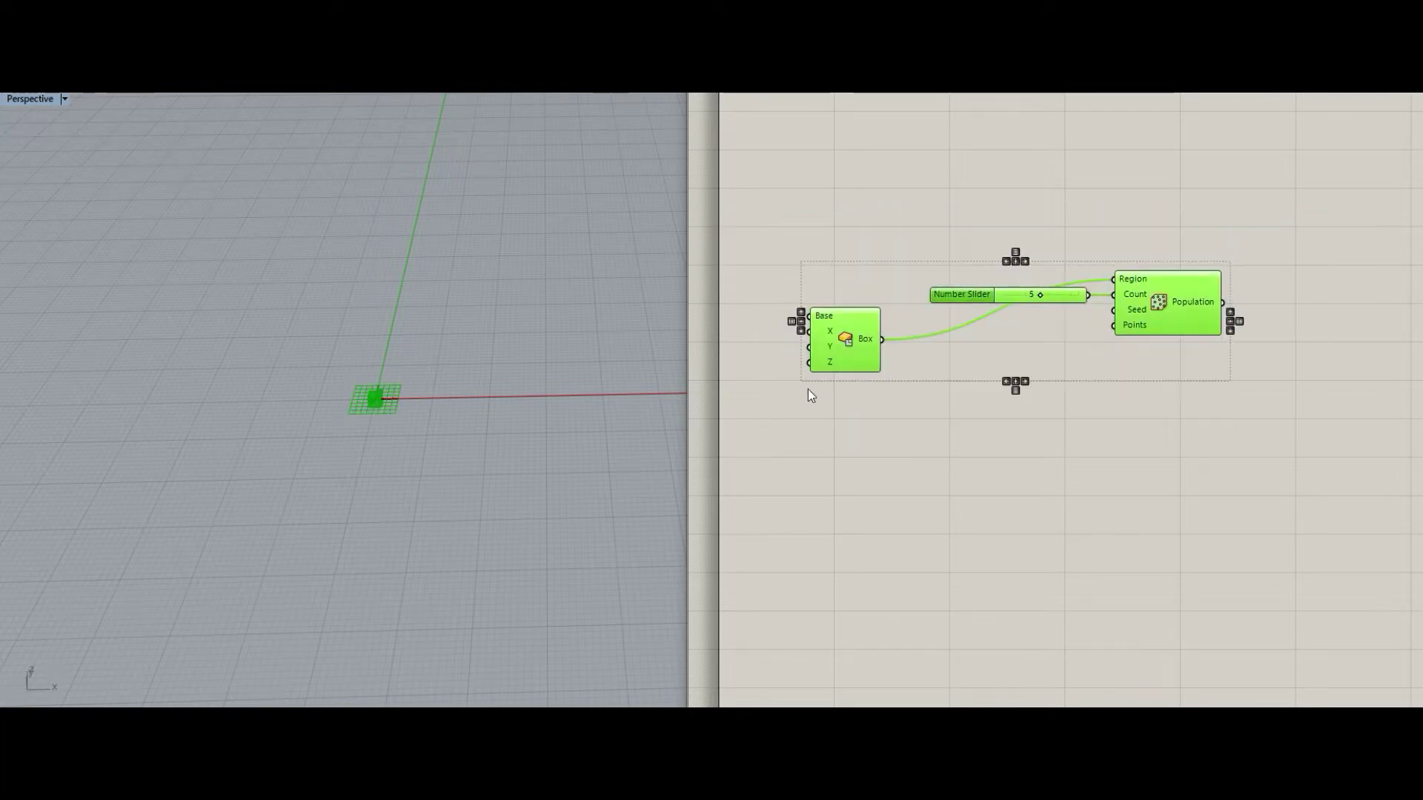
{"action": "left_click_drag", "start_coordinate": [828, 339], "coordinate": [1095, 425]}
{"action": "right_click_drag", "start_coordinate": [1087, 540], "coordinate": [1011, 405]}
{"action": "left_click", "coordinate": [889, 413]}
- Add a number slider created with 1000, connect it to the Box's X and Y inputs, and set it to 20
{"action": "double_click", "coordinate": [768, 273]}
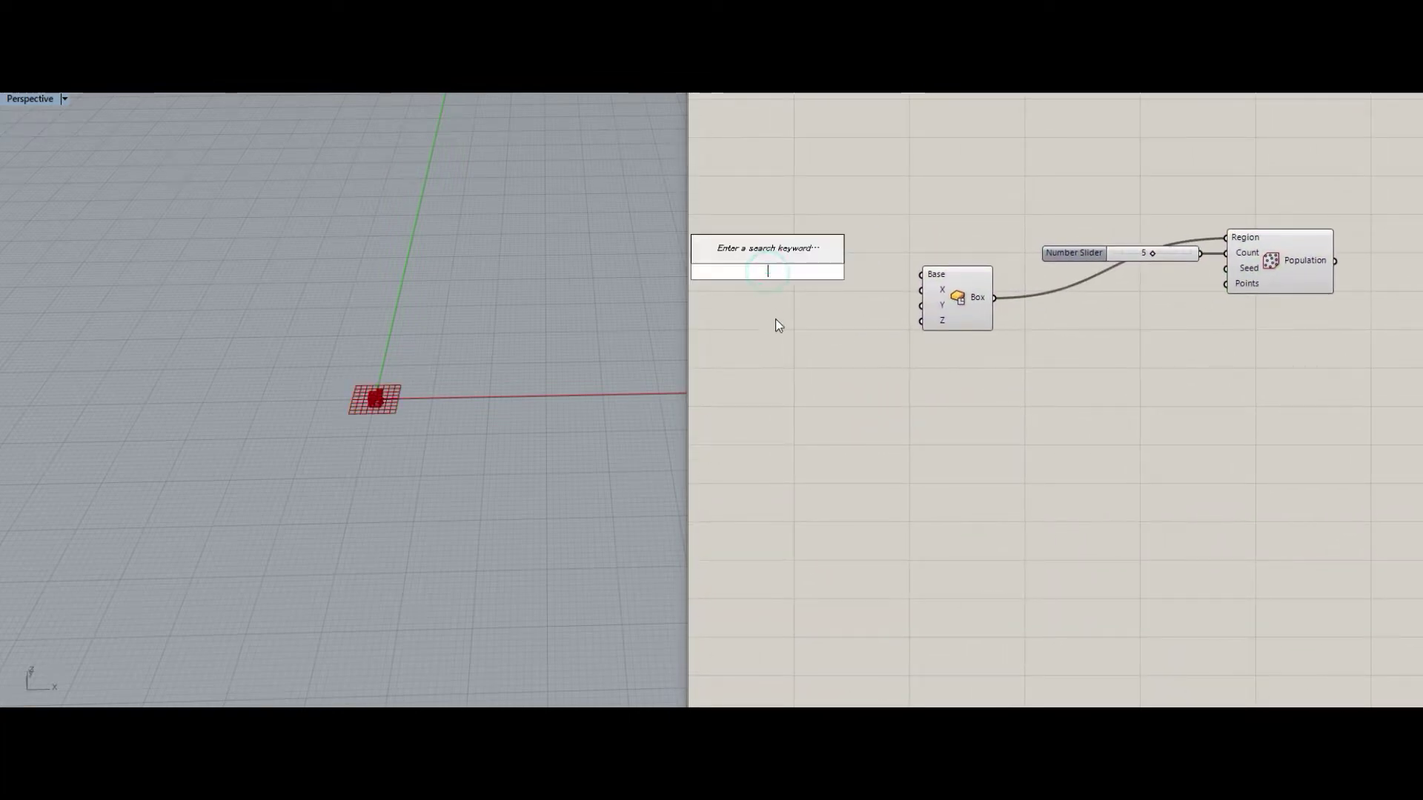
{"action": "type", "text": "1000"}
{"action": "key", "text": "Return"}
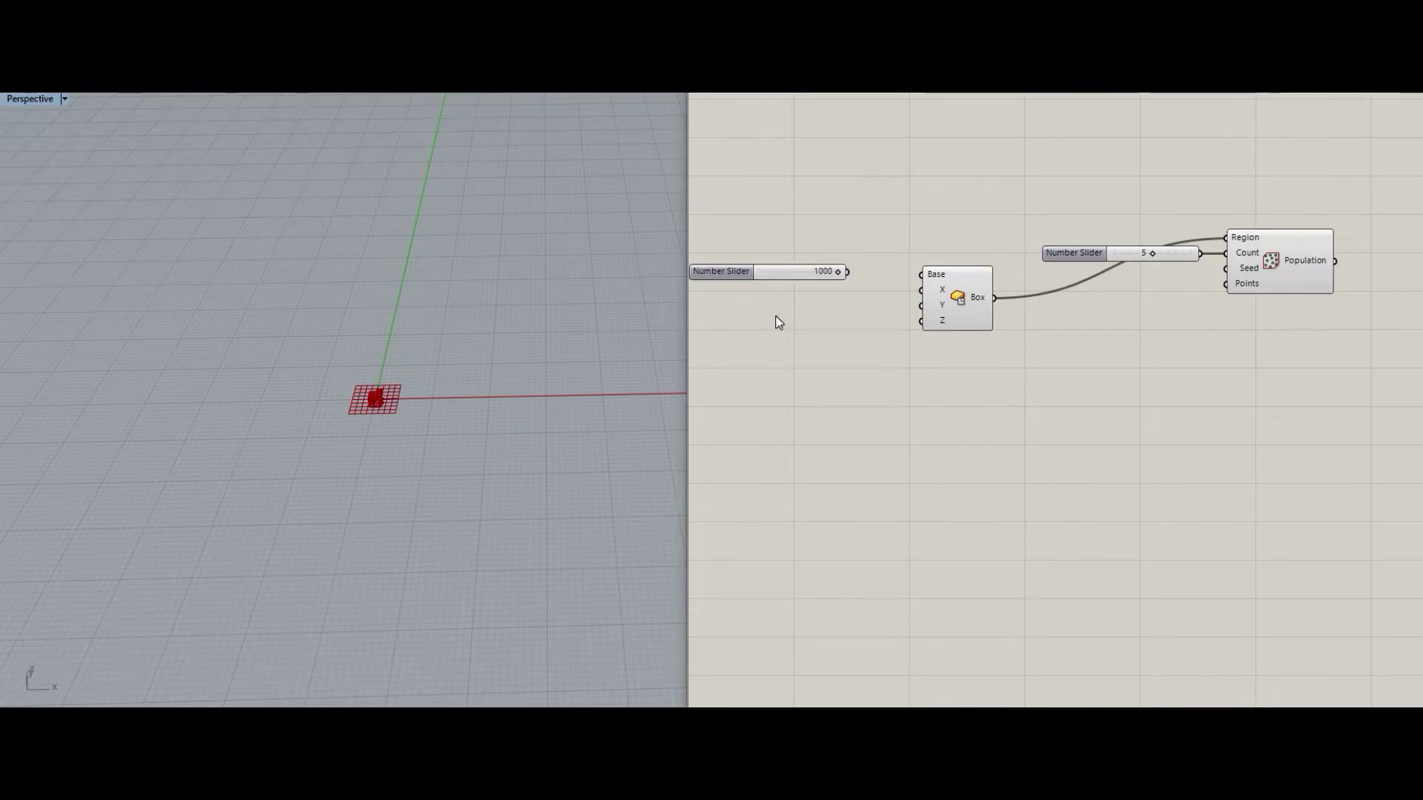
{"action": "left_click_drag", "start_coordinate": [786, 273], "coordinate": [803, 316]}
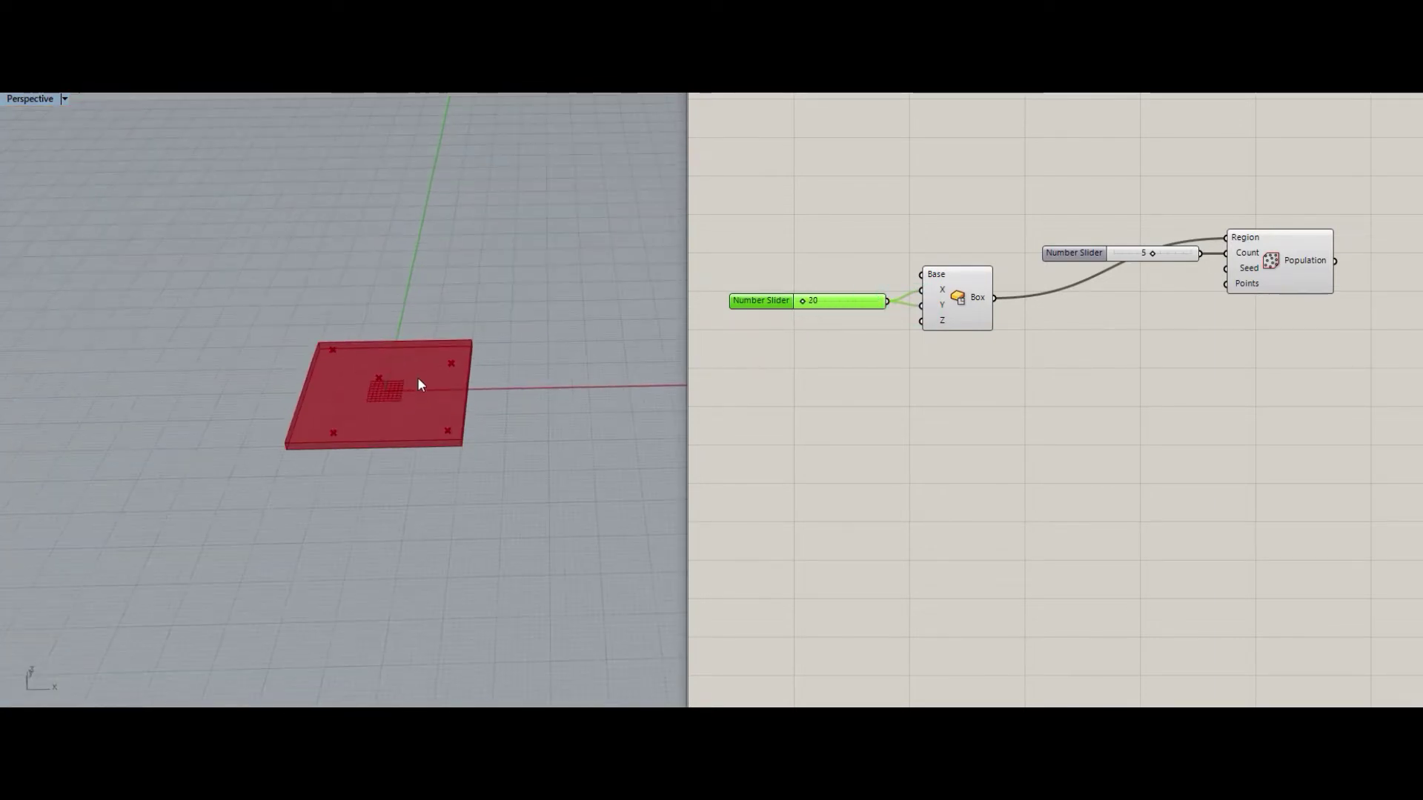
{"action": "scroll", "coordinate": [427, 456], "scroll_direction": "down", "scroll_amount": 5}
{"action": "left_click_drag", "start_coordinate": [957, 311], "coordinate": [964, 322]}
{"action": "left_click", "coordinate": [984, 372]}
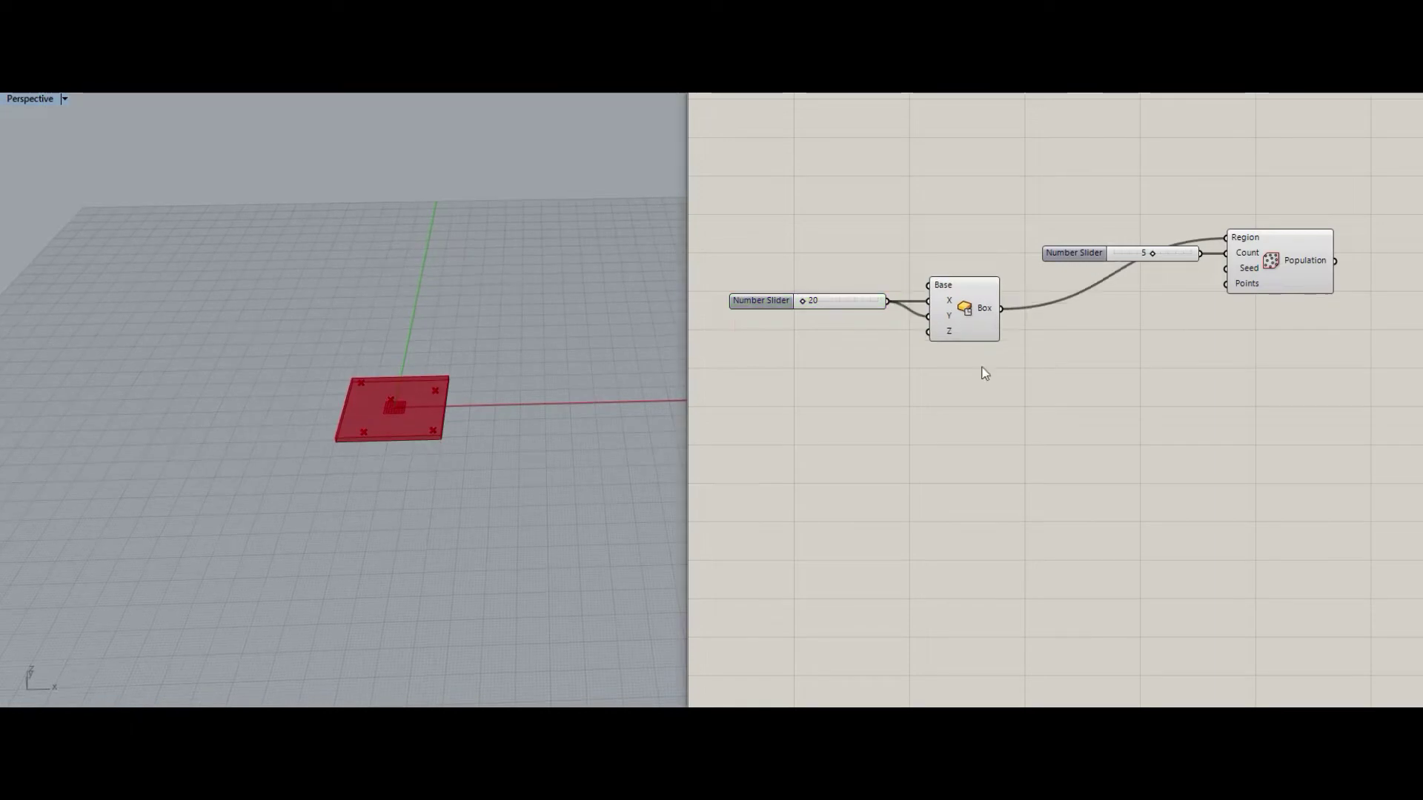
- Insert a Move component between Box and Population, feeding the Box into Geometry and the moved geometry into Region
{"action": "double_click", "coordinate": [1011, 366]}
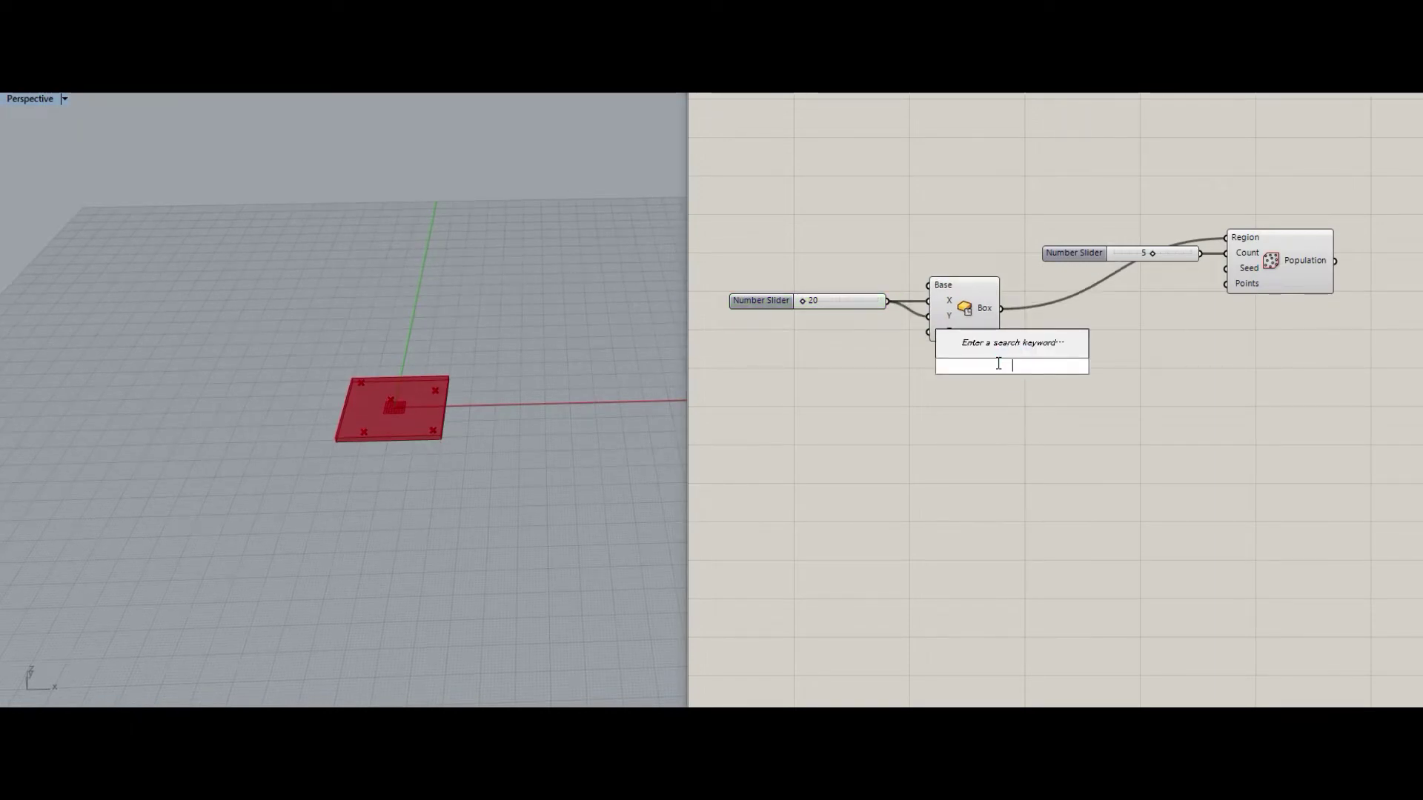
{"action": "type", "text": "move"}
{"action": "key", "text": "Return"}
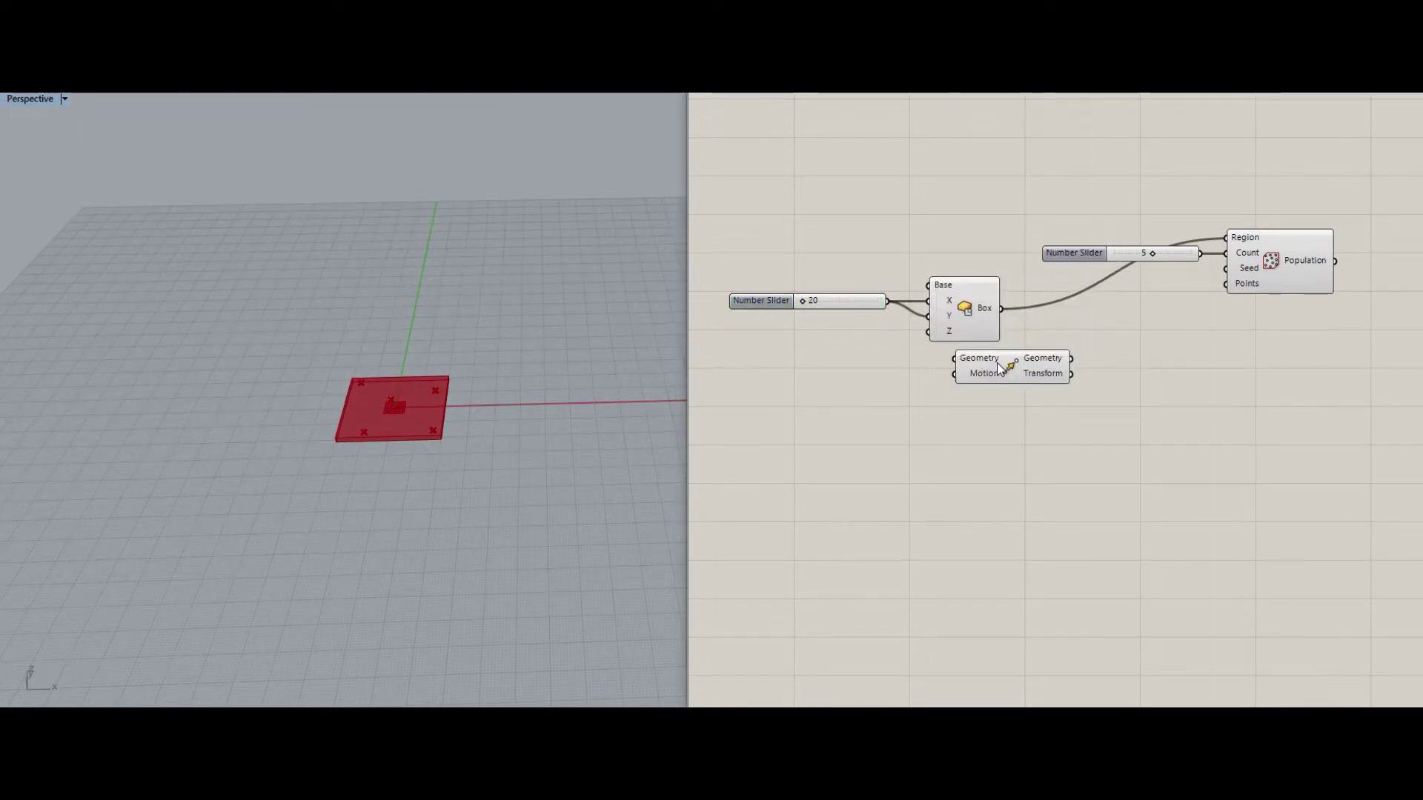
{"action": "left_click_drag", "start_coordinate": [1000, 366], "coordinate": [1062, 381]}
{"action": "left_click_drag", "start_coordinate": [1012, 325], "coordinate": [1021, 373]}
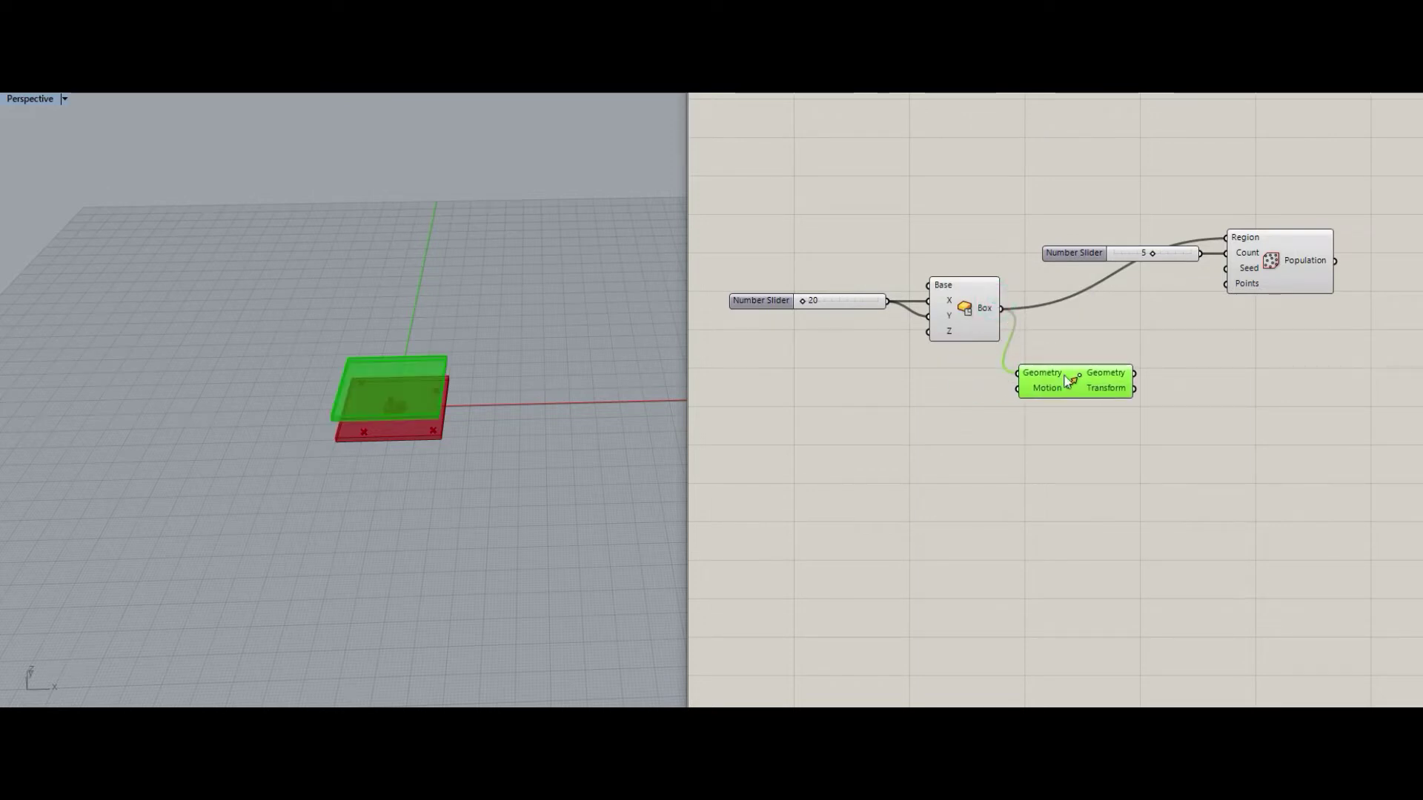
{"action": "left_click_drag", "start_coordinate": [1143, 359], "coordinate": [1236, 236]}
{"action": "left_click_drag", "start_coordinate": [1074, 381], "coordinate": [1091, 353]}
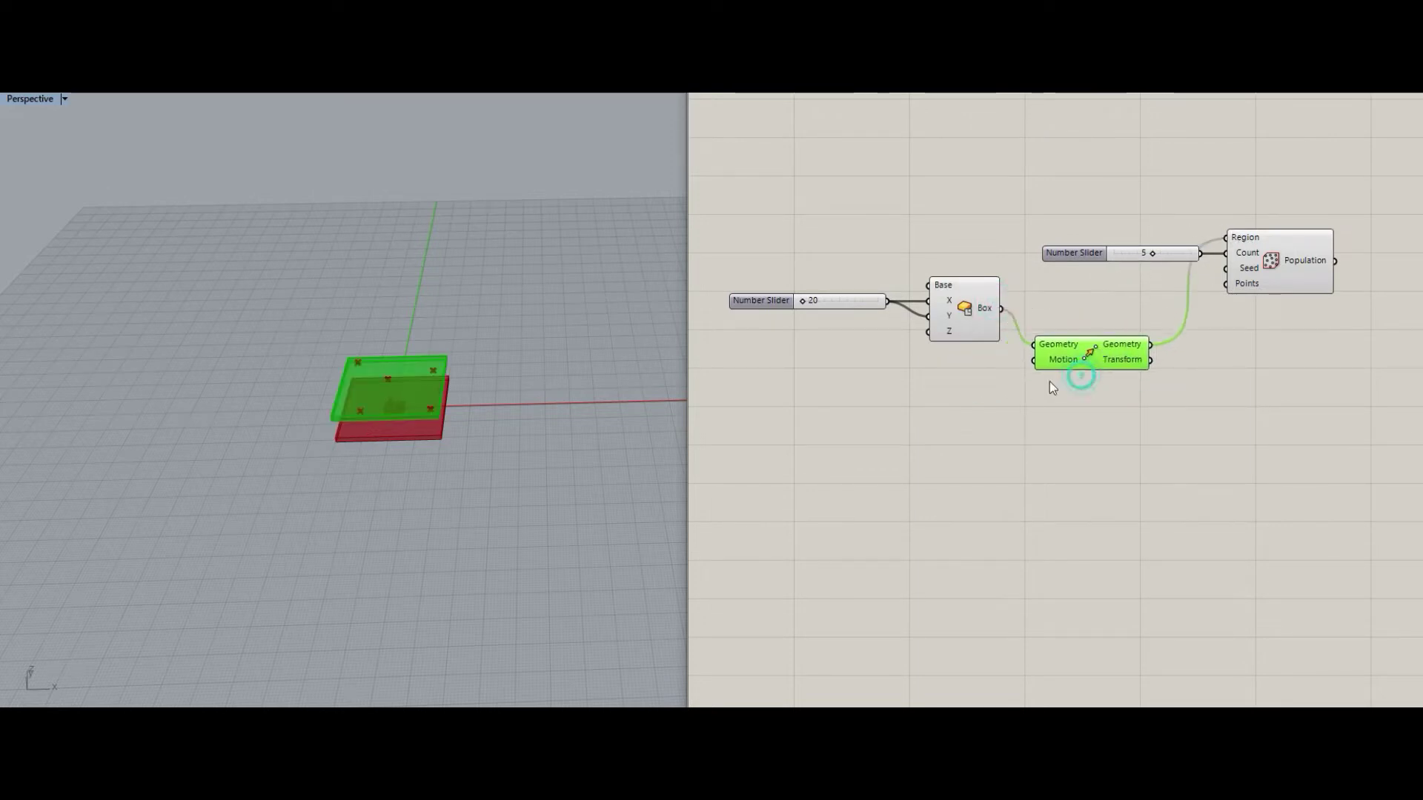
- Add a Unit Z vector component and connect it to the Move component's Motion input
{"action": "double_click", "coordinate": [1011, 404]}
{"action": "type", "text": "z"}
{"action": "key", "text": "Return"}
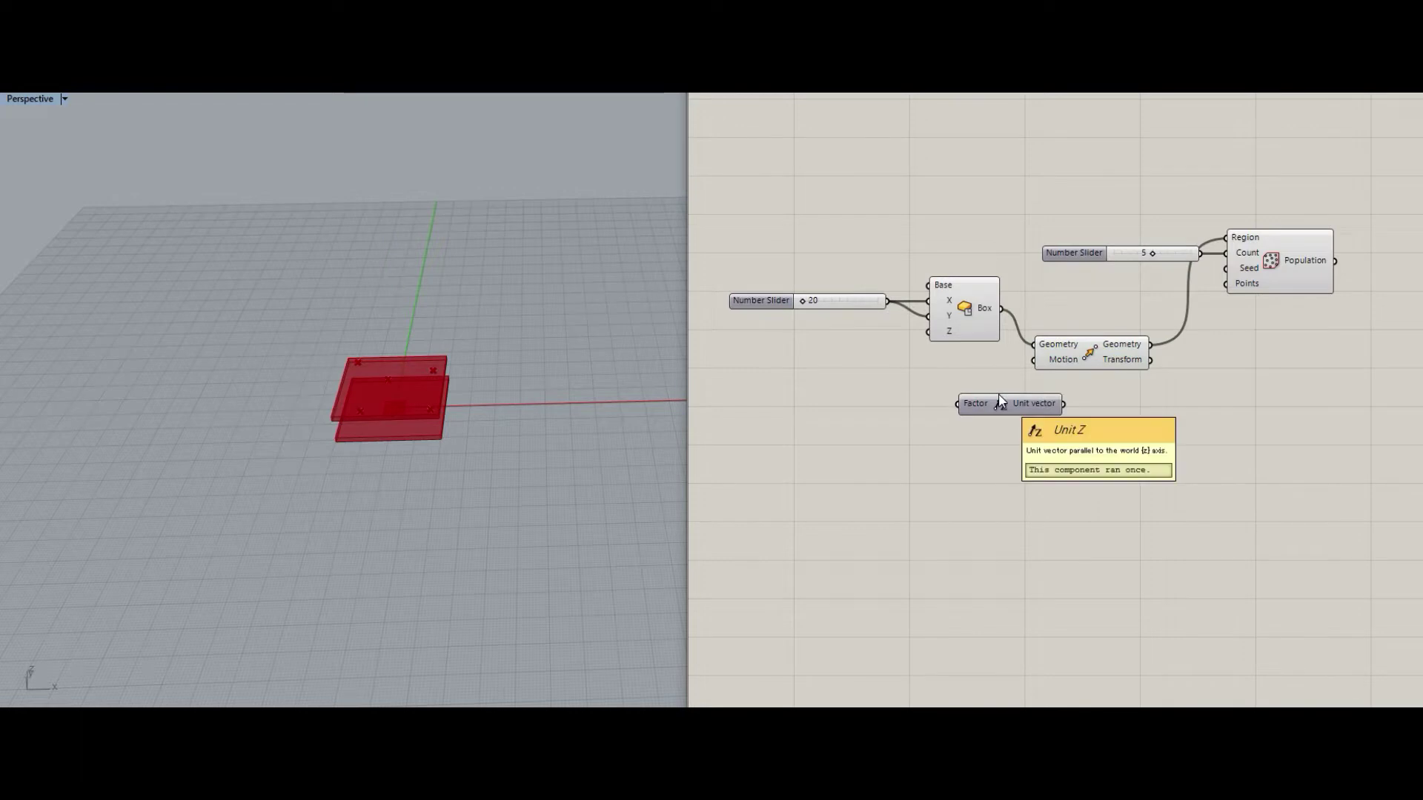
{"action": "left_click_drag", "start_coordinate": [1034, 360], "coordinate": [1063, 404]}
{"action": "left_click_drag", "start_coordinate": [1016, 402], "coordinate": [996, 398]}
- Add a number slider with value 200 and connect it to the Unit Z component's Factor input
{"action": "double_click", "coordinate": [866, 455]}
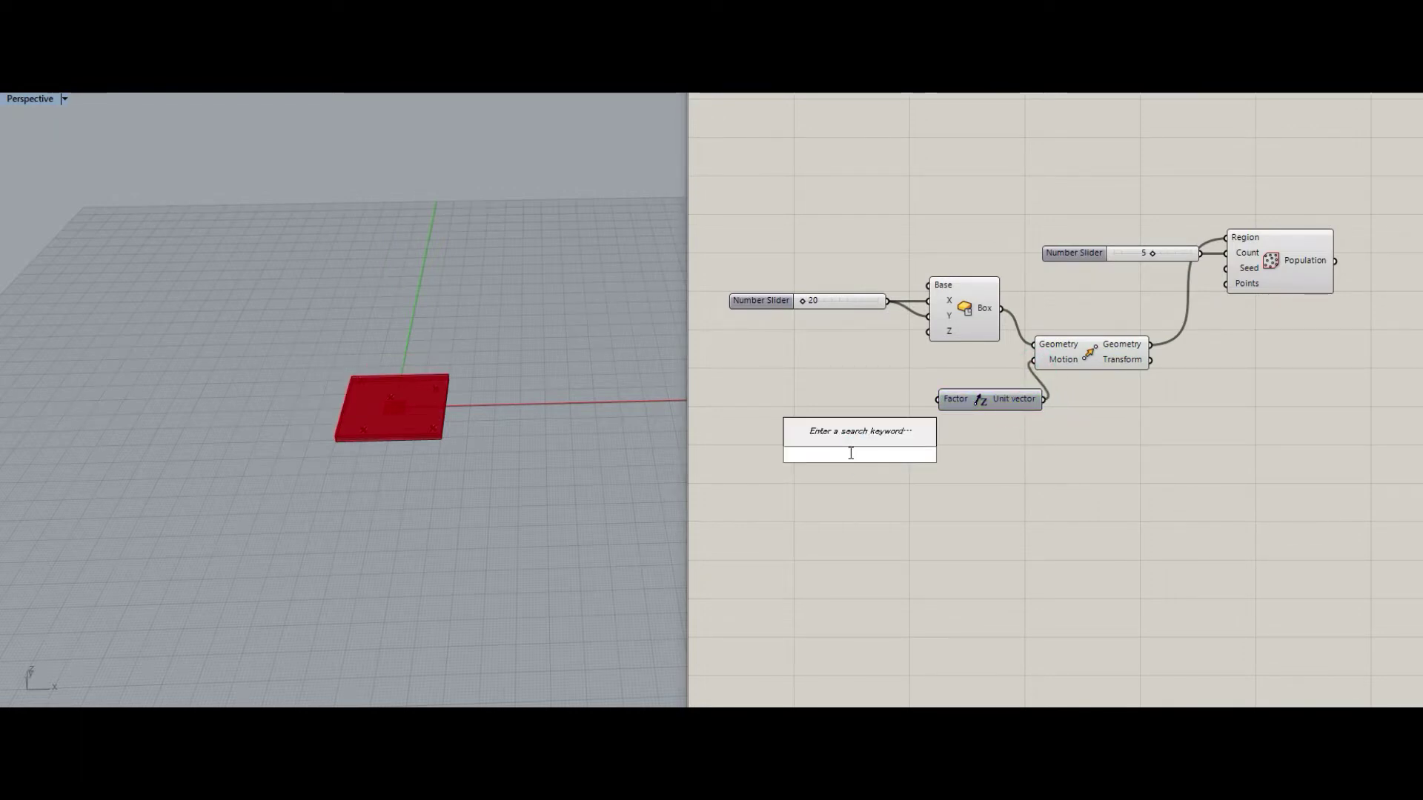
{"action": "type", "text": "200"}
{"action": "key", "text": "Return"}
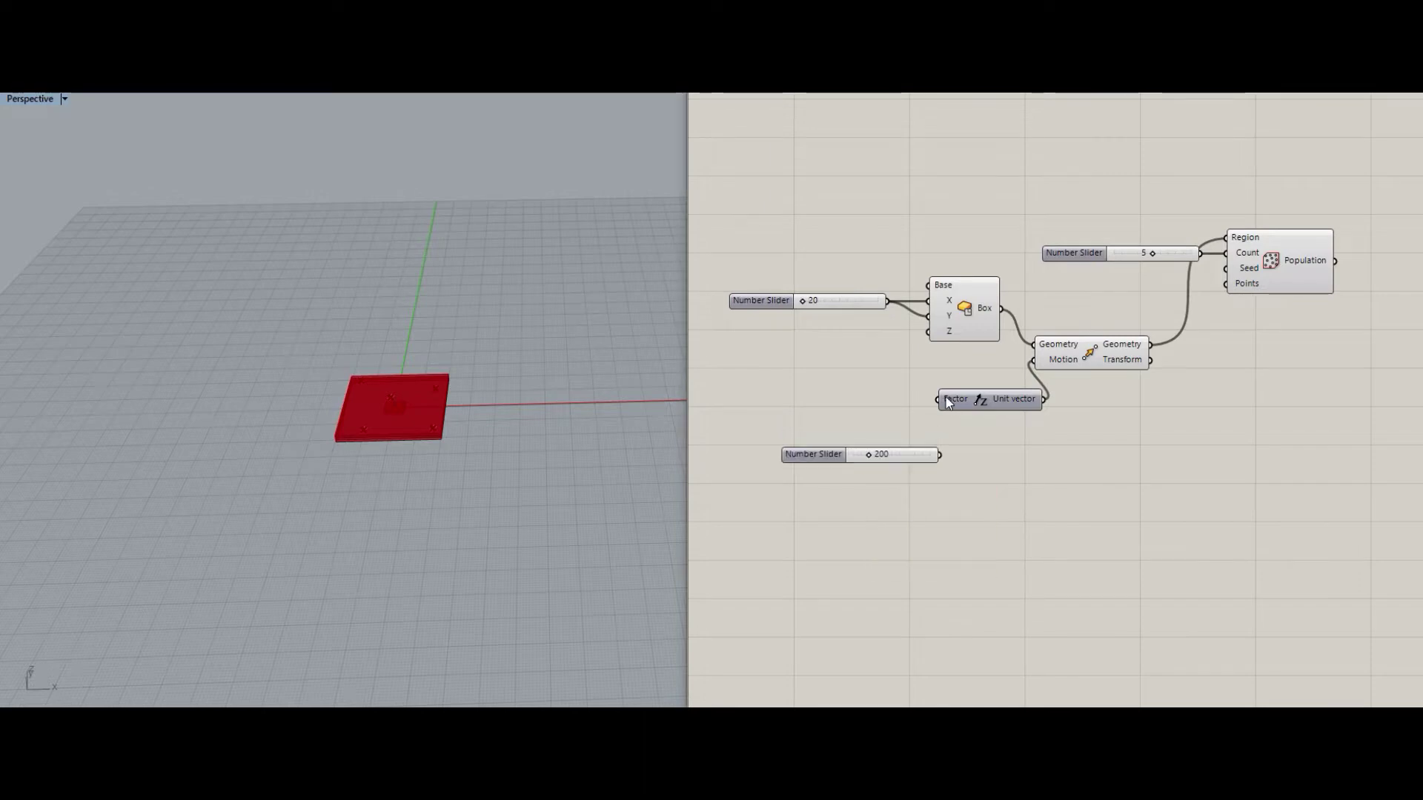
{"action": "left_click_drag", "start_coordinate": [946, 400], "coordinate": [937, 455]}
- Set the slider driving the Unit Z factor to 160 to adjust the moved box's height
{"action": "left_click", "coordinate": [1088, 359]}
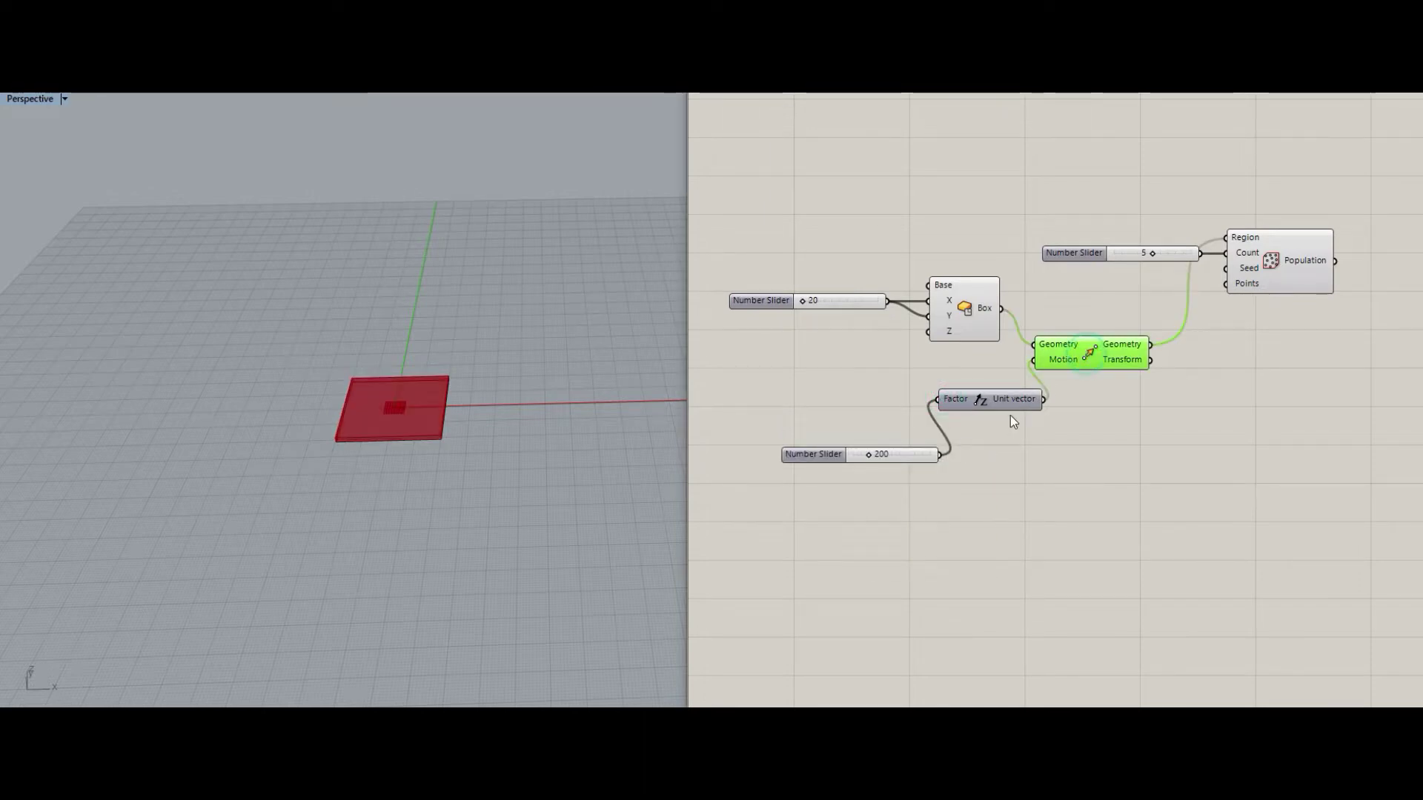
{"action": "right_click_drag", "start_coordinate": [1009, 415], "coordinate": [999, 395]}
{"action": "right_click_drag", "start_coordinate": [523, 539], "coordinate": [510, 504]}
{"action": "scroll", "coordinate": [510, 504], "scroll_direction": "down", "scroll_amount": 10}
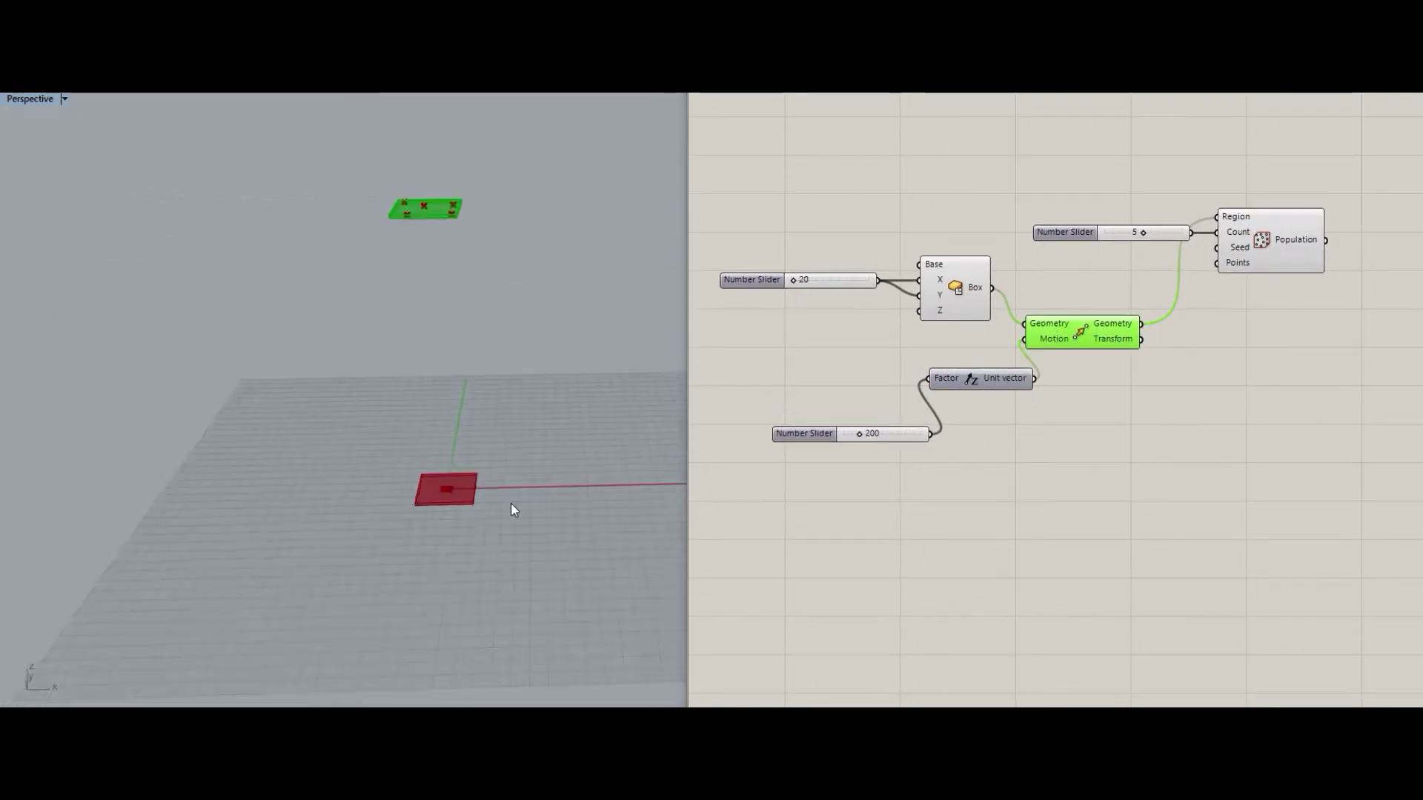
{"action": "scroll", "coordinate": [484, 335], "scroll_direction": "up", "scroll_amount": 6}
{"action": "right_click_drag", "start_coordinate": [475, 413], "coordinate": [474, 441]}
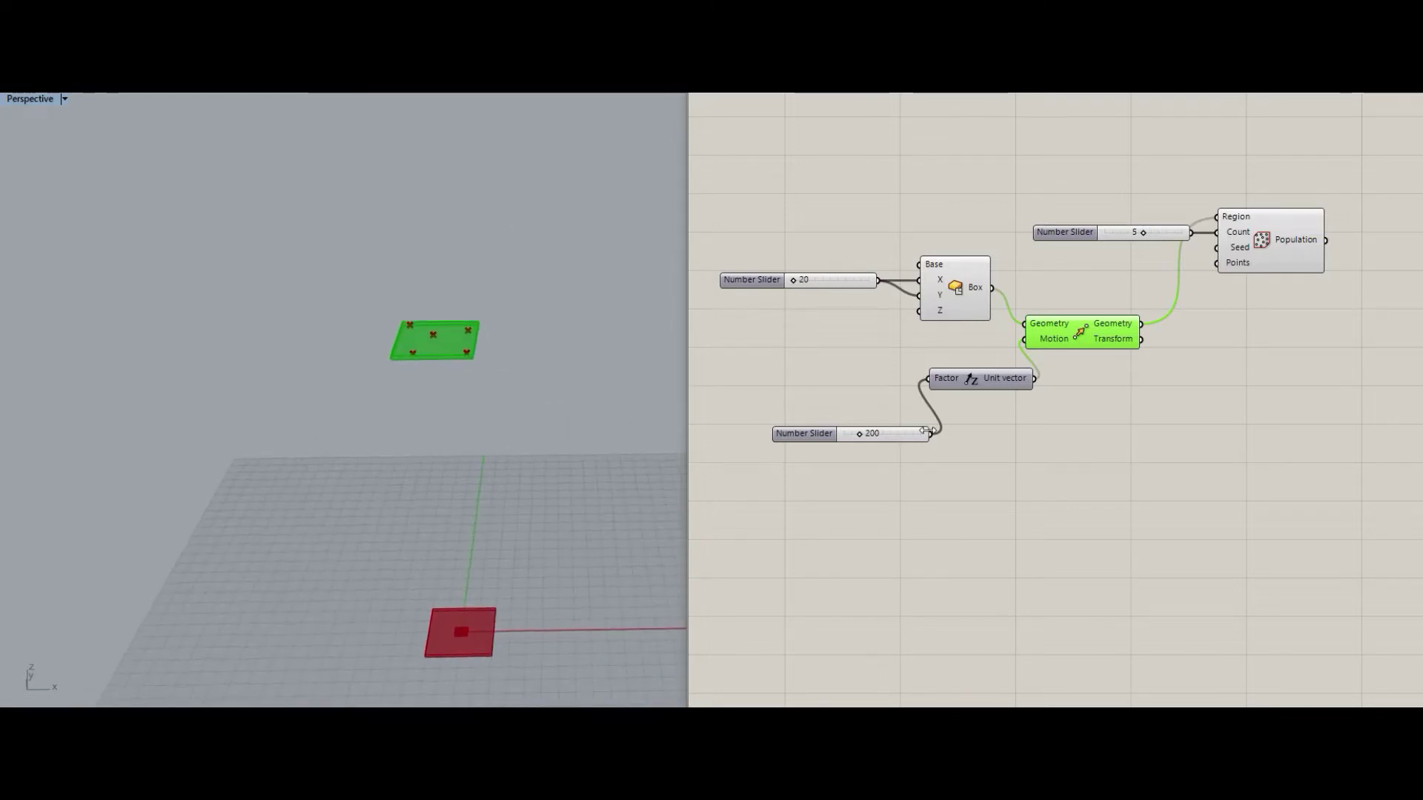
{"action": "left_click_drag", "start_coordinate": [868, 439], "coordinate": [856, 437]}
{"action": "left_click", "coordinate": [997, 470]}
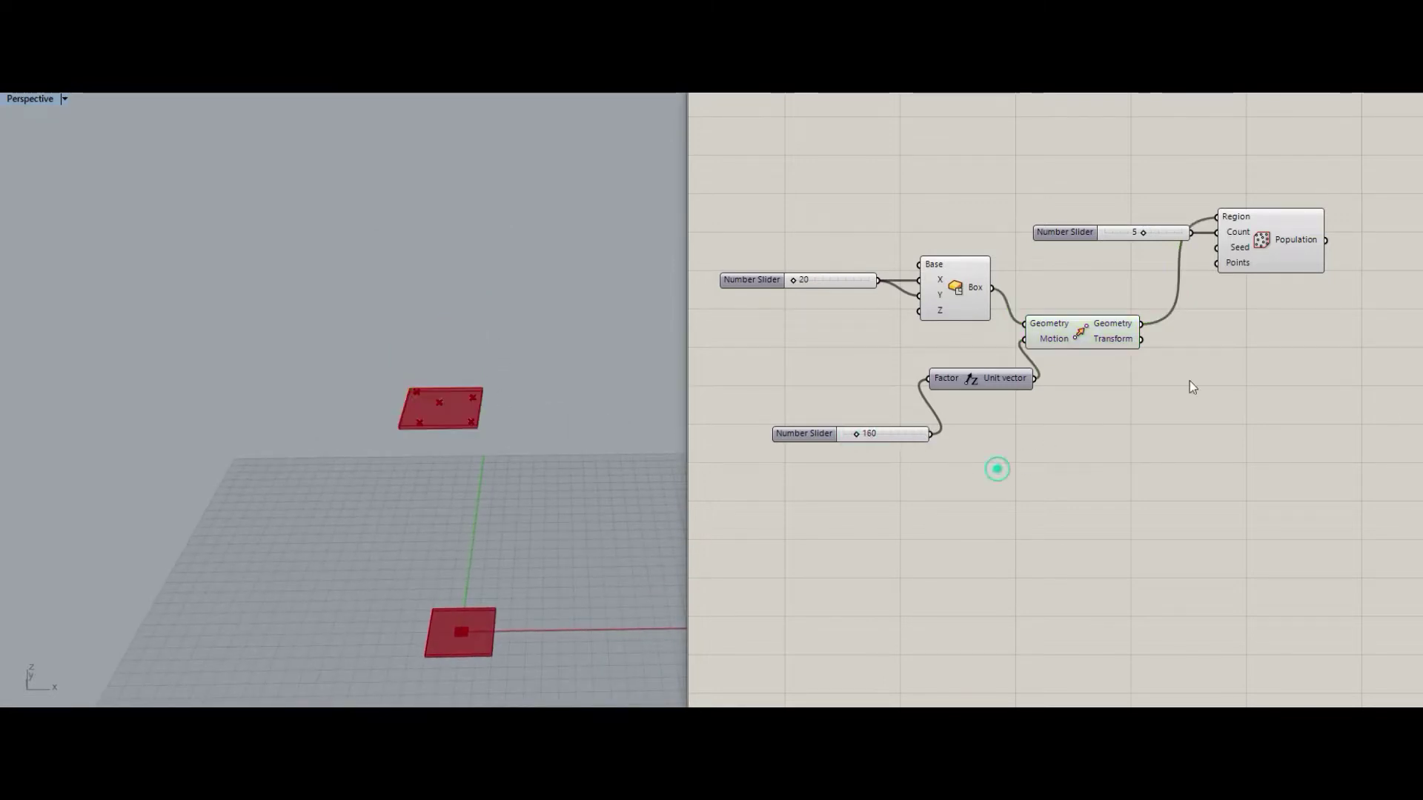
- Add a BouncySolver component and place it beyond the Population component with free canvas between them
{"action": "right_click_drag", "start_coordinate": [1189, 381], "coordinate": [987, 406]}
{"action": "right_click_drag", "start_coordinate": [1140, 354], "coordinate": [1045, 416]}
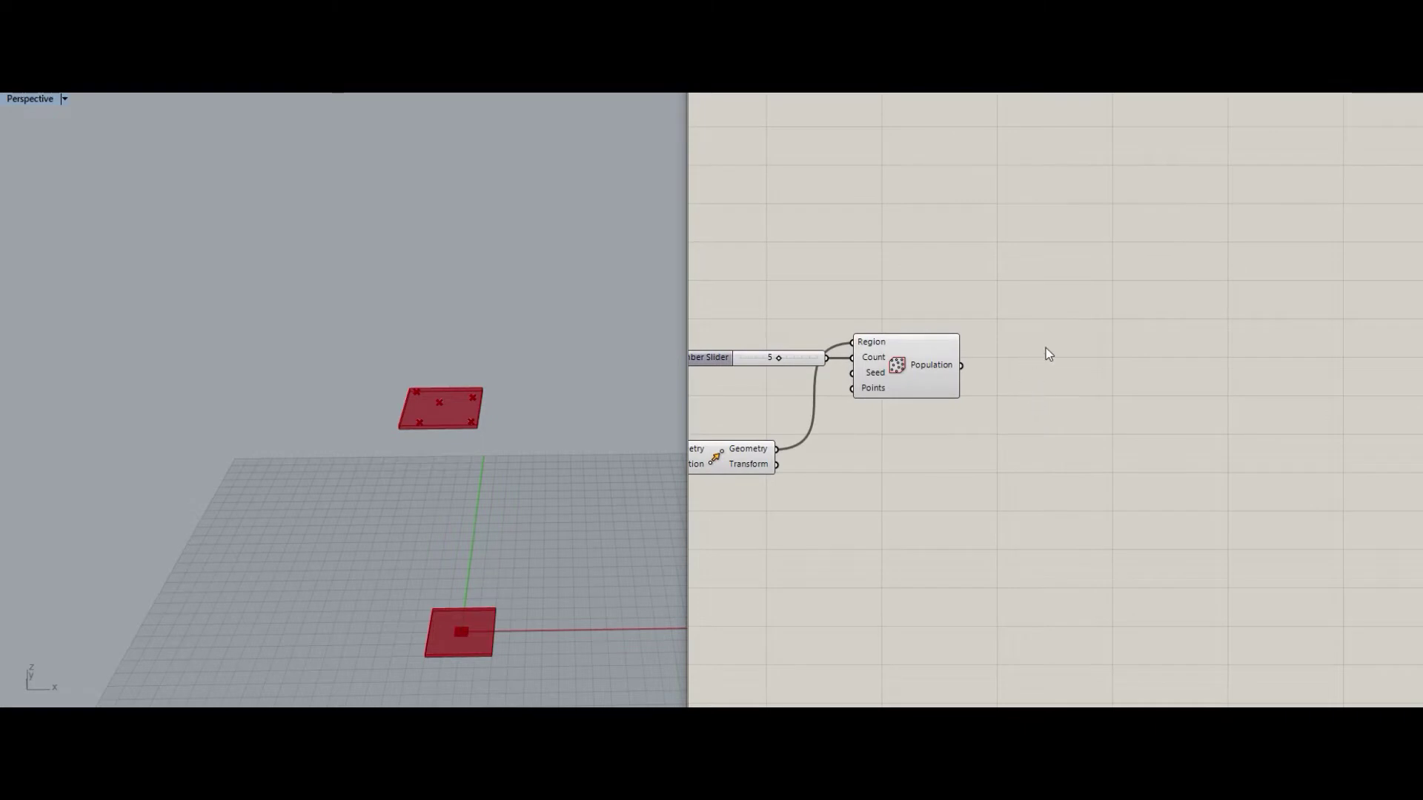
{"action": "right_click_drag", "start_coordinate": [1075, 333], "coordinate": [1042, 331]}
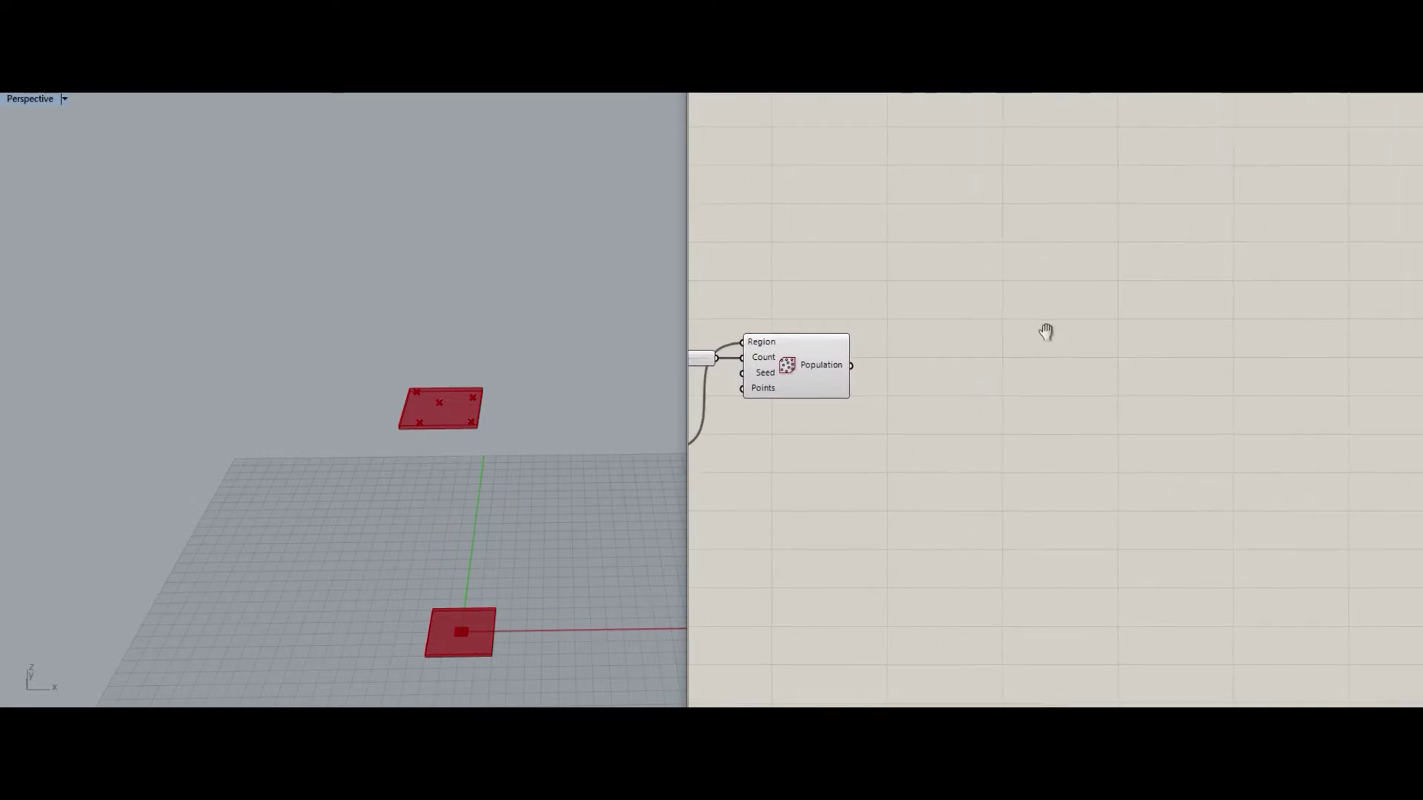
{"action": "double_click", "coordinate": [1076, 340]}
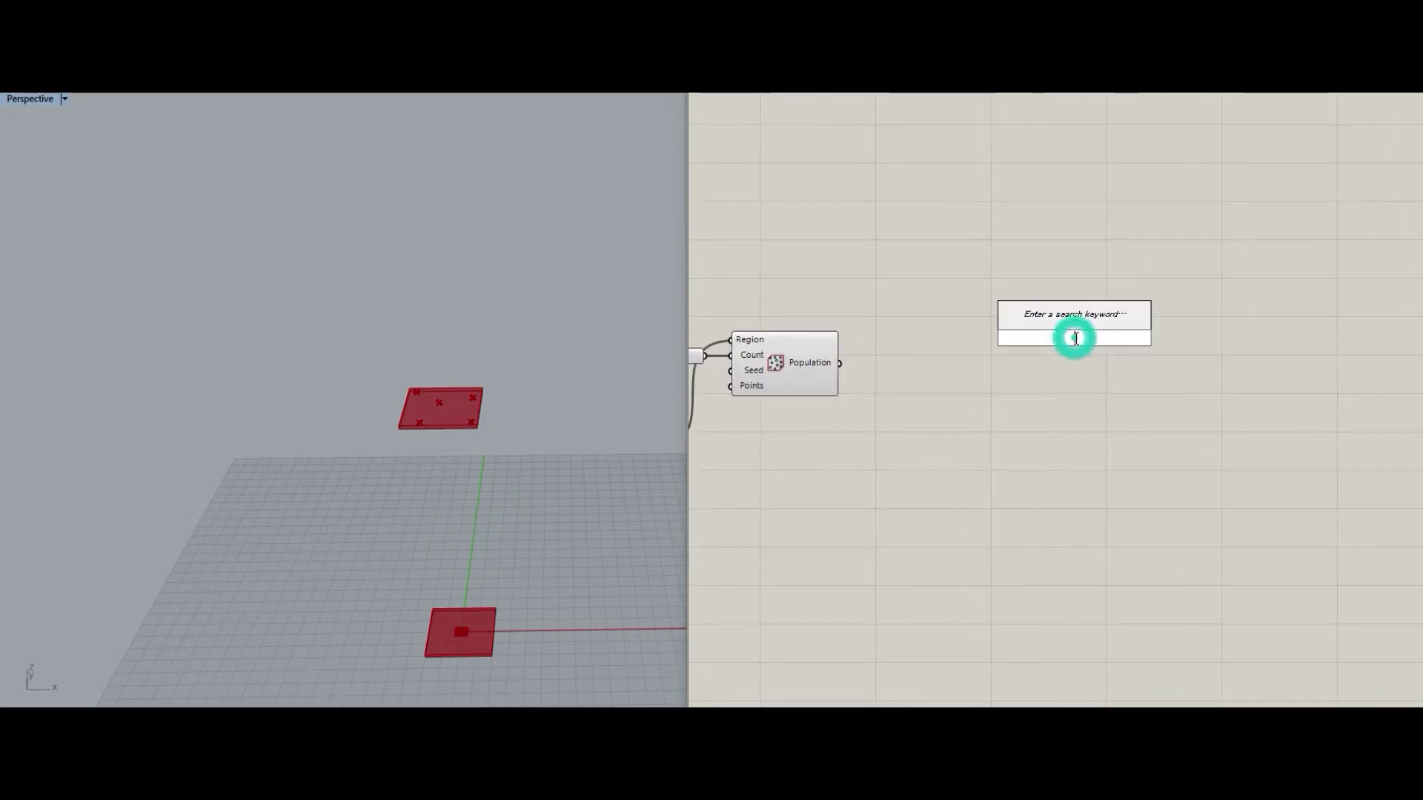
{"action": "type", "text": "bou"}
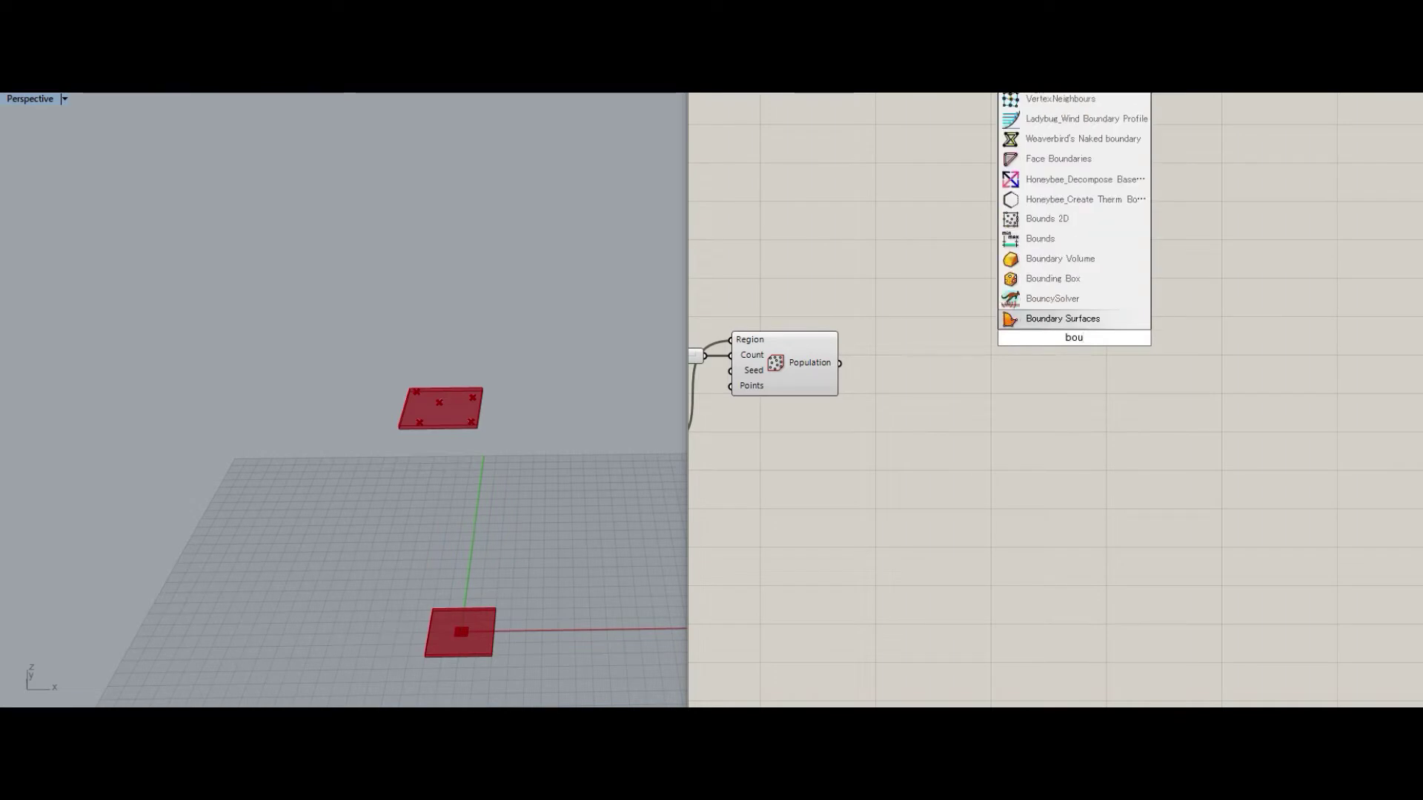
{"action": "type", "text": "n"}
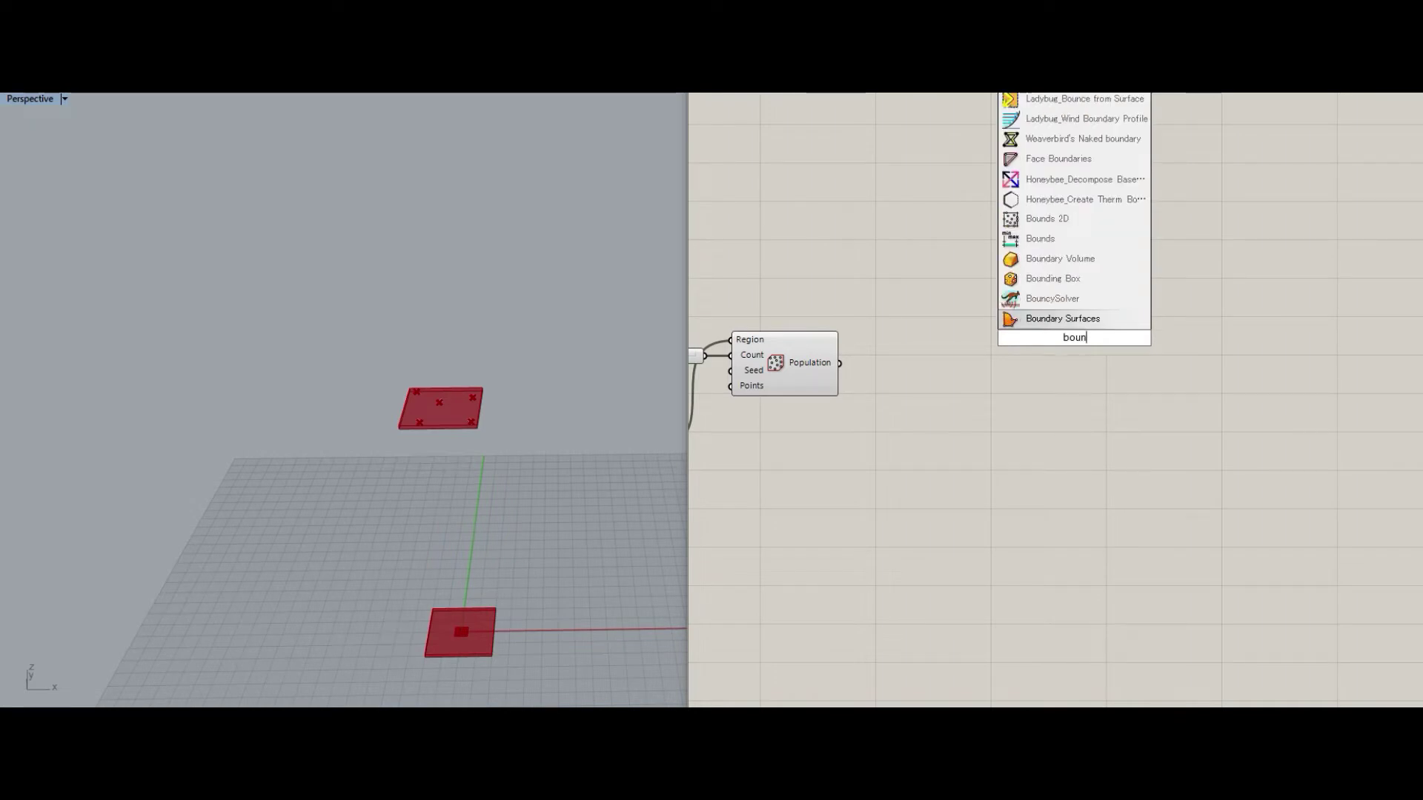
{"action": "left_click", "coordinate": [1053, 299]}
{"action": "left_click_drag", "start_coordinate": [1091, 369], "coordinate": [1183, 365]}
{"action": "scroll", "coordinate": [1117, 356], "scroll_direction": "up", "scroll_amount": 1}
{"action": "left_click", "coordinate": [1094, 446]}
{"action": "right_click_drag", "start_coordinate": [1070, 420], "coordinate": [1141, 414]}
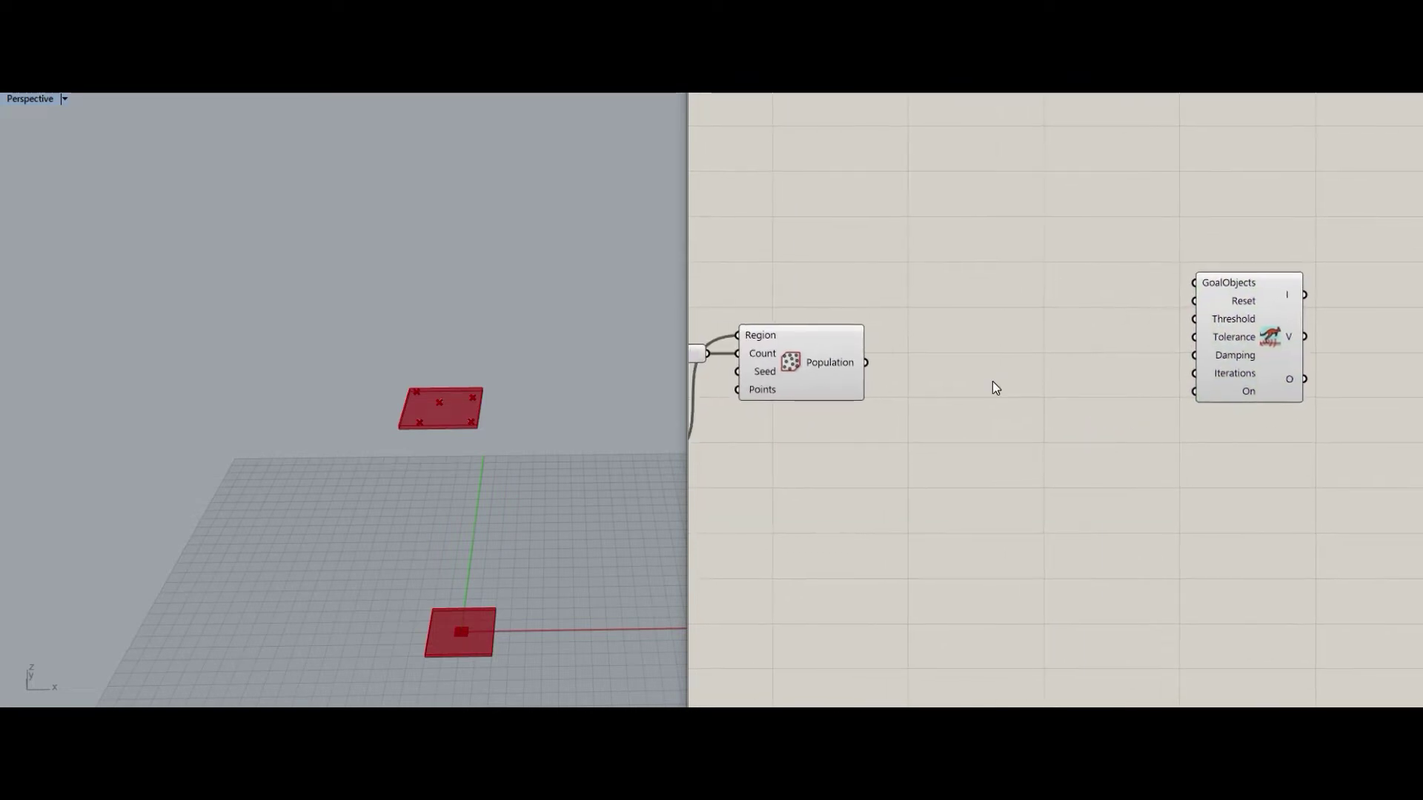
- Add a SolidPointCollide component and place it between the Population and BouncySolver components, slightly below them
{"action": "double_click", "coordinate": [1013, 271]}
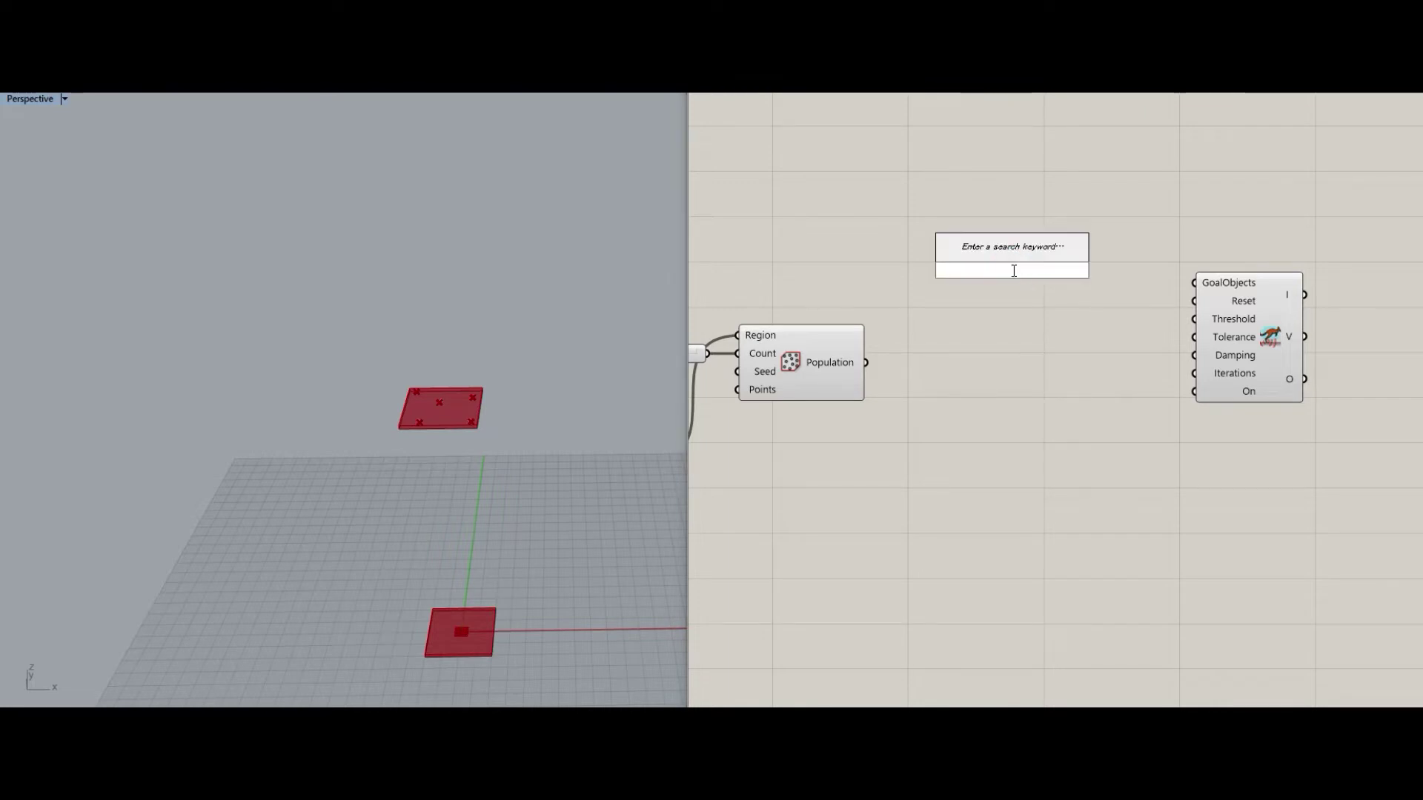
{"action": "type", "text": "solid"}
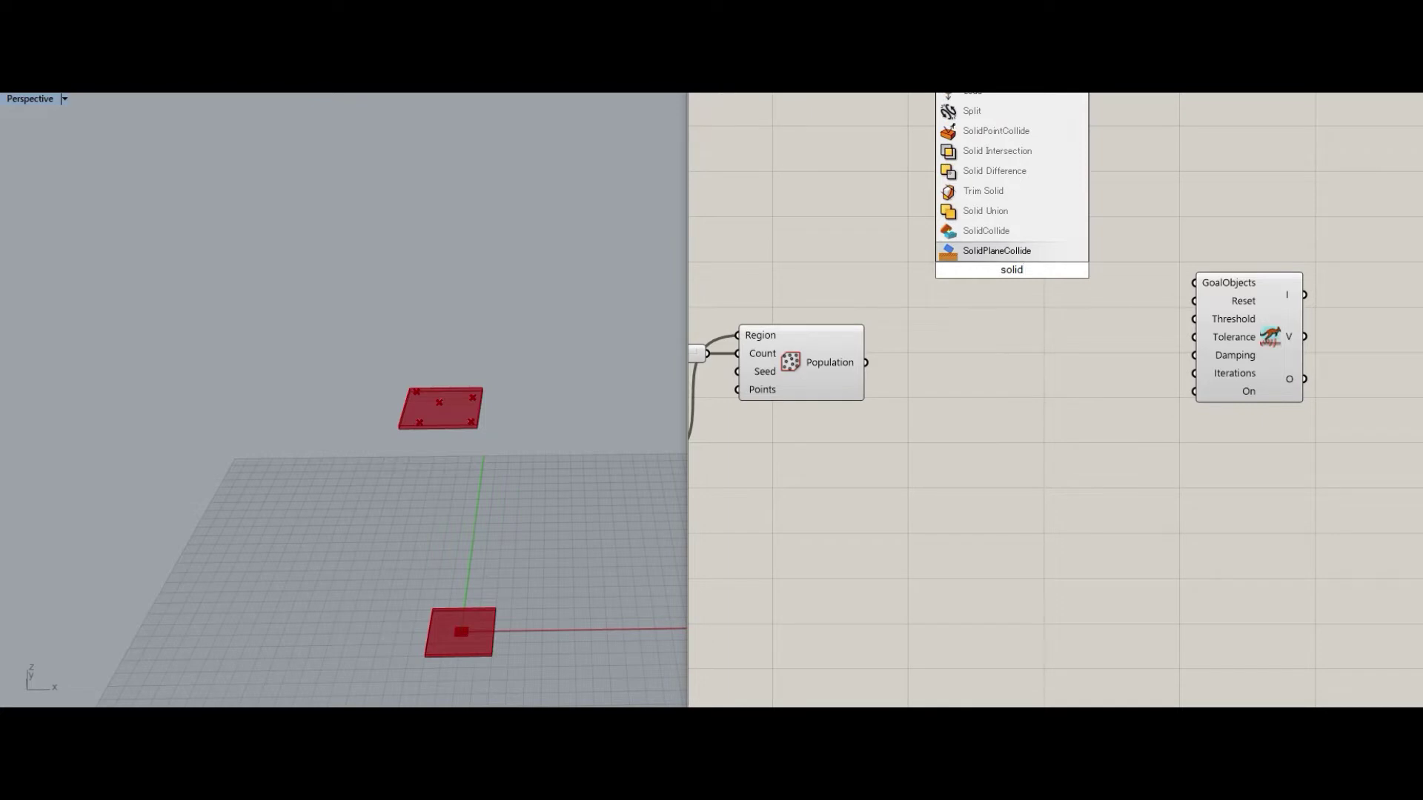
{"action": "type", "text": " poi"}
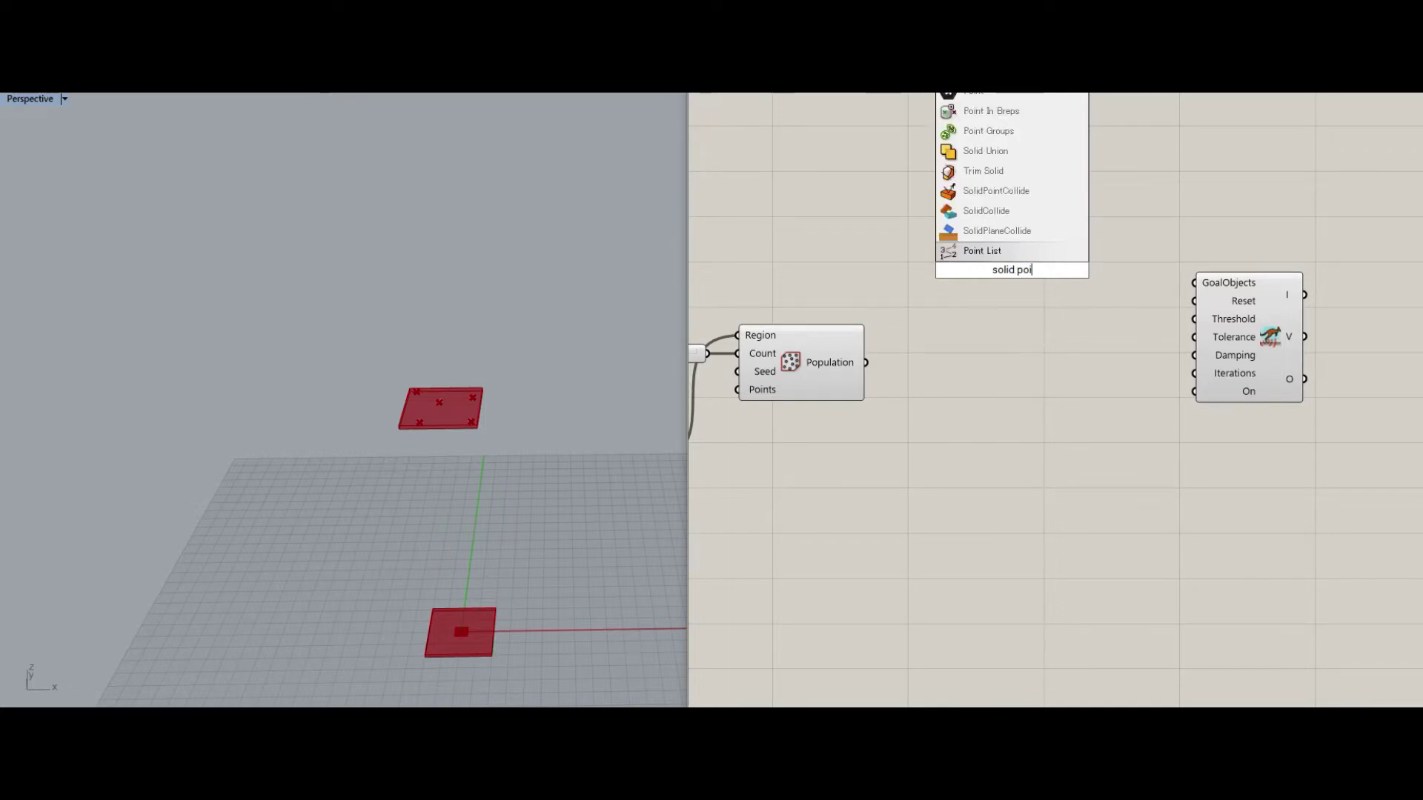
{"action": "type", "text": "nt"}
{"action": "key", "text": "BackSpace"}
{"action": "key", "text": "BackSpace"}
{"action": "key", "text": "BackSpace"}
{"action": "key", "text": "BackSpace"}
{"action": "key", "text": "BackSpace"}
{"action": "key", "text": "BackSpace"}
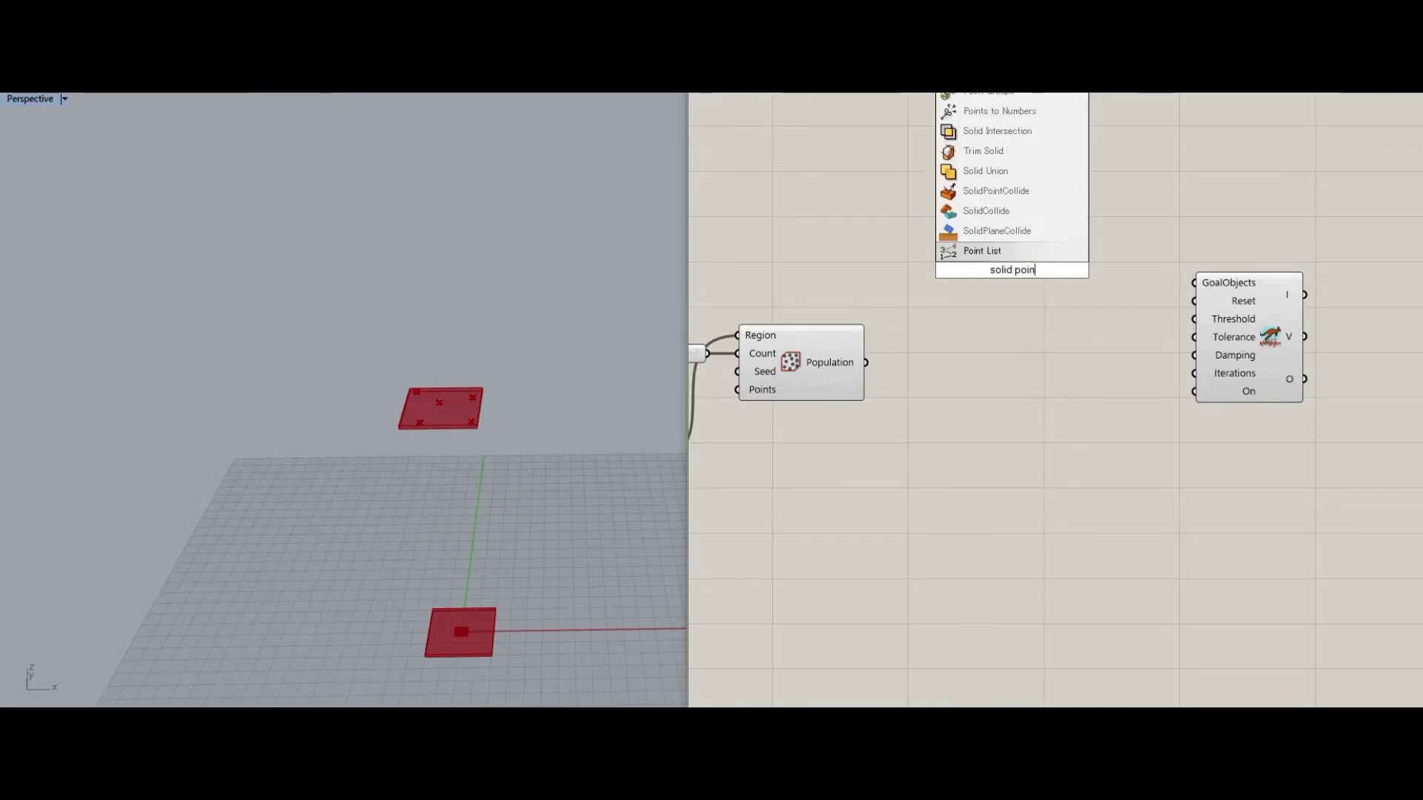
{"action": "type", "text": "poi"}
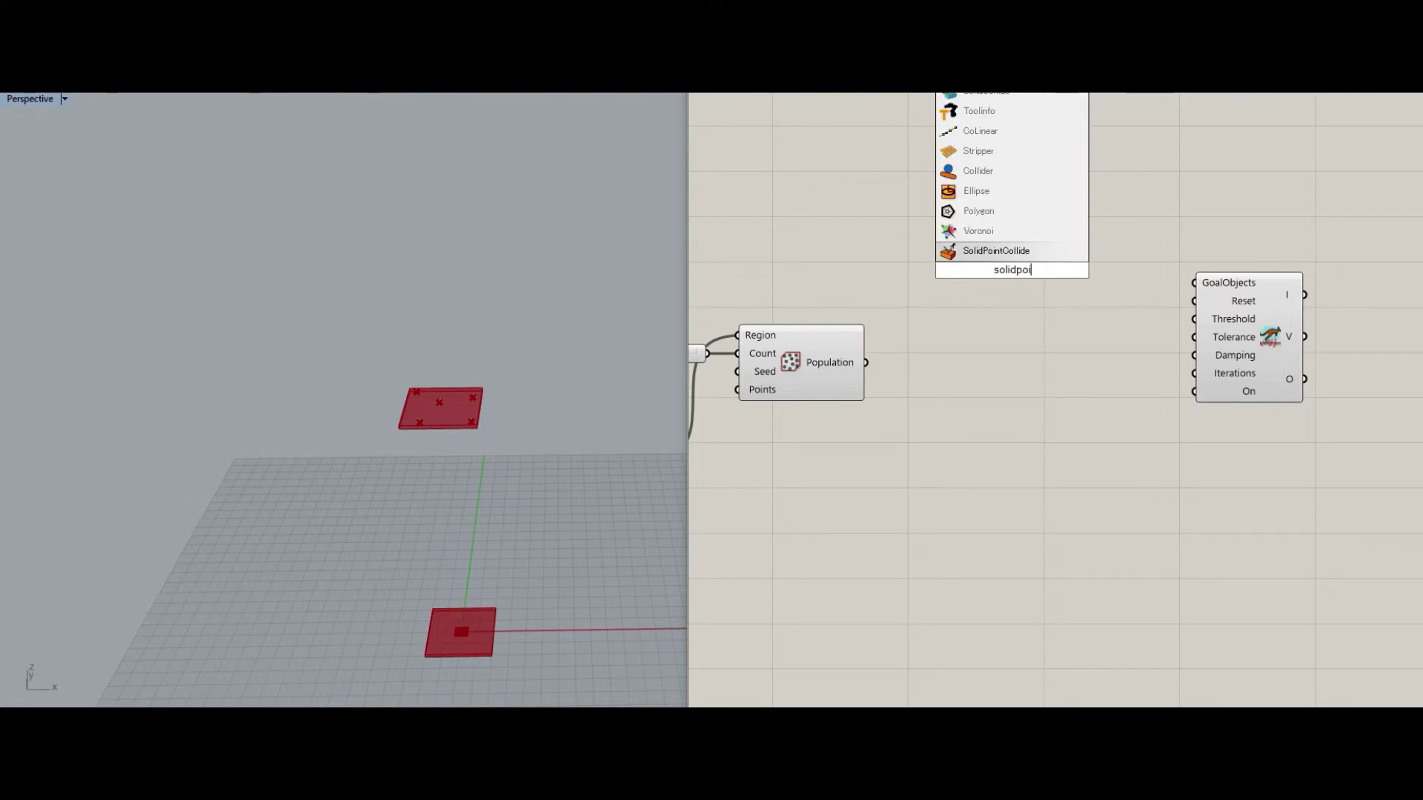
{"action": "key", "text": "Return"}
{"action": "left_click_drag", "start_coordinate": [1014, 275], "coordinate": [1056, 455]}
{"action": "left_click_drag", "start_coordinate": [1270, 360], "coordinate": [1280, 359]}
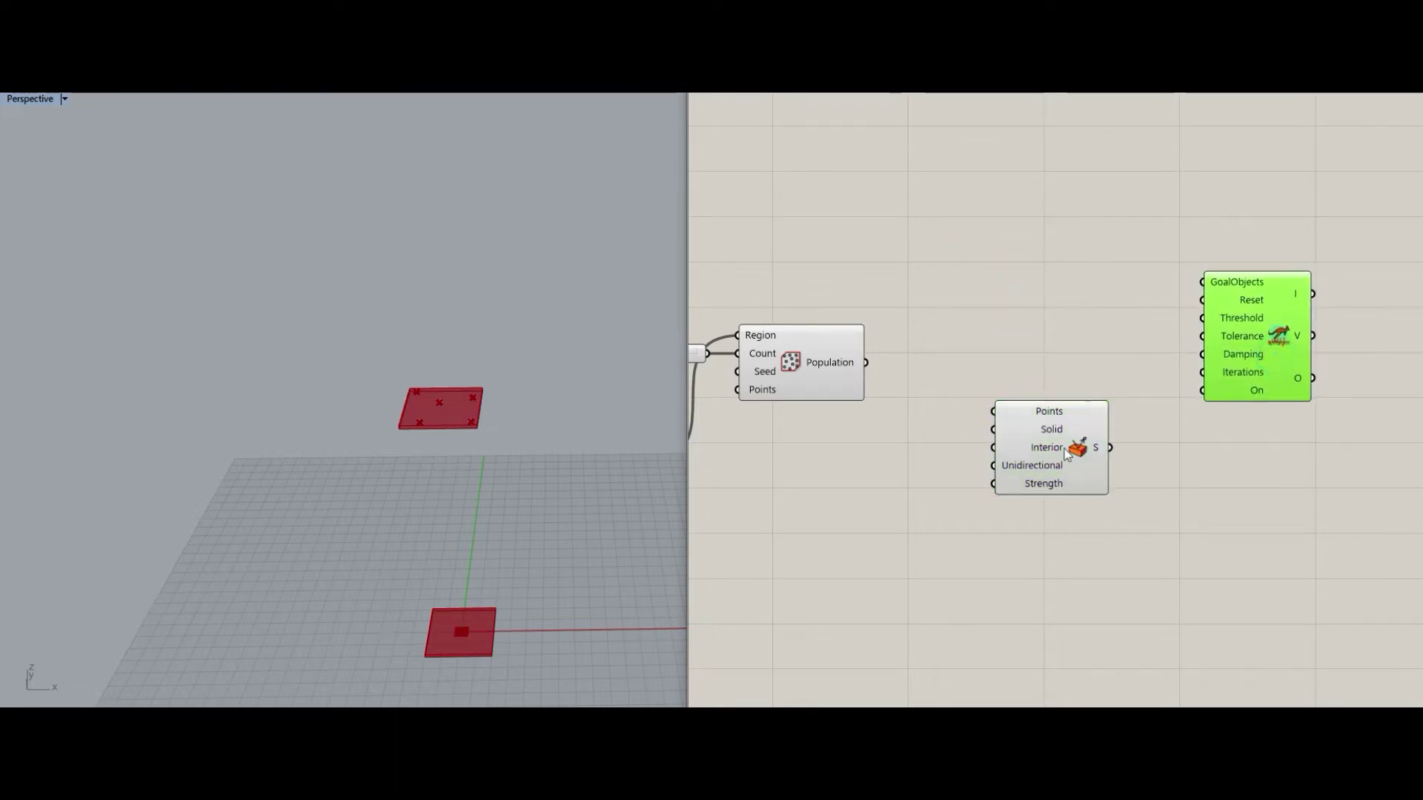
{"action": "left_click_drag", "start_coordinate": [1067, 454], "coordinate": [1064, 477]}
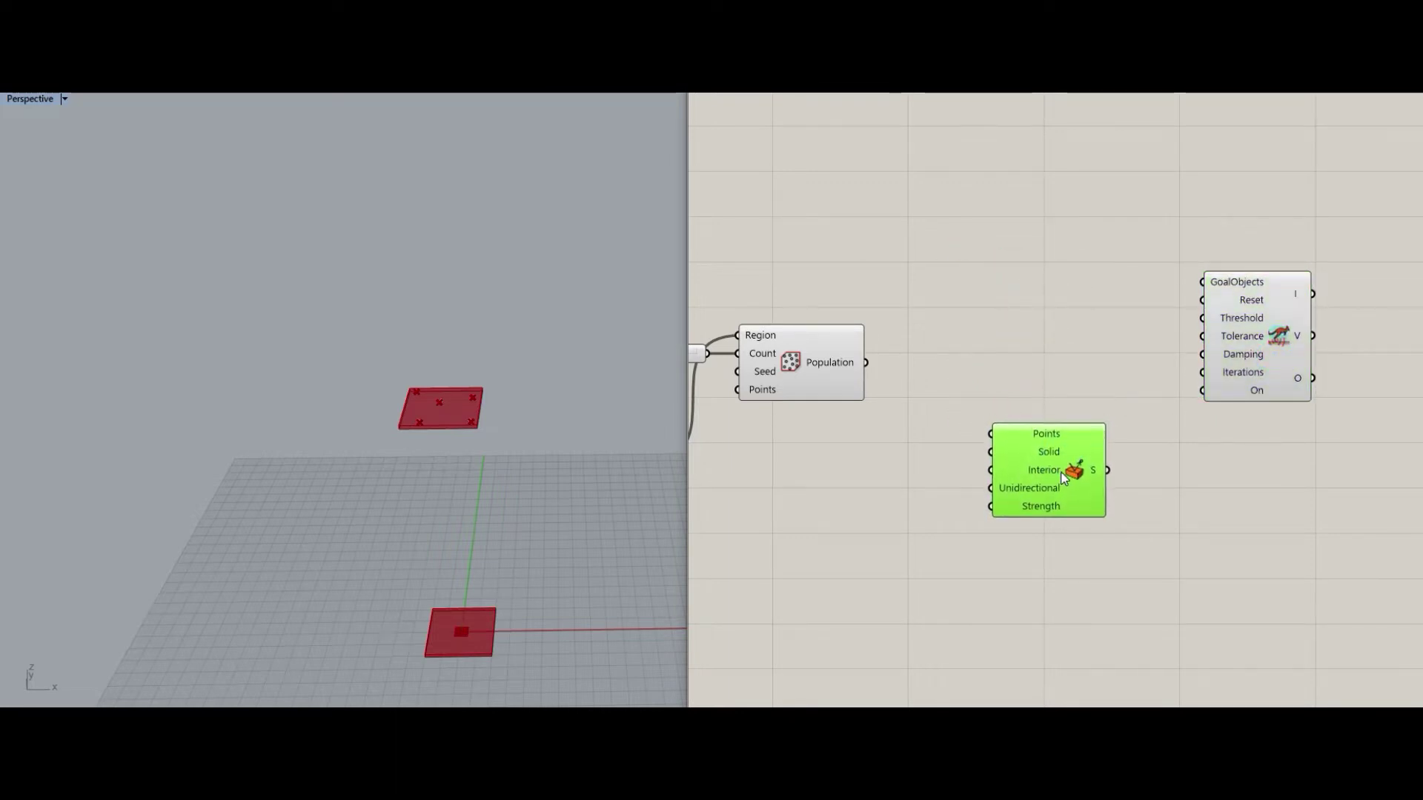
{"action": "left_click", "coordinate": [1016, 334]}
- Add a SphereCollide component above SolidPointCollide and connect the Population output to its Points input
{"action": "mouse_move", "coordinate": [1016, 334]}
{"action": "right_mouse_down"}
{"action": "mouse_move", "coordinate": [1019, 269]}
{"action": "mouse_move", "coordinate": [997, 292]}
{"action": "mouse_move", "coordinate": [1008, 311]}
{"action": "right_mouse_up"}
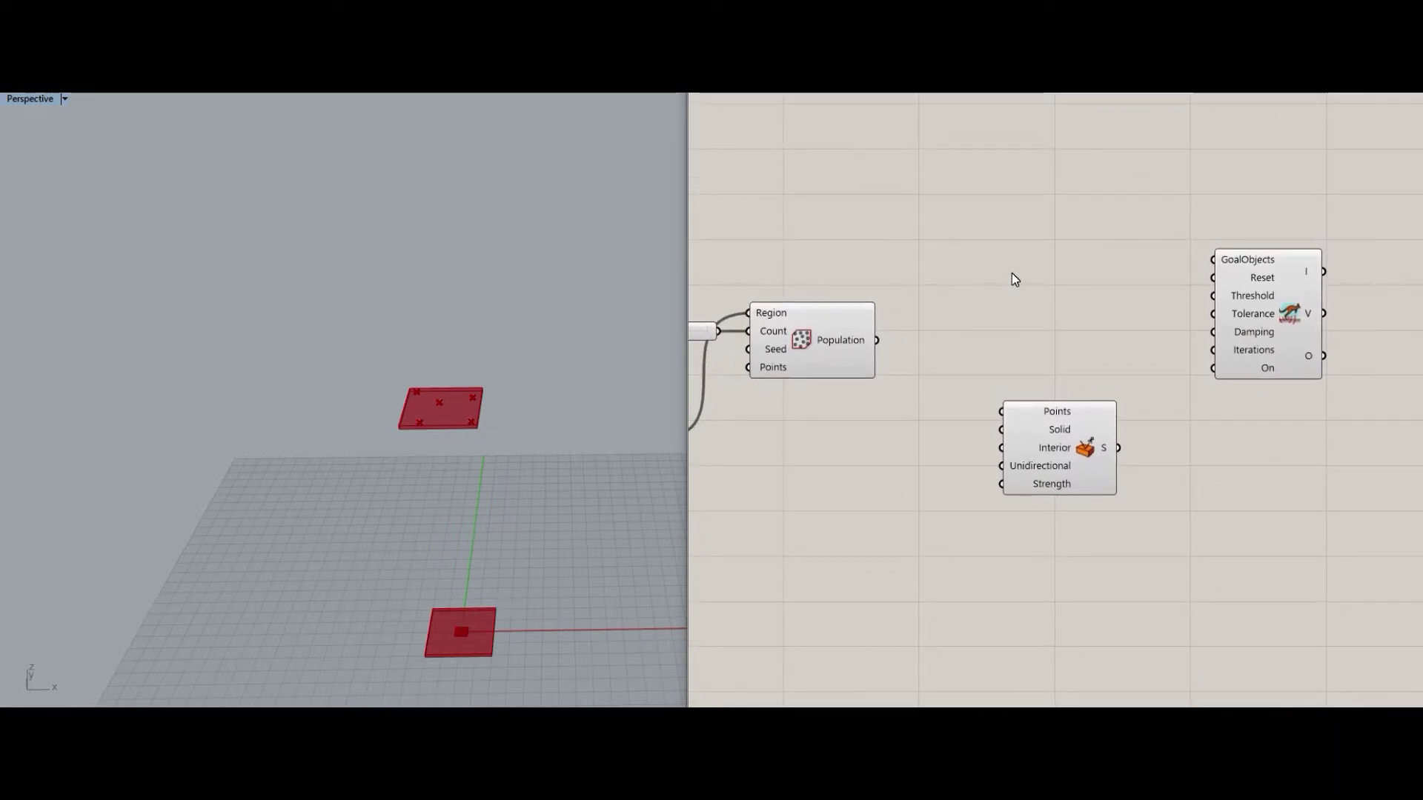
{"action": "double_click", "coordinate": [1012, 274]}
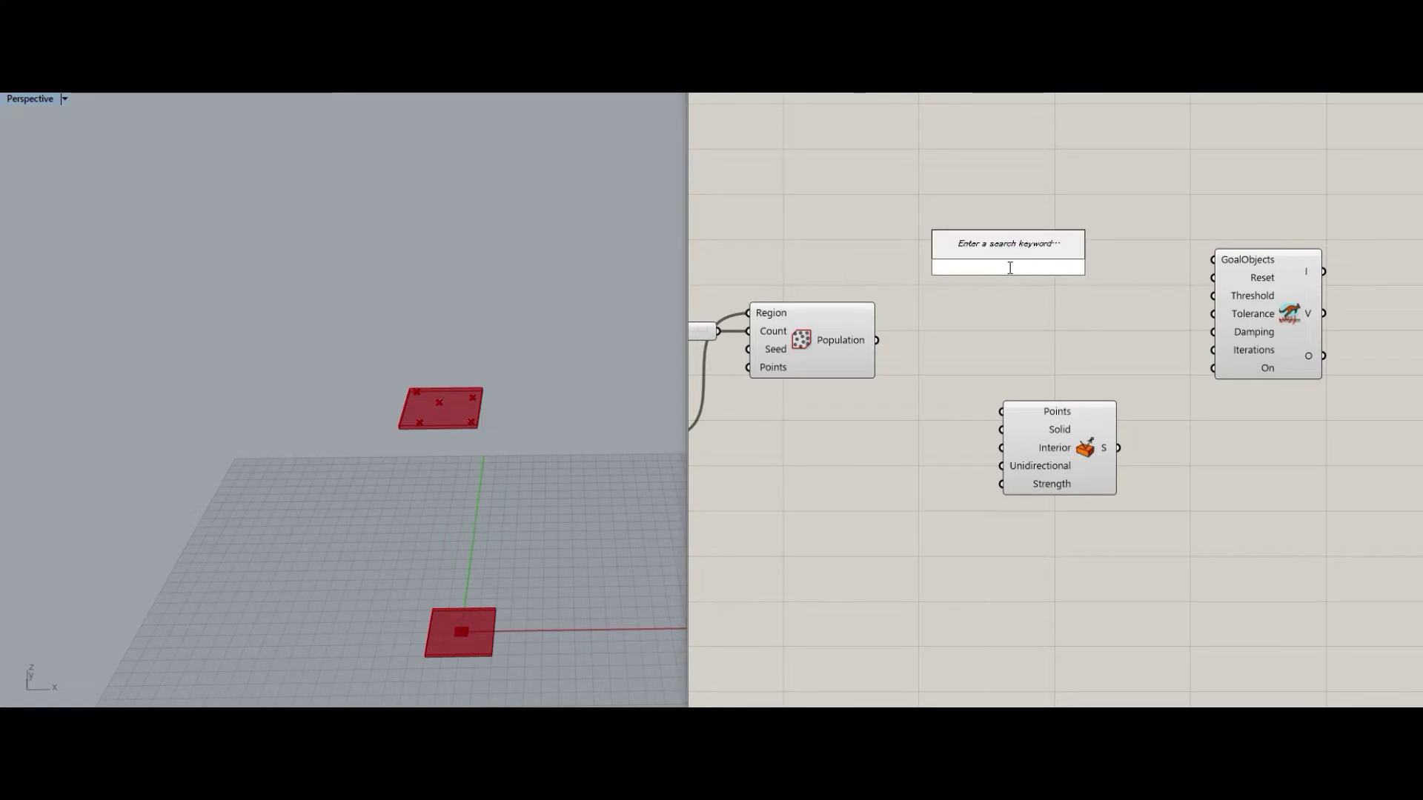
{"action": "type", "text": "sphe"}
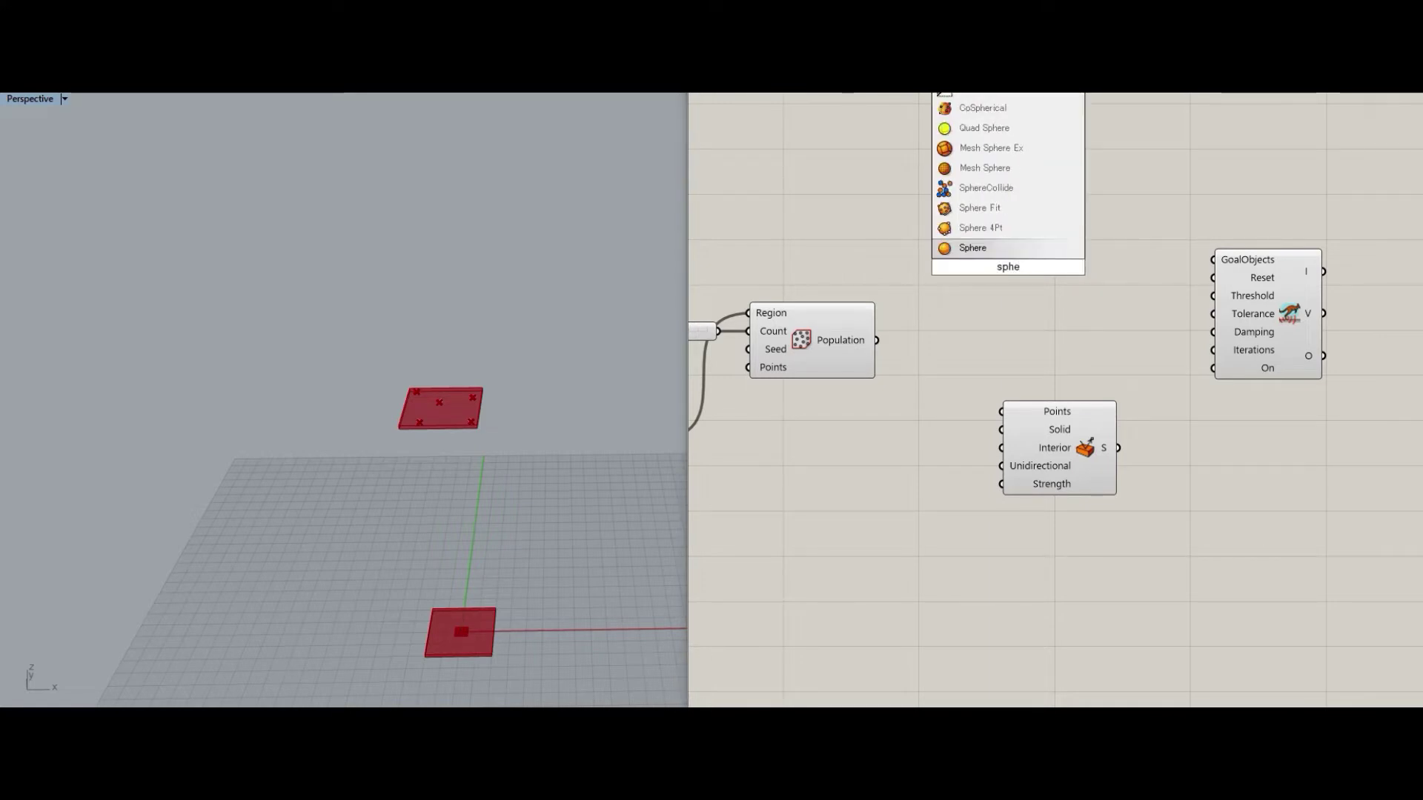
{"action": "left_click", "coordinate": [963, 187]}
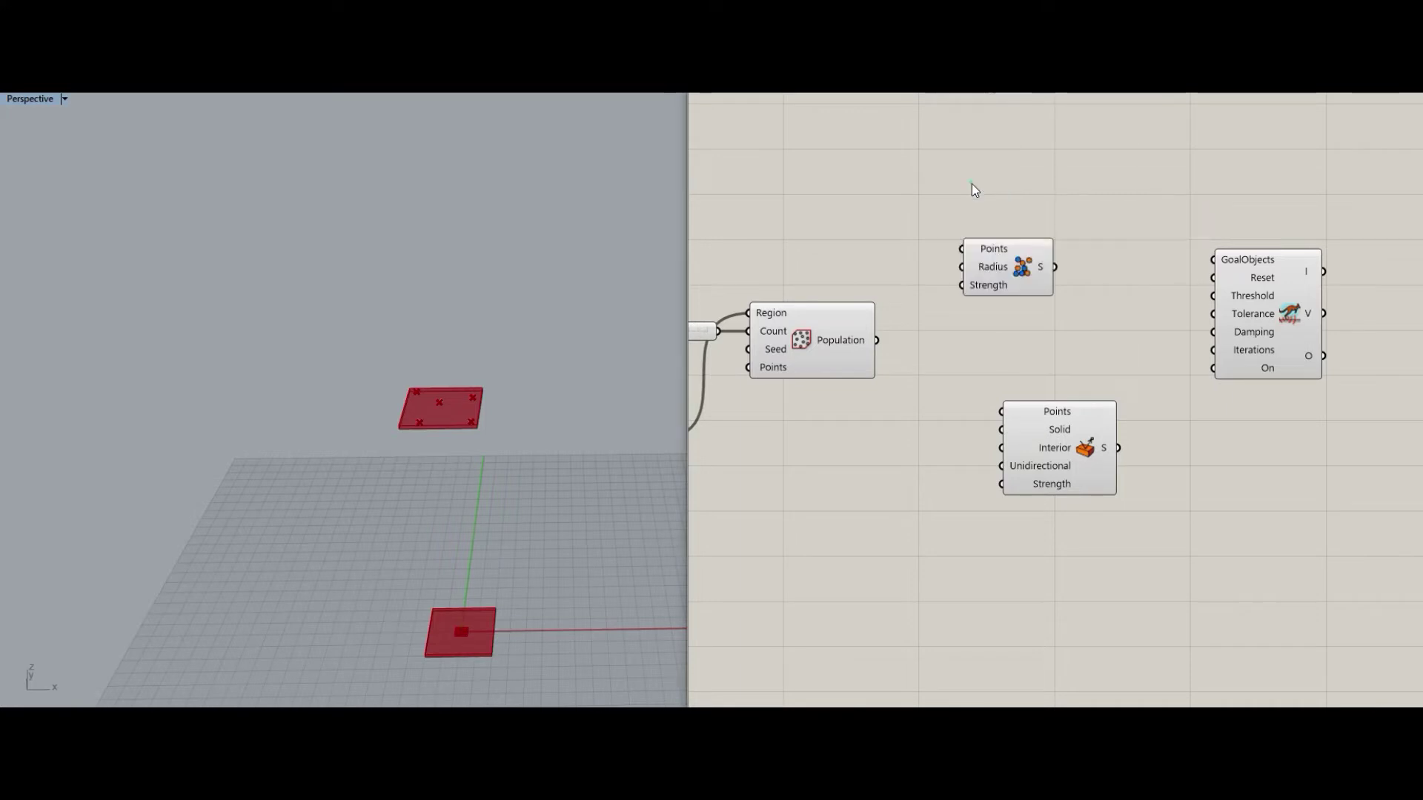
{"action": "left_click_drag", "start_coordinate": [1017, 280], "coordinate": [1047, 251]}
{"action": "left_click", "coordinate": [970, 337]}
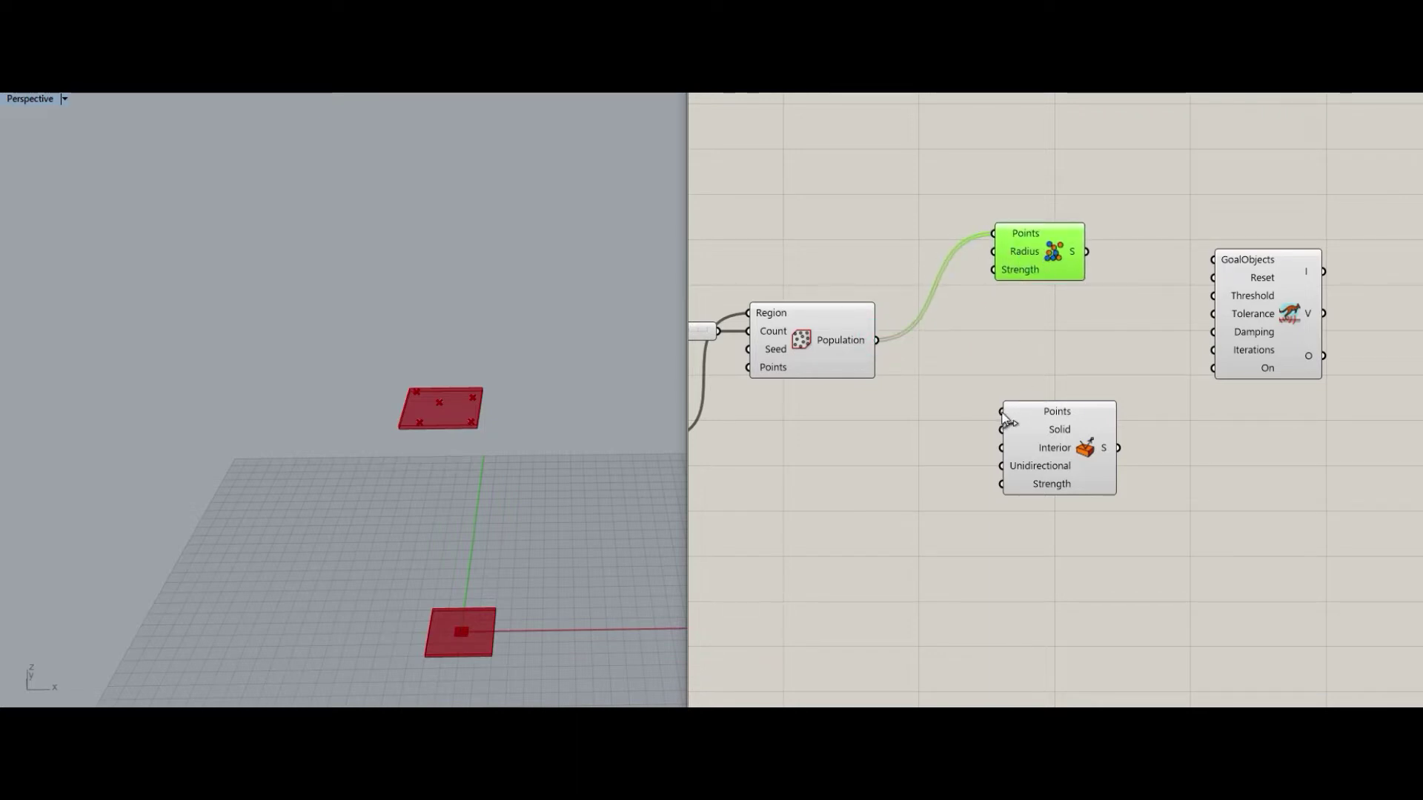
- Connect the Population output to SolidPointCollide's Points input and align that component beneath SphereCollide
{"action": "left_click_drag", "start_coordinate": [1002, 412], "coordinate": [877, 340]}
{"action": "left_click_drag", "start_coordinate": [1069, 448], "coordinate": [1053, 401]}
{"action": "left_click", "coordinate": [1047, 263]}
{"action": "left_click", "coordinate": [1053, 329]}
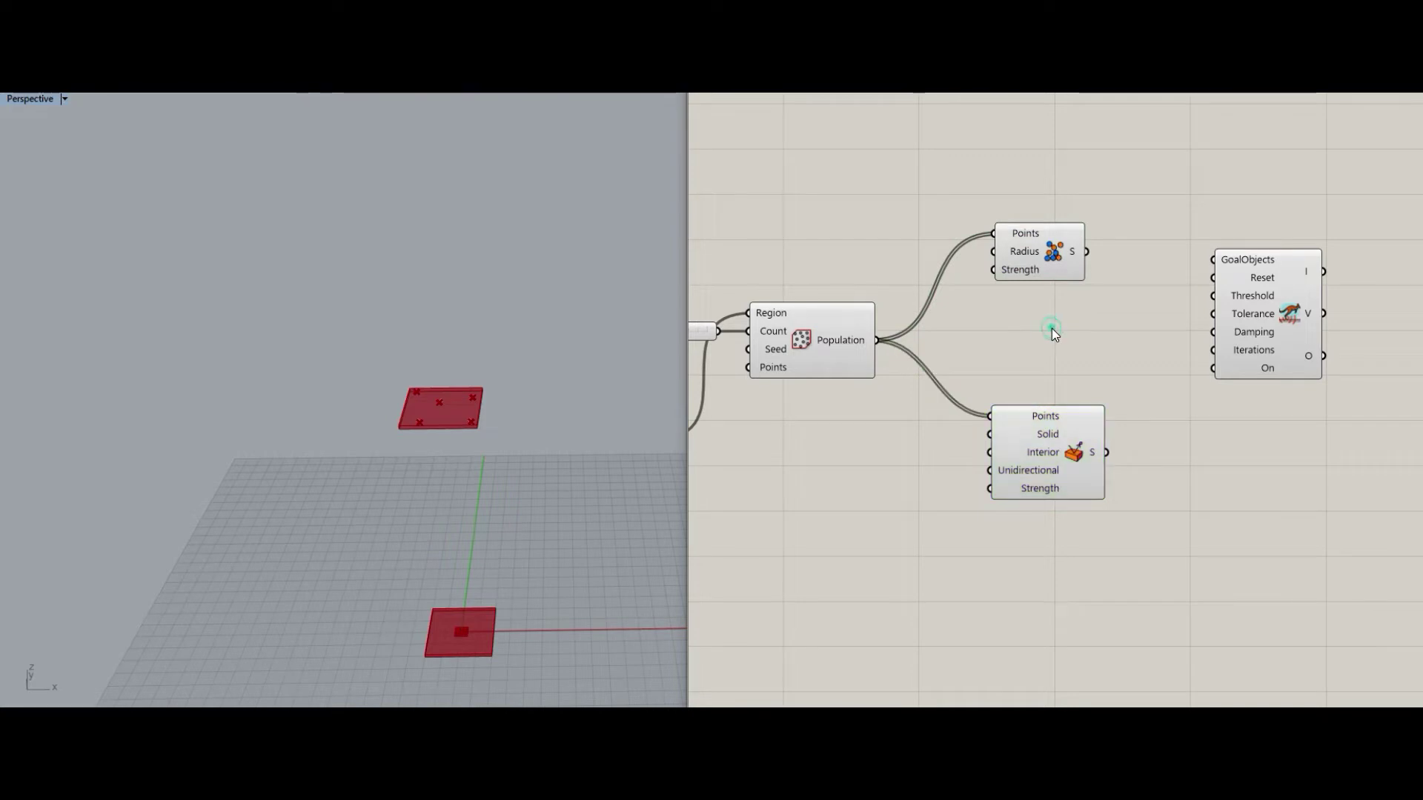
- Add a number slider with value 200 and connect it to SphereCollide's Radius input
{"action": "double_click", "coordinate": [869, 231]}
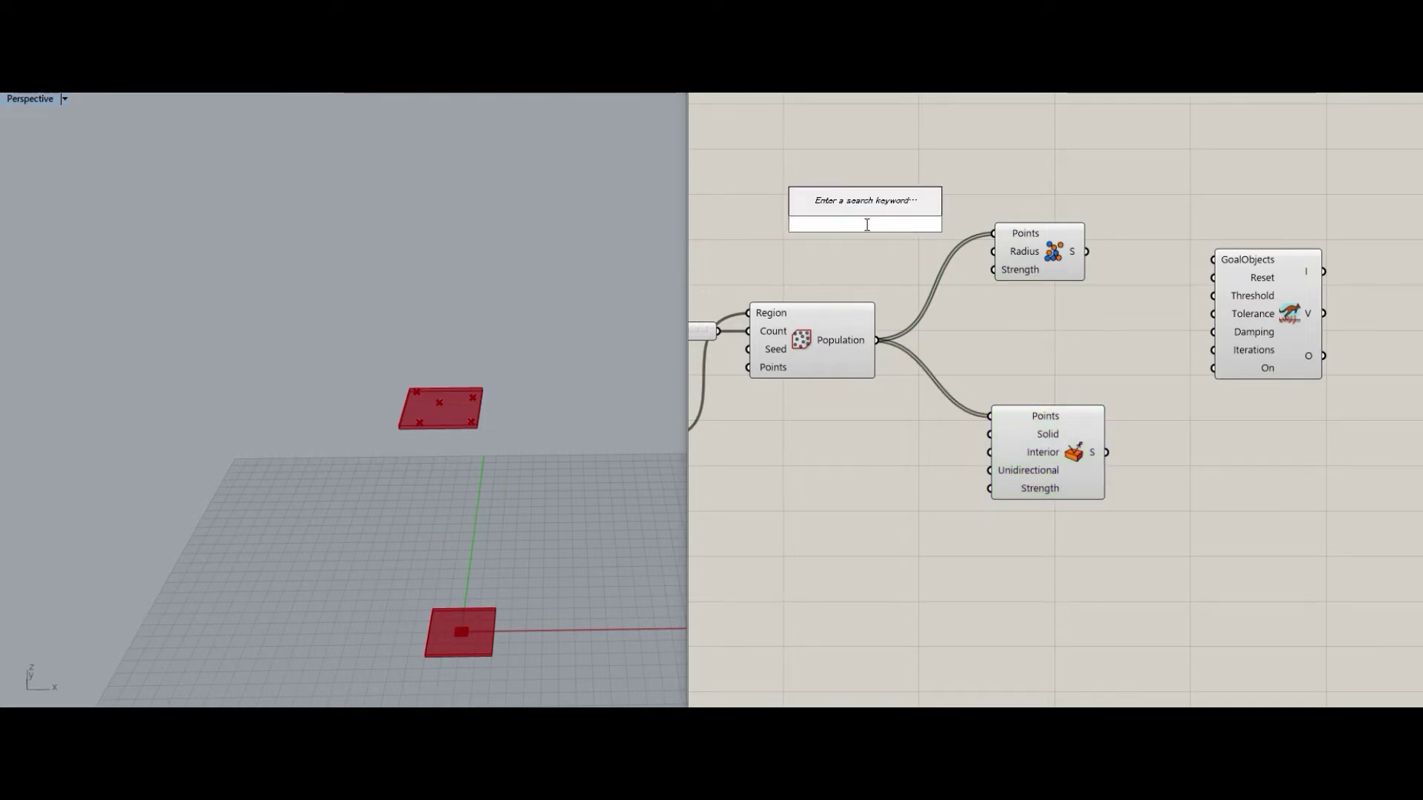
{"action": "type", "text": "11"}
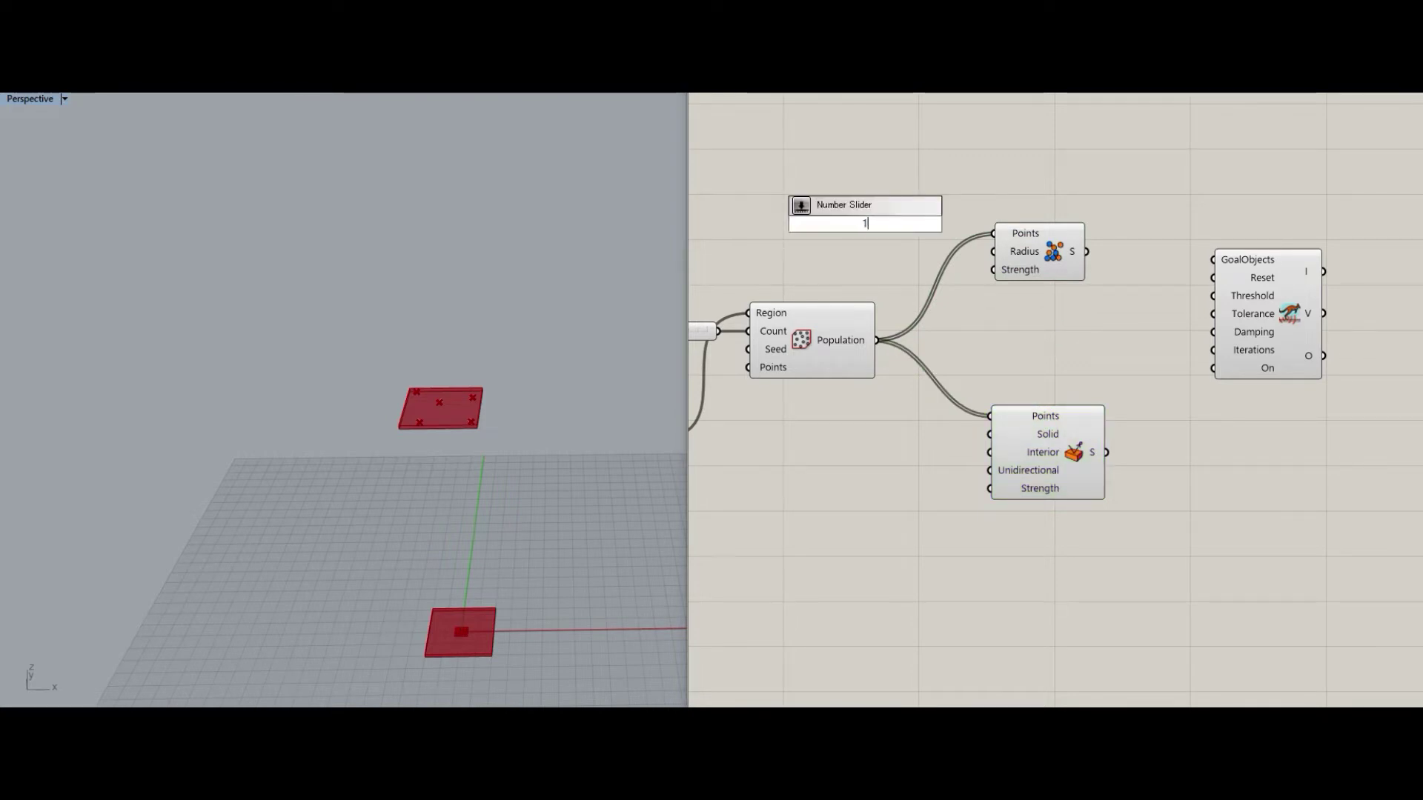
{"action": "key", "text": "BackSpace"}
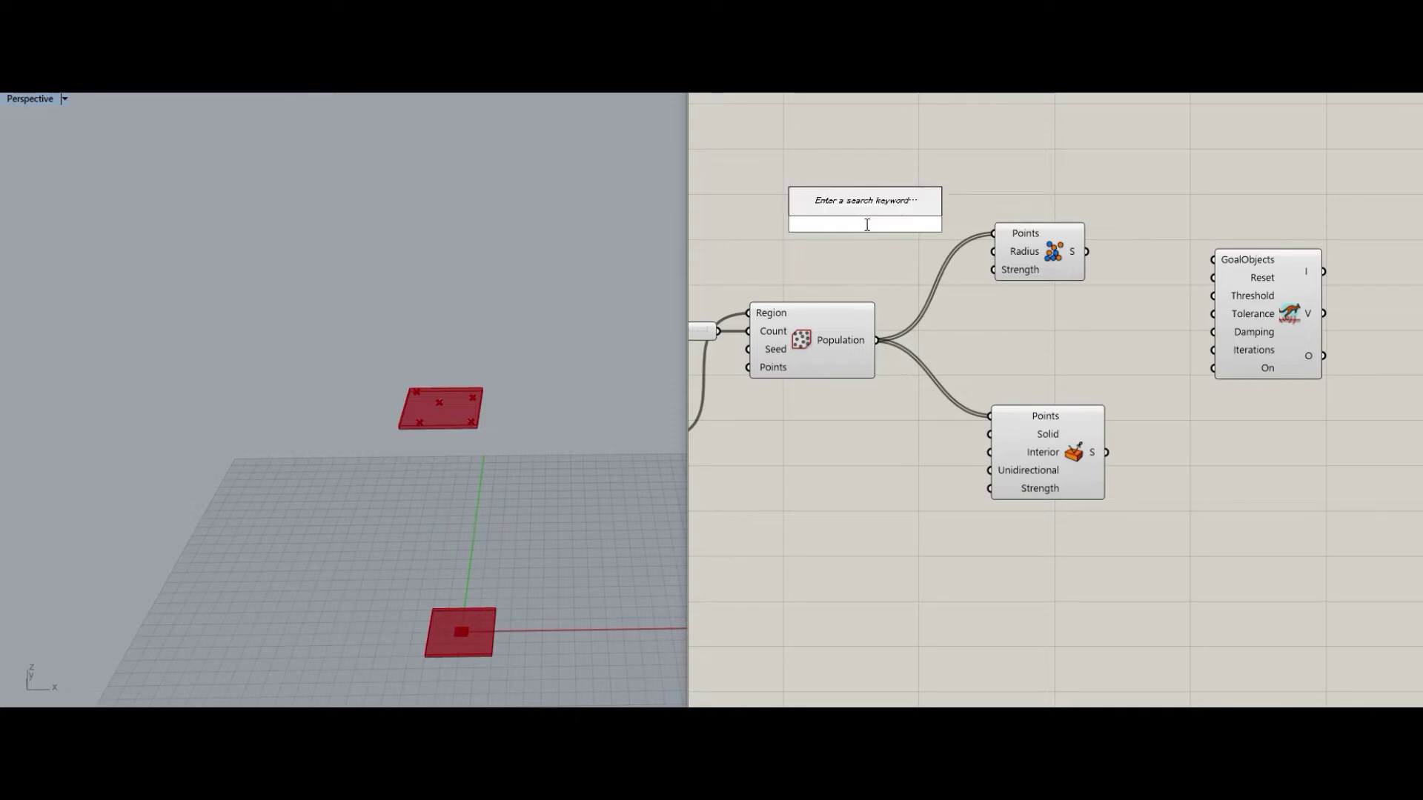
{"action": "type", "text": "200"}
{"action": "key", "text": "Return"}
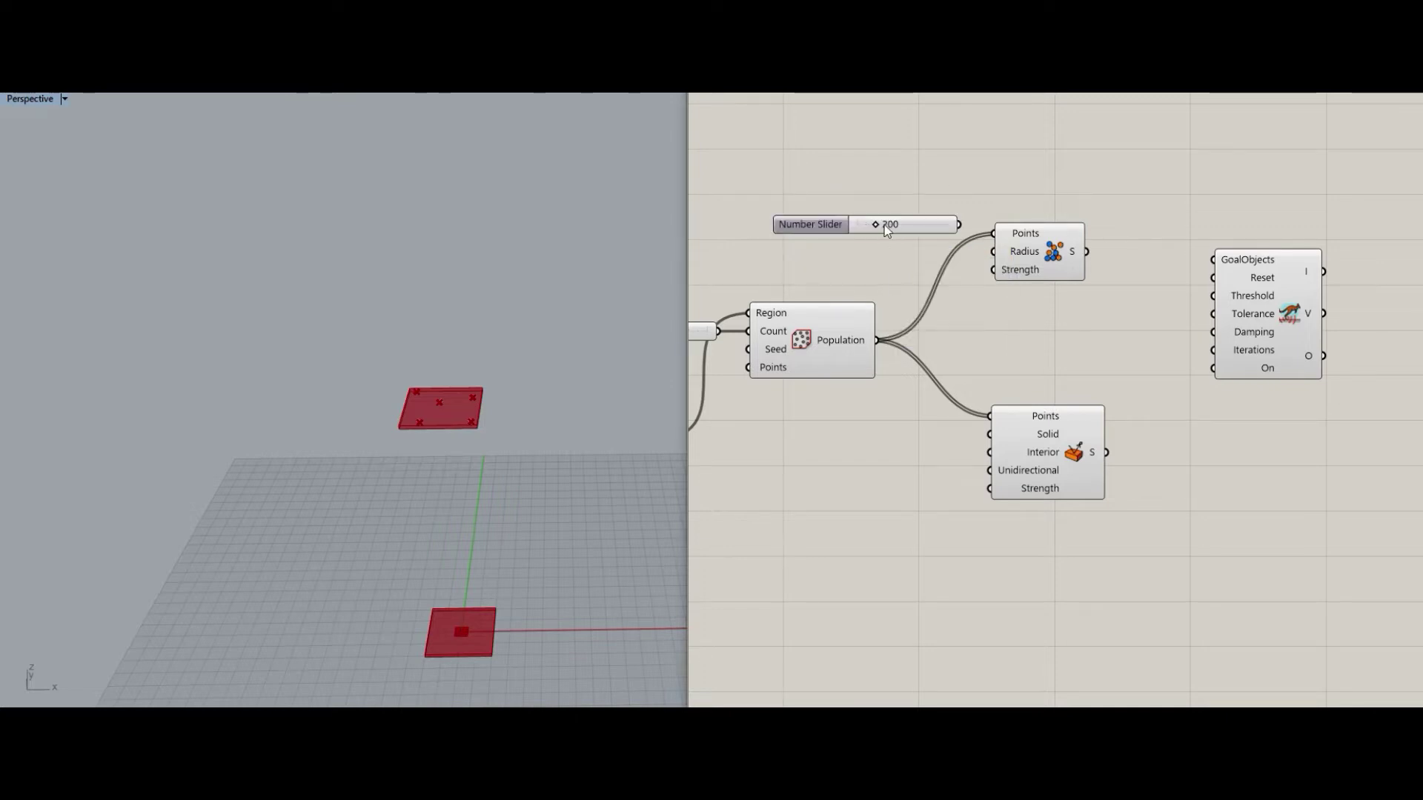
{"action": "left_click_drag", "start_coordinate": [993, 252], "coordinate": [910, 236]}
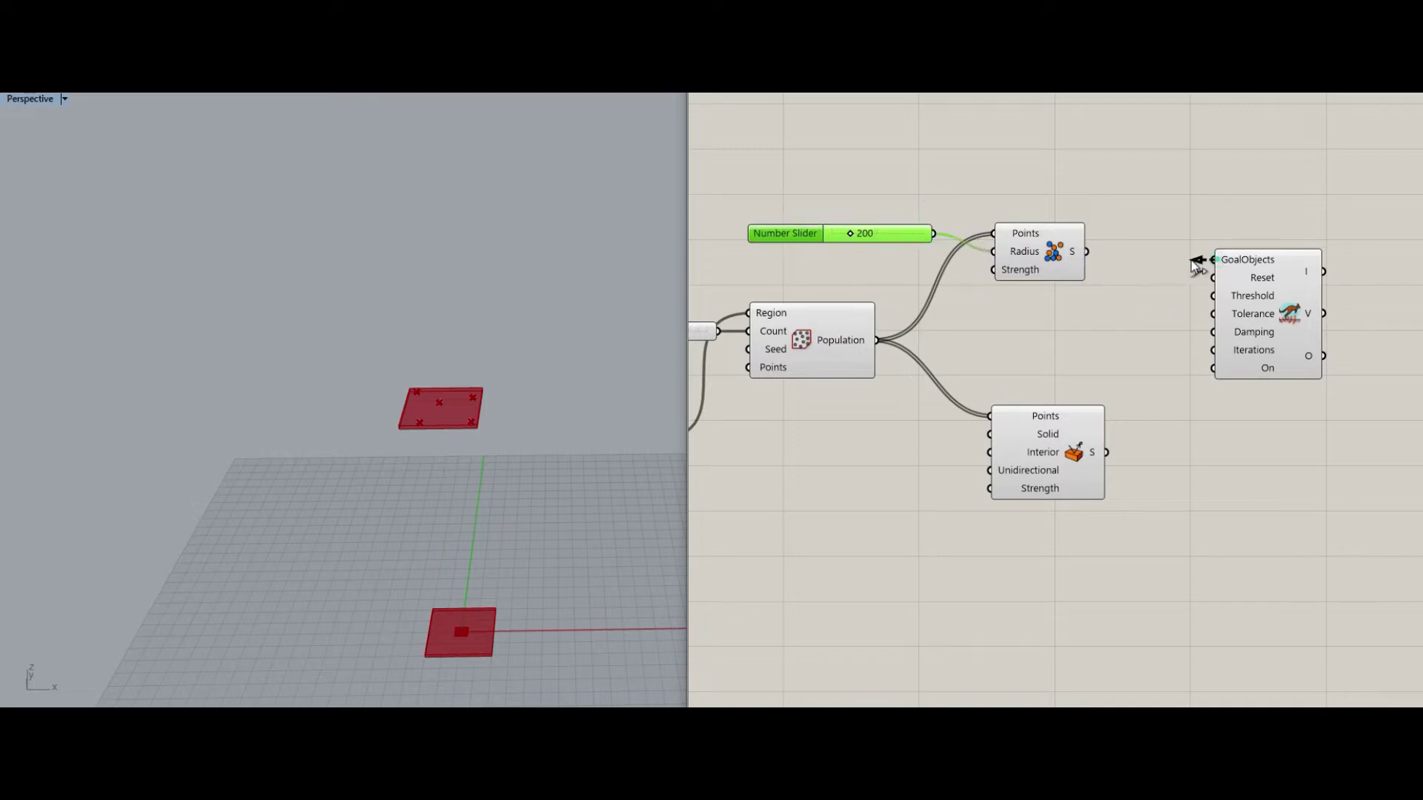
- Connect SphereCollide's output to the BouncySolver's GoalObjects input, flatten that input, and move the solver farther away
{"action": "left_click_drag", "start_coordinate": [1190, 261], "coordinate": [1088, 251]}
{"action": "right_click", "coordinate": [1226, 261]}
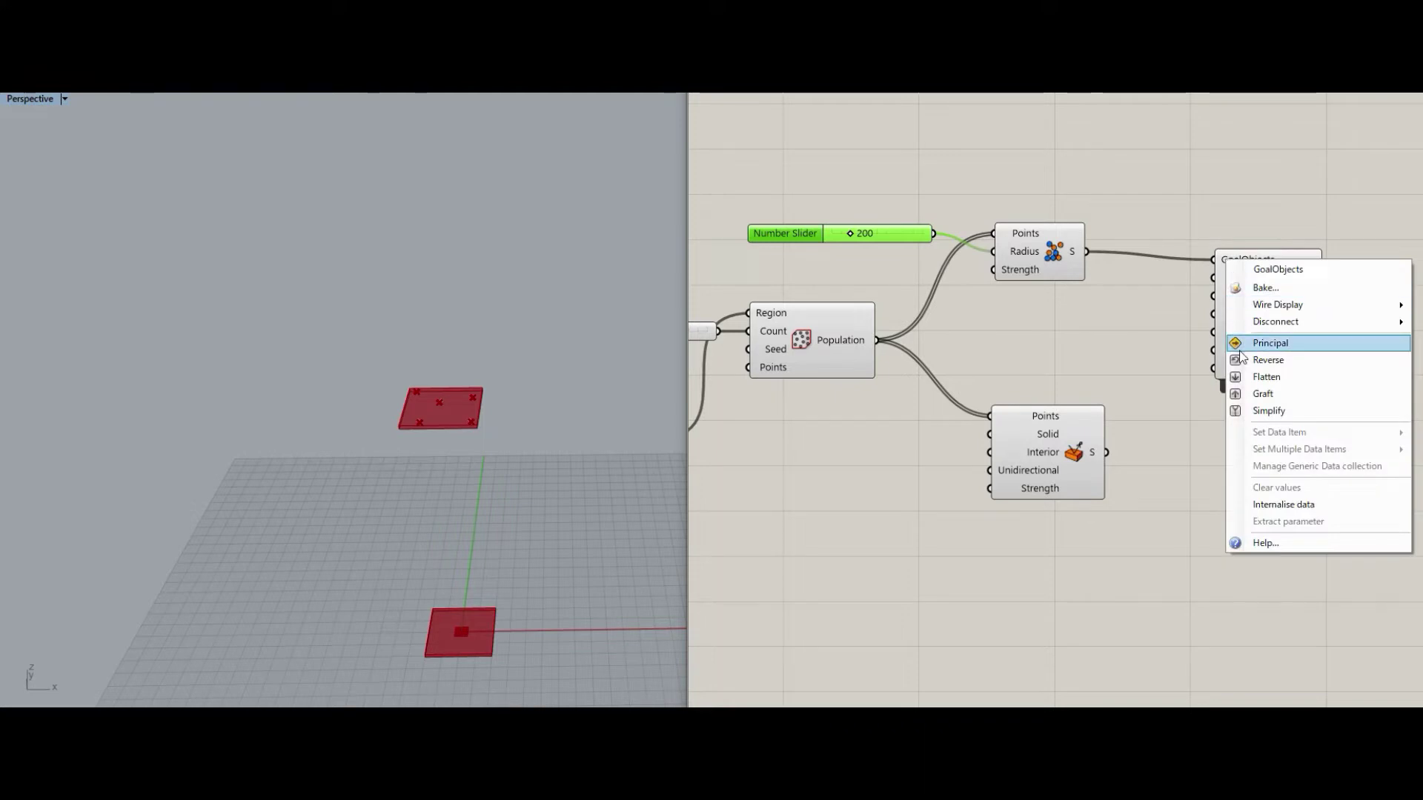
{"action": "left_click", "coordinate": [1242, 379]}
{"action": "left_click", "coordinate": [1169, 326]}
{"action": "left_click_drag", "start_coordinate": [1252, 307], "coordinate": [1315, 300]}
{"action": "left_click", "coordinate": [1178, 356]}
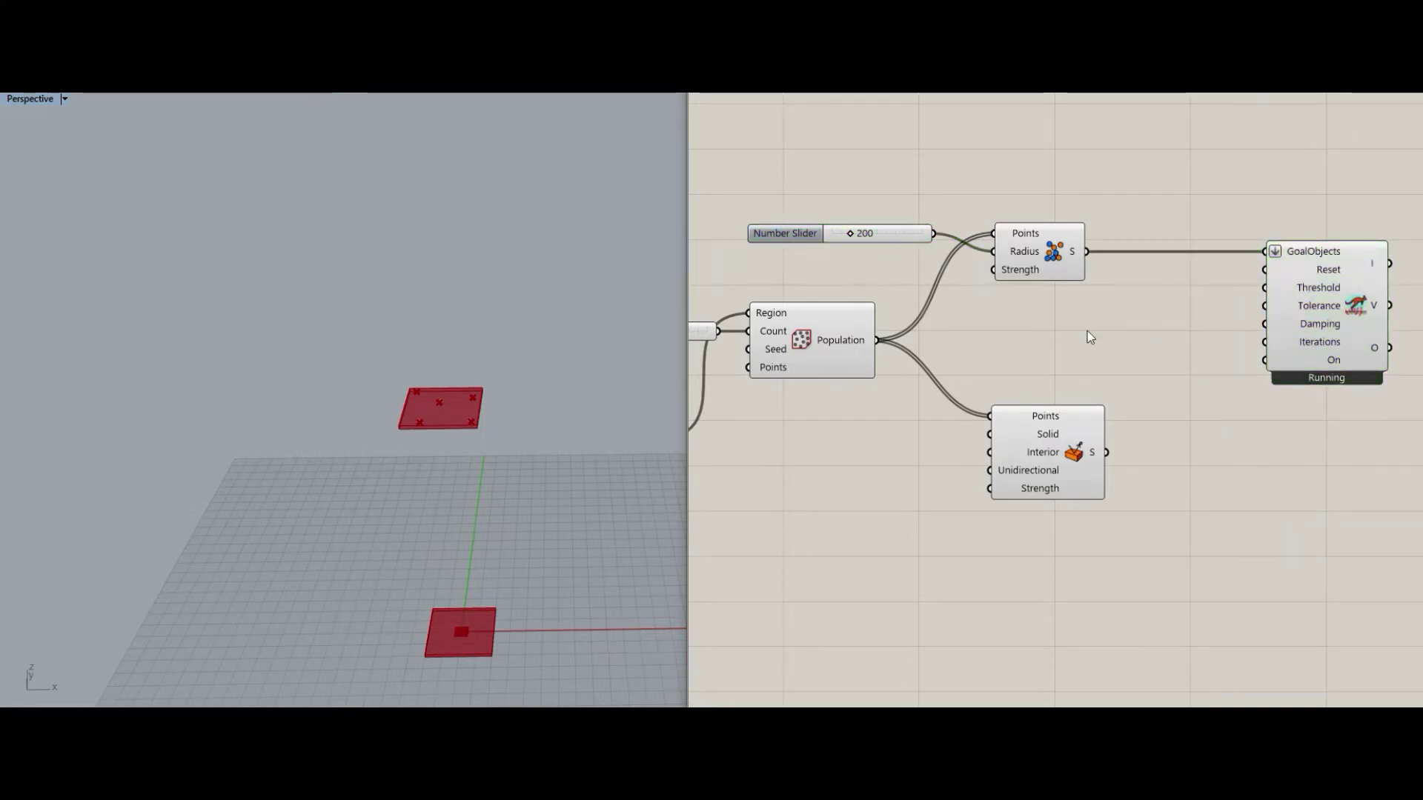
- Move SolidPointCollide down slightly and connect its output as an additional source of the BouncySolver's GoalObjects input
{"action": "left_click_drag", "start_coordinate": [1026, 449], "coordinate": [1266, 254]}
{"action": "left_click", "coordinate": [1110, 403]}
{"action": "left_click", "coordinate": [1228, 438]}
- Add a Load component between the two collide components and connect the Population output to its Point input
{"action": "double_click", "coordinate": [1034, 339]}
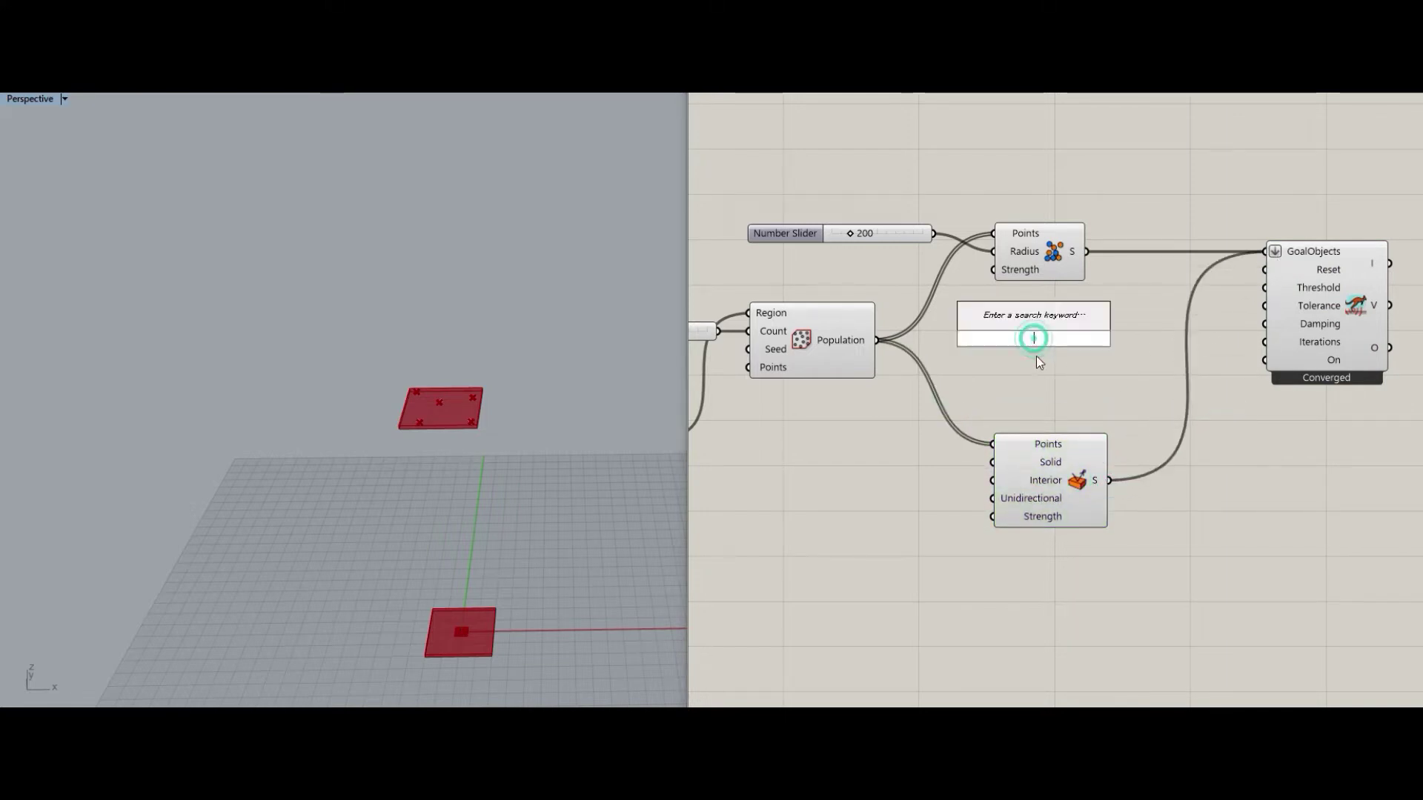
{"action": "type", "text": "load"}
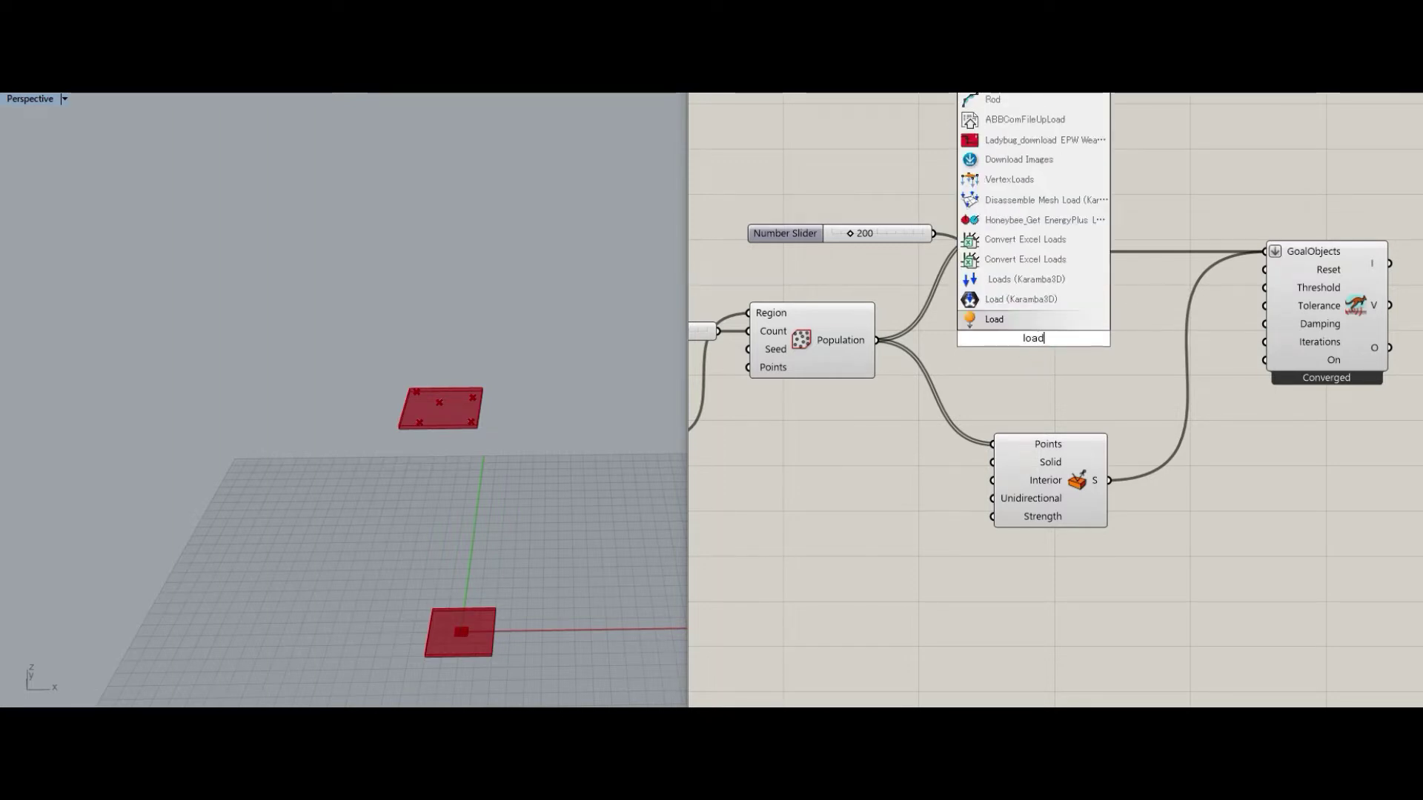
{"action": "key", "text": "Return"}
{"action": "left_click_drag", "start_coordinate": [1045, 345], "coordinate": [1064, 358]}
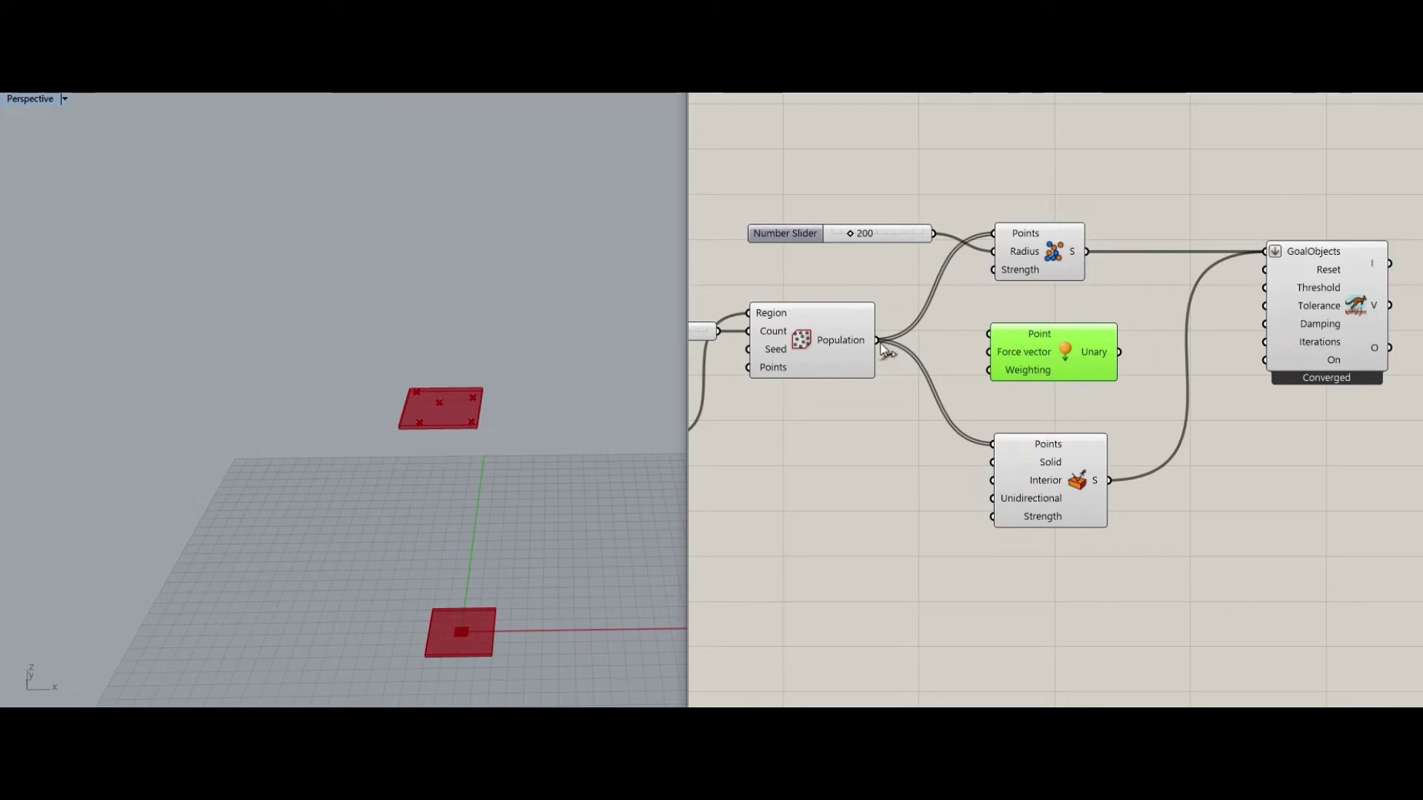
{"action": "left_click_drag", "start_coordinate": [877, 340], "coordinate": [990, 334]}
- Add a Unit Z vector component and connect it to the Load component's Force vector input
{"action": "right_click_drag", "start_coordinate": [908, 434], "coordinate": [928, 399]}
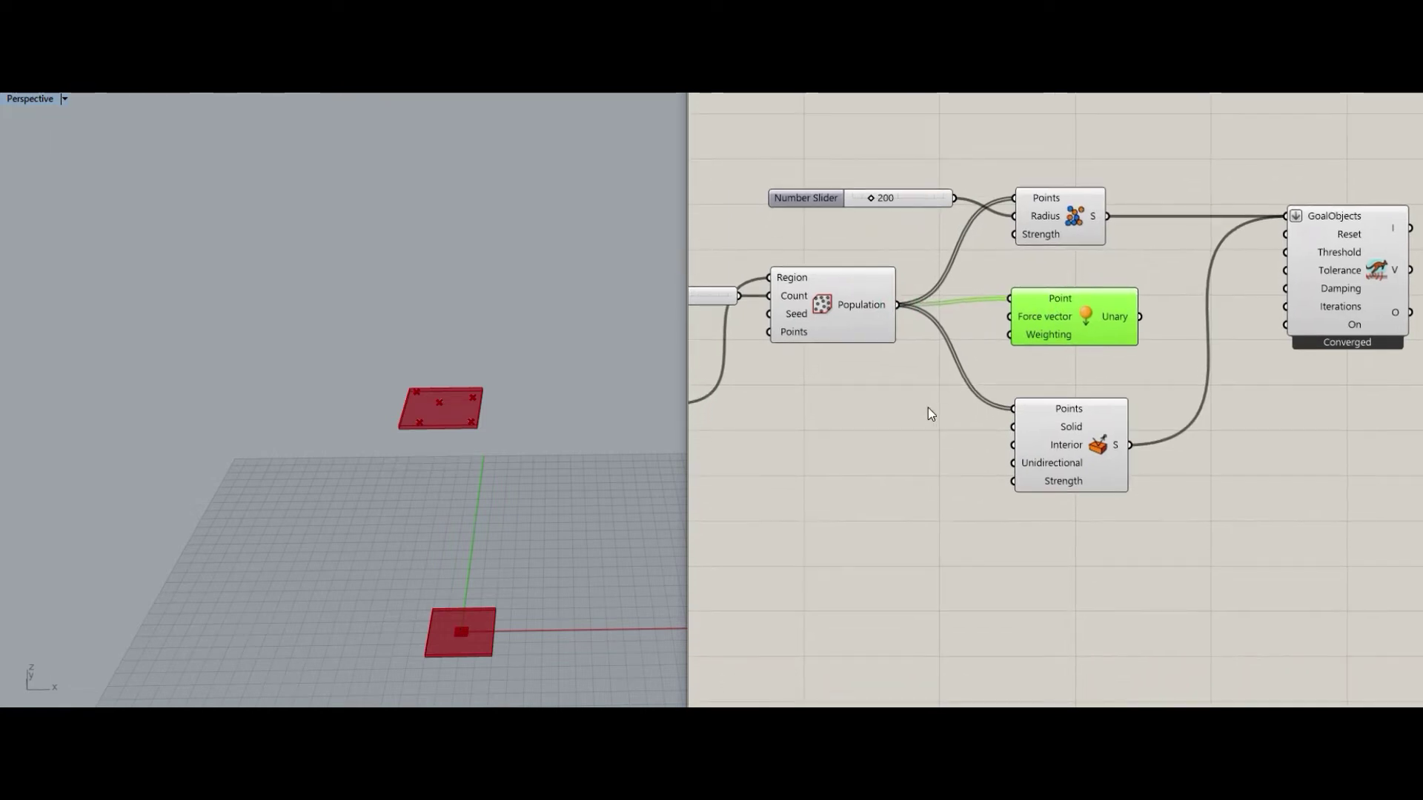
{"action": "double_click", "coordinate": [929, 404]}
{"action": "type", "text": "z"}
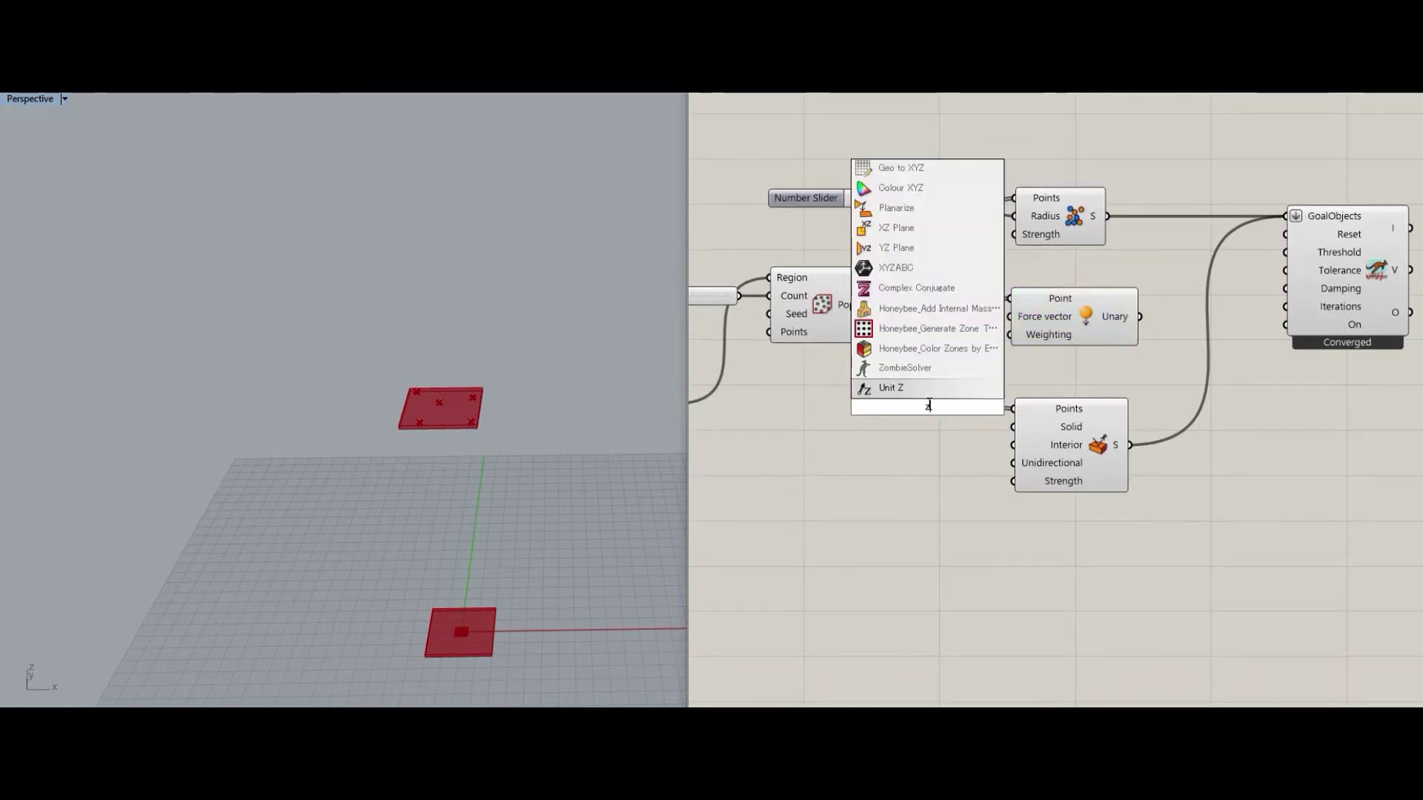
{"action": "key", "text": "Return"}
{"action": "left_click_drag", "start_coordinate": [1012, 316], "coordinate": [929, 403]}
- Connect the Load component's Unary output as a further source of the BouncySolver's GoalObjects input
{"action": "left_click", "coordinate": [1110, 321]}
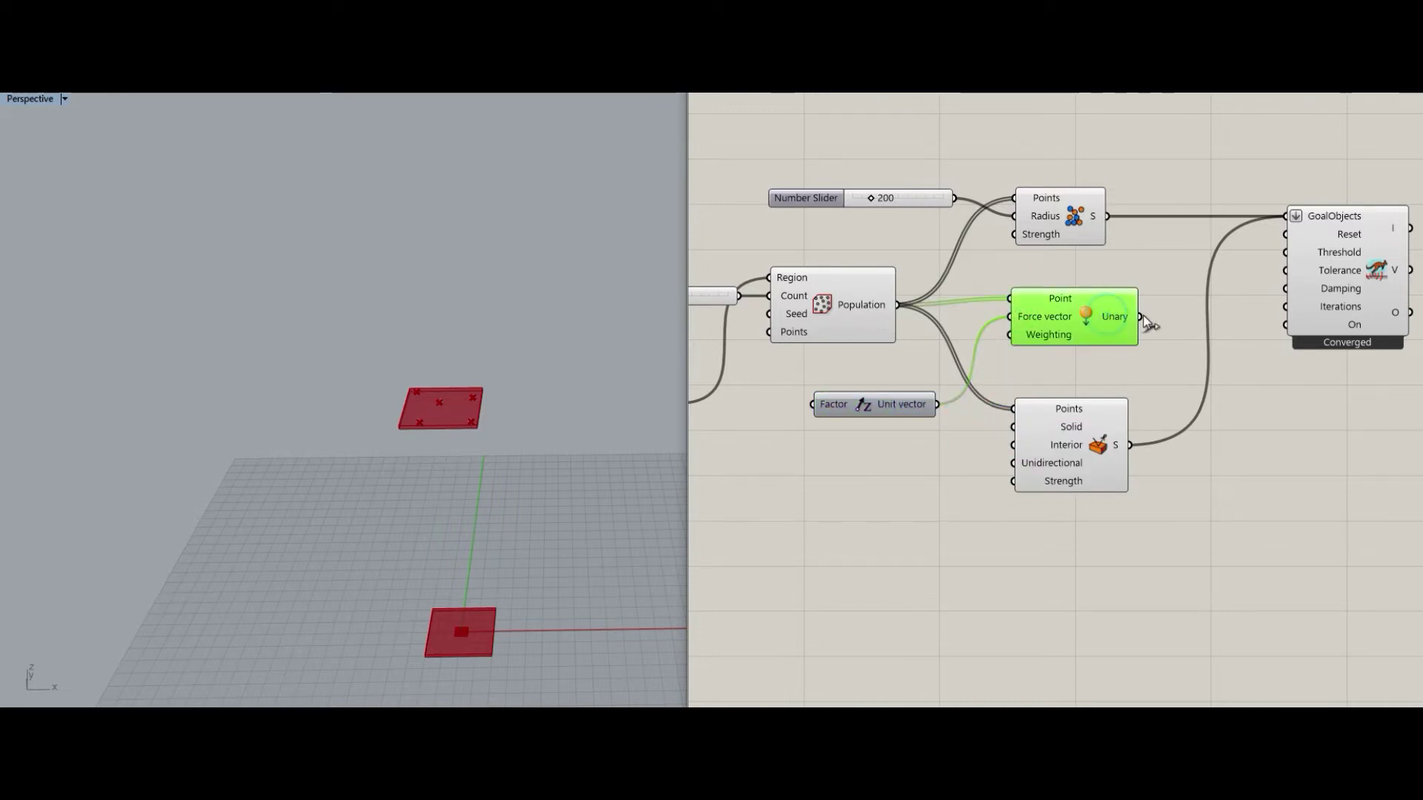
{"action": "left_click_drag", "start_coordinate": [1139, 316], "coordinate": [1288, 217], "text": "shift"}
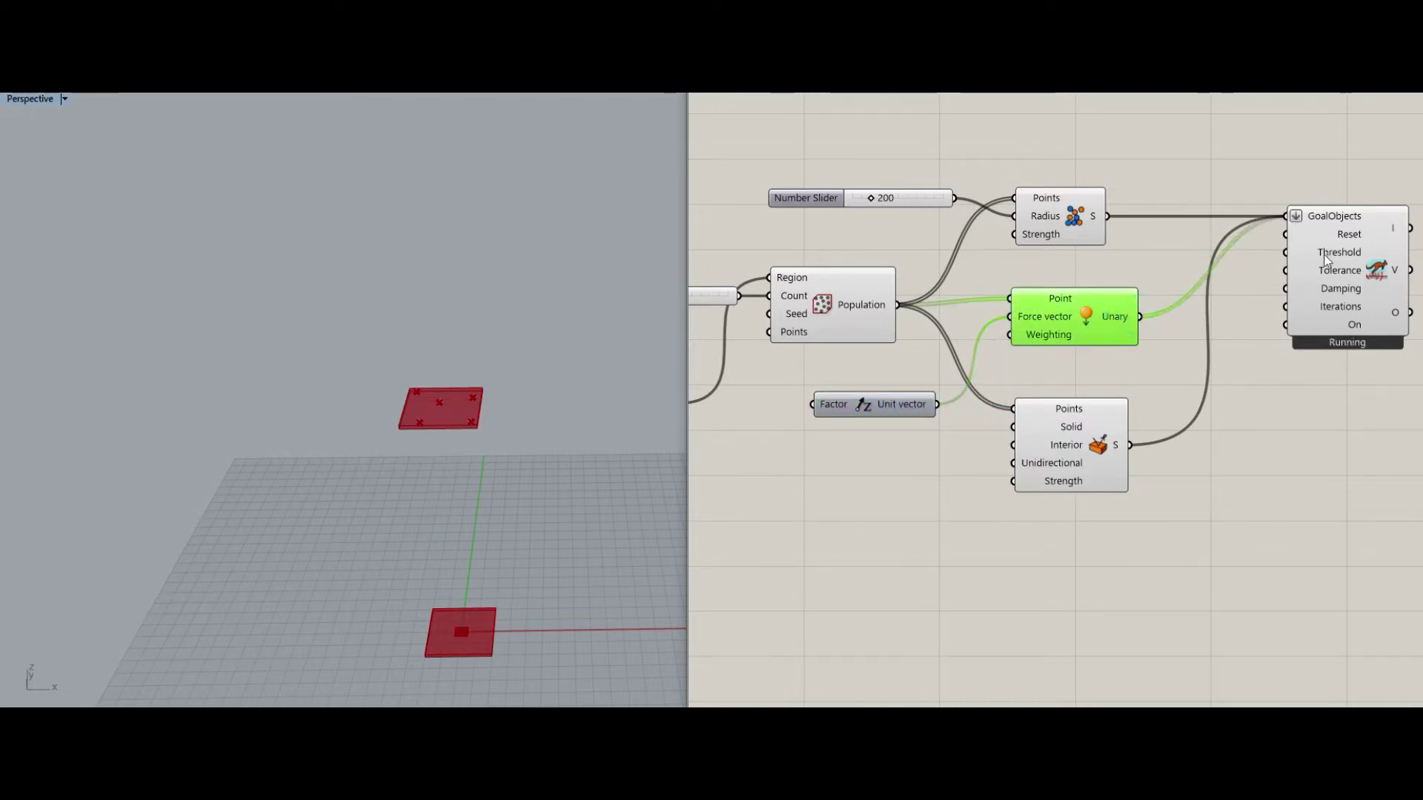
{"action": "left_click", "coordinate": [1256, 353]}
- Add a Negative component below the load's Unit Z vector and connect its Result to the Factor input
{"action": "right_click_drag", "start_coordinate": [1256, 354], "coordinate": [1289, 333]}
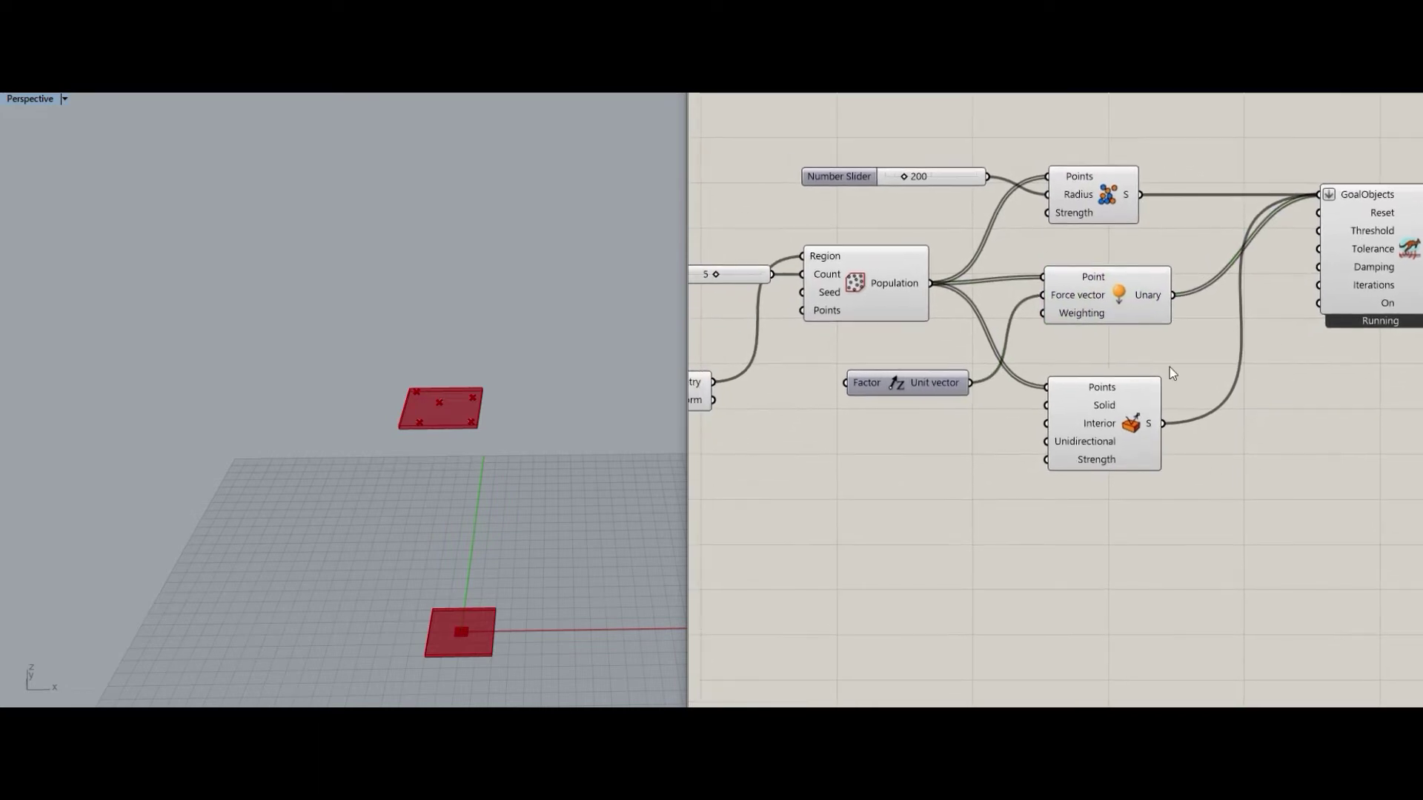
{"action": "left_click", "coordinate": [915, 385]}
{"action": "left_click", "coordinate": [849, 459]}
{"action": "double_click", "coordinate": [854, 455]}
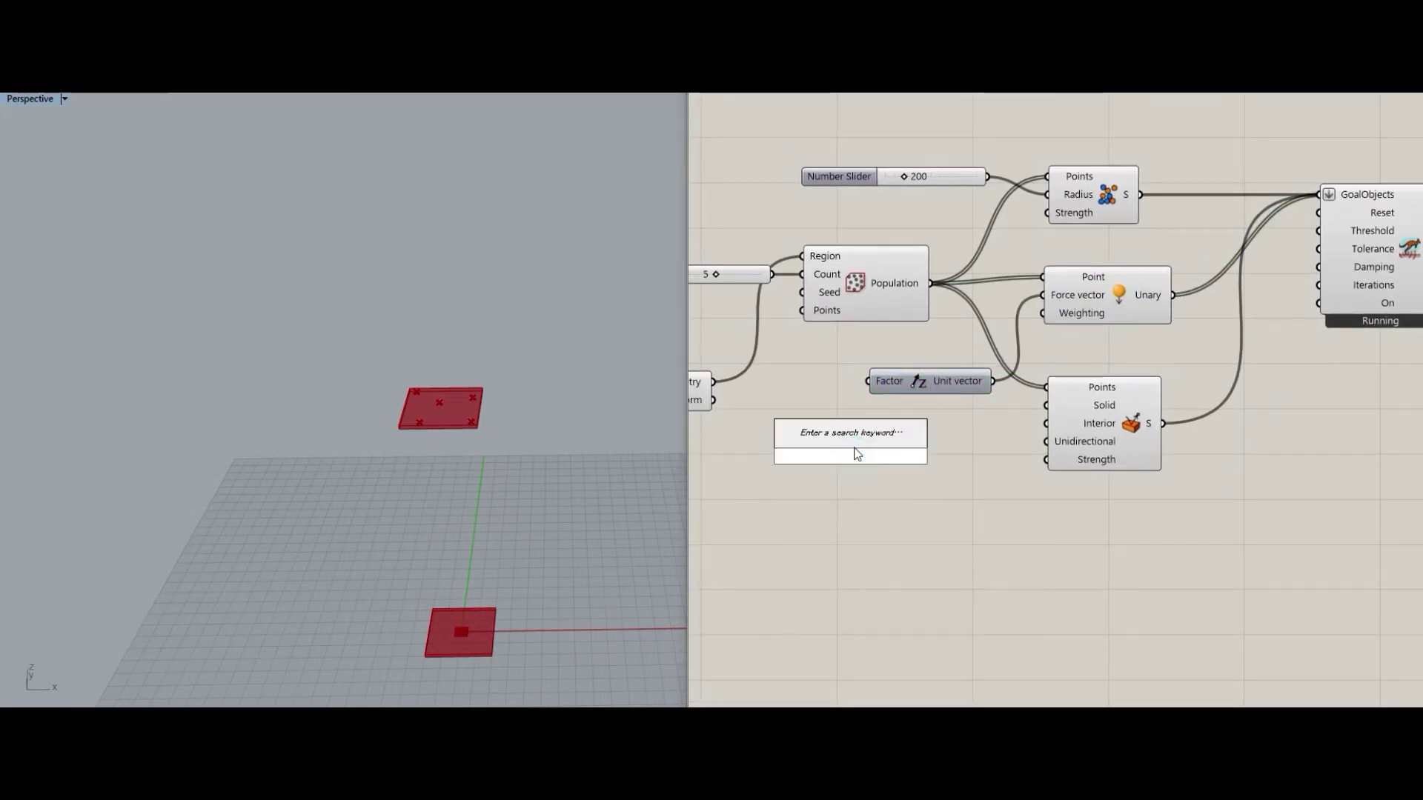
{"action": "type", "text": "nega"}
{"action": "key", "text": "Return"}
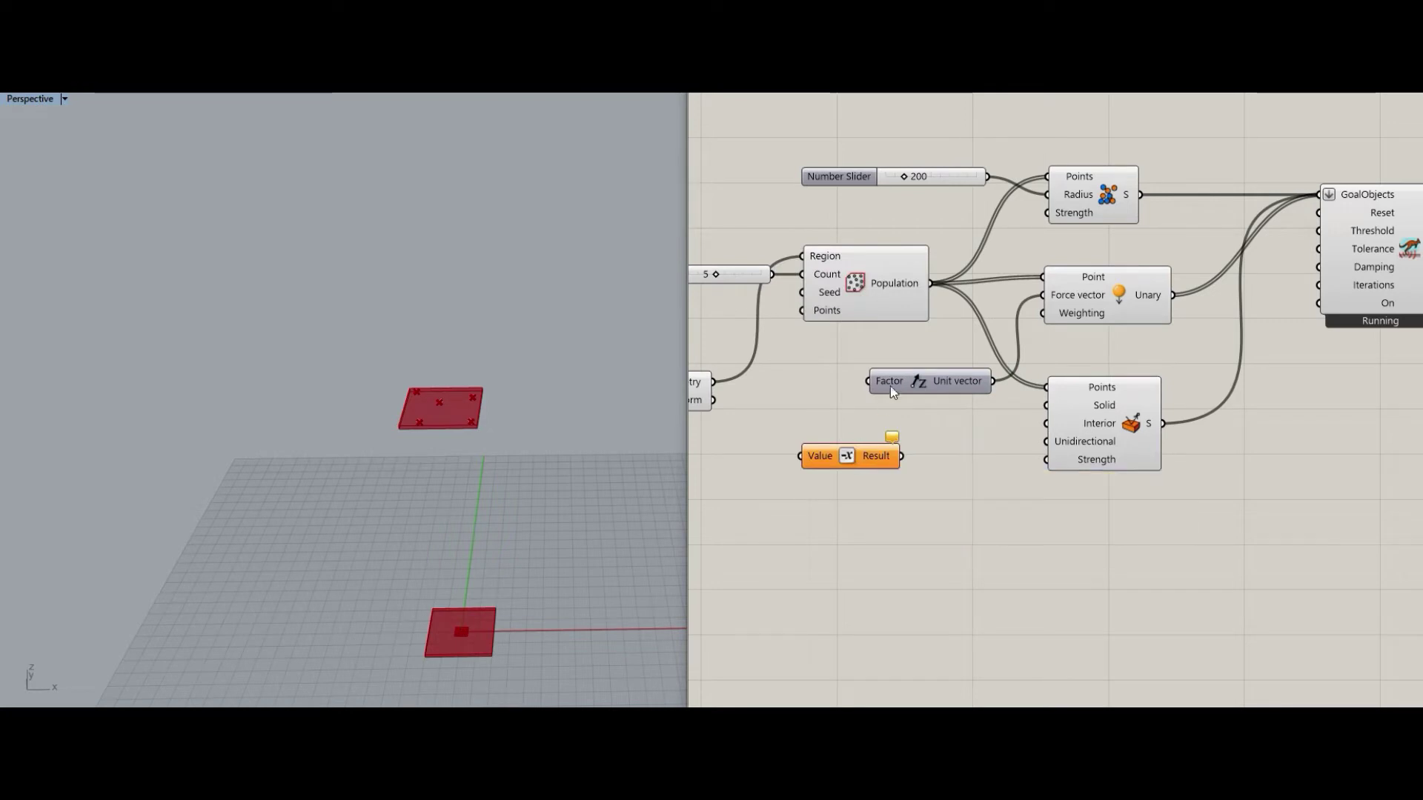
{"action": "left_click_drag", "start_coordinate": [869, 381], "coordinate": [901, 455]}
- Add a number slider with value 10 and connect it to the Negative component's Value input
{"action": "double_click", "coordinate": [819, 501]}
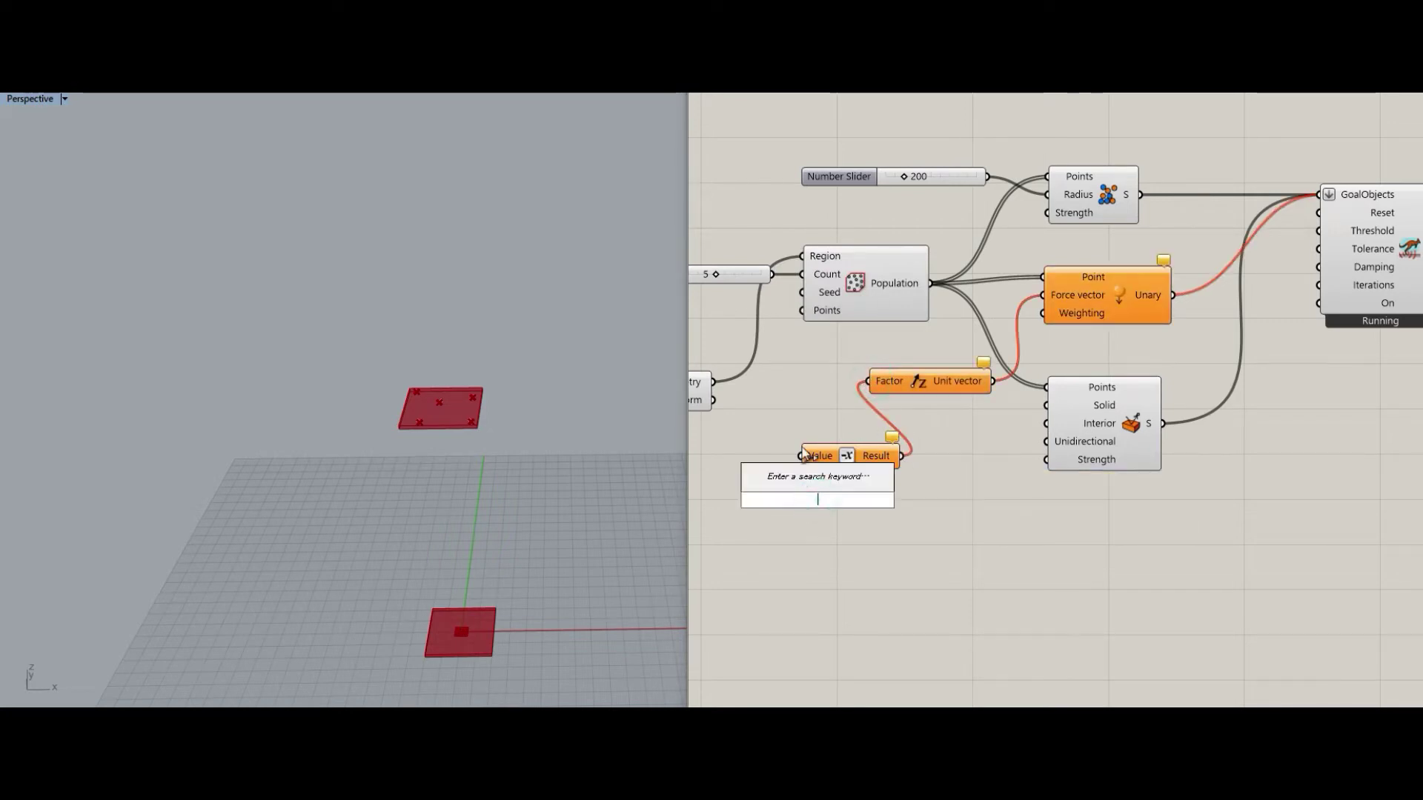
{"action": "type", "text": "10"}
{"action": "key", "text": "Return"}
{"action": "left_click_drag", "start_coordinate": [802, 456], "coordinate": [828, 504]}
- Move the BouncySolver farther from the goal components to free canvas space in front of its inputs
{"action": "right_click_drag", "start_coordinate": [990, 453], "coordinate": [921, 404]}
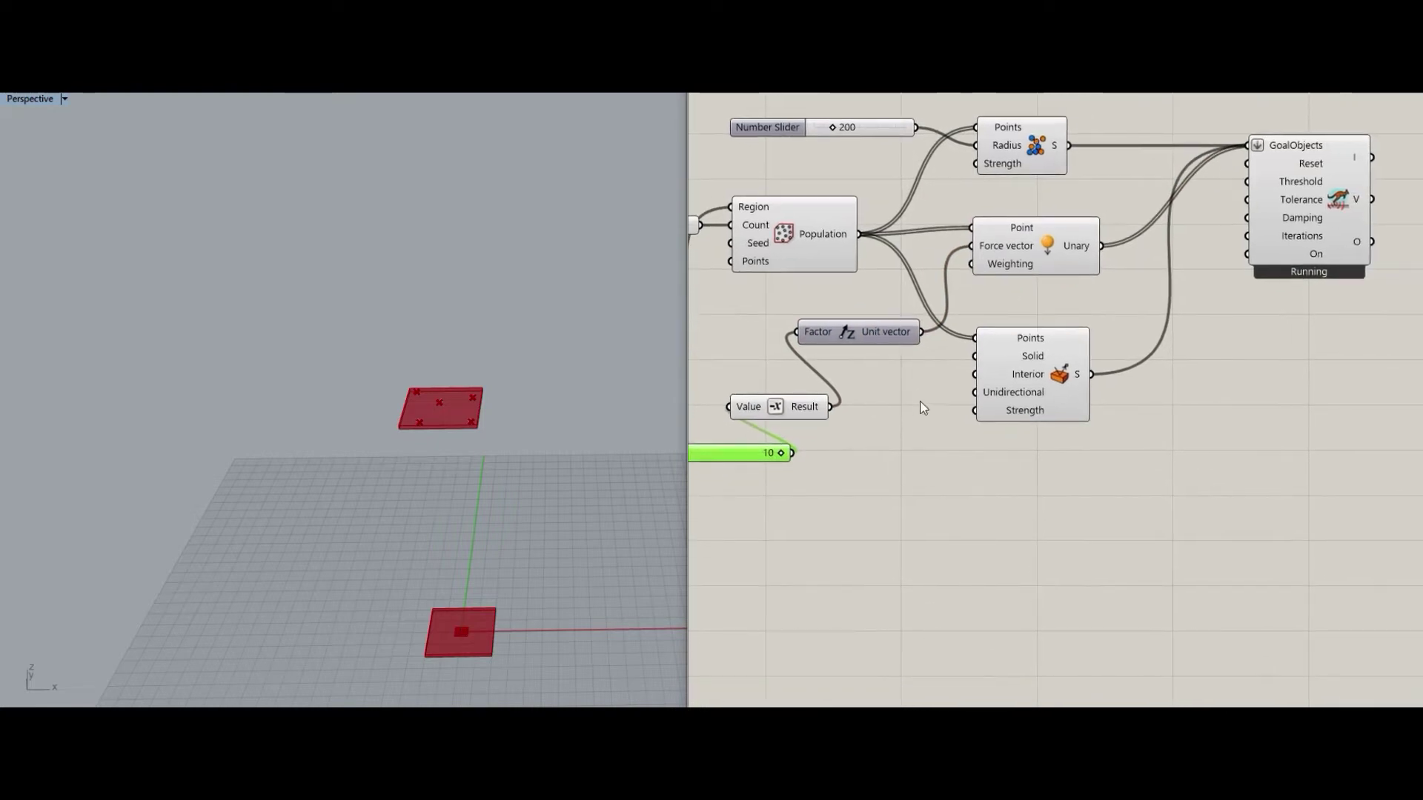
{"action": "left_click_drag", "start_coordinate": [1280, 200], "coordinate": [1333, 207]}
{"action": "right_click_drag", "start_coordinate": [1250, 355], "coordinate": [1060, 340]}
{"action": "left_click_drag", "start_coordinate": [1145, 218], "coordinate": [1200, 206]}
{"action": "left_click", "coordinate": [1096, 309]}
{"action": "scroll", "coordinate": [437, 581], "scroll_direction": "up", "scroll_amount": 1}
- Add a Button component next to the BouncySolver's inputs
{"action": "double_click", "coordinate": [1097, 237]}
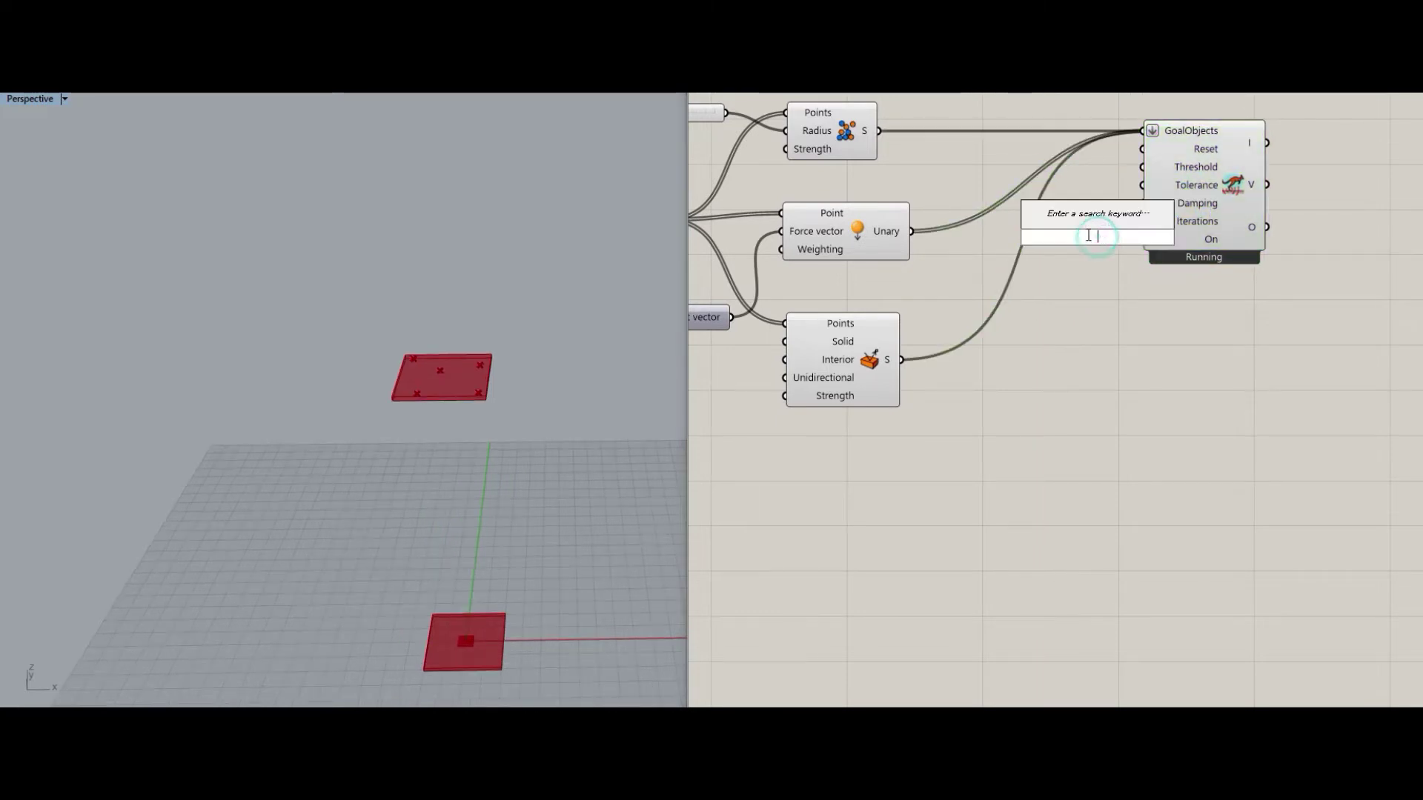
{"action": "type", "text": "button"}
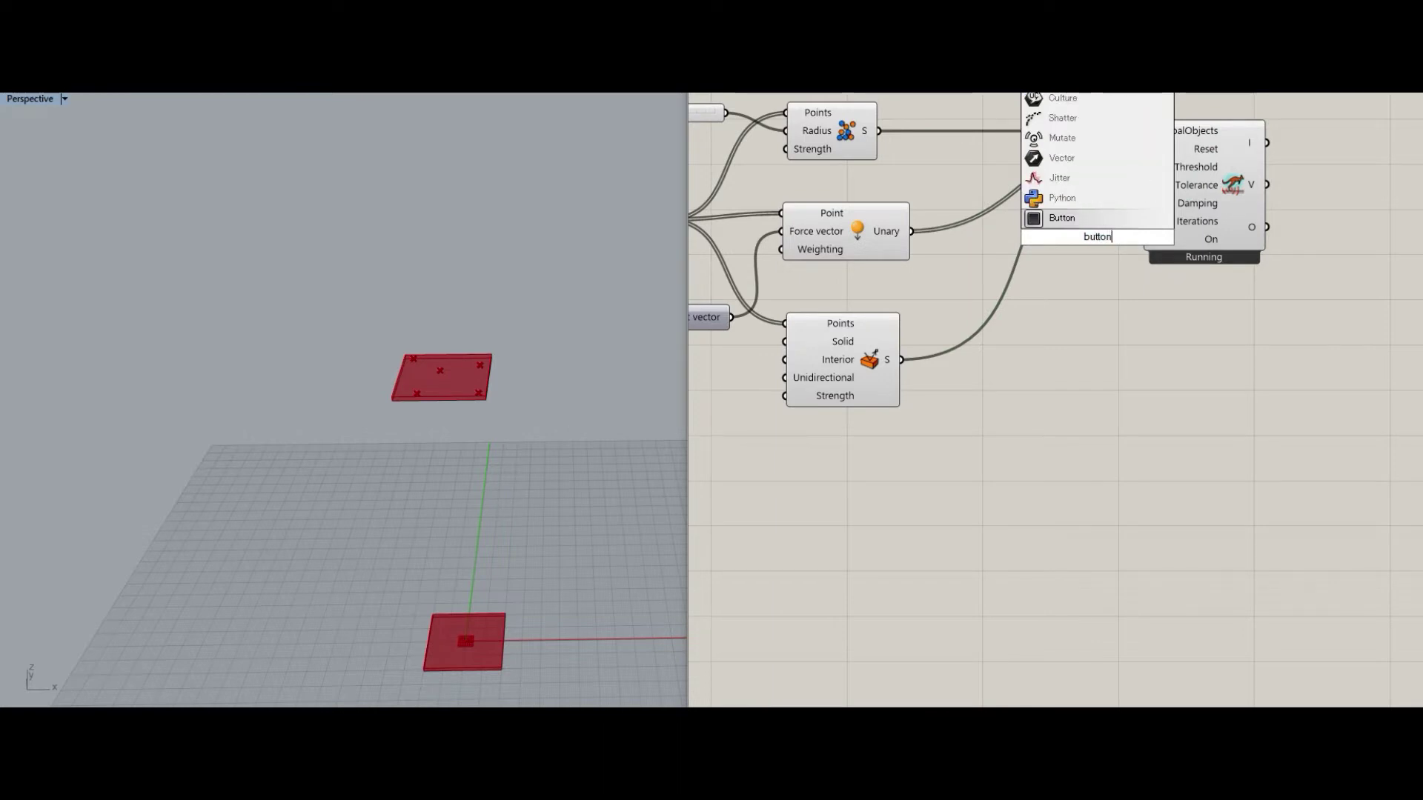
{"action": "key", "text": "Return"}
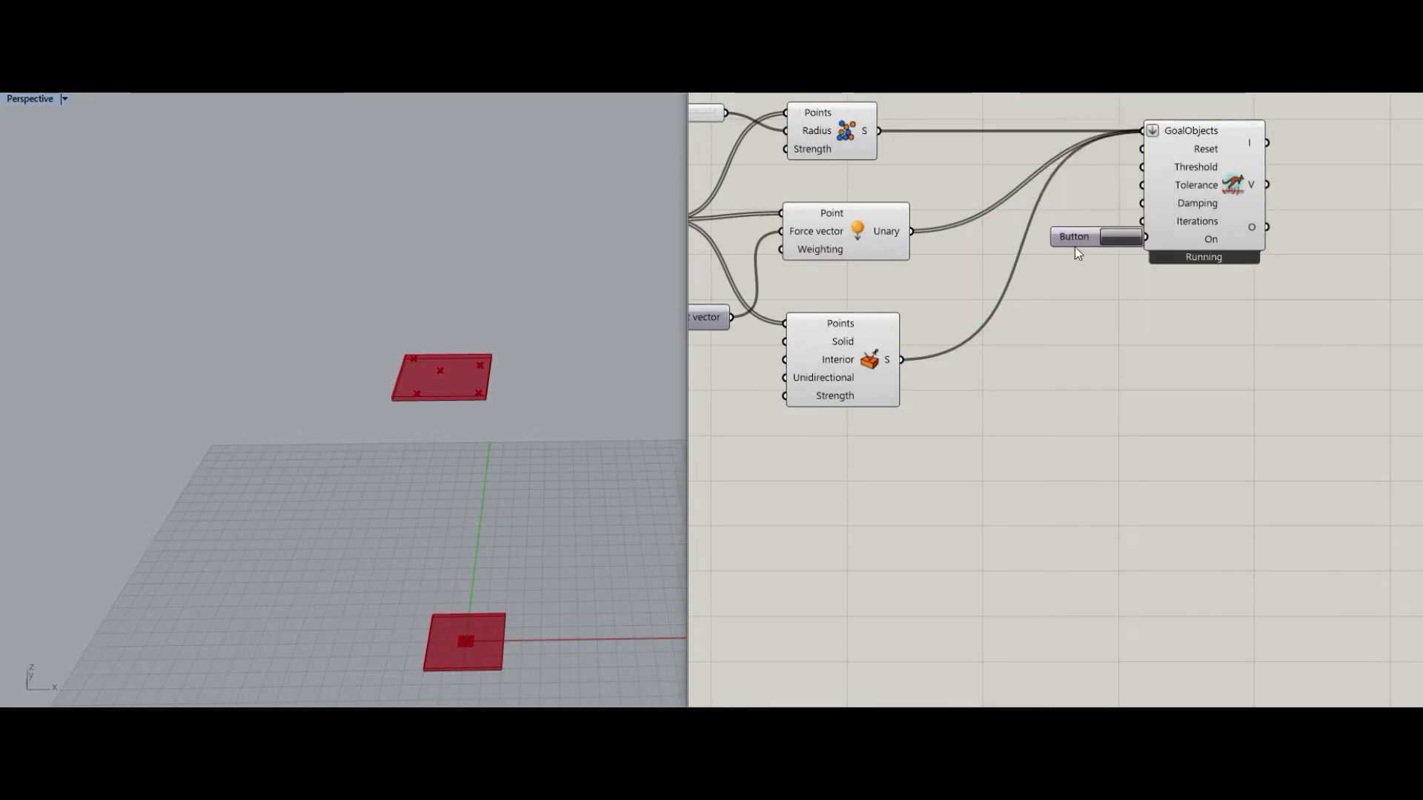
- Move the Button clear of the BouncySolver and connect it to the solver's Reset input
{"action": "left_click_drag", "start_coordinate": [1069, 236], "coordinate": [992, 186]}
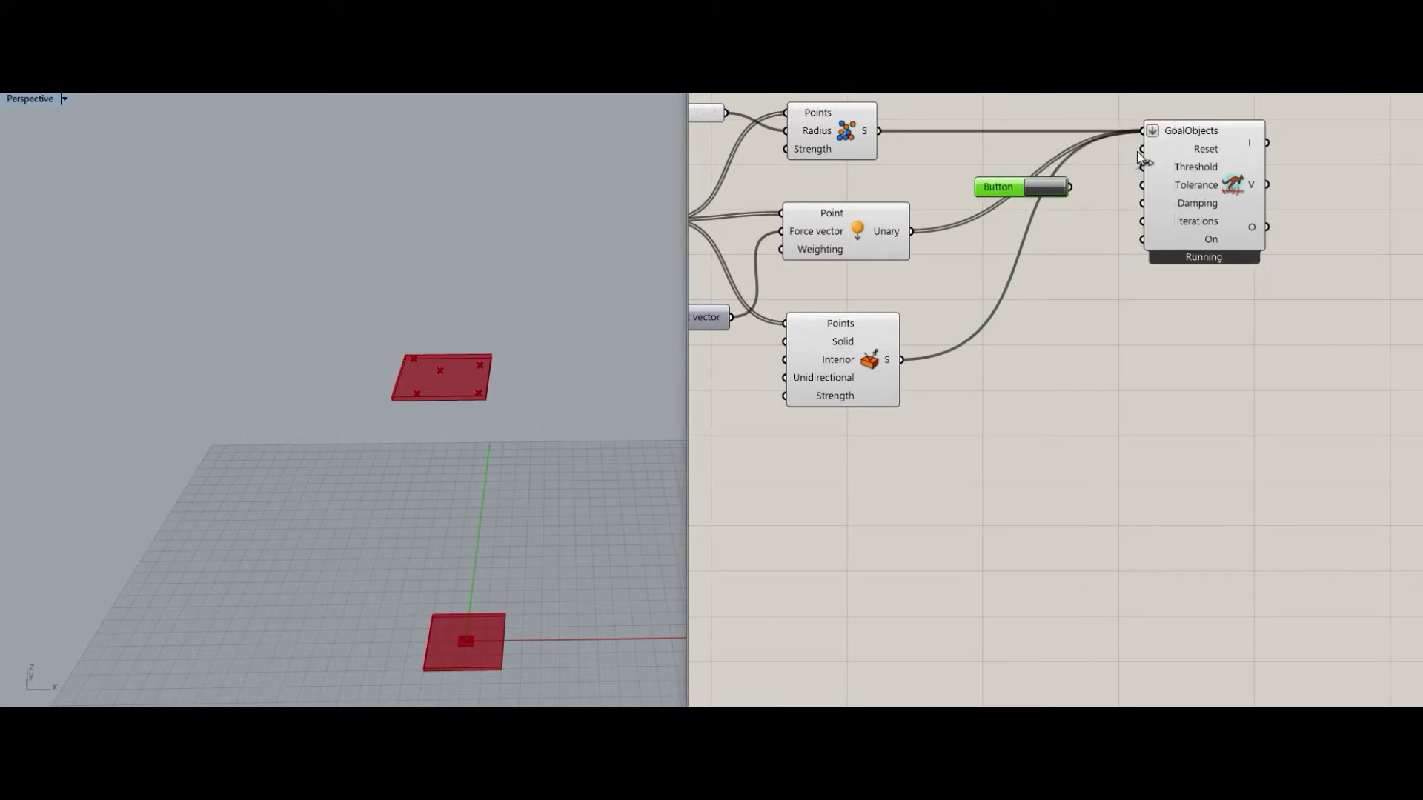
{"action": "left_click_drag", "start_coordinate": [1138, 151], "coordinate": [1070, 187]}
- Add a Boolean Toggle below the Button and connect it to the BouncySolver's On input
{"action": "double_click", "coordinate": [1055, 276]}
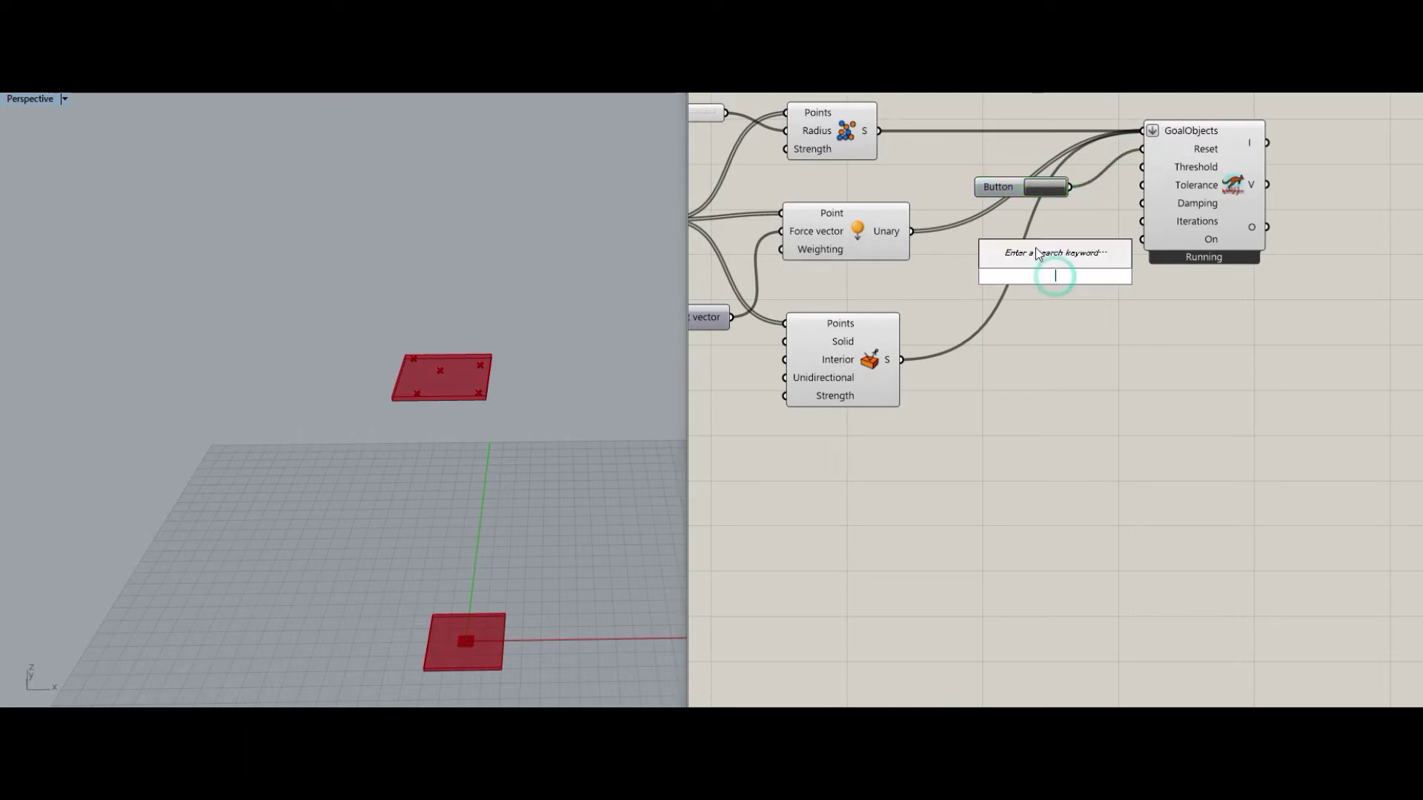
{"action": "type", "text": "togg"}
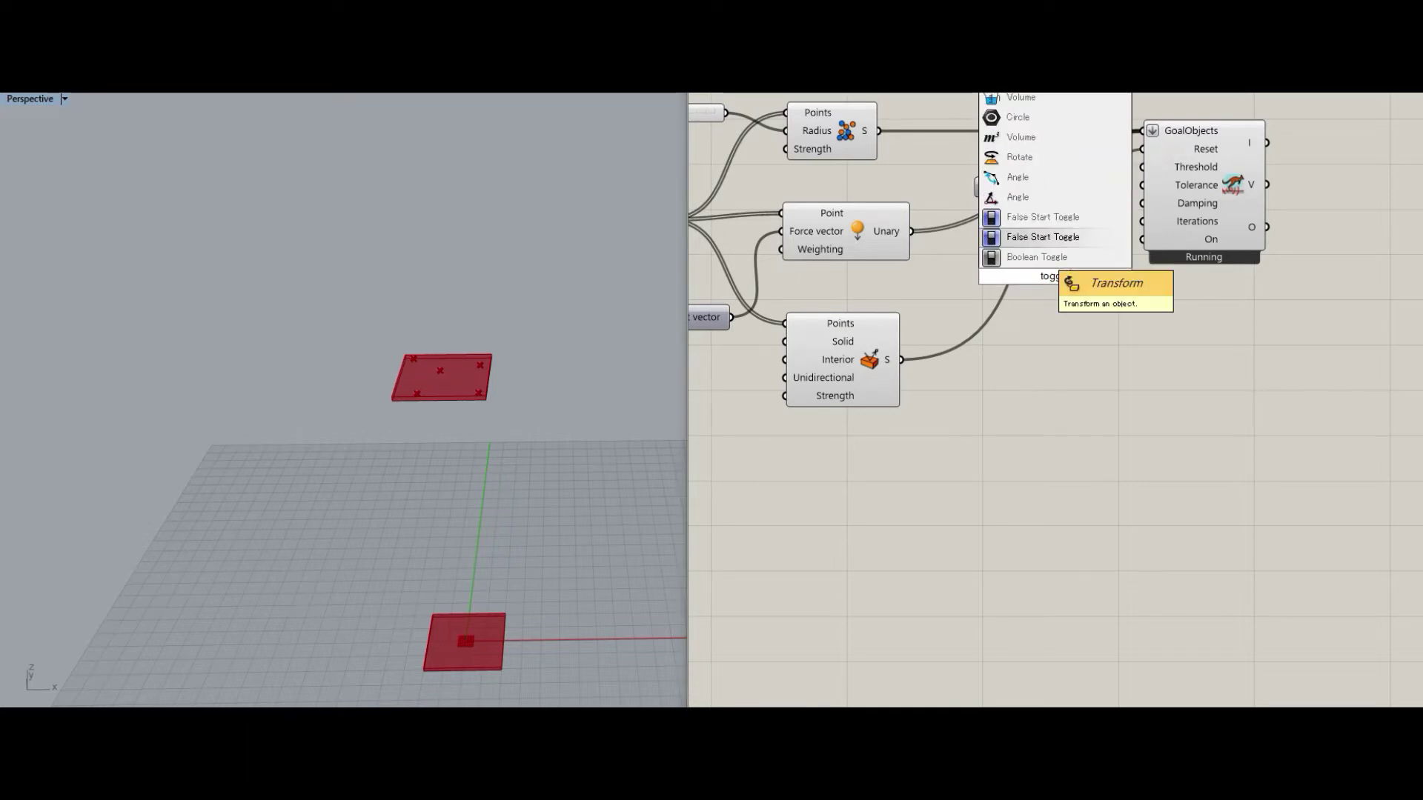
{"action": "key", "text": "Down"}
{"action": "key", "text": "Return"}
{"action": "mouse_move", "coordinate": [1041, 281]}
{"action": "left_mouse_down"}
{"action": "mouse_move", "coordinate": [1017, 261]}
{"action": "mouse_move", "coordinate": [1027, 280]}
{"action": "left_mouse_up"}
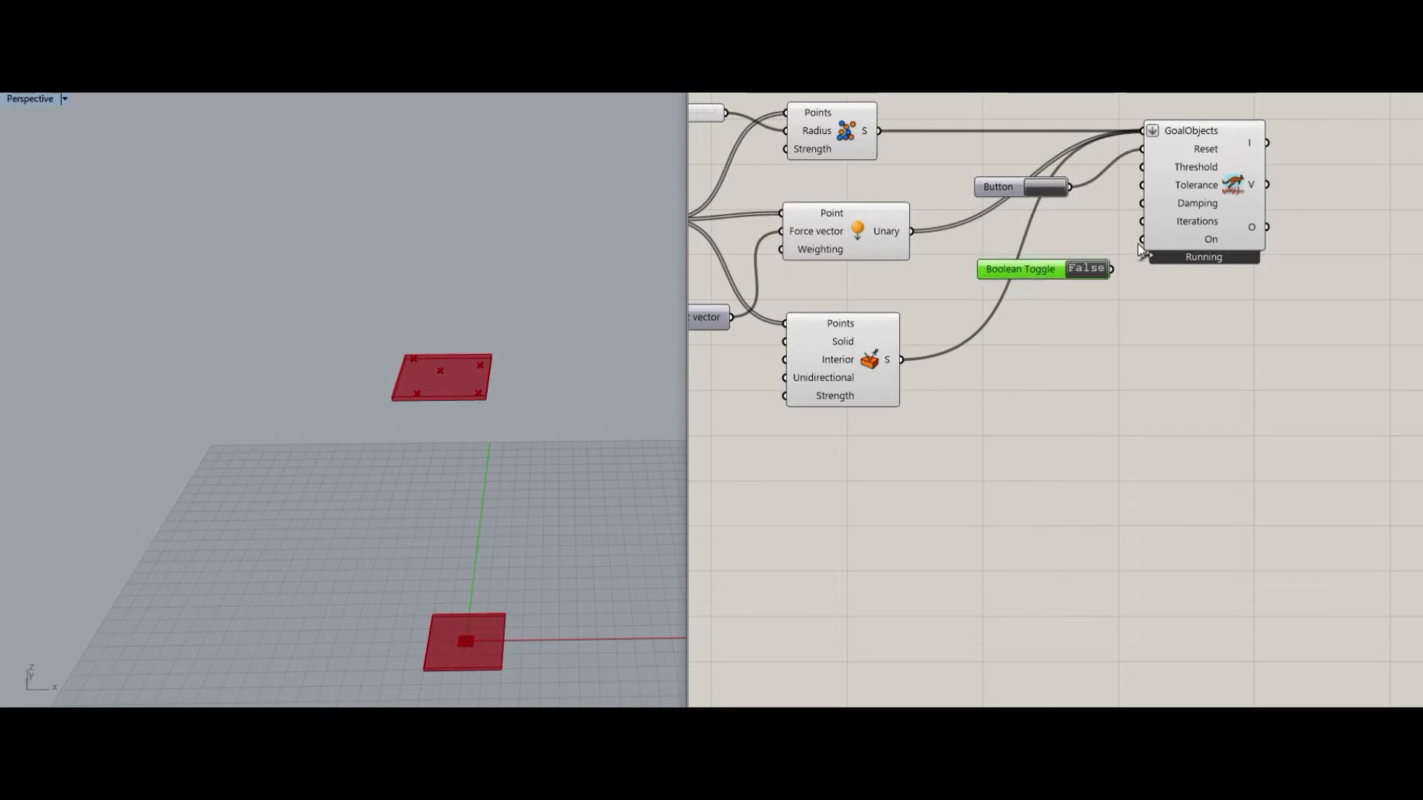
{"action": "left_click_drag", "start_coordinate": [1142, 239], "coordinate": [1043, 294]}
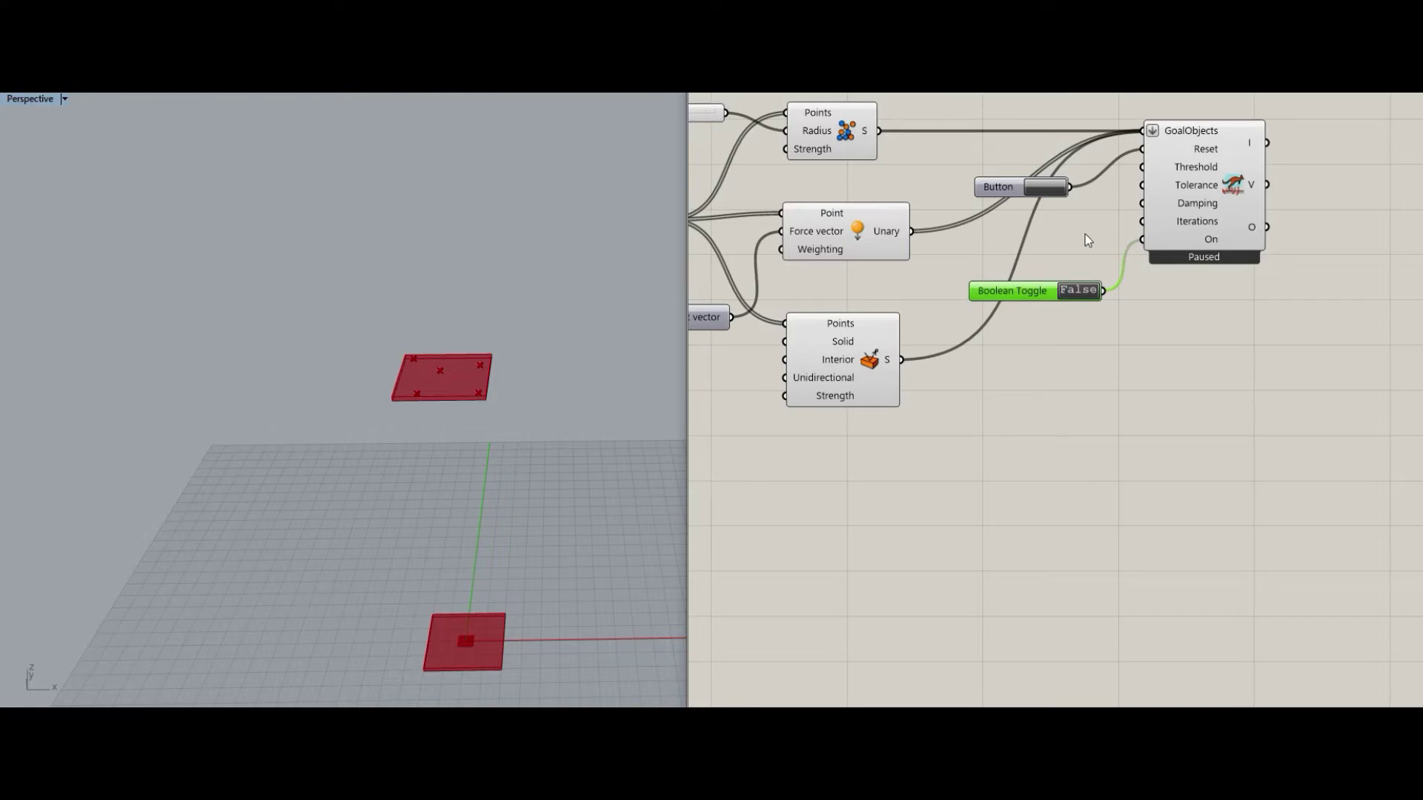
- Add a number slider with value 1.000 and connect it to the BouncySolver's Damping input
{"action": "double_click", "coordinate": [1095, 351]}
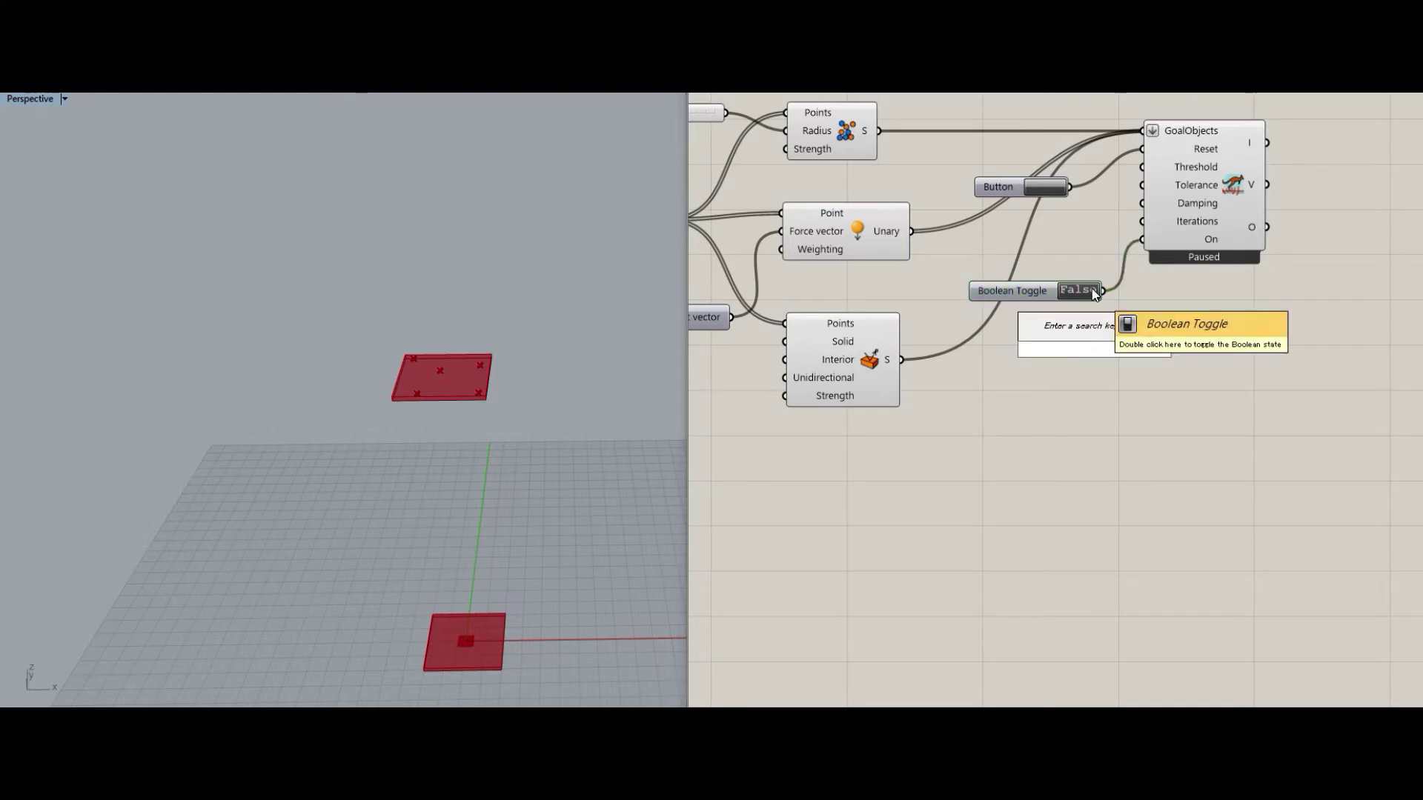
{"action": "type", "text": "1."}
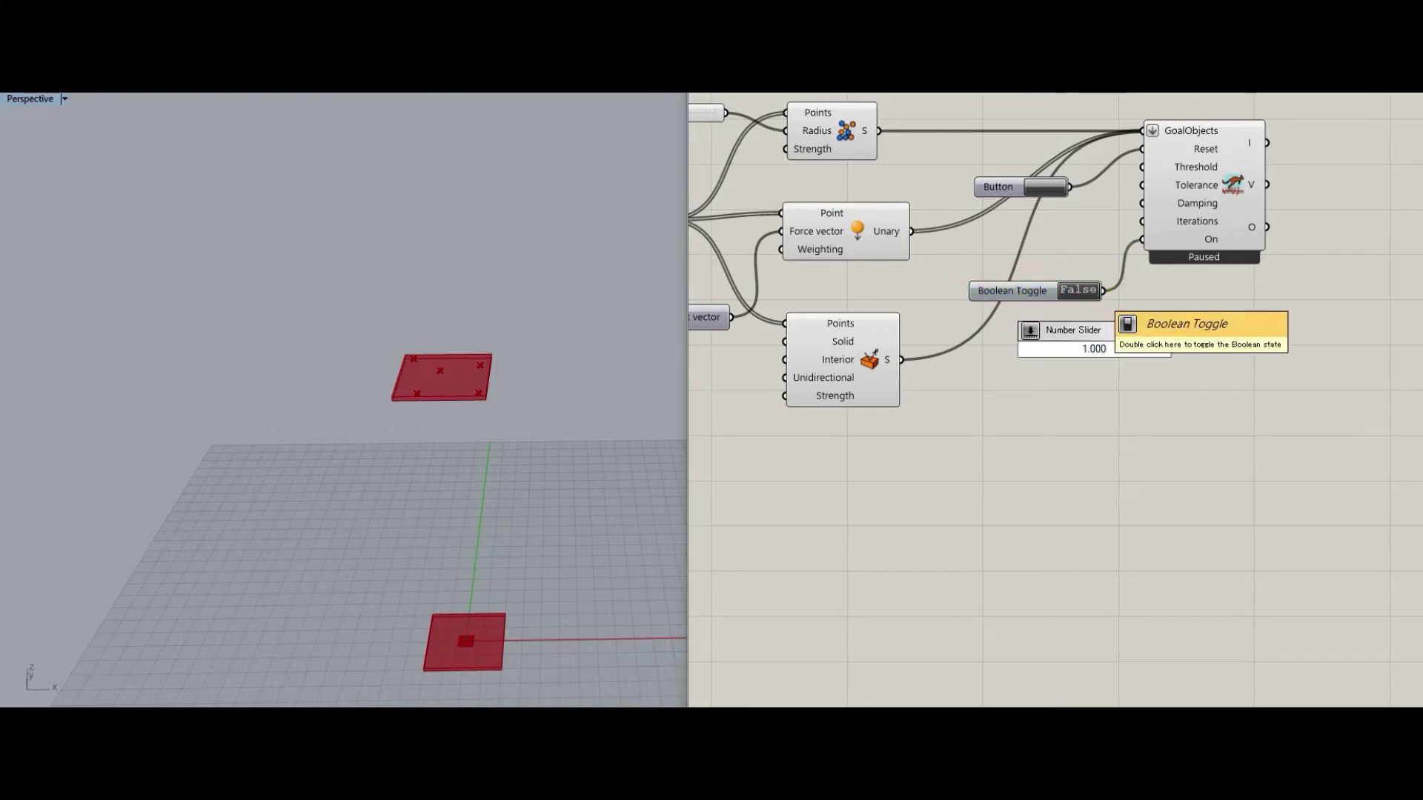
{"action": "key", "text": "Return"}
{"action": "left_click_drag", "start_coordinate": [1108, 353], "coordinate": [1033, 225]}
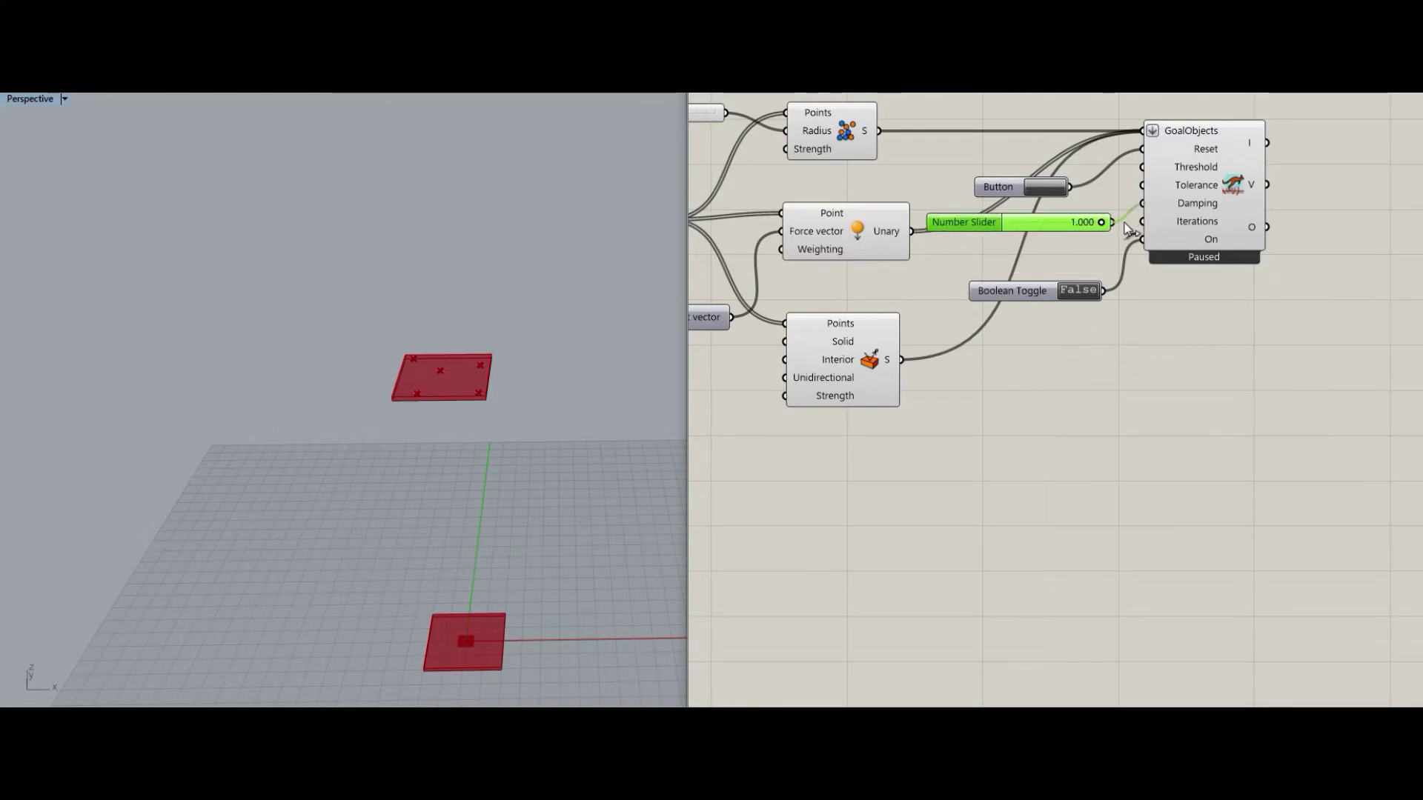
- Space out the Button, damping slider and Boolean Toggle in front of the solver, and set the toggle to False
{"action": "left_click_drag", "start_coordinate": [1015, 185], "coordinate": [1020, 174]}
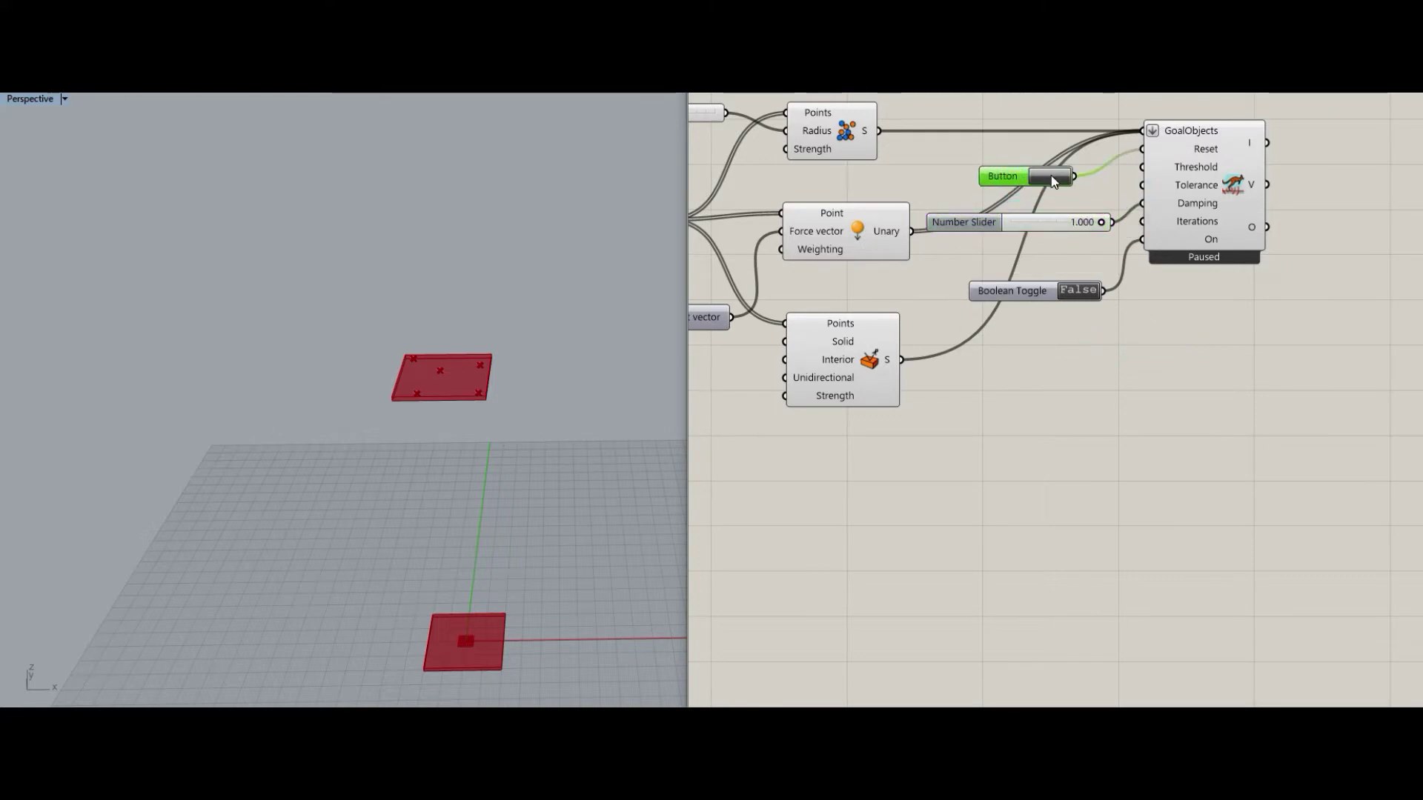
{"action": "left_click_drag", "start_coordinate": [1024, 292], "coordinate": [1024, 277]}
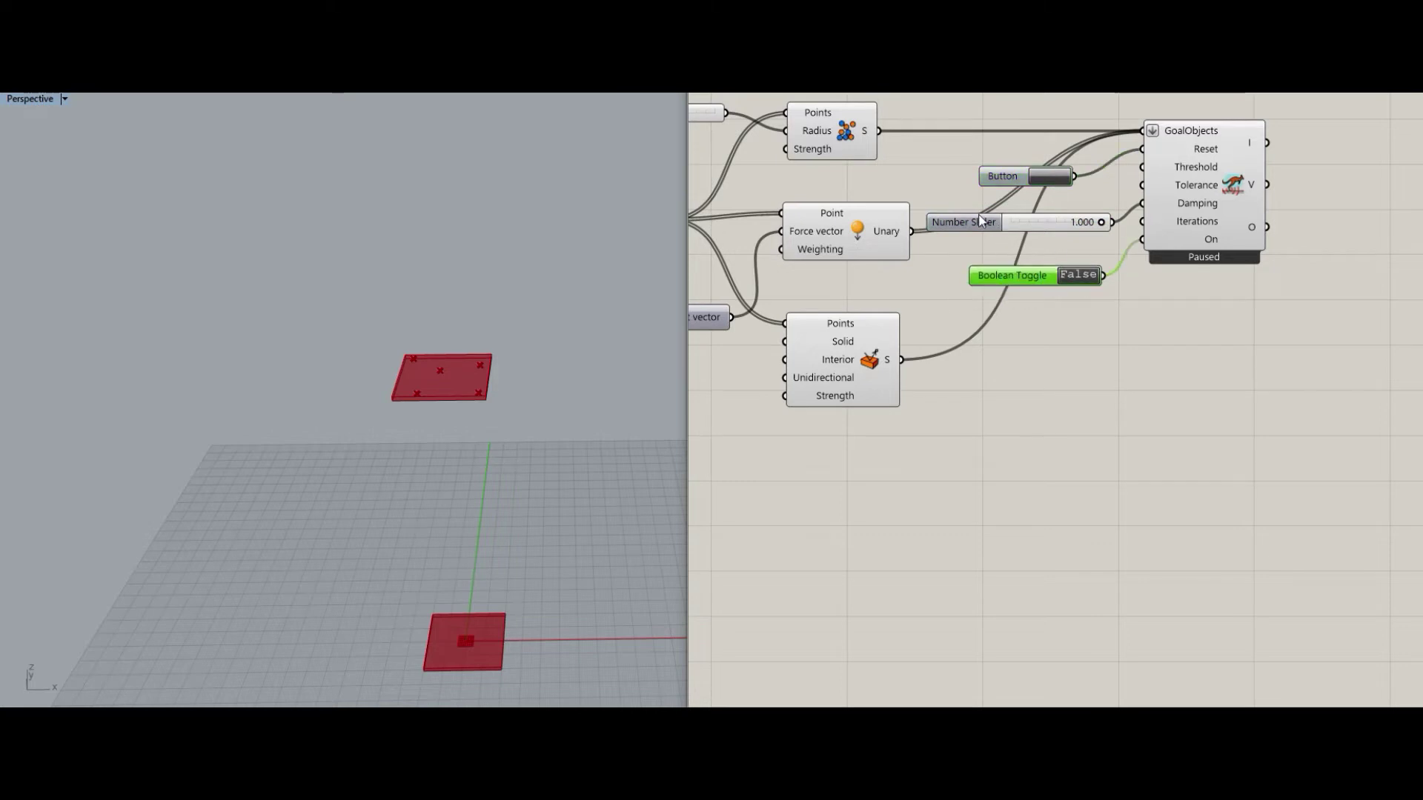
{"action": "left_click_drag", "start_coordinate": [987, 219], "coordinate": [995, 224]}
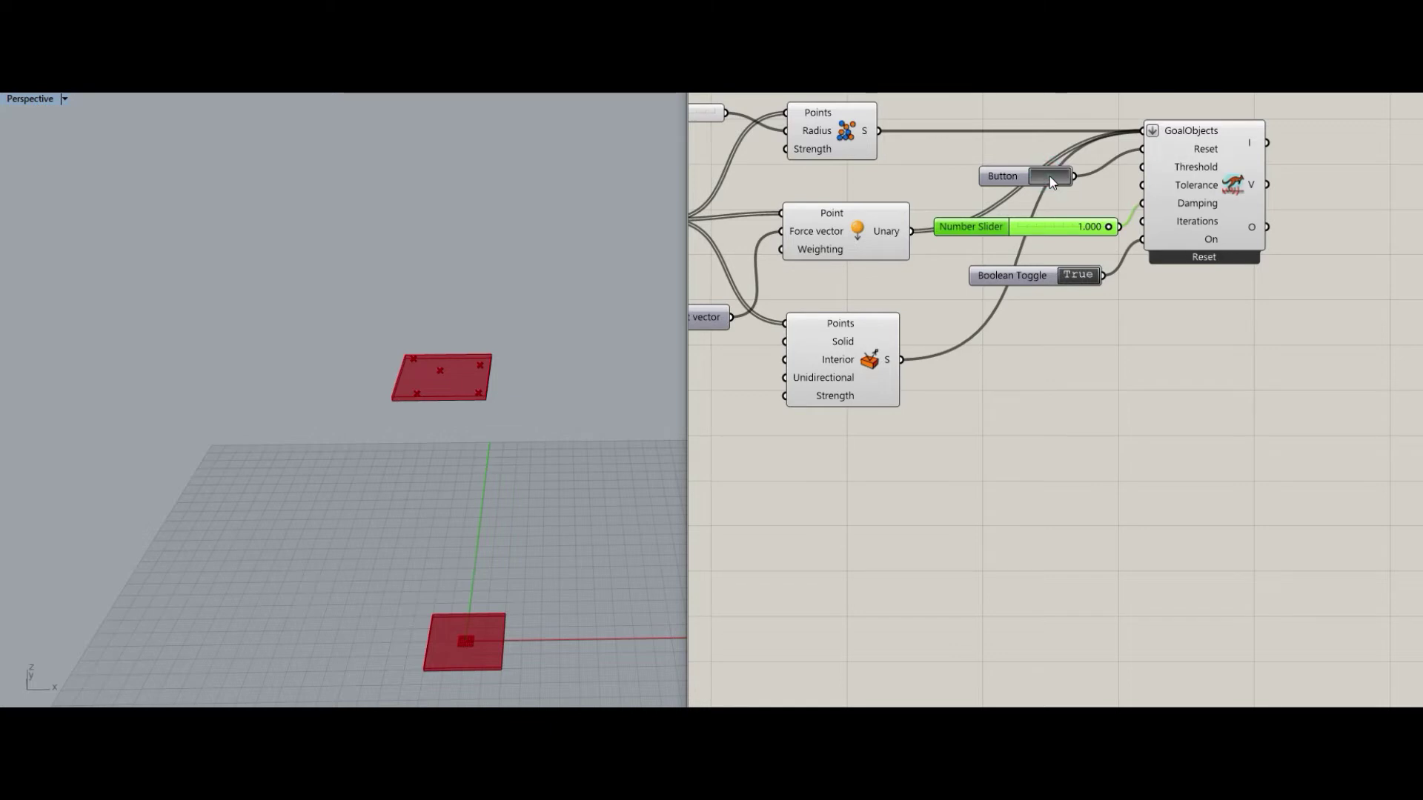
{"action": "left_click", "coordinate": [1078, 275]}
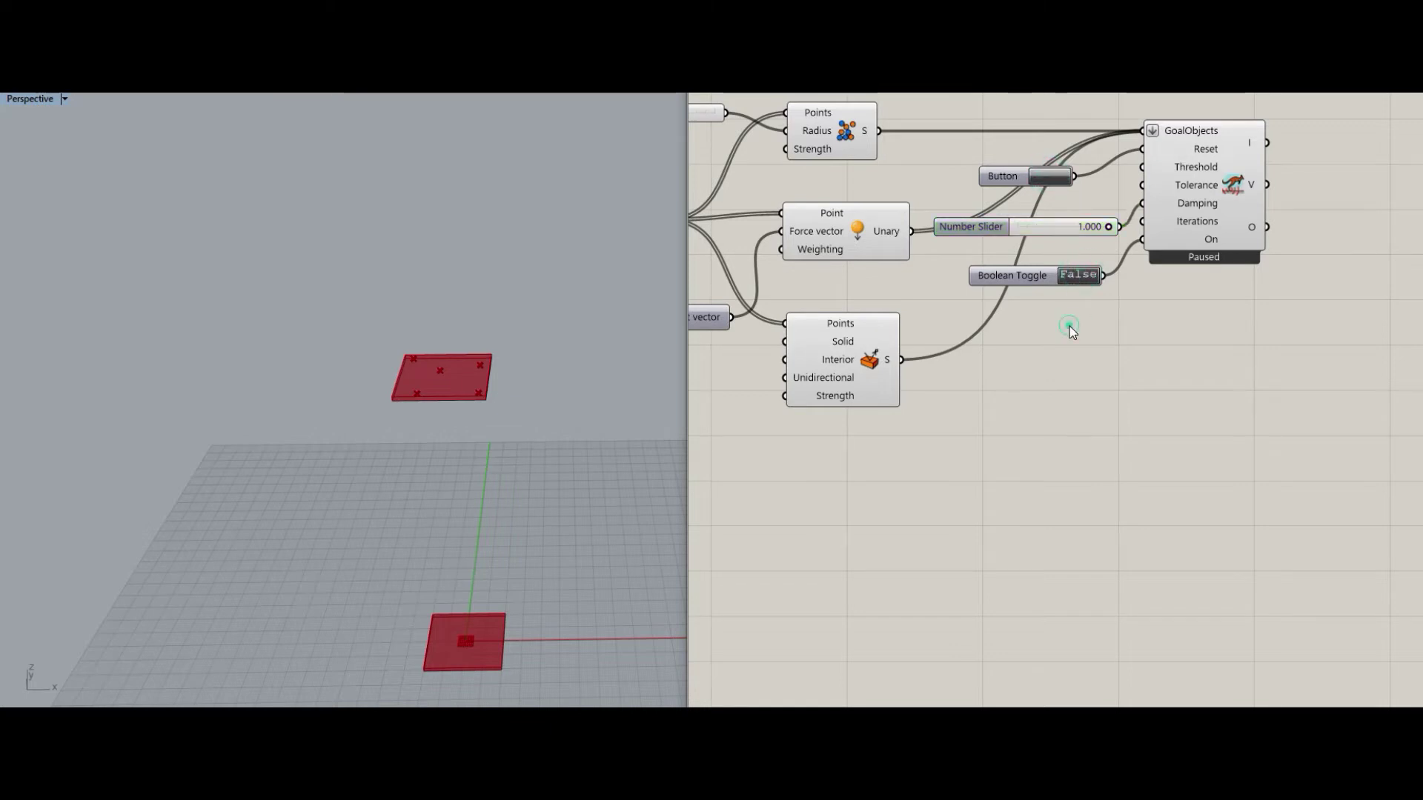
- Add a Sphere component in the free canvas space beyond the BouncySolver's outputs
{"action": "right_click_drag", "start_coordinate": [1028, 371], "coordinate": [1093, 340]}
{"action": "right_click_drag", "start_coordinate": [947, 332], "coordinate": [1135, 332]}
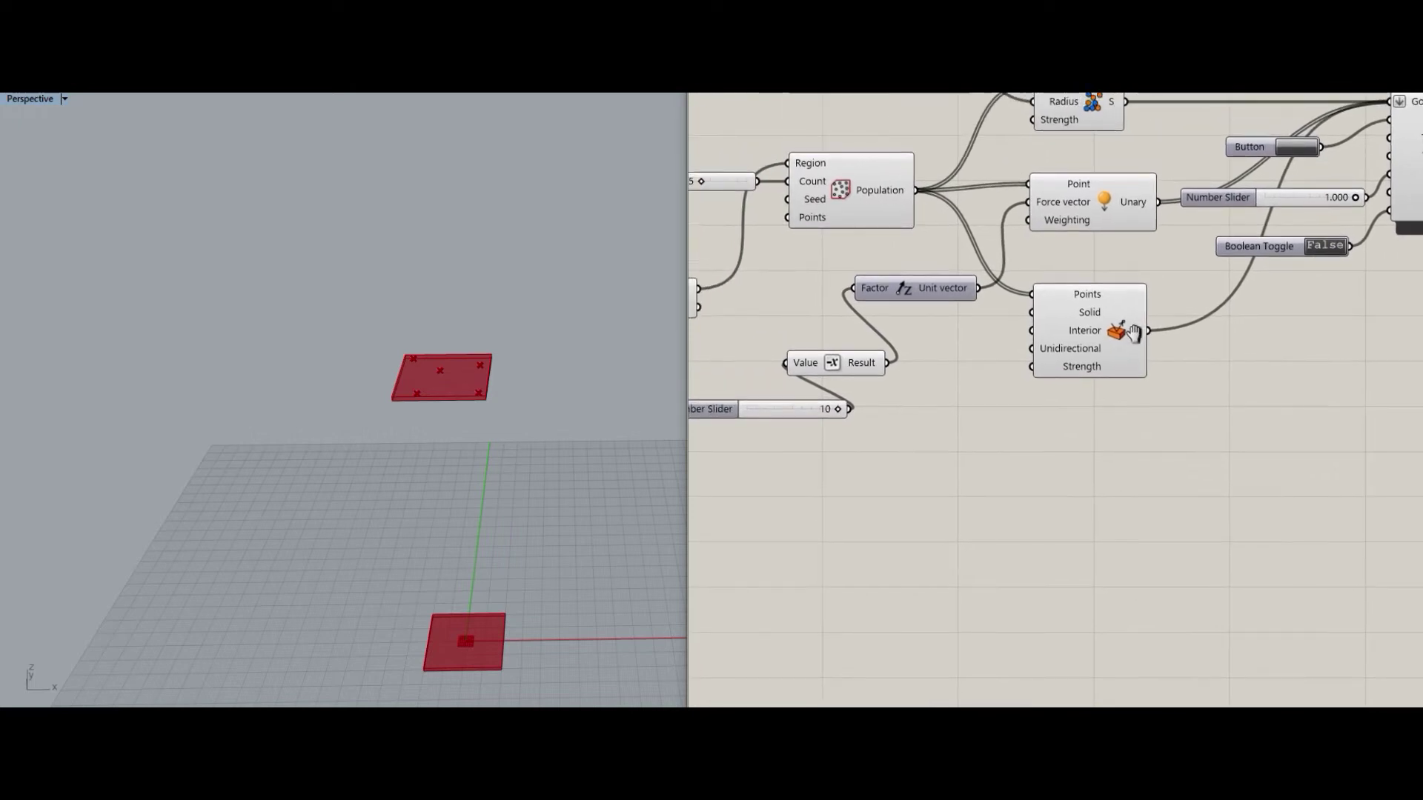
{"action": "right_click_drag", "start_coordinate": [1041, 306], "coordinate": [987, 343]}
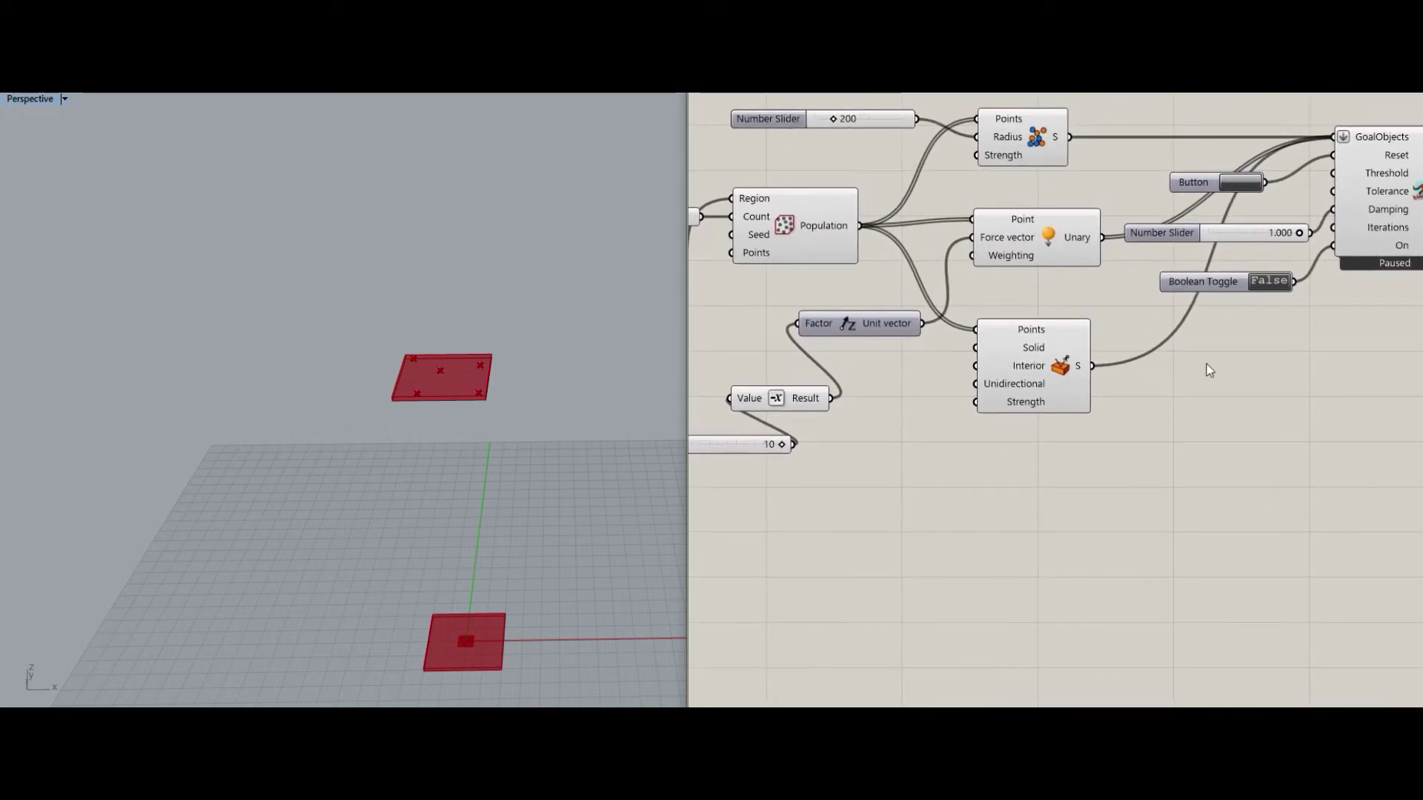
{"action": "right_click_drag", "start_coordinate": [1210, 369], "coordinate": [1003, 212]}
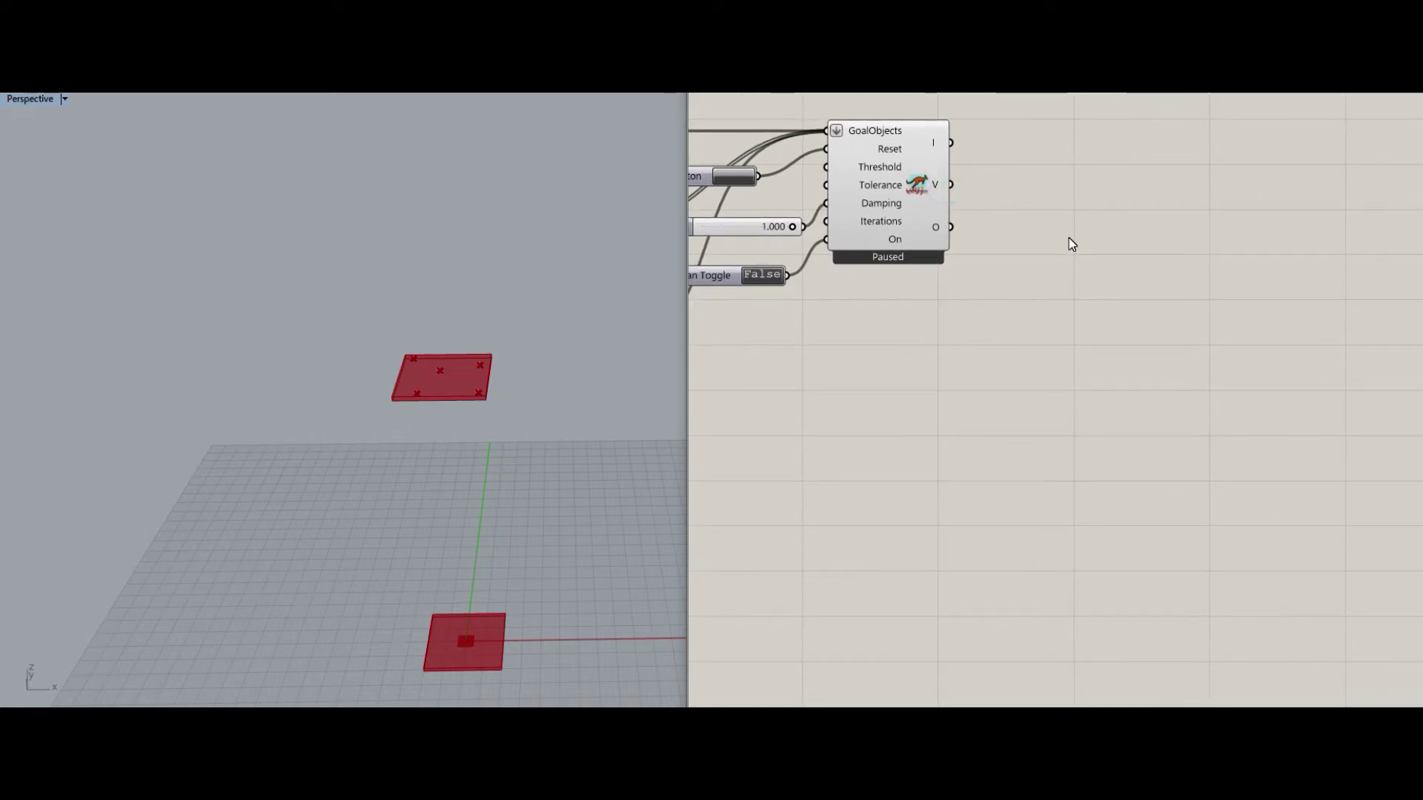
{"action": "double_click", "coordinate": [1080, 256]}
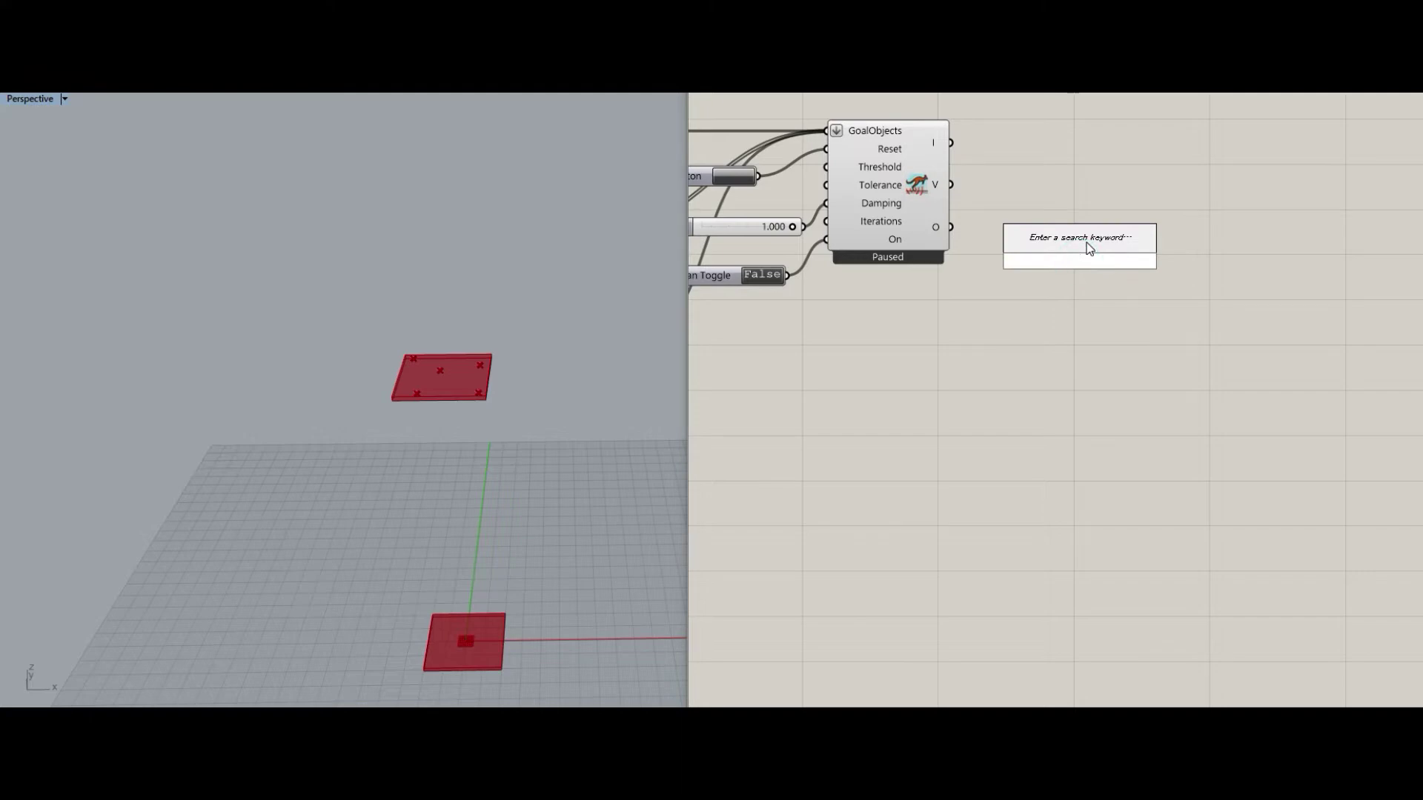
{"action": "type", "text": "sphere"}
{"action": "key", "text": "Return"}
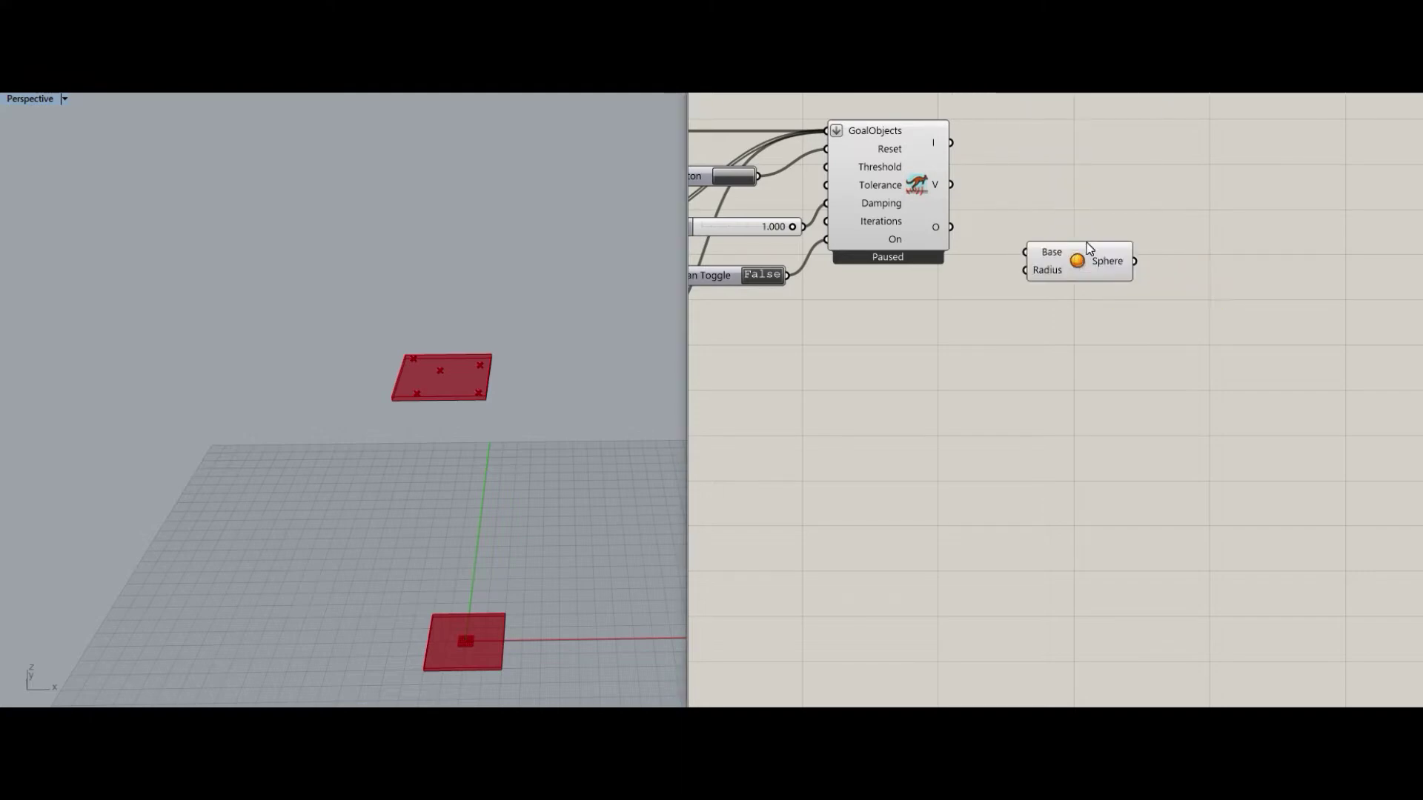
{"action": "left_click_drag", "start_coordinate": [1086, 242], "coordinate": [1109, 279]}
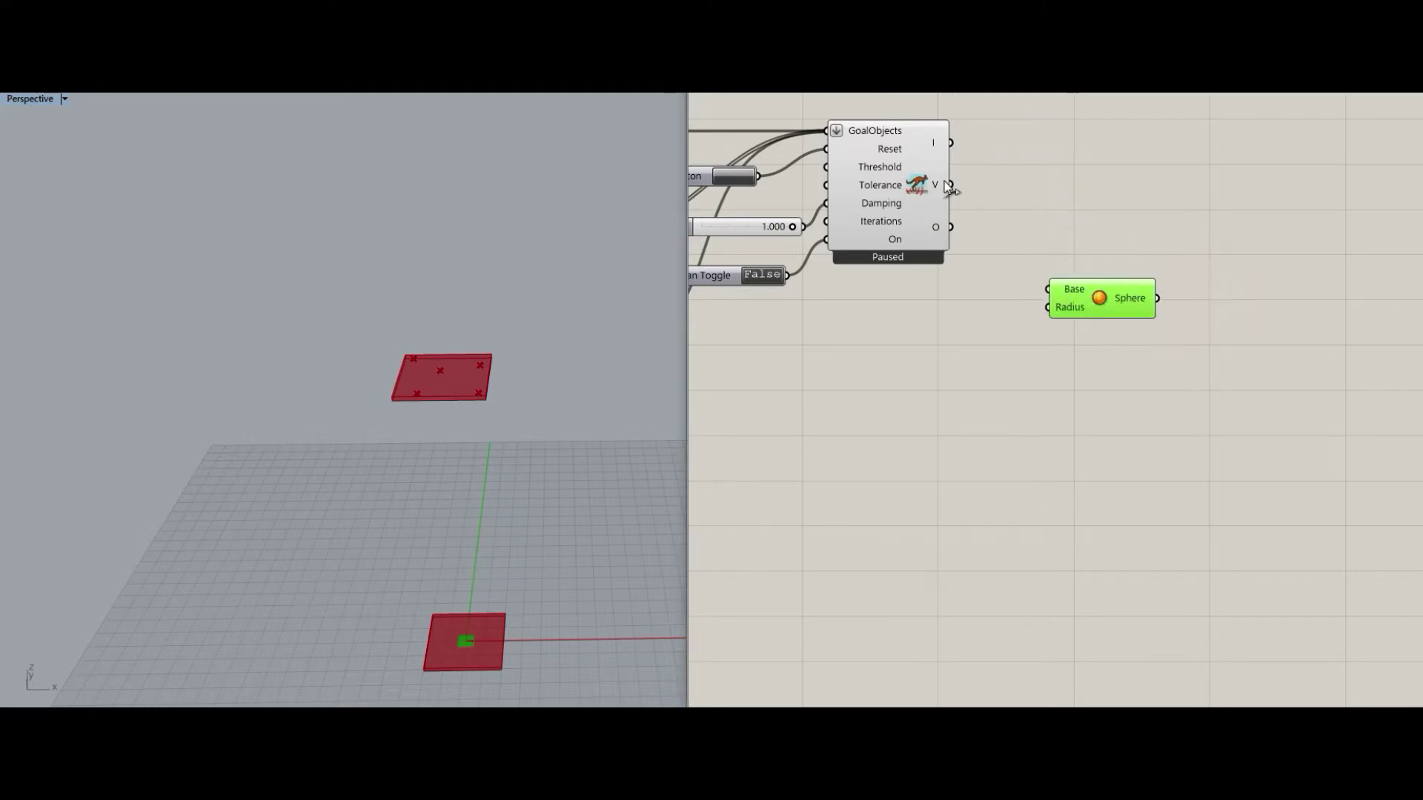
- Add a Point parameter between the BouncySolver's V output and the Sphere's Base input, and wire it to both
{"action": "double_click", "coordinate": [1006, 199]}
{"action": "type", "text": "po"}
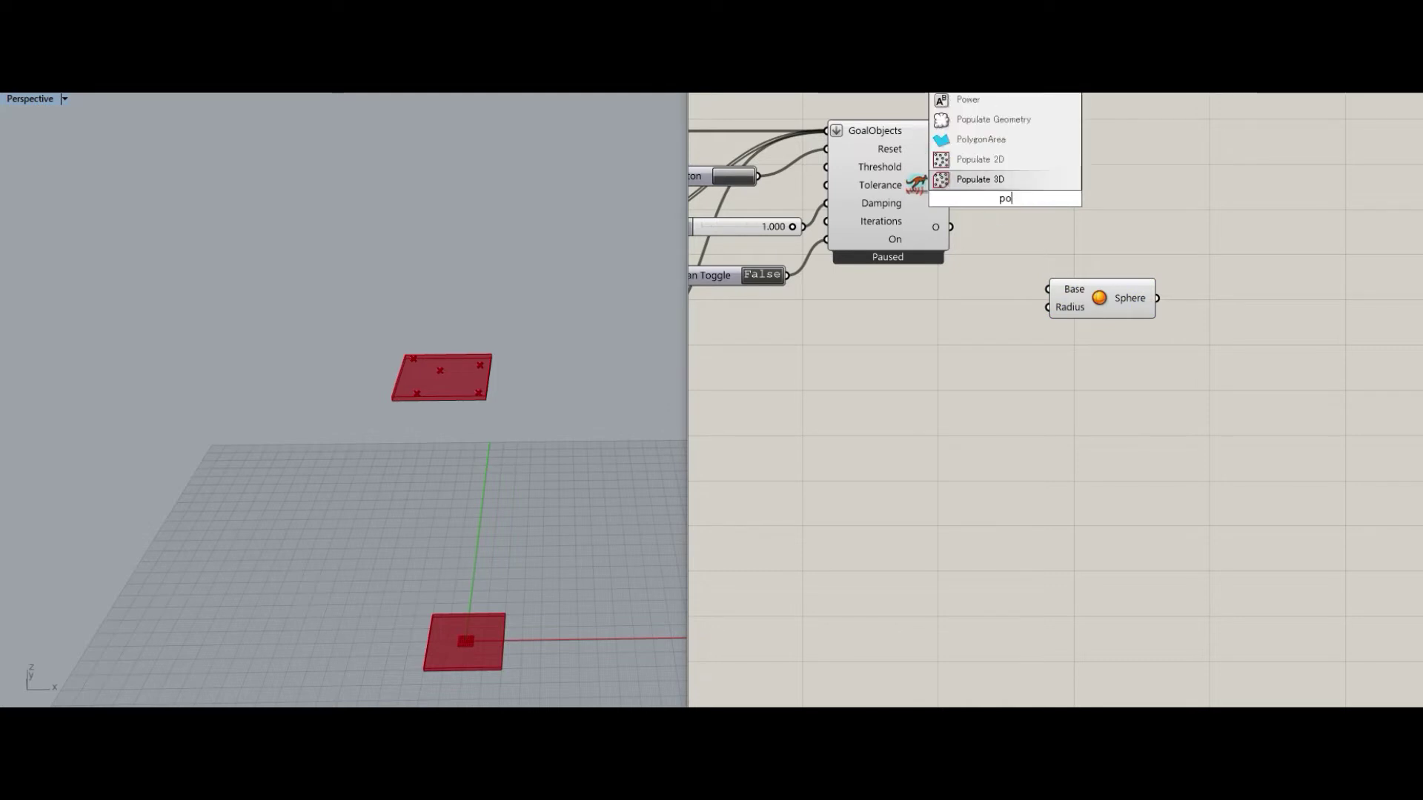
{"action": "type", "text": "int"}
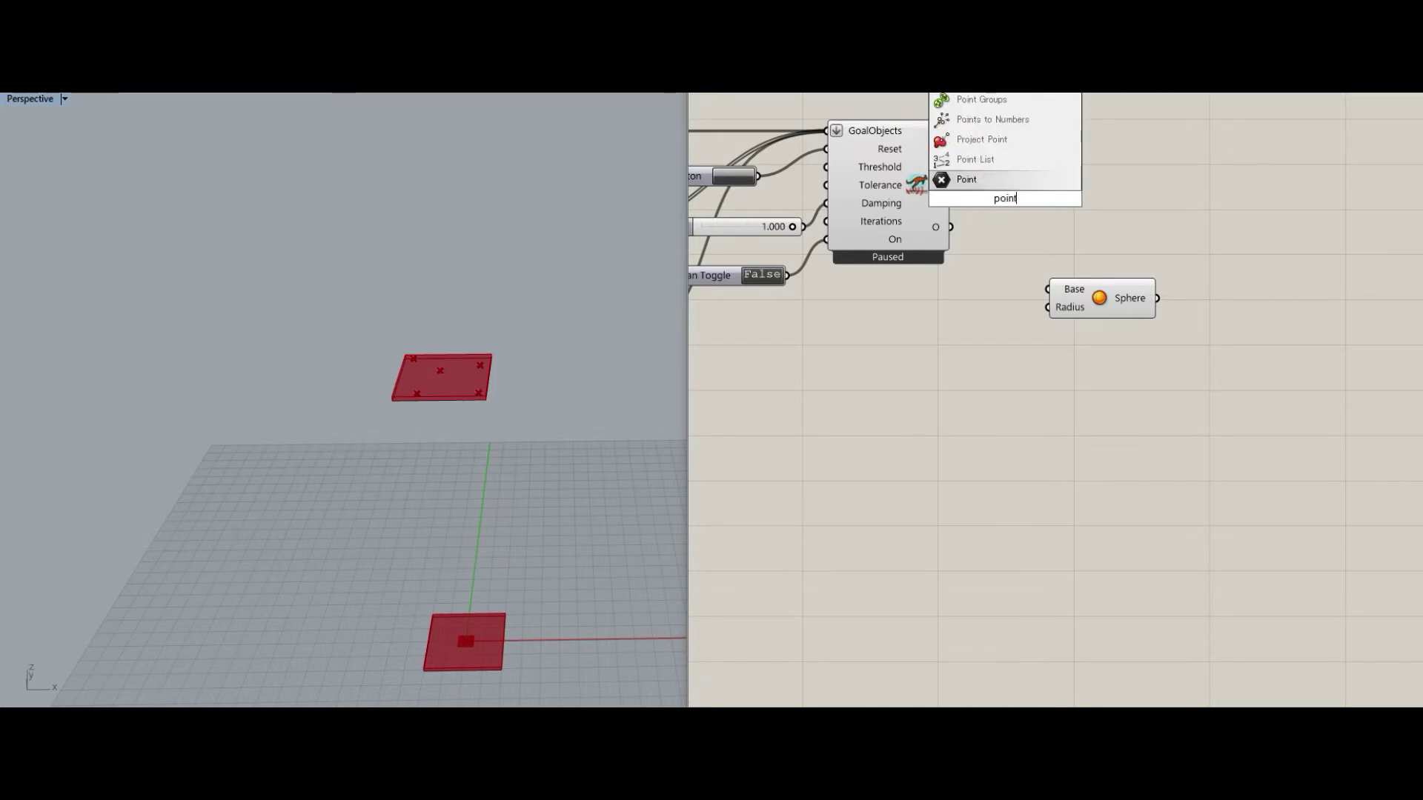
{"action": "key", "text": "Return"}
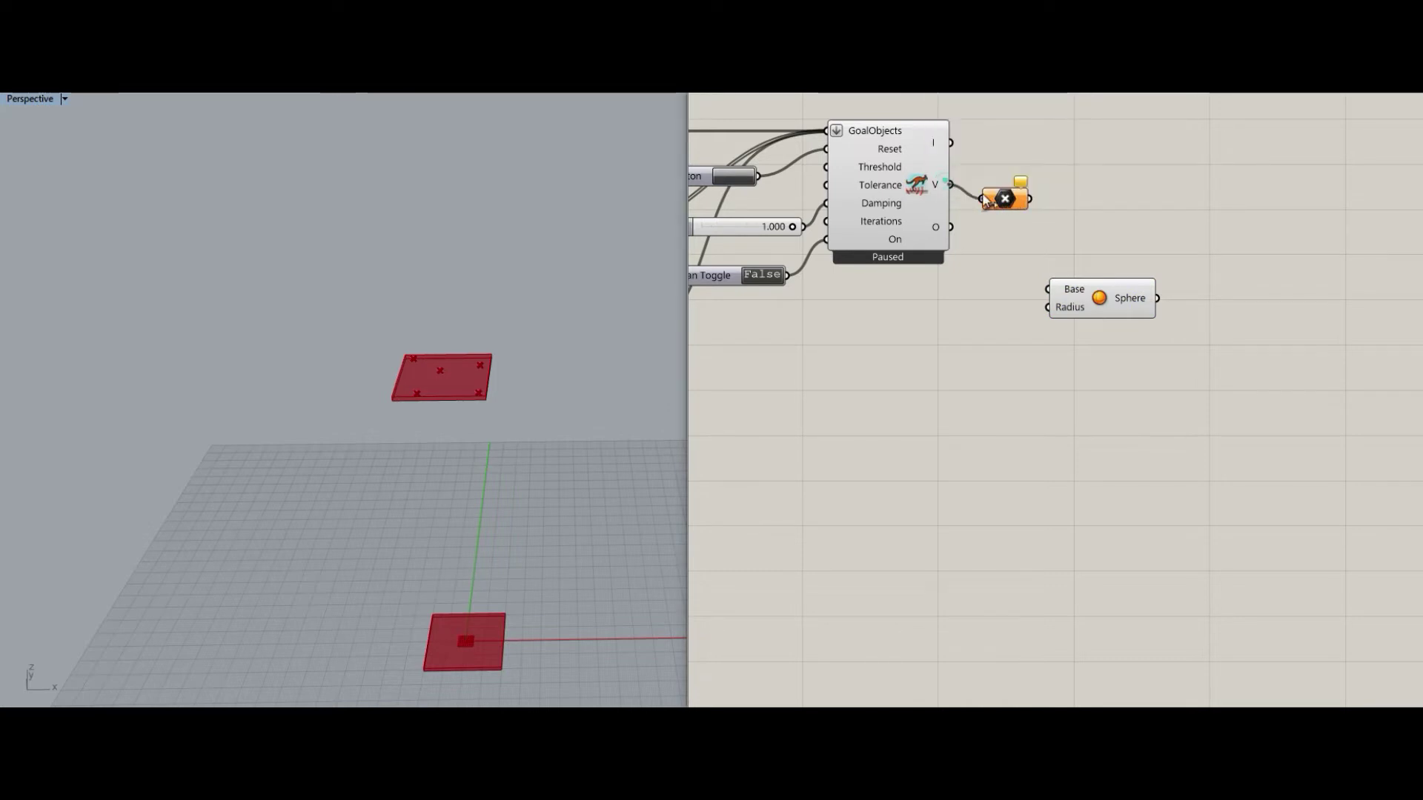
{"action": "left_click_drag", "start_coordinate": [987, 202], "coordinate": [989, 201]}
{"action": "left_click_drag", "start_coordinate": [1031, 246], "coordinate": [1049, 289]}
- Connect the slider that drives the collision radius to the Sphere's Radius input
{"action": "right_click_drag", "start_coordinate": [1051, 290], "coordinate": [1213, 275]}
{"action": "scroll", "coordinate": [1204, 296], "scroll_direction": "down", "scroll_amount": 4}
{"action": "left_click_drag", "start_coordinate": [1204, 294], "coordinate": [928, 157]}
{"action": "scroll", "coordinate": [1097, 326], "scroll_direction": "up", "scroll_amount": 2}
{"action": "left_click", "coordinate": [1286, 280]}
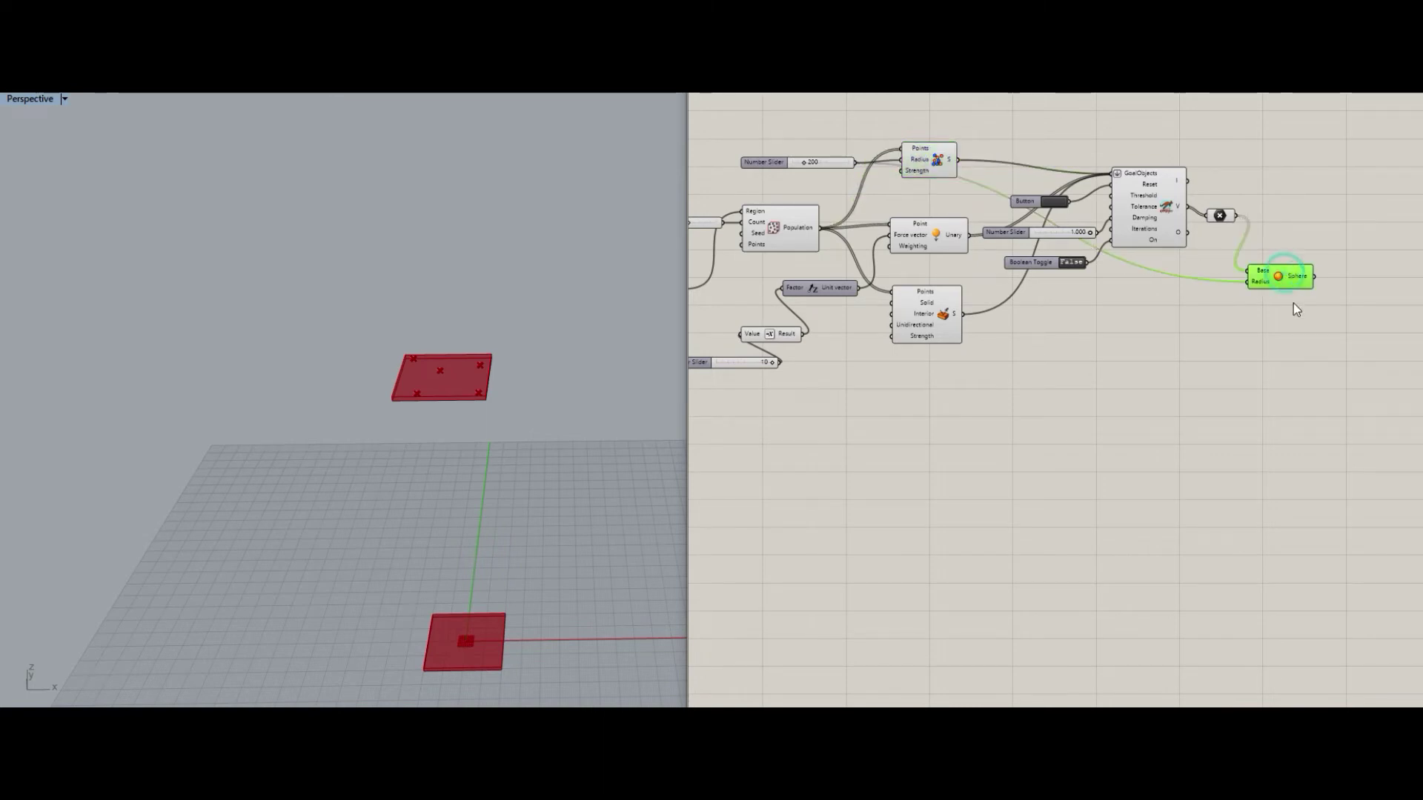
{"action": "right_click_drag", "start_coordinate": [1292, 304], "coordinate": [1052, 290]}
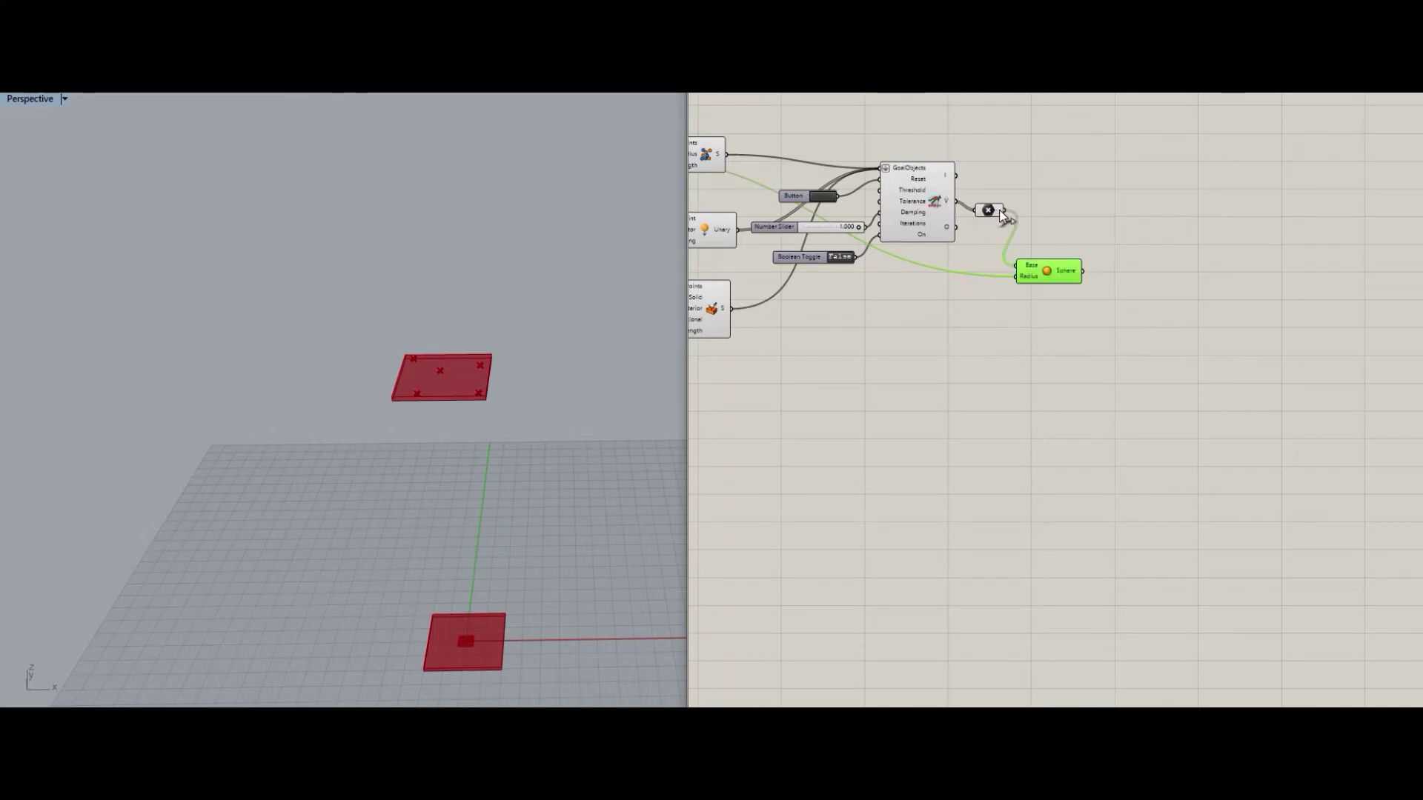
{"action": "left_click_drag", "start_coordinate": [1001, 215], "coordinate": [1004, 210]}
{"action": "left_click", "coordinate": [1089, 293]}
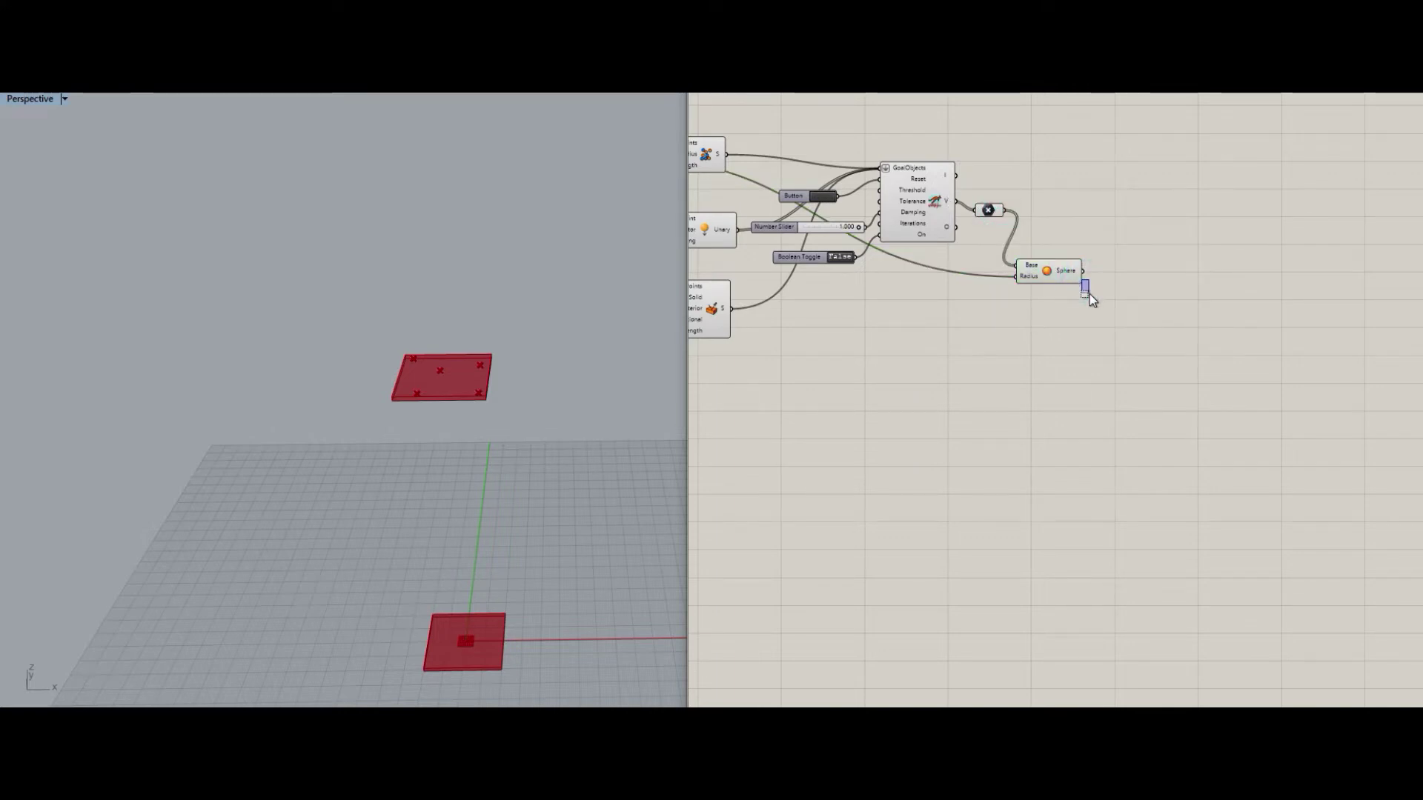
- Add a Custom Preview component next to the Sphere and connect the Sphere output to its Geometry input
{"action": "left_click", "coordinate": [1148, 291]}
{"action": "double_click", "coordinate": [1148, 291]}
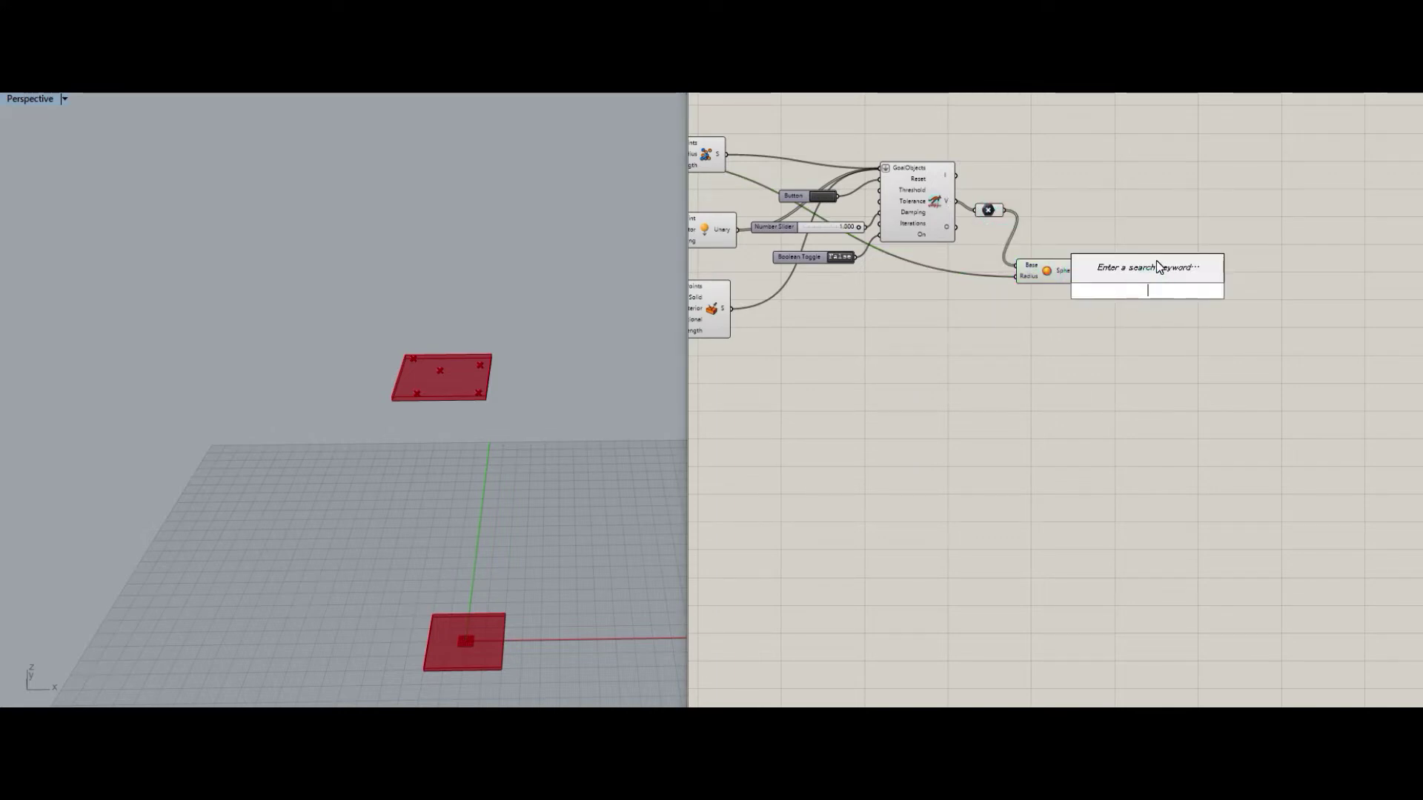
{"action": "type", "text": "pre"}
{"action": "key", "text": "Up"}
{"action": "key", "text": "Return"}
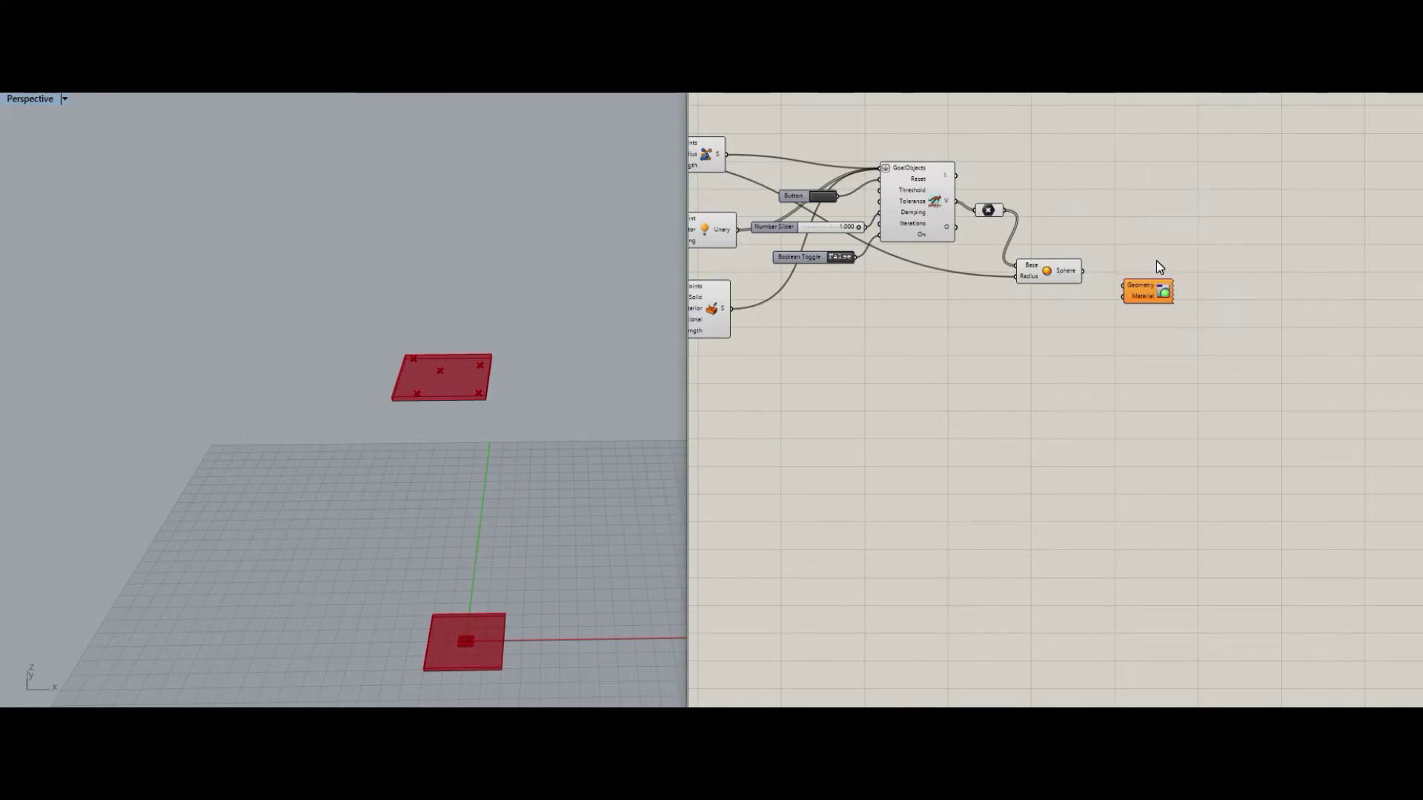
{"action": "left_click_drag", "start_coordinate": [1083, 271], "coordinate": [1134, 292]}
- Add a Colour Swatch below the Sphere, set it to bright cyan, and connect it to the preview's Material input
{"action": "scroll", "coordinate": [1141, 289], "scroll_direction": "up", "scroll_amount": 3}
{"action": "scroll", "coordinate": [1111, 340], "scroll_direction": "up", "scroll_amount": 1}
{"action": "left_click", "coordinate": [1128, 369]}
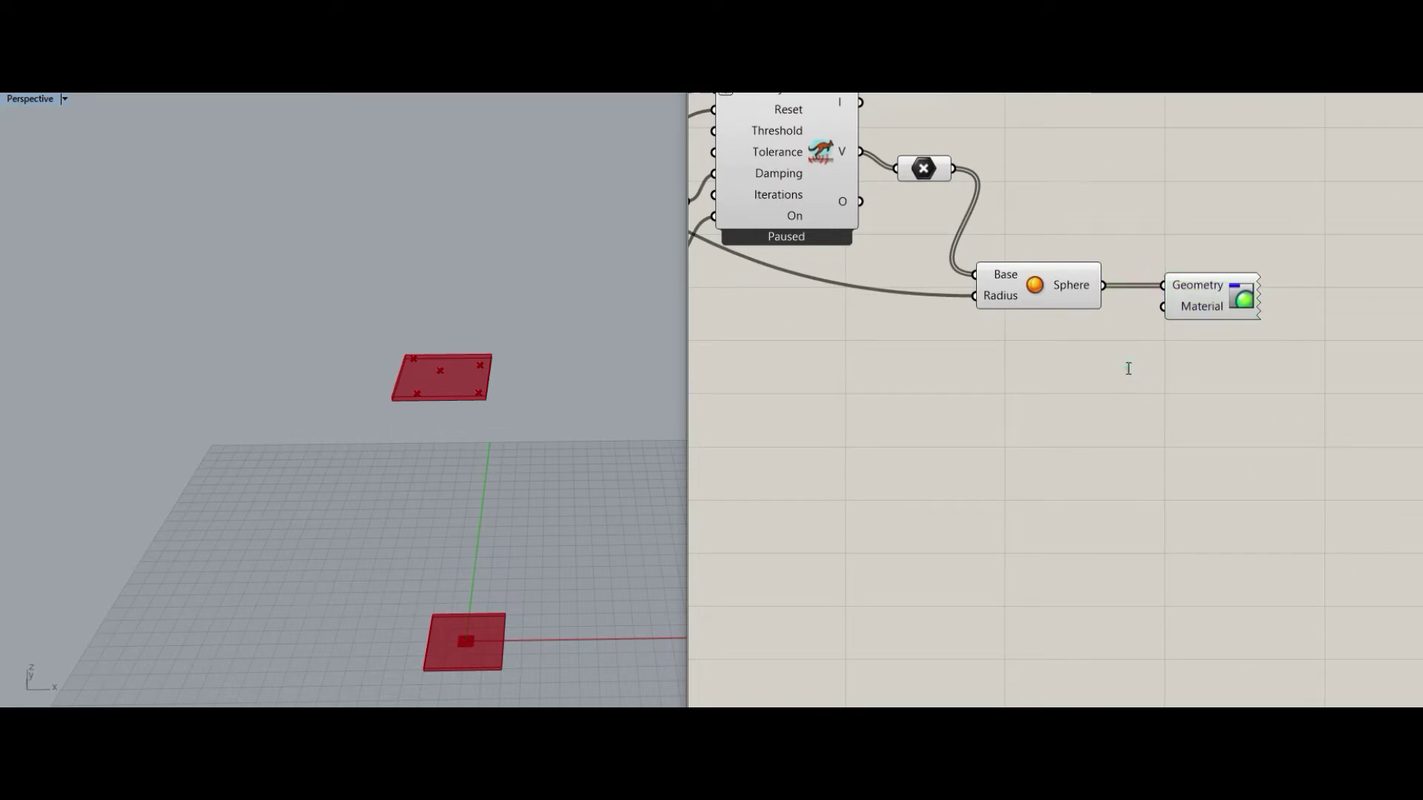
{"action": "double_click", "coordinate": [1128, 368]}
{"action": "type", "text": "colo"}
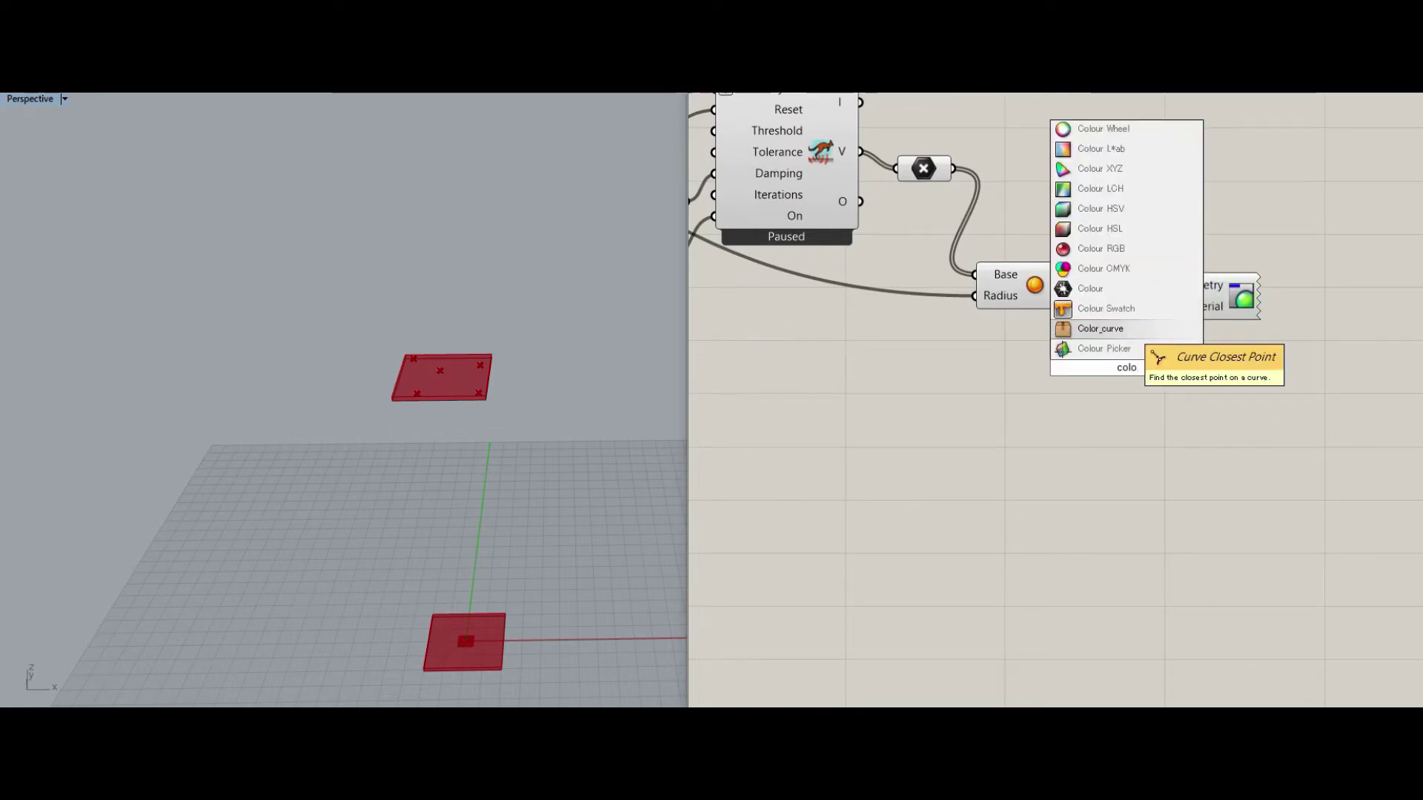
{"action": "left_click", "coordinate": [1122, 313]}
{"action": "left_click_drag", "start_coordinate": [1111, 364], "coordinate": [1077, 350]}
{"action": "left_click", "coordinate": [1150, 354]}
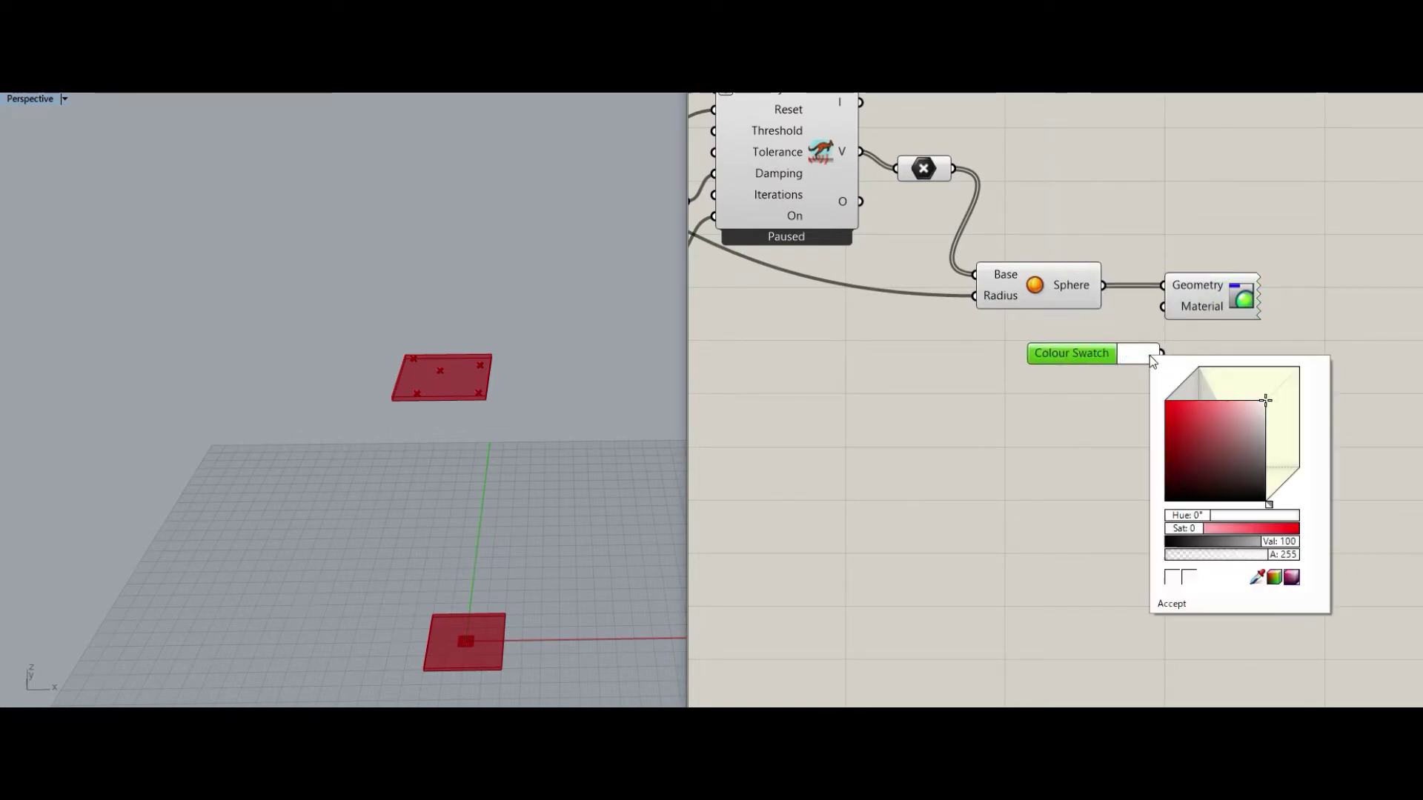
{"action": "left_click_drag", "start_coordinate": [1273, 504], "coordinate": [1287, 384]}
{"action": "left_click", "coordinate": [1304, 316]}
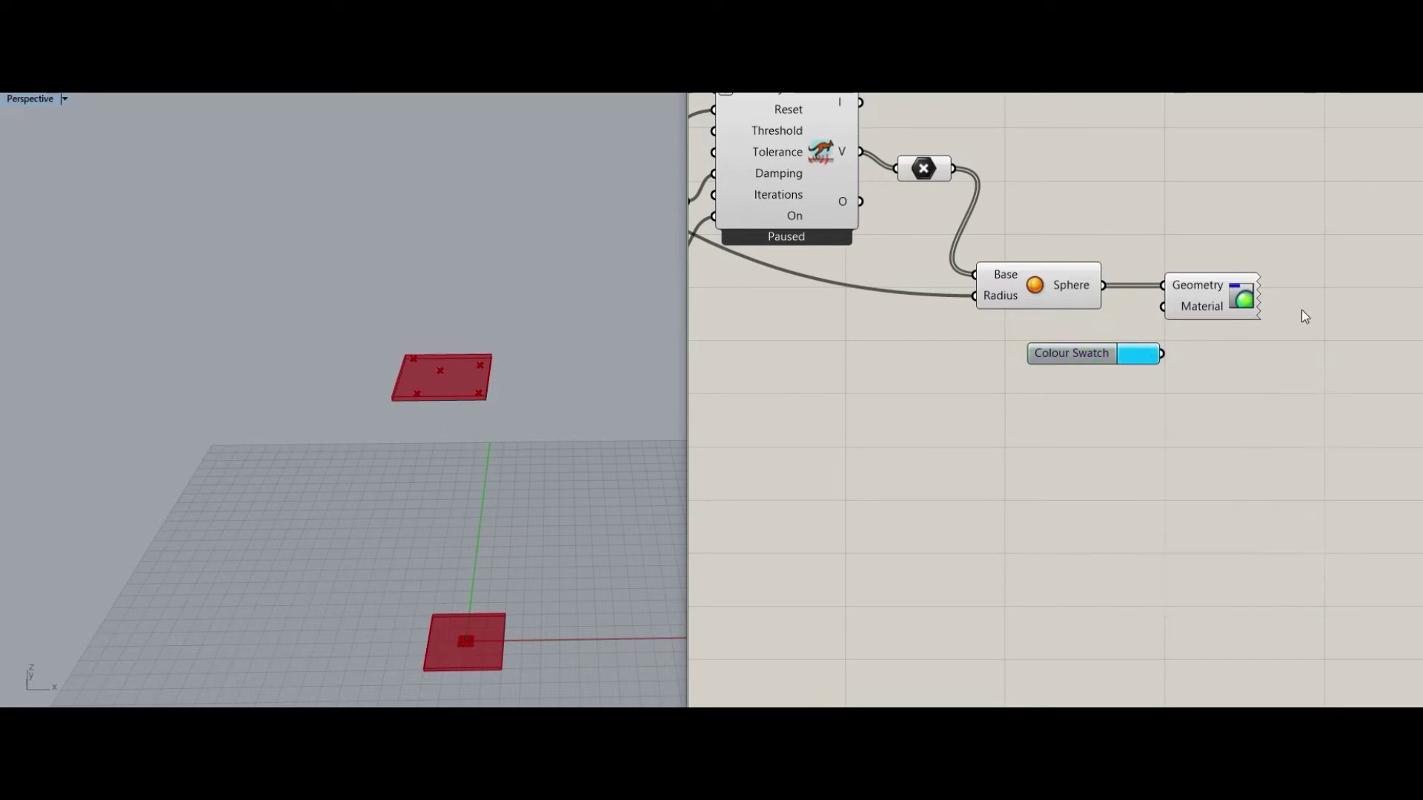
{"action": "left_click_drag", "start_coordinate": [1166, 306], "coordinate": [1162, 353]}
- Reset the BouncySolver simulation with the Button connected to it
{"action": "right_click_drag", "start_coordinate": [982, 358], "coordinate": [1148, 396]}
{"action": "right_click_drag", "start_coordinate": [864, 316], "coordinate": [1026, 335]}
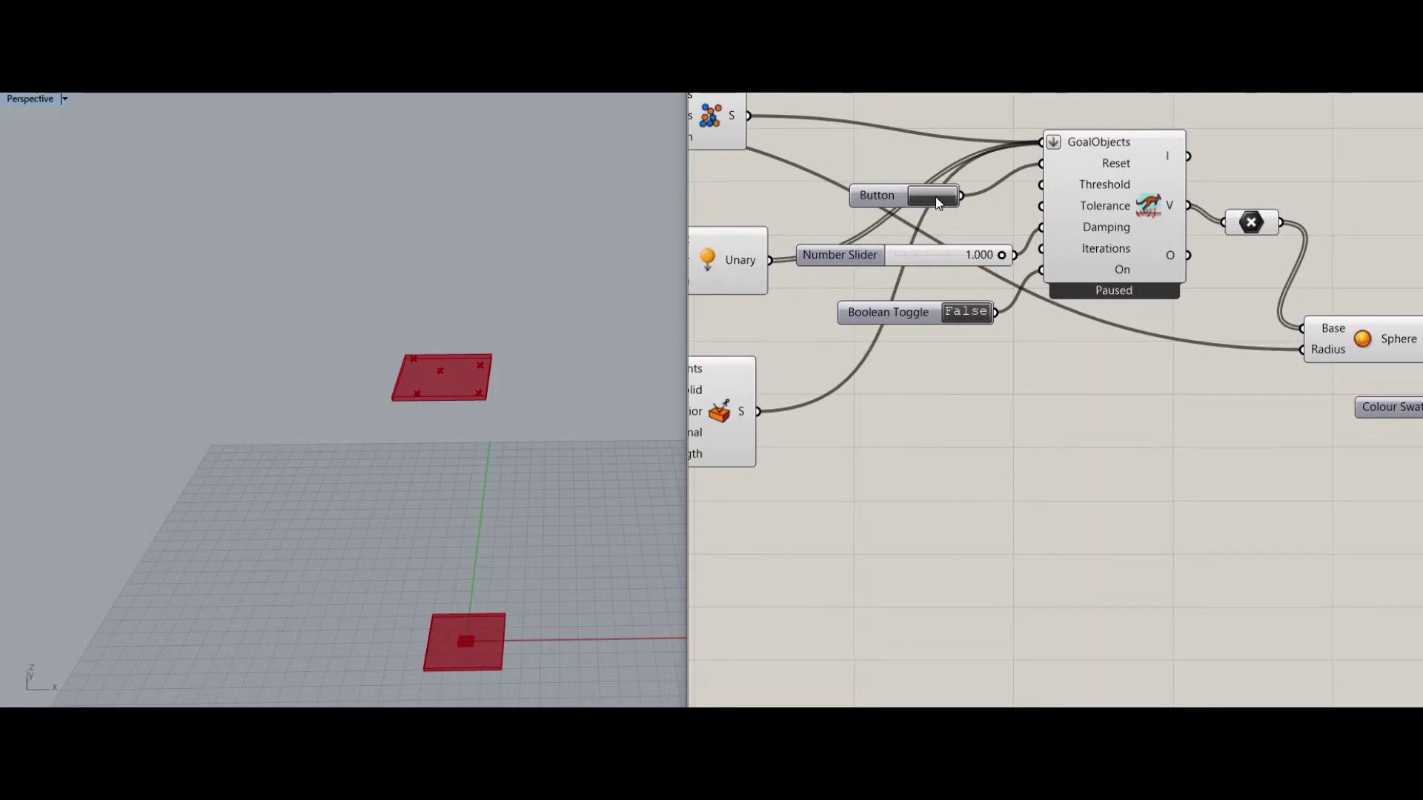
{"action": "left_click", "coordinate": [933, 196]}
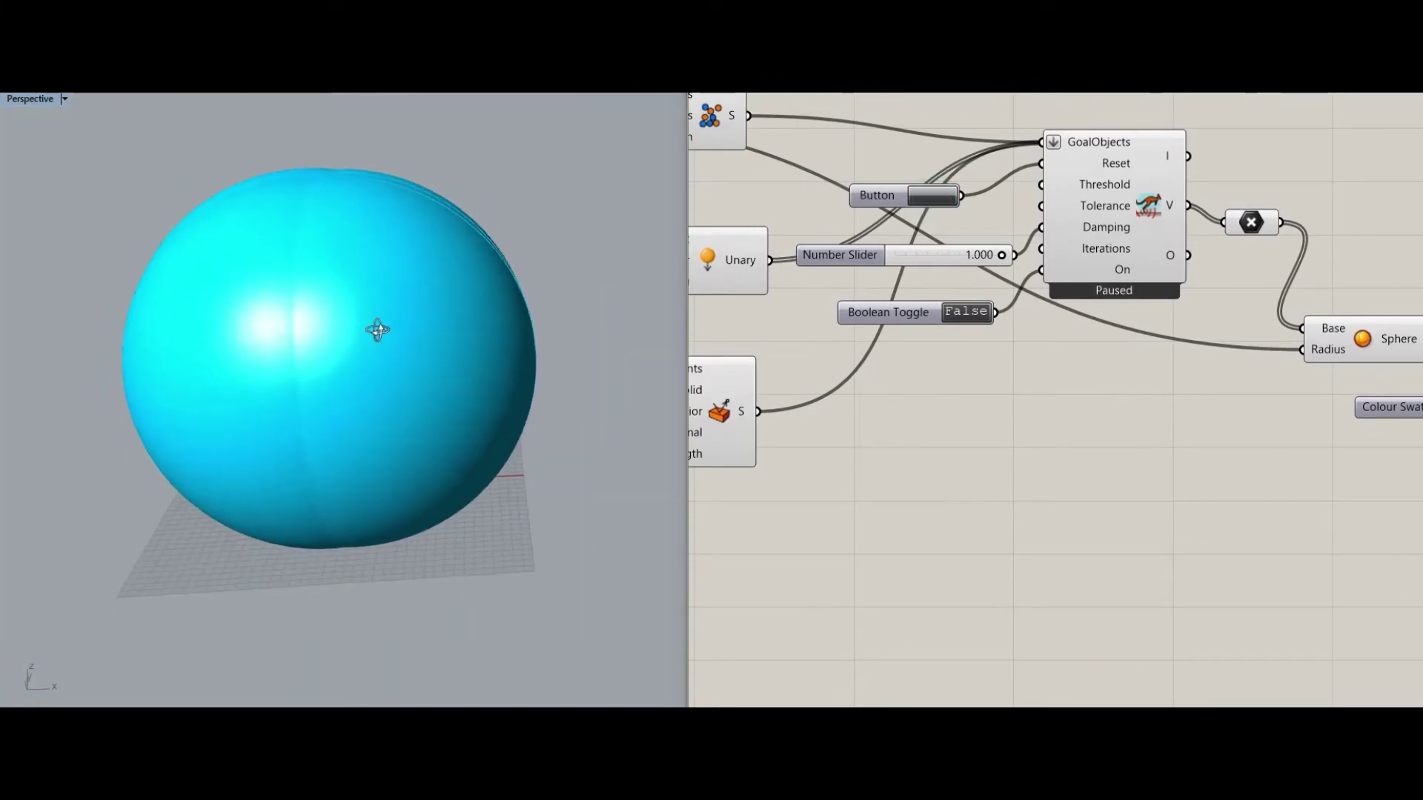
- Set the slider driving the collision and sphere radius to 20
{"action": "scroll", "coordinate": [1081, 367], "scroll_direction": "down", "scroll_amount": 2}
{"action": "right_click_drag", "start_coordinate": [919, 305], "coordinate": [1080, 345]}
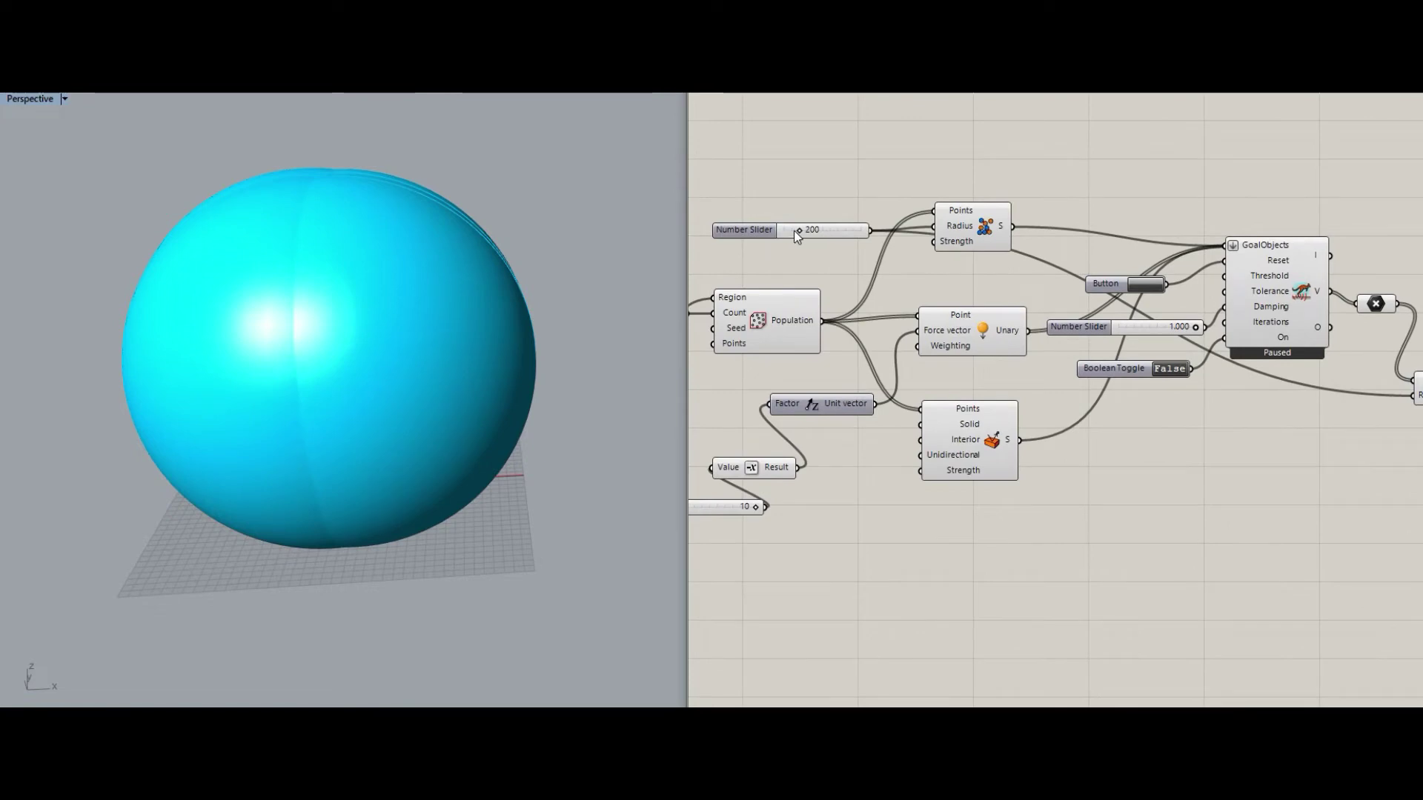
{"action": "left_click_drag", "start_coordinate": [794, 229], "coordinate": [786, 240]}
{"action": "scroll", "coordinate": [784, 236], "scroll_direction": "up", "scroll_amount": 3}
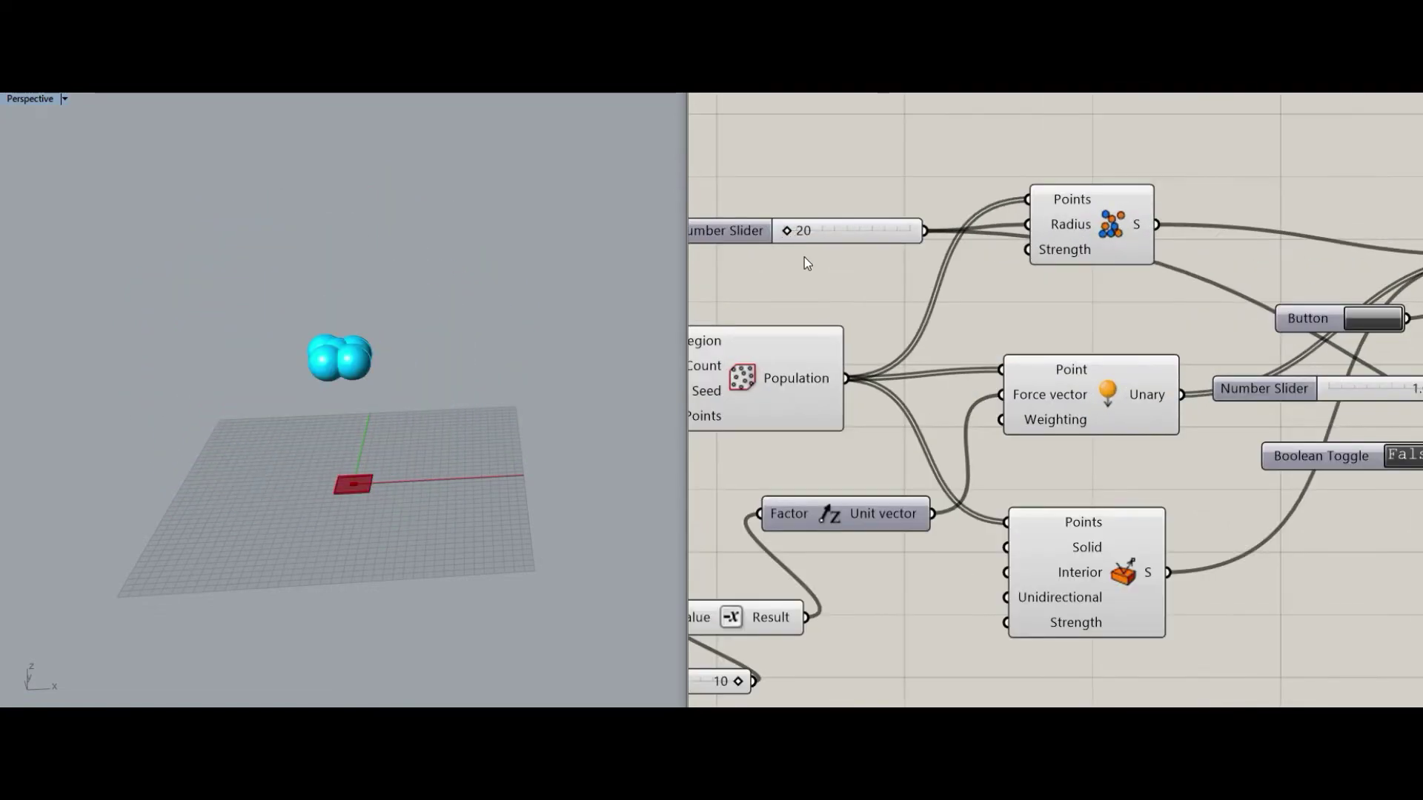
- Set the slider driving the box's X and Y size to 1000 and the vertical move distance slider to 424
{"action": "right_click_drag", "start_coordinate": [803, 257], "coordinate": [987, 230]}
{"action": "scroll", "coordinate": [987, 231], "scroll_direction": "down", "scroll_amount": 4}
{"action": "right_click_drag", "start_coordinate": [851, 293], "coordinate": [1117, 241]}
{"action": "scroll", "coordinate": [827, 275], "scroll_direction": "up", "scroll_amount": 2}
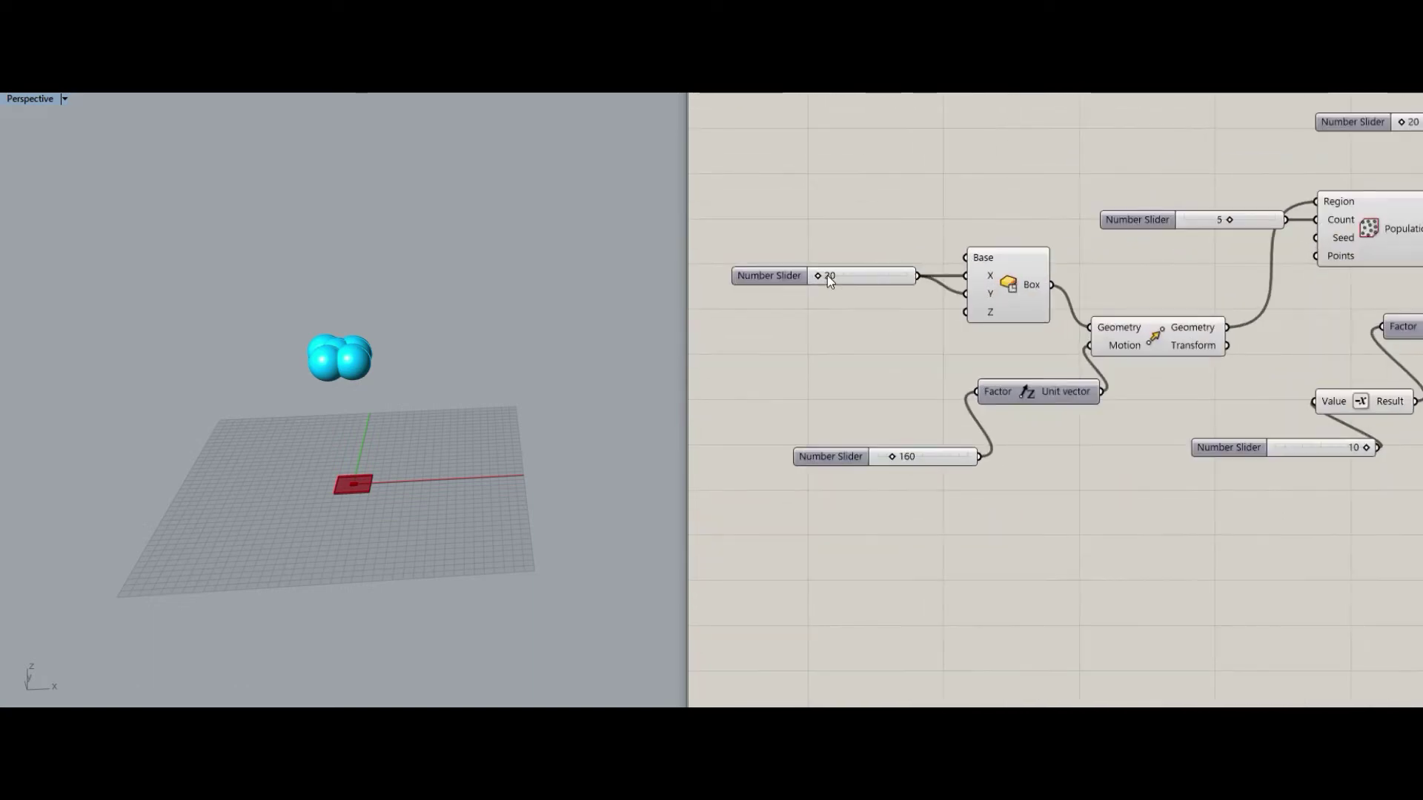
{"action": "left_click_drag", "start_coordinate": [820, 278], "coordinate": [911, 286]}
{"action": "scroll", "coordinate": [482, 287], "scroll_direction": "down", "scroll_amount": 12}
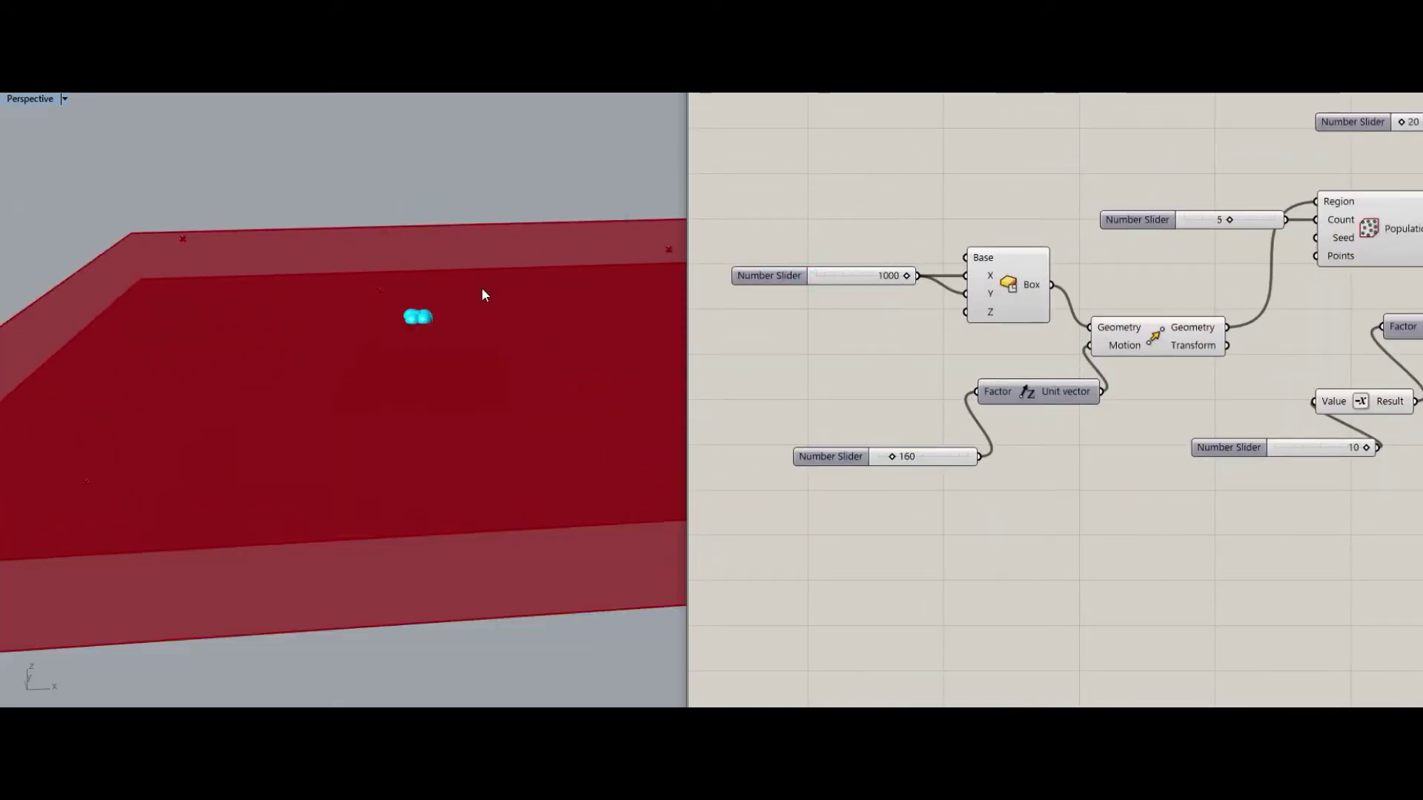
{"action": "right_click_drag", "start_coordinate": [509, 318], "coordinate": [509, 304]}
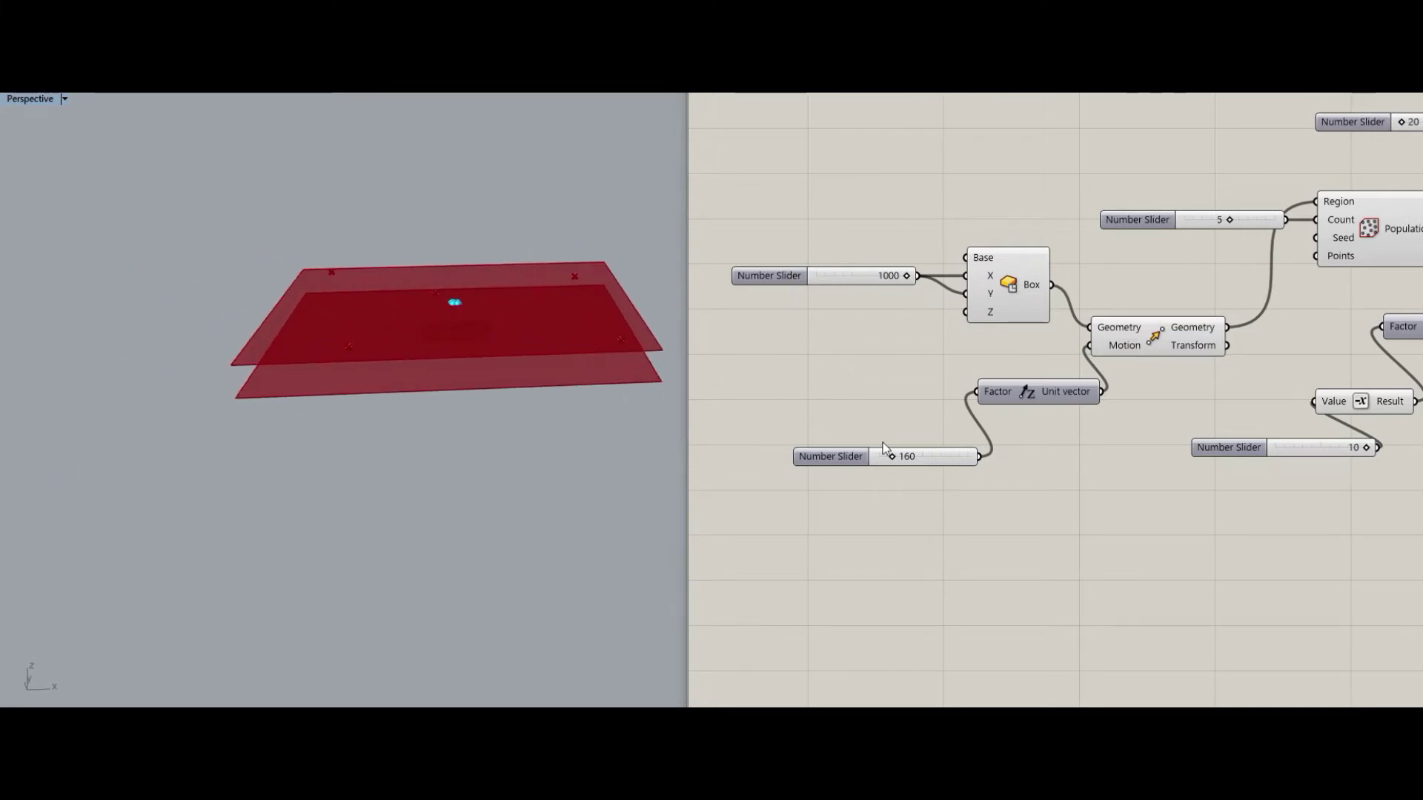
{"action": "left_click_drag", "start_coordinate": [892, 457], "coordinate": [926, 453]}
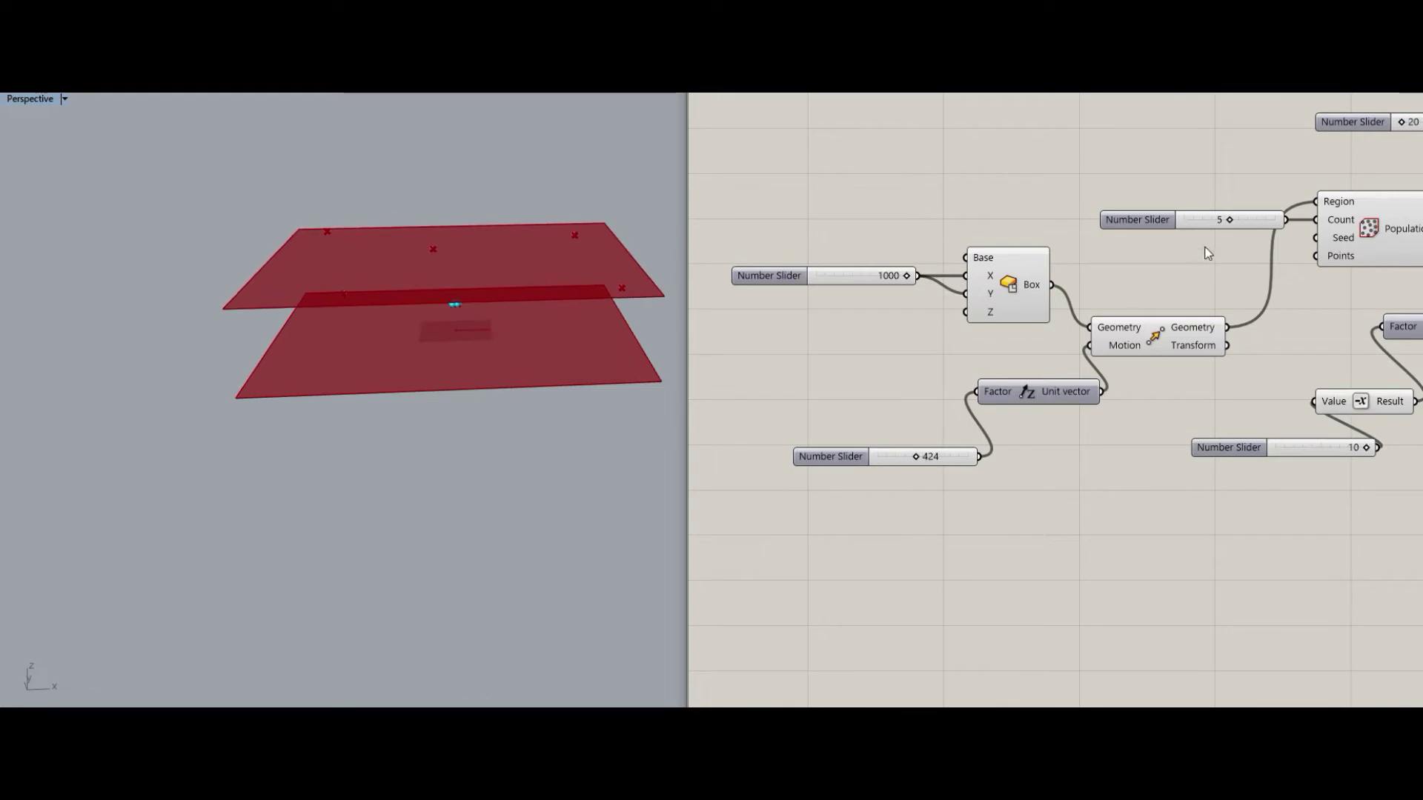
- Reset the BouncySolver simulation so the spheres take the new population positions on the raised box
{"action": "right_click_drag", "start_coordinate": [1206, 247], "coordinate": [901, 355]}
{"action": "right_click_drag", "start_coordinate": [1136, 246], "coordinate": [999, 258]}
{"action": "left_click_drag", "start_coordinate": [959, 233], "coordinate": [960, 238]}
{"action": "right_click_drag", "start_coordinate": [1160, 277], "coordinate": [953, 238]}
{"action": "scroll", "coordinate": [975, 240], "scroll_direction": "down", "scroll_amount": 2}
{"action": "right_click_drag", "start_coordinate": [1195, 301], "coordinate": [946, 252]}
{"action": "scroll", "coordinate": [945, 253], "scroll_direction": "up", "scroll_amount": 1}
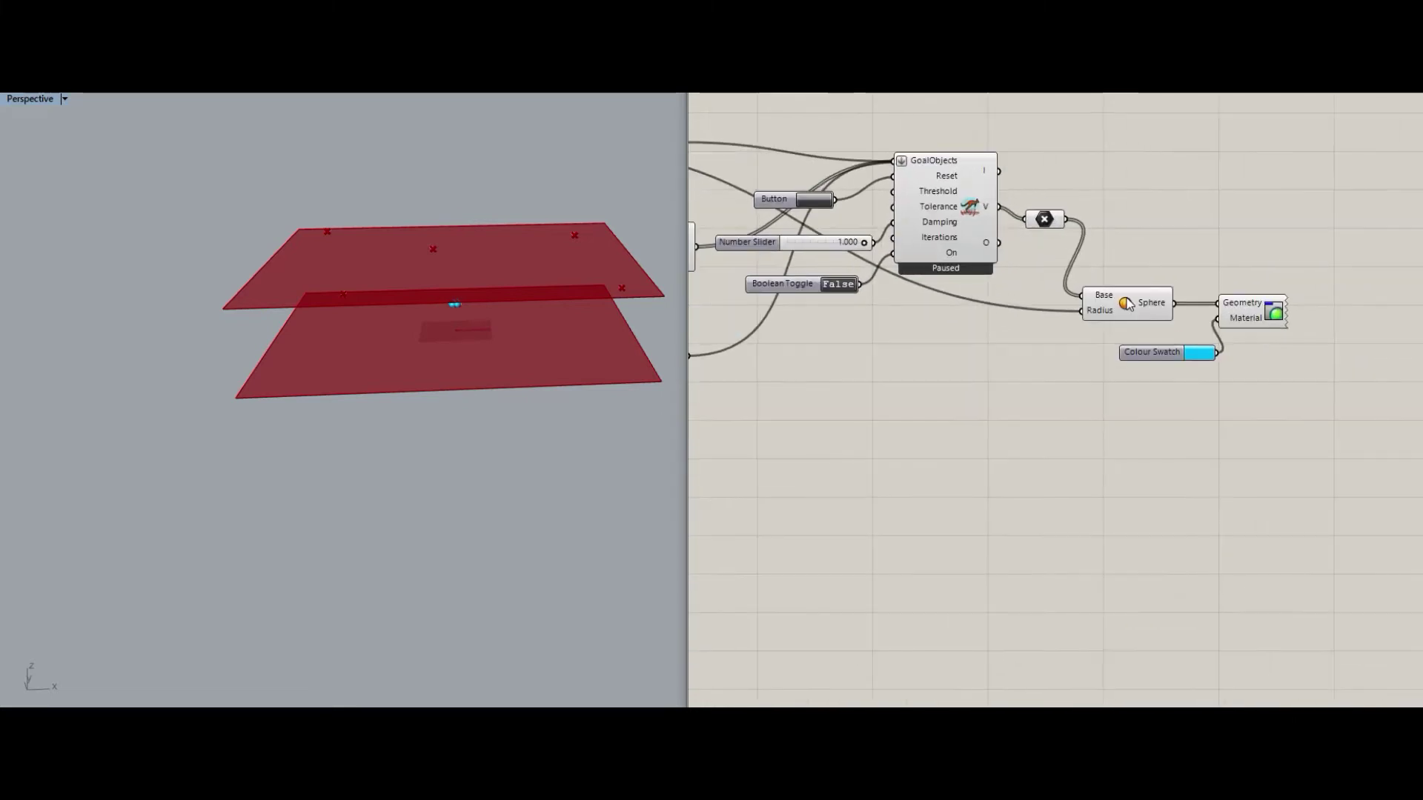
{"action": "left_click", "coordinate": [1127, 302]}
{"action": "left_click", "coordinate": [1123, 241]}
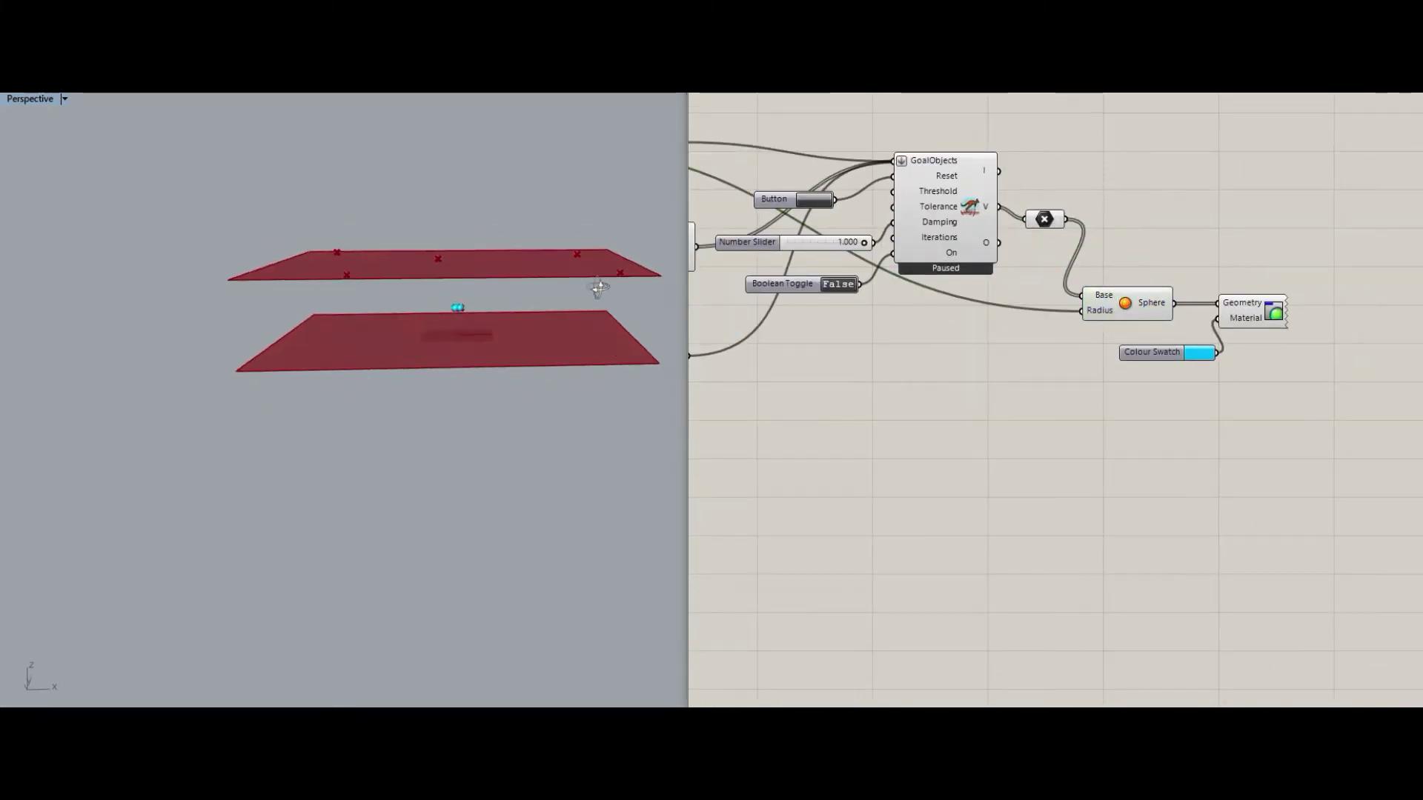
{"action": "right_click_drag", "start_coordinate": [593, 286], "coordinate": [456, 311]}
{"action": "scroll", "coordinate": [459, 320], "scroll_direction": "up", "scroll_amount": 3}
{"action": "scroll", "coordinate": [465, 314], "scroll_direction": "down", "scroll_amount": 3}
{"action": "left_click", "coordinate": [821, 201]}
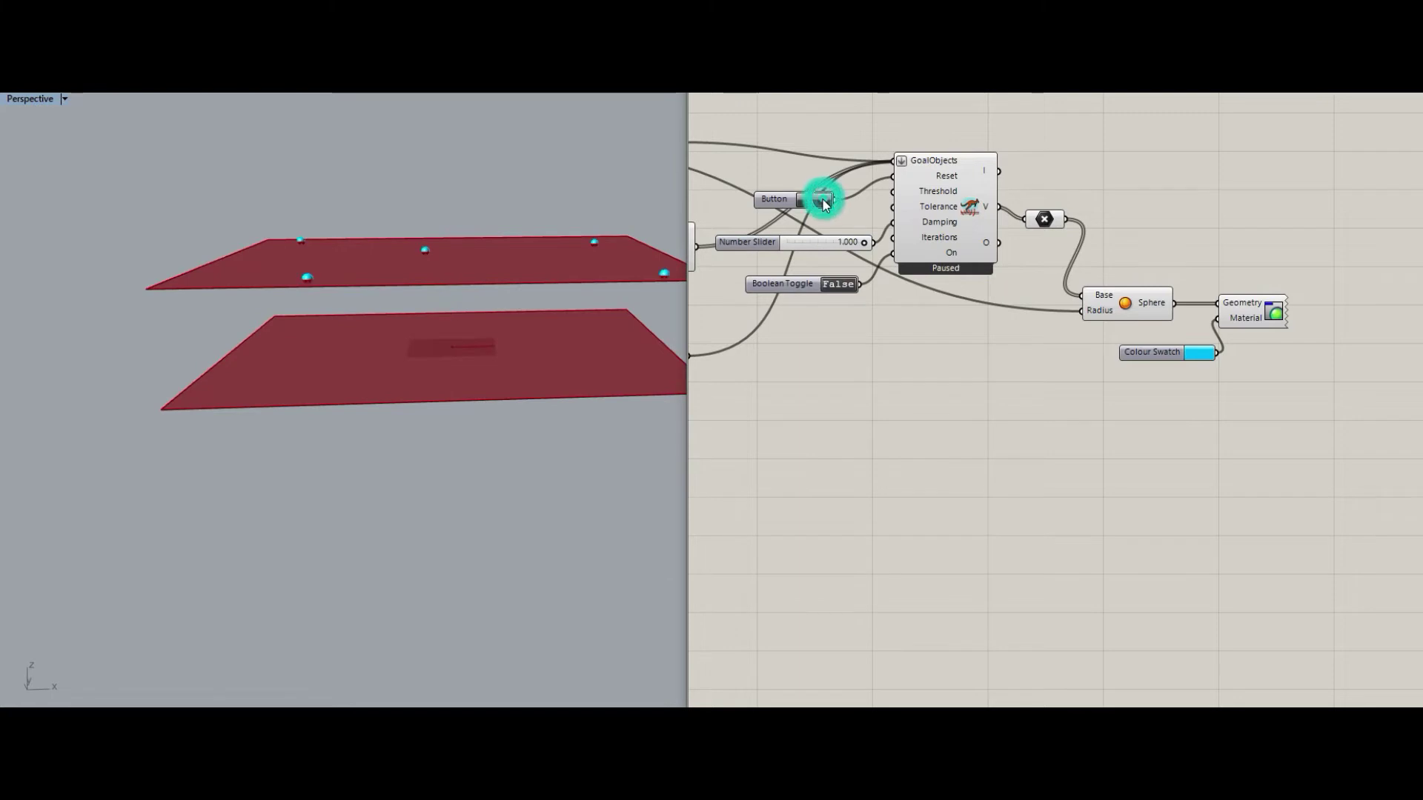
- Switch the solver's Boolean Toggle to True and restart the running simulation several times to watch the spheres fall
{"action": "right_click_drag", "start_coordinate": [575, 269], "coordinate": [589, 284]}
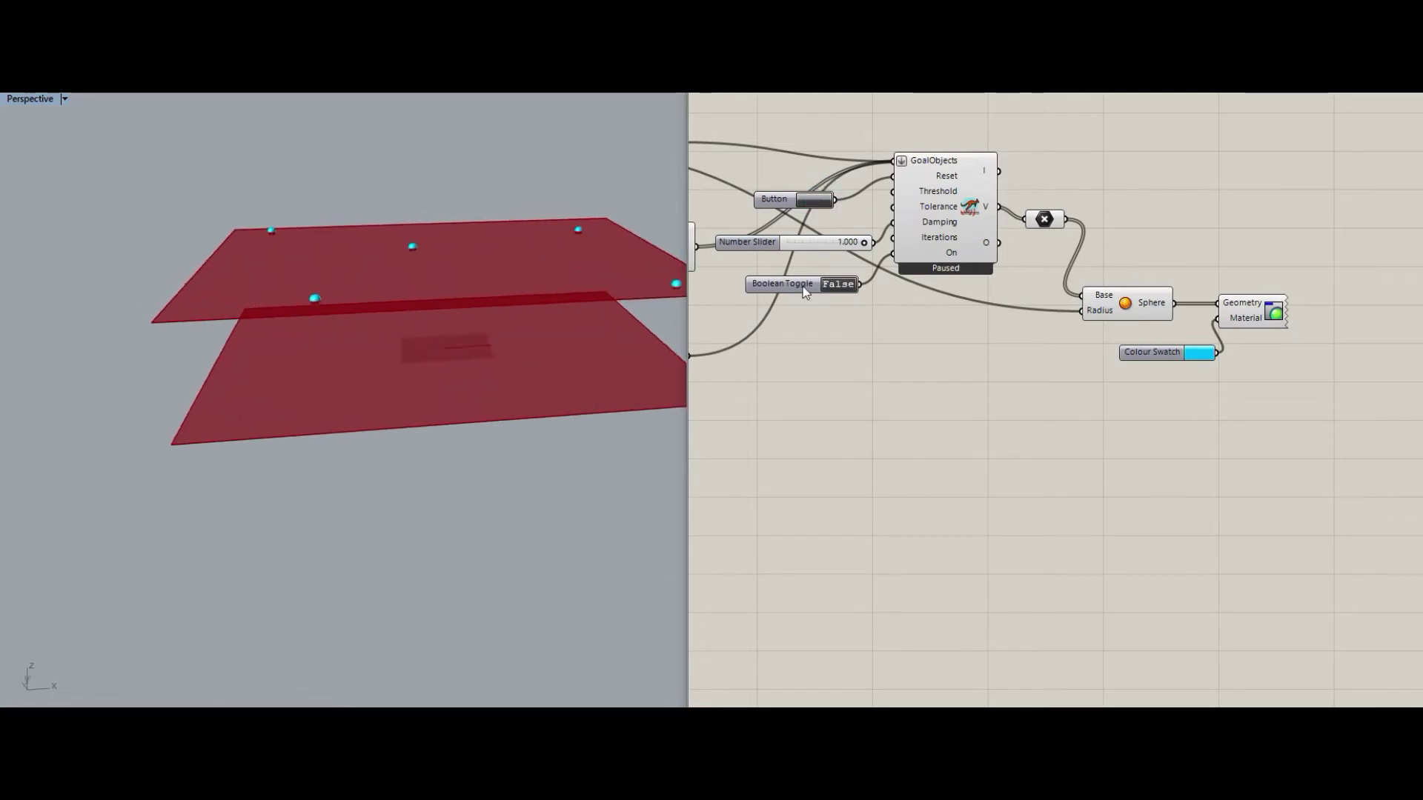
{"action": "left_click", "coordinate": [836, 285]}
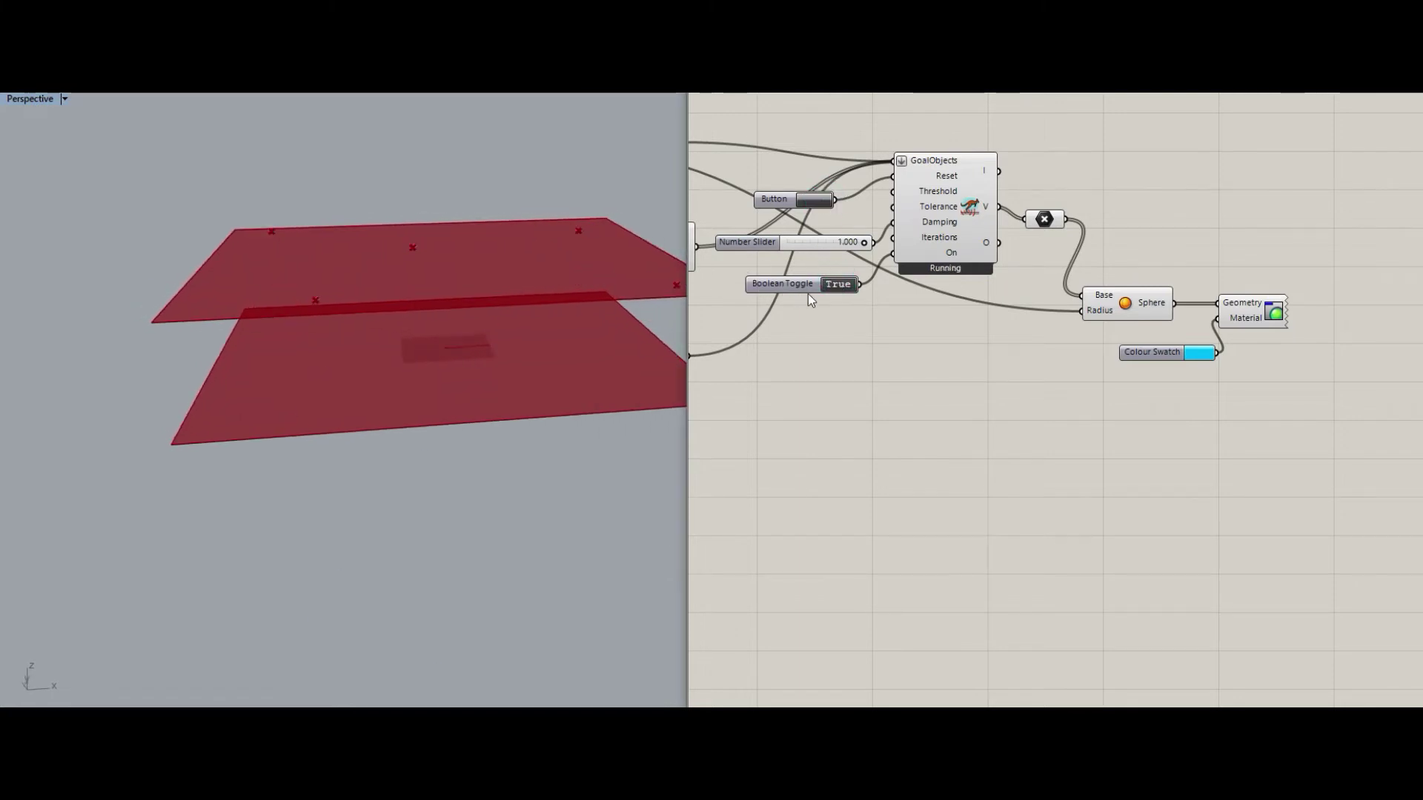
{"action": "right_click_drag", "start_coordinate": [824, 208], "coordinate": [915, 231]}
{"action": "left_click", "coordinate": [913, 227]}
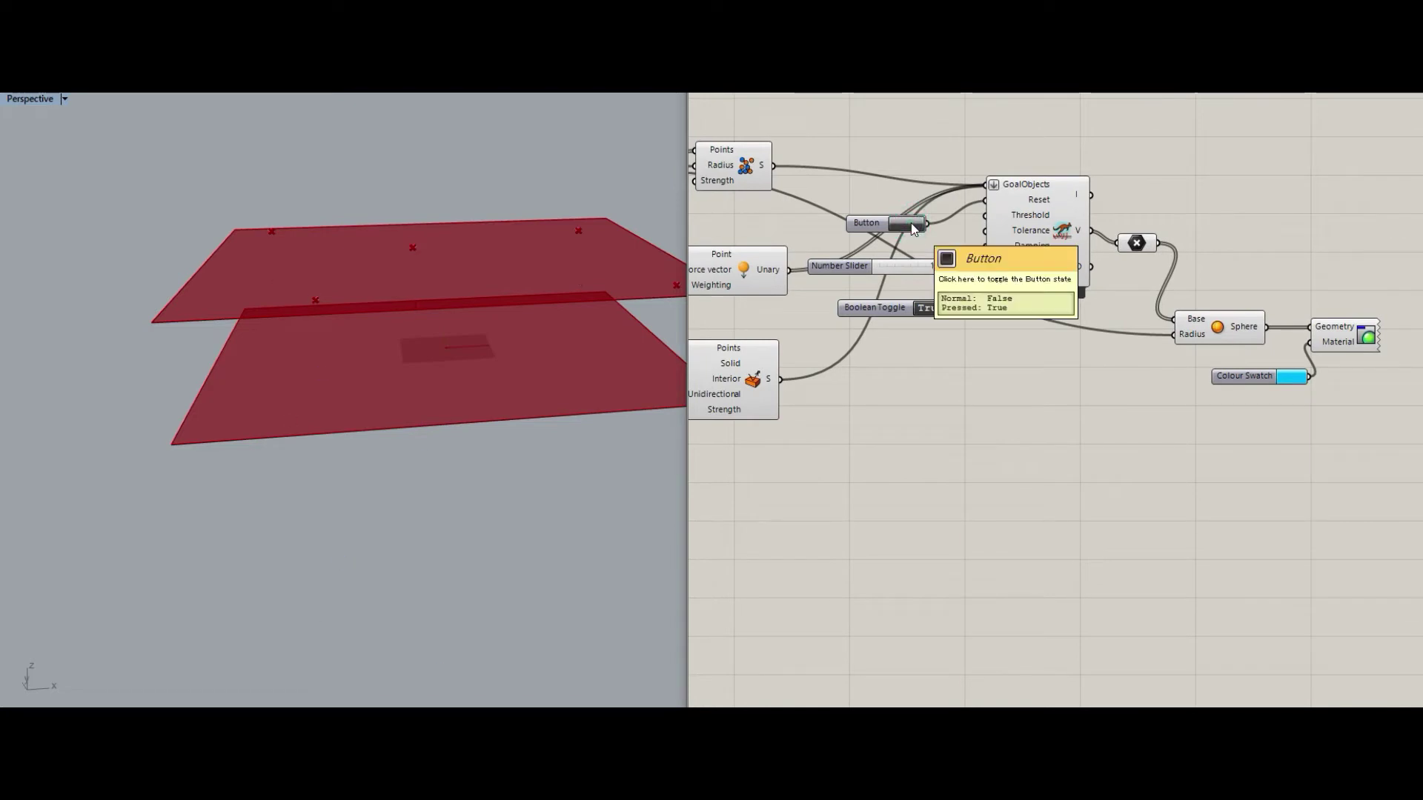
{"action": "right_click_drag", "start_coordinate": [459, 274], "coordinate": [615, 267]}
{"action": "left_click", "coordinate": [910, 223]}
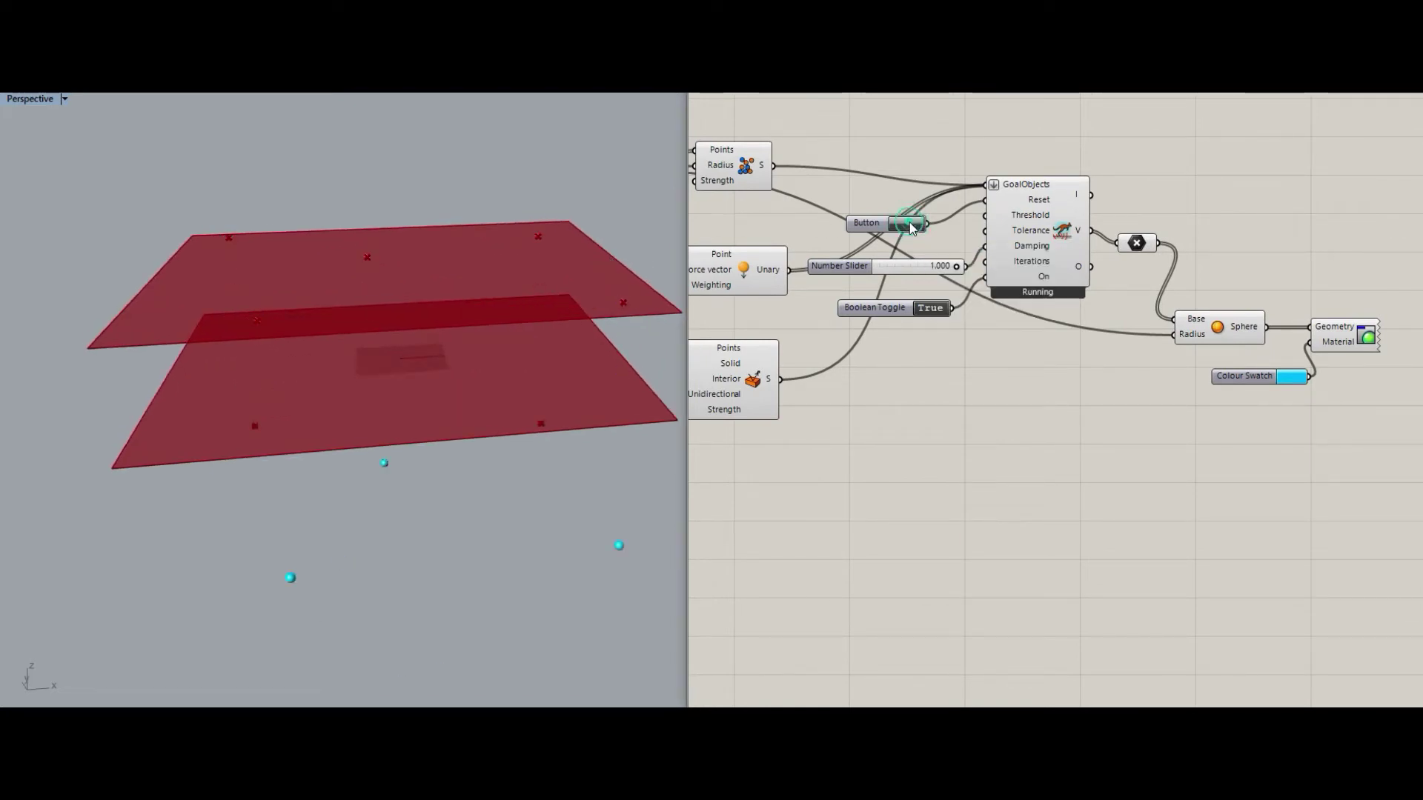
{"action": "left_click", "coordinate": [910, 224]}
{"action": "left_click", "coordinate": [910, 223]}
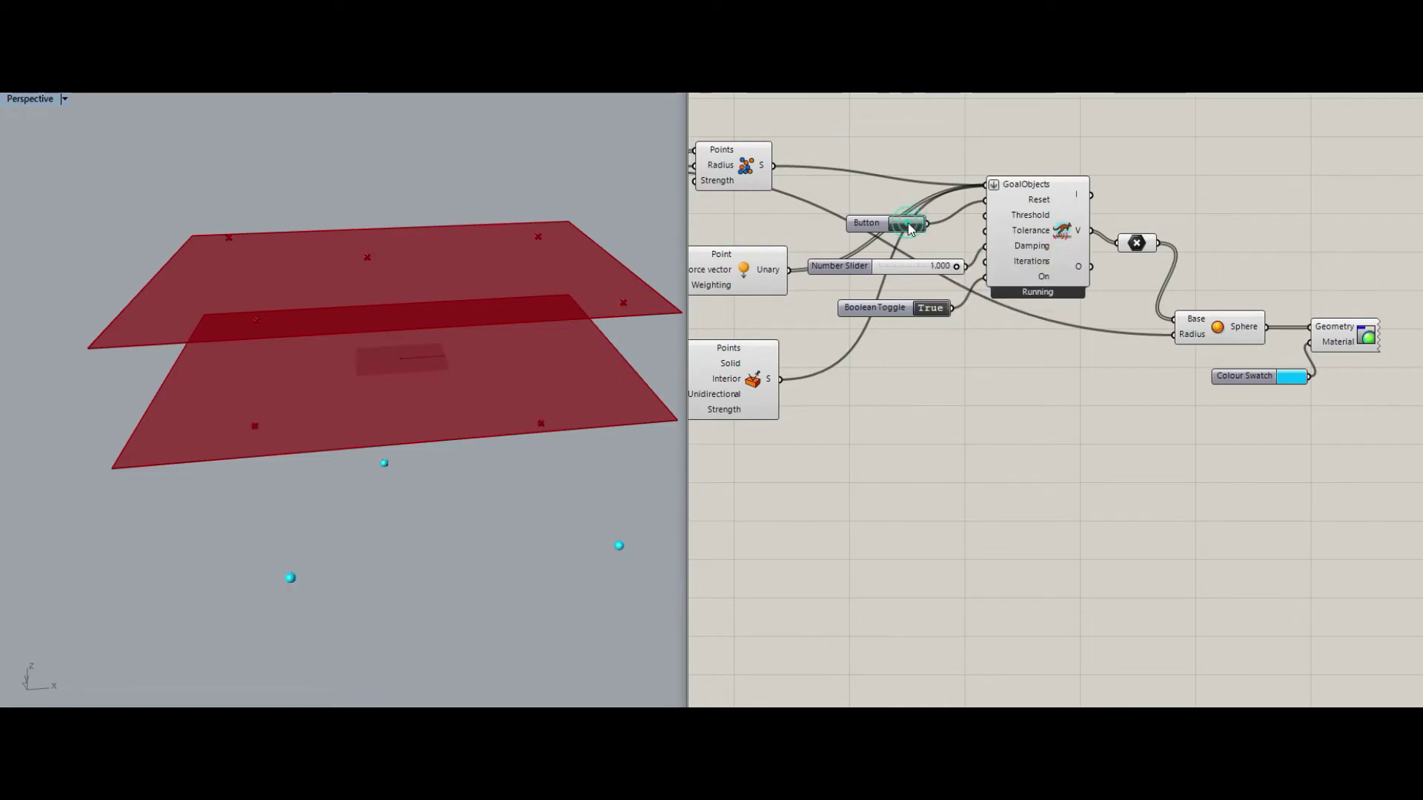
- Set the slider driving the collision and sphere radius to 140 and restart the simulation
{"action": "right_click_drag", "start_coordinate": [910, 226], "coordinate": [1133, 271]}
{"action": "mouse_move", "coordinate": [789, 215]}
{"action": "left_mouse_down"}
{"action": "mouse_move", "coordinate": [811, 221]}
{"action": "mouse_move", "coordinate": [799, 226]}
{"action": "left_mouse_up"}
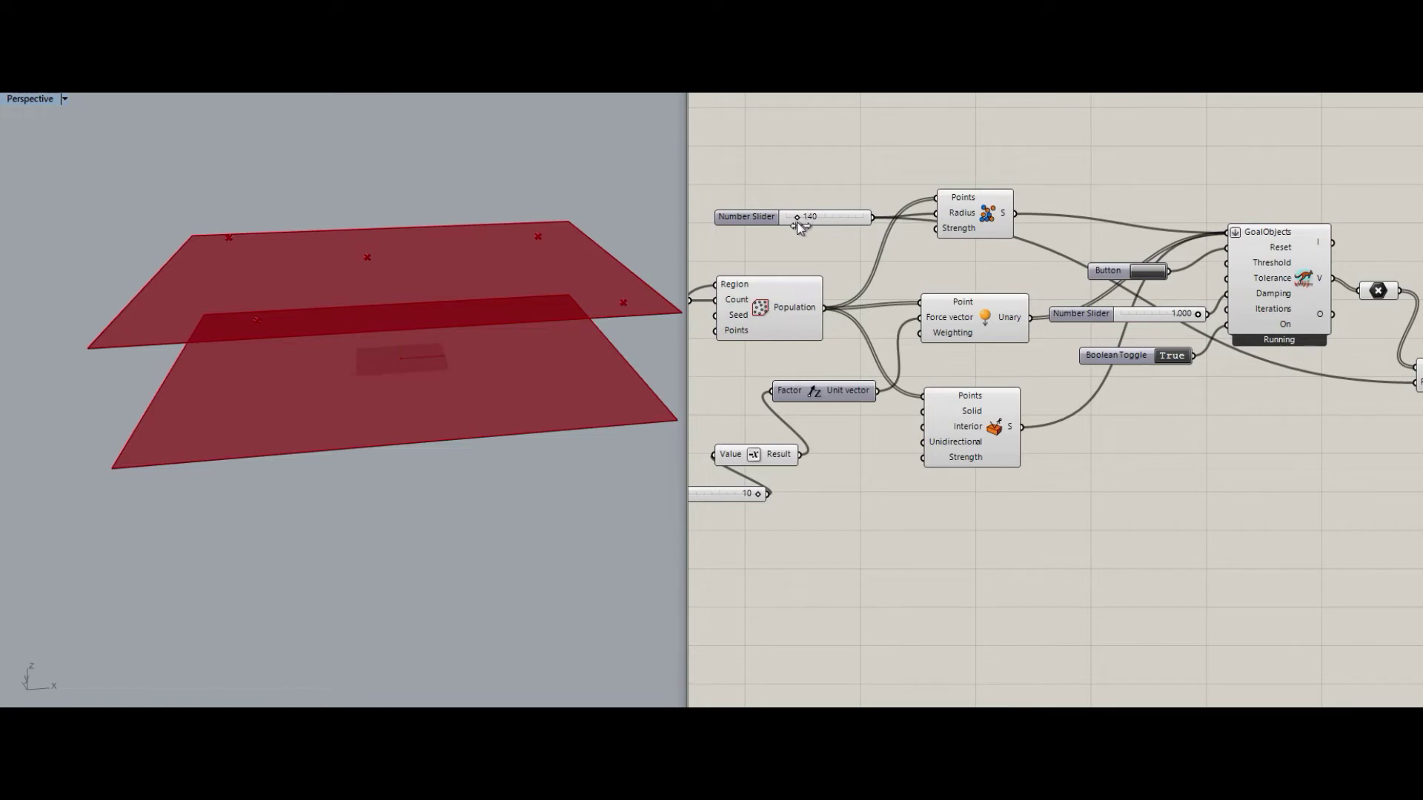
{"action": "left_click", "coordinate": [1145, 273]}
{"action": "left_click", "coordinate": [1145, 273]}
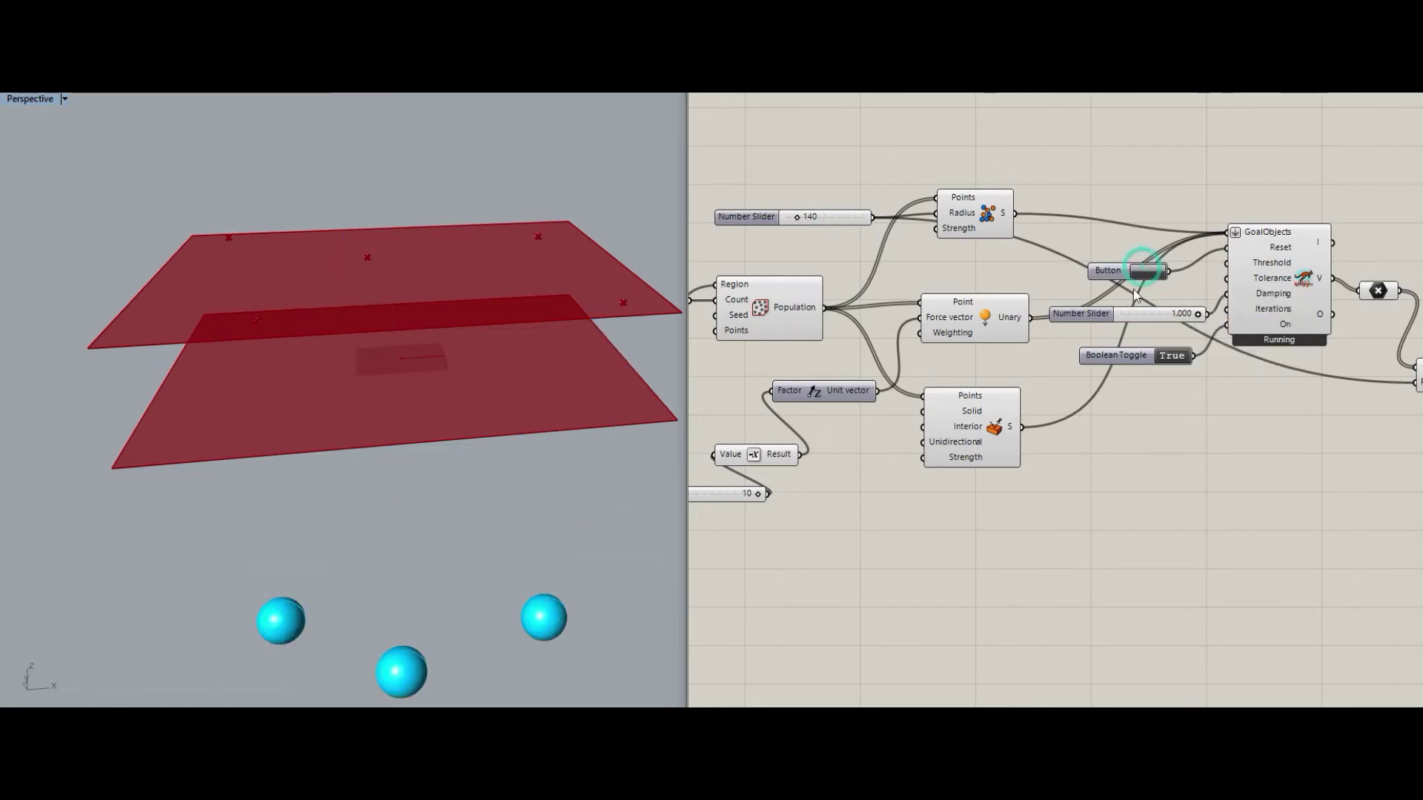
- Move the Negative component closer to the Unit Z vector, set its gravity slider to 1, and restart the simulation
{"action": "right_click_drag", "start_coordinate": [810, 440], "coordinate": [900, 343]}
{"action": "left_click_drag", "start_coordinate": [846, 359], "coordinate": [829, 334]}
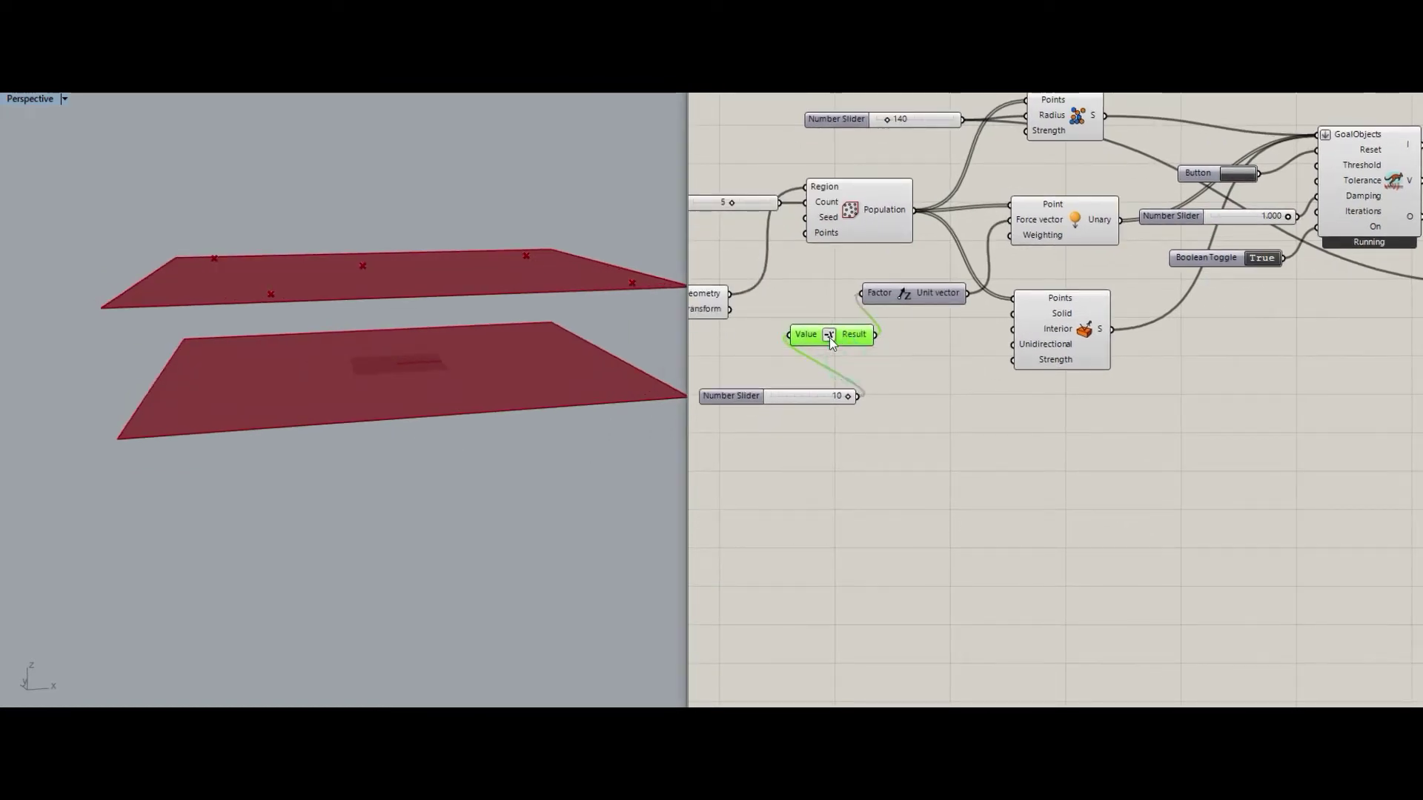
{"action": "left_click_drag", "start_coordinate": [803, 398], "coordinate": [745, 388]}
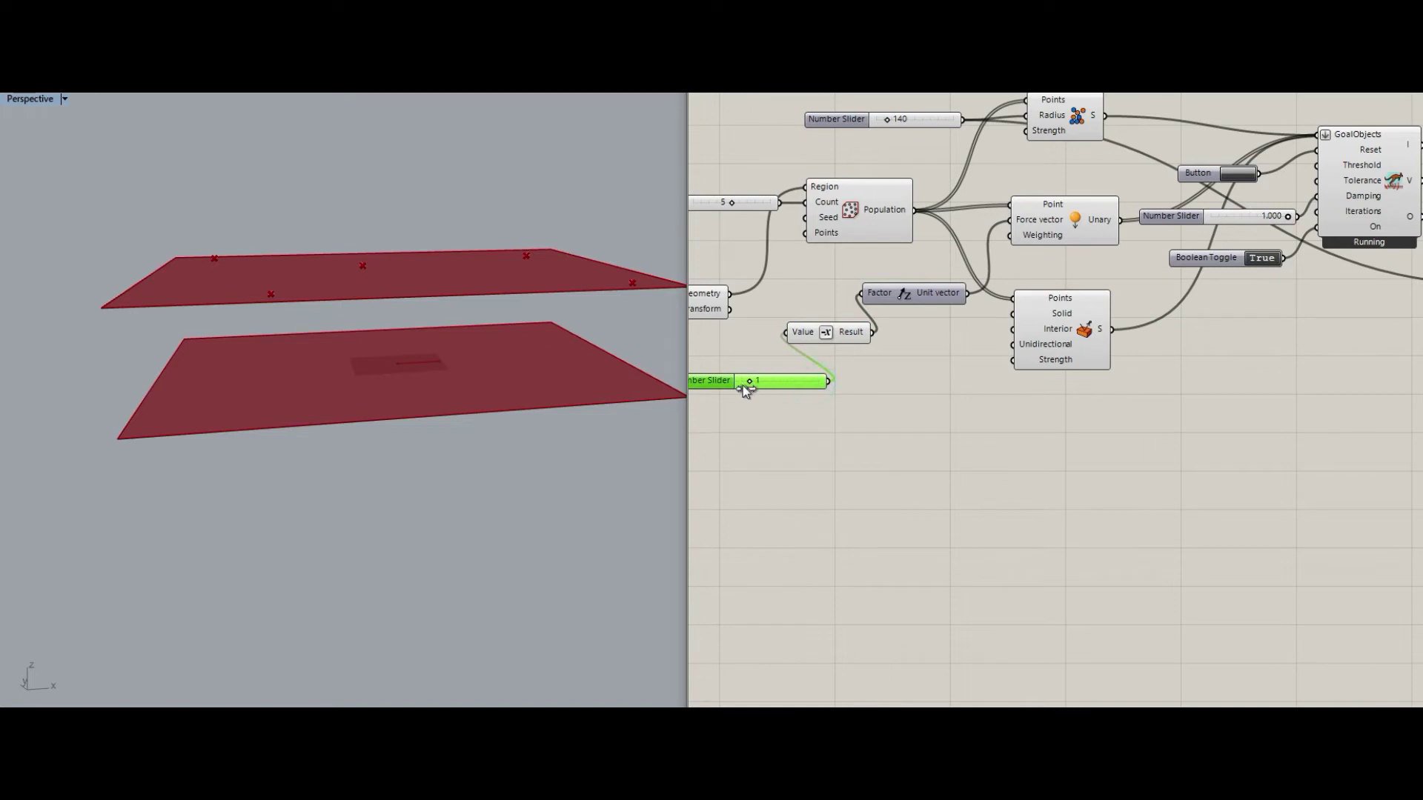
{"action": "left_click", "coordinate": [1235, 175]}
{"action": "left_click", "coordinate": [1236, 175]}
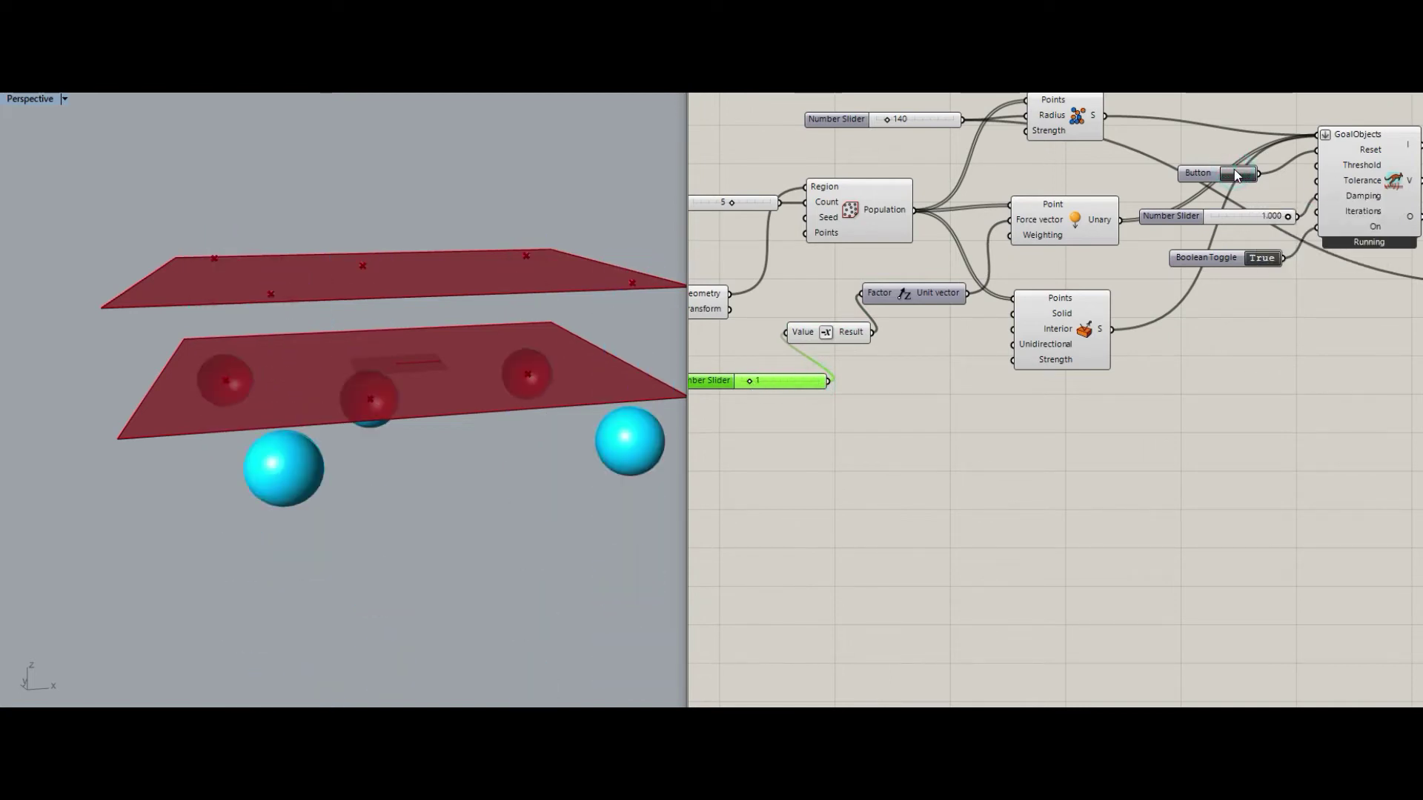
- Shift the solid collision component slightly and connect a Number Slider set to 440 to its Strength input
{"action": "left_click", "coordinate": [1092, 435]}
{"action": "right_click_drag", "start_coordinate": [1092, 435], "coordinate": [1108, 413]}
{"action": "left_click", "coordinate": [1112, 326]}
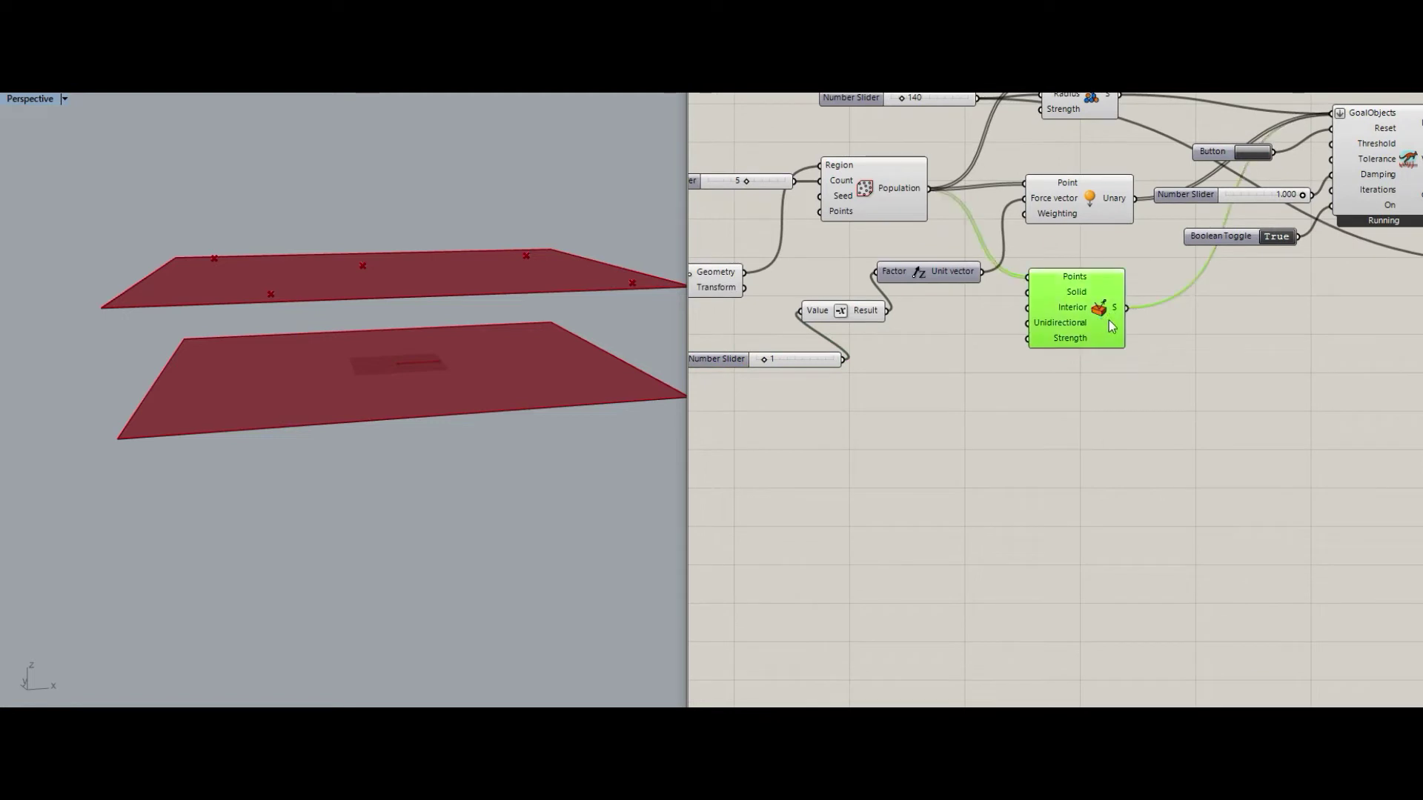
{"action": "left_click_drag", "start_coordinate": [1112, 326], "coordinate": [1123, 328]}
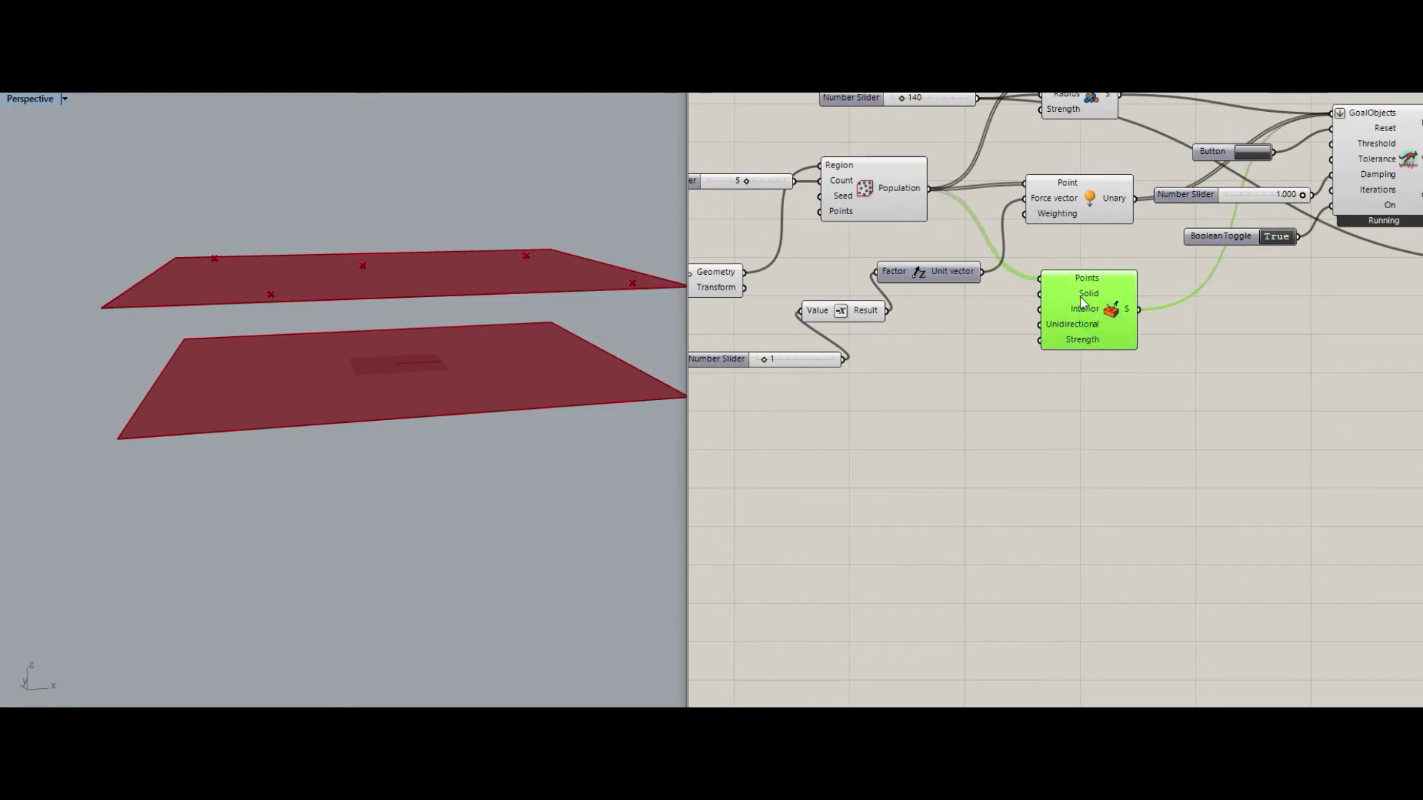
{"action": "left_click", "coordinate": [1024, 449]}
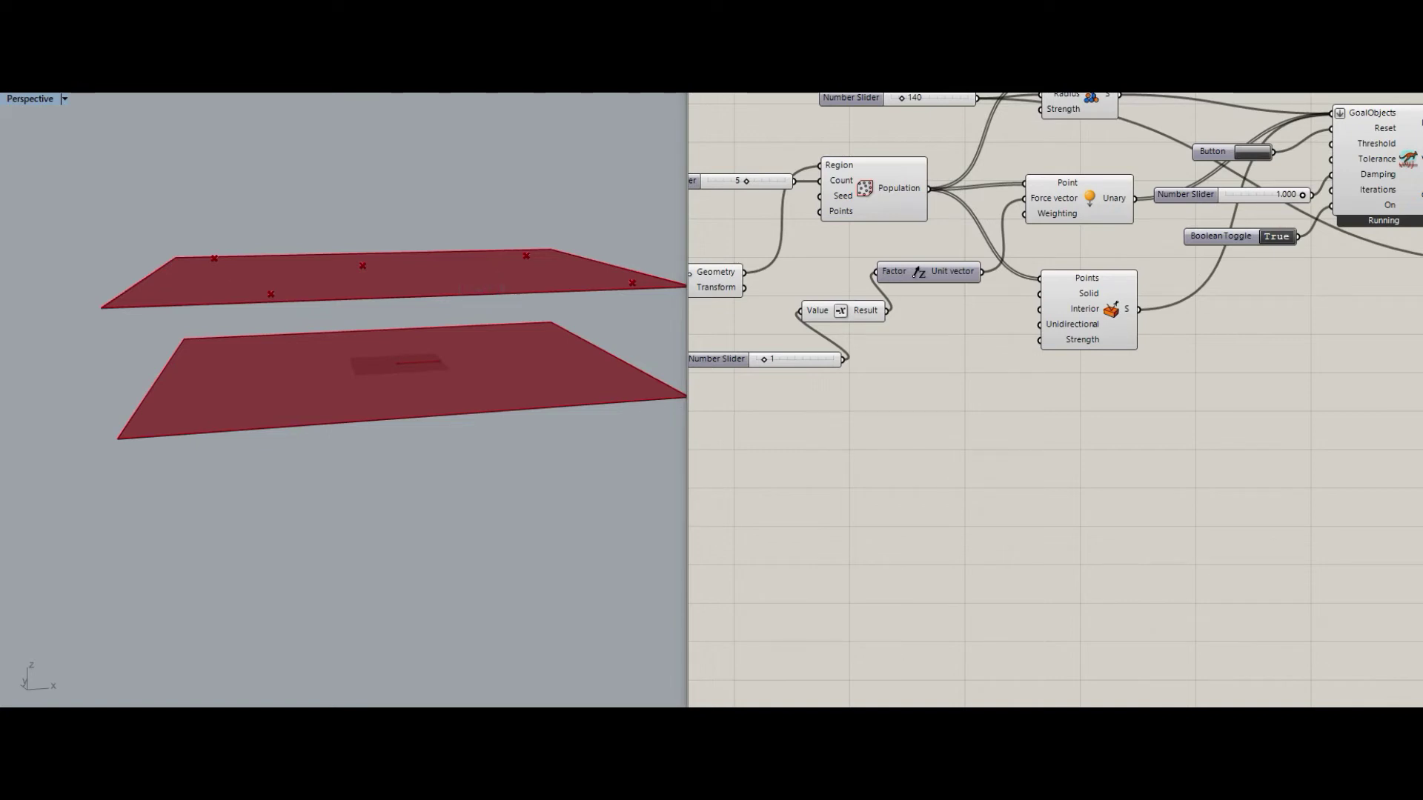
{"action": "right_click_drag", "start_coordinate": [956, 438], "coordinate": [1055, 403]}
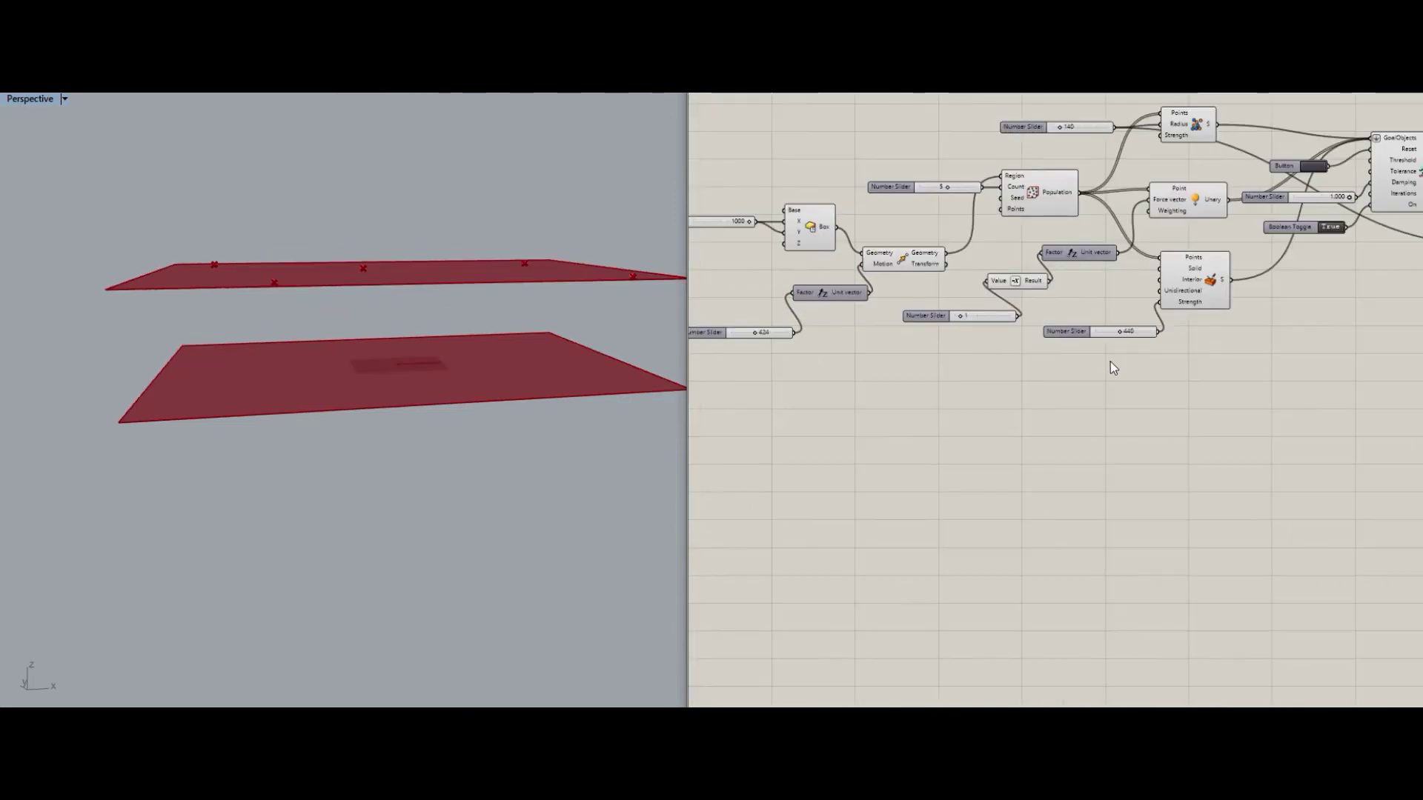
{"action": "right_click_drag", "start_coordinate": [1111, 362], "coordinate": [1125, 359]}
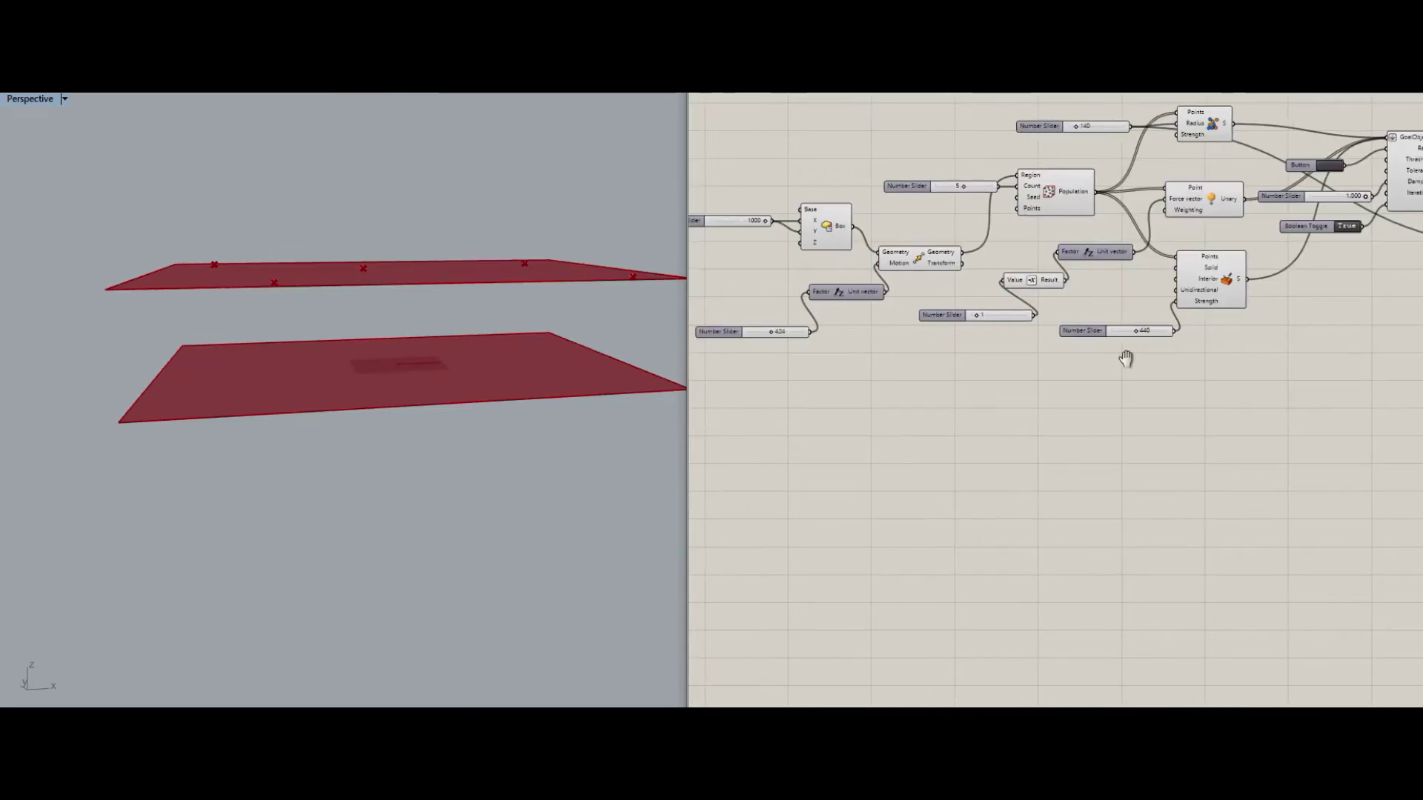
- Duplicate the Box component with its 1000 slider below the definition and connect the copy to the collision component's Solid input
{"action": "left_click", "coordinate": [830, 229]}
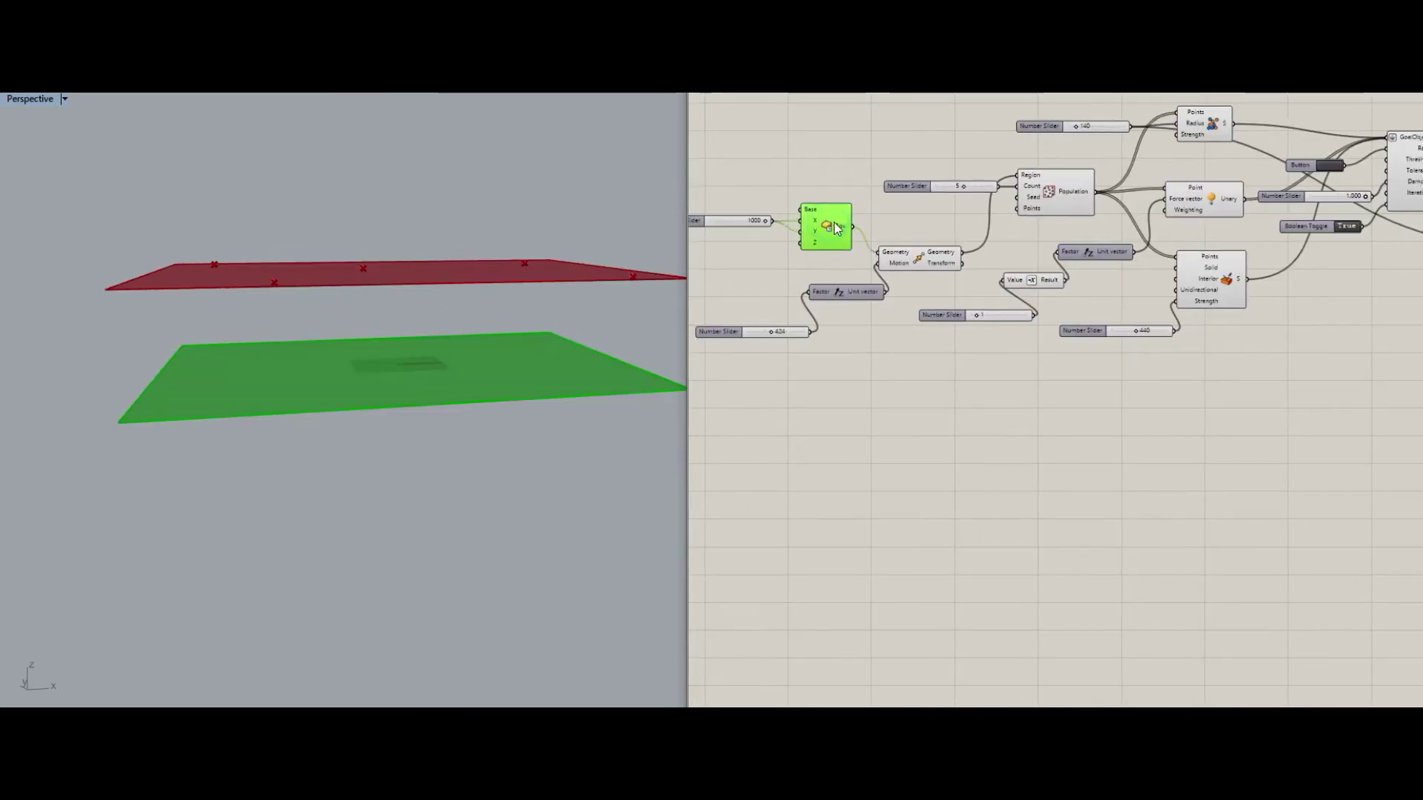
{"action": "left_click", "coordinate": [733, 223], "text": "shift"}
{"action": "key", "text": "ctrl+c"}
{"action": "key", "text": "ctrl+v"}
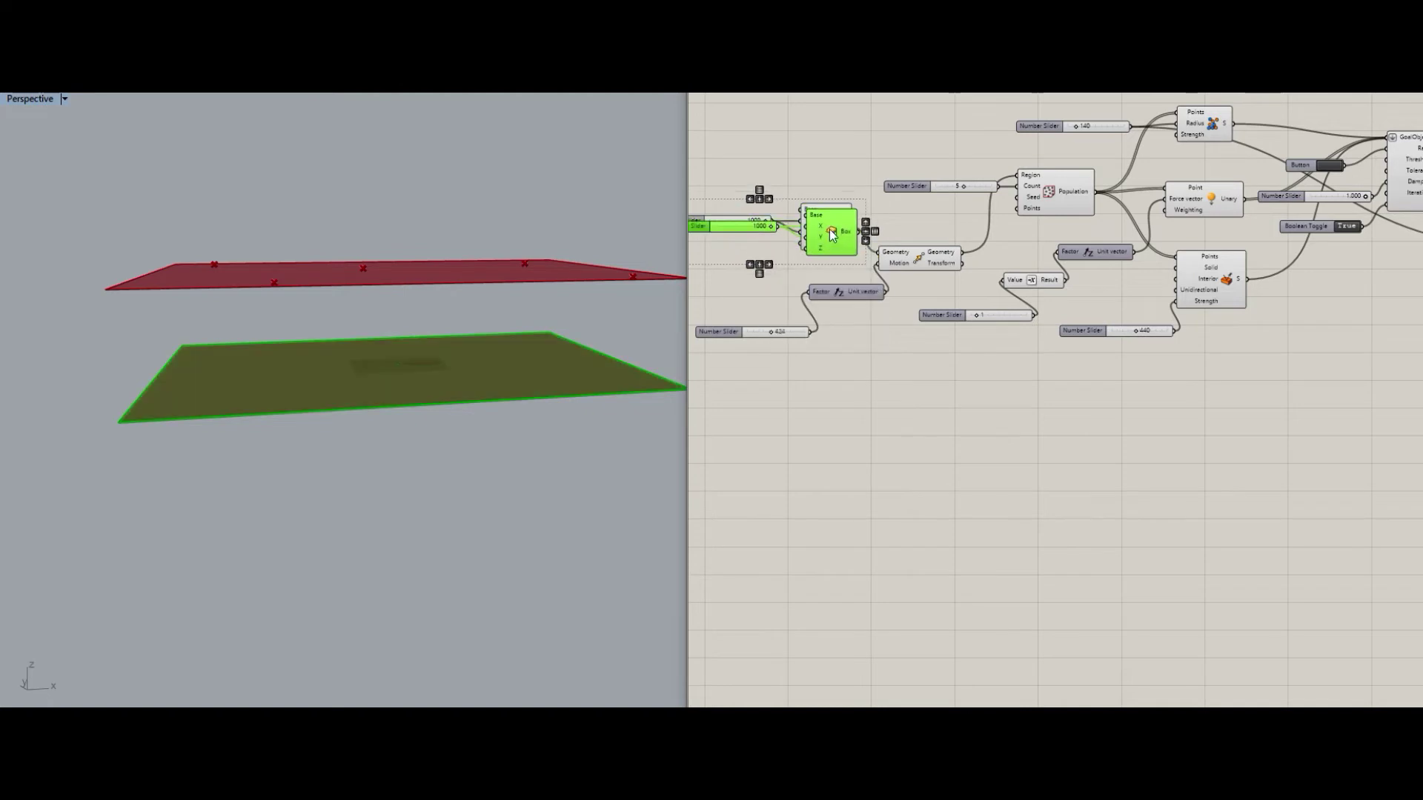
{"action": "left_click_drag", "start_coordinate": [847, 226], "coordinate": [1048, 430]}
{"action": "left_click", "coordinate": [1134, 412]}
{"action": "scroll", "coordinate": [1223, 356], "scroll_direction": "up", "scroll_amount": 2}
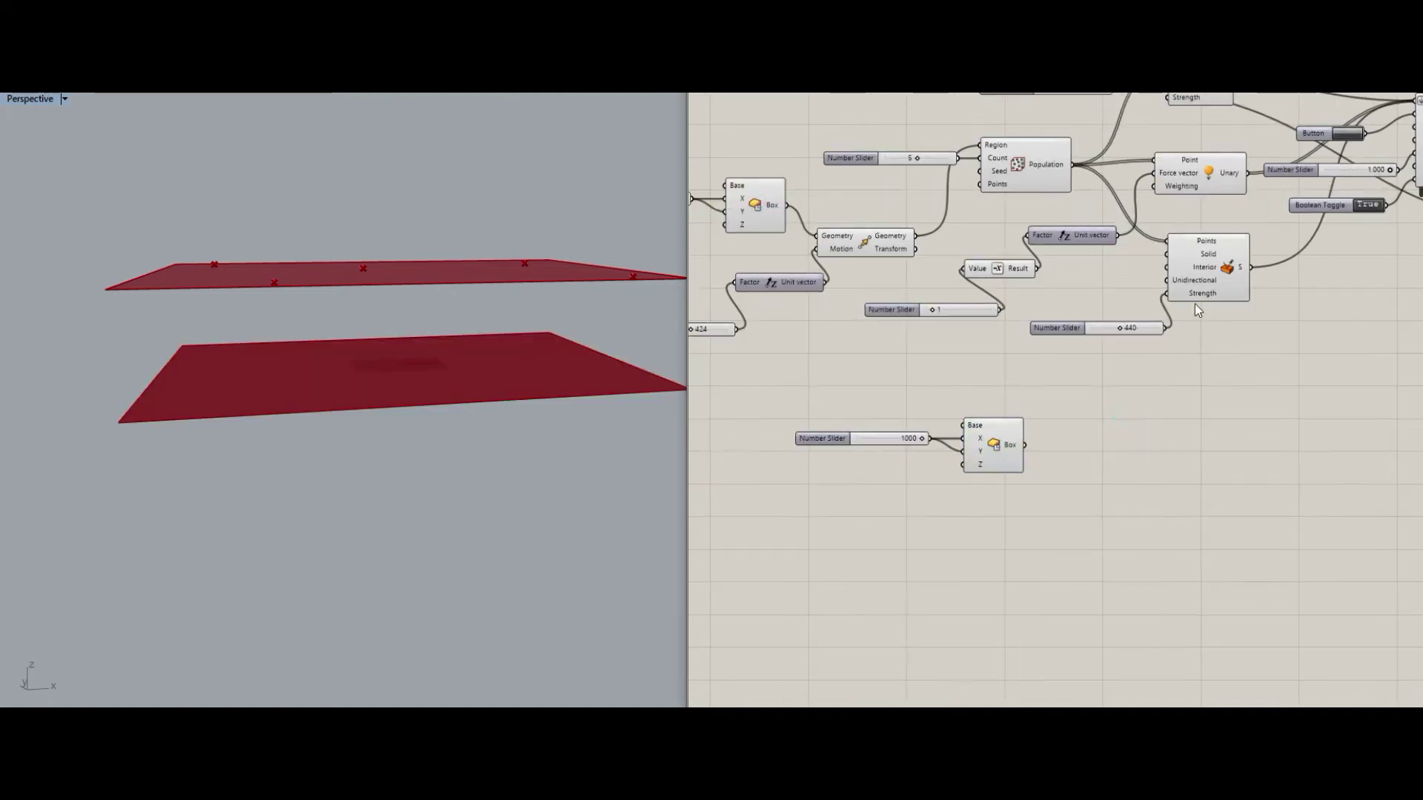
{"action": "left_click_drag", "start_coordinate": [1168, 256], "coordinate": [1025, 444]}
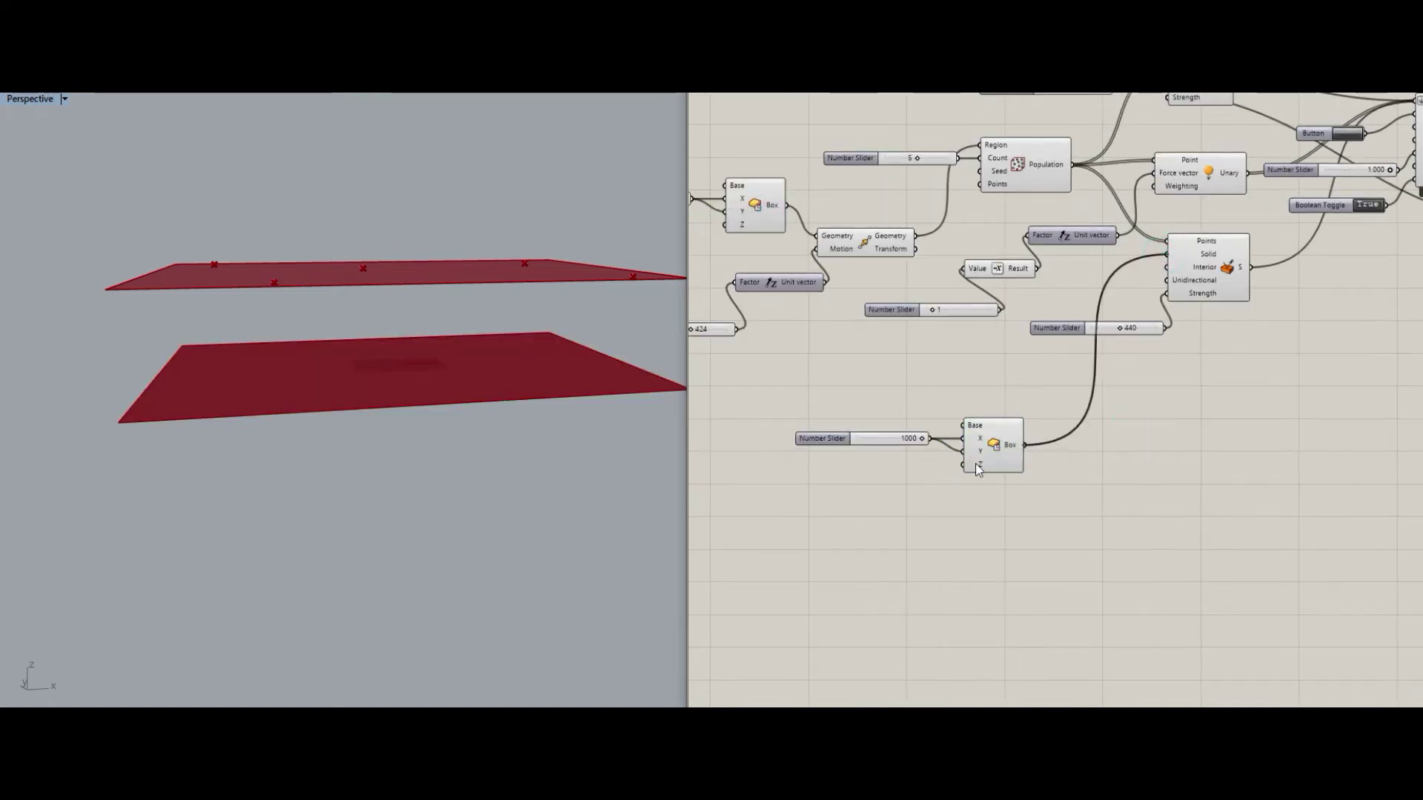
- Add a Number Slider with value 100 and connect it to the copied box's Z input
{"action": "double_click", "coordinate": [898, 491]}
{"action": "type", "text": "100"}
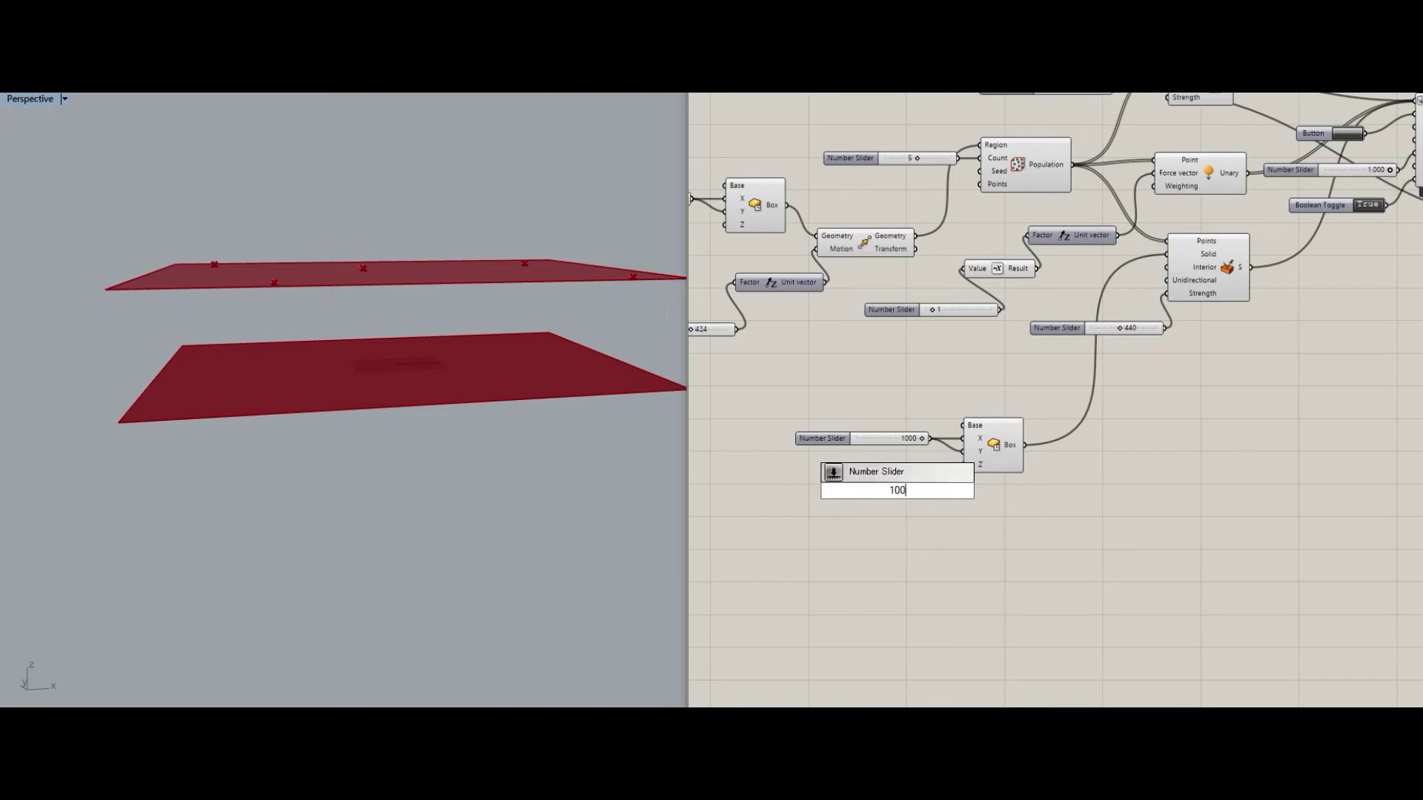
{"action": "key", "text": "Return"}
{"action": "left_click_drag", "start_coordinate": [949, 486], "coordinate": [964, 464]}
{"action": "right_click_drag", "start_coordinate": [1061, 452], "coordinate": [1007, 460]}
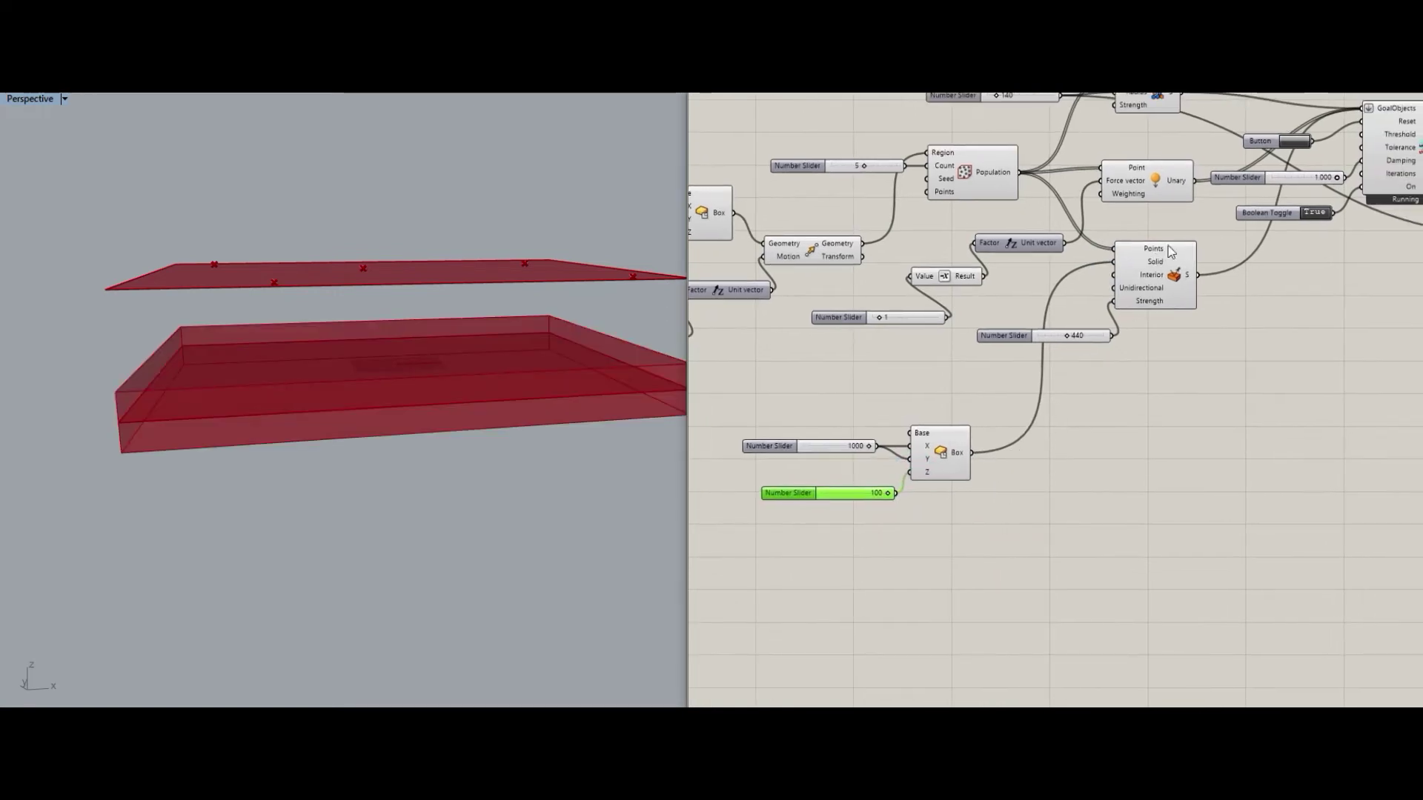
- Restart the simulation repeatedly to check how the spheres collide with the copied box
{"action": "left_click", "coordinate": [1295, 141]}
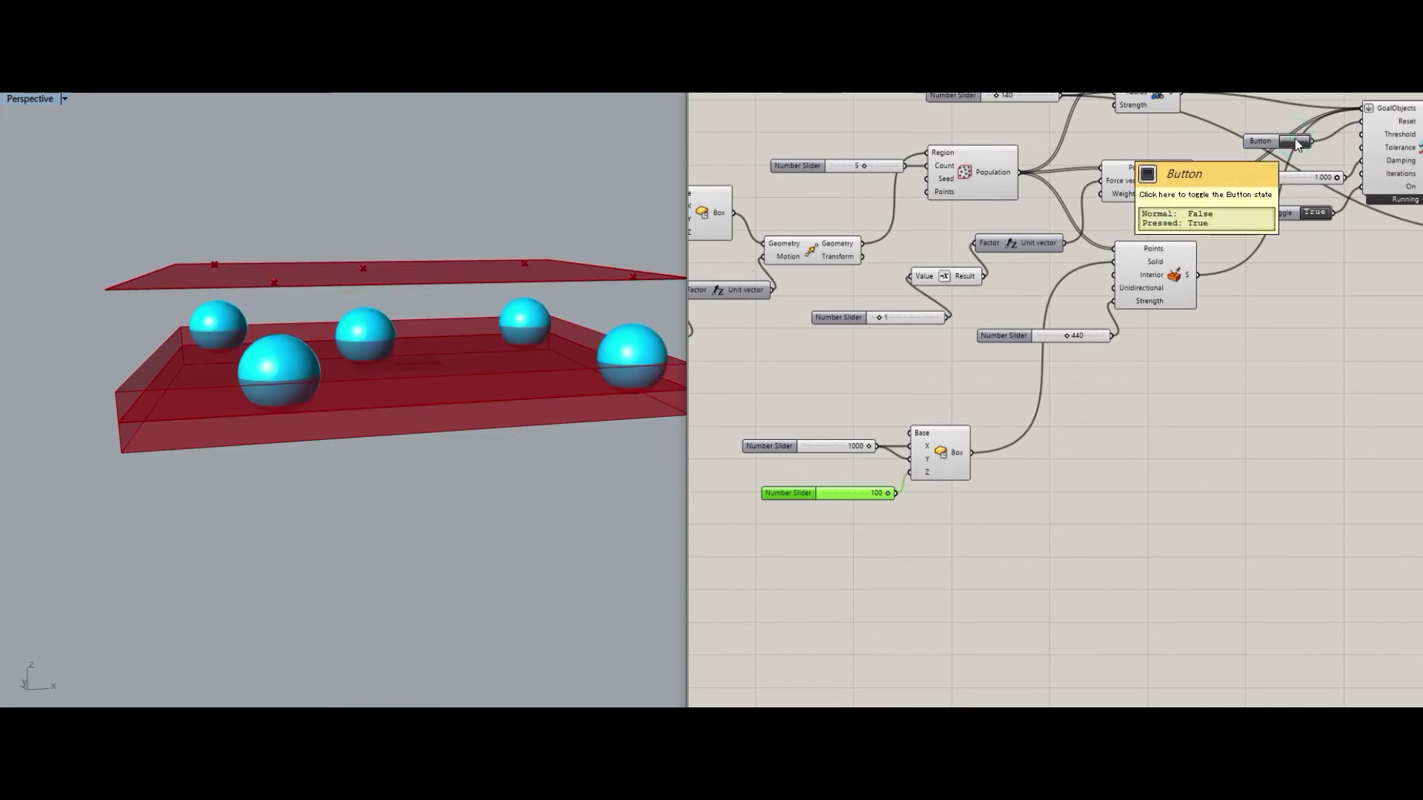
{"action": "left_click", "coordinate": [1296, 144]}
{"action": "left_click", "coordinate": [1295, 144]}
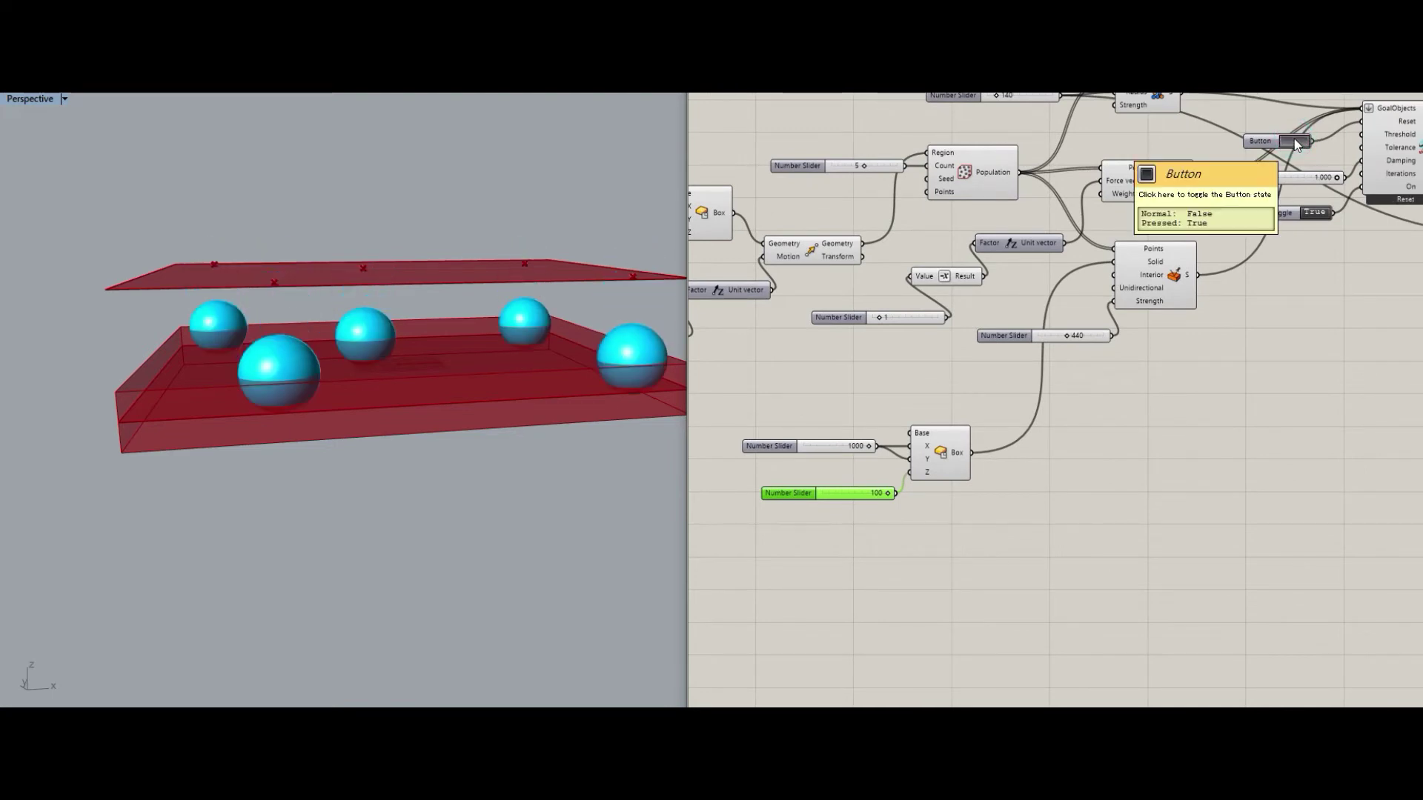
{"action": "left_click", "coordinate": [1295, 144]}
{"action": "right_click_drag", "start_coordinate": [1081, 469], "coordinate": [1110, 433]}
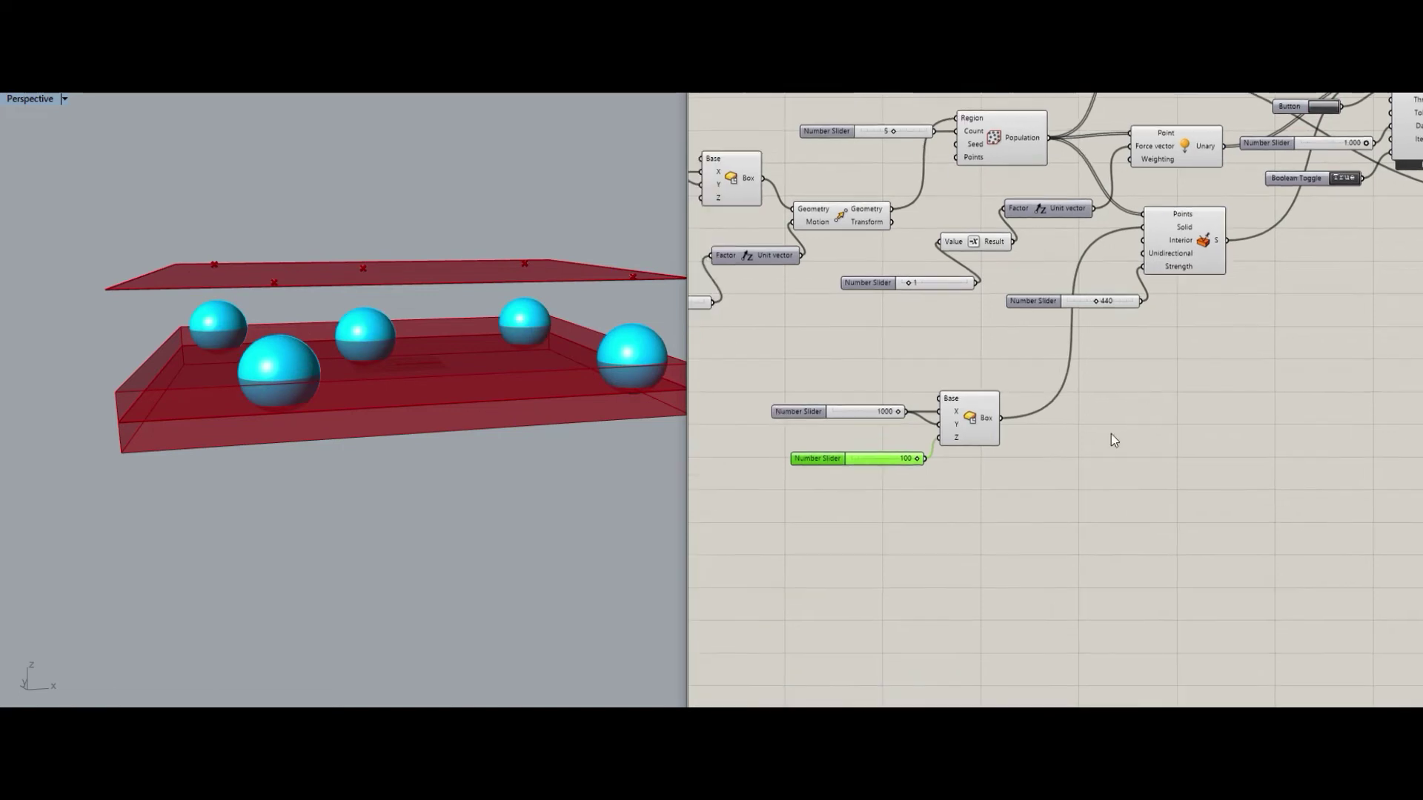
- Delete the copied Box component together with its two Number Sliders
{"action": "left_click", "coordinate": [1082, 454]}
{"action": "left_click_drag", "start_coordinate": [879, 458], "coordinate": [866, 443]}
{"action": "left_click", "coordinate": [970, 473]}
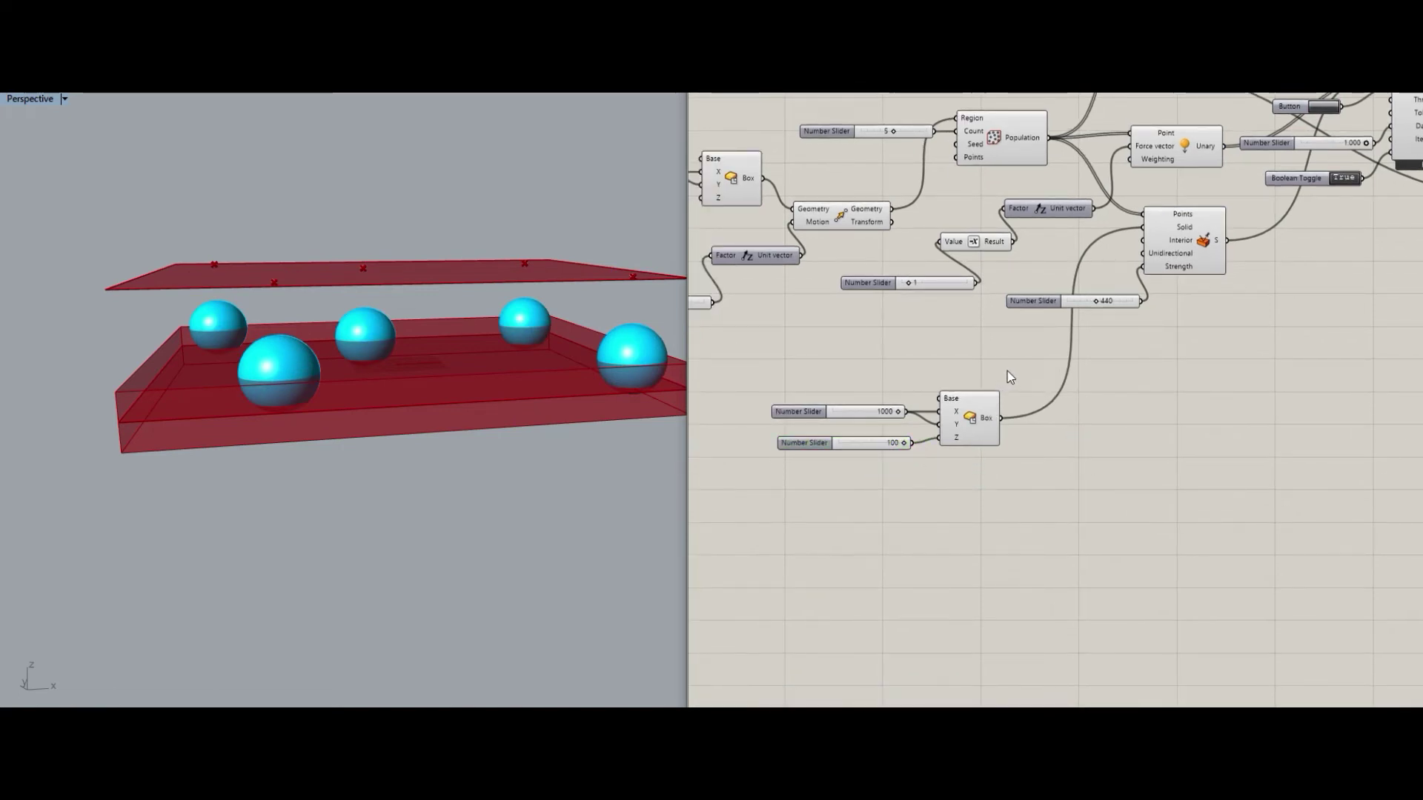
{"action": "left_click_drag", "start_coordinate": [1009, 371], "coordinate": [765, 487]}
{"action": "key", "text": "Delete"}
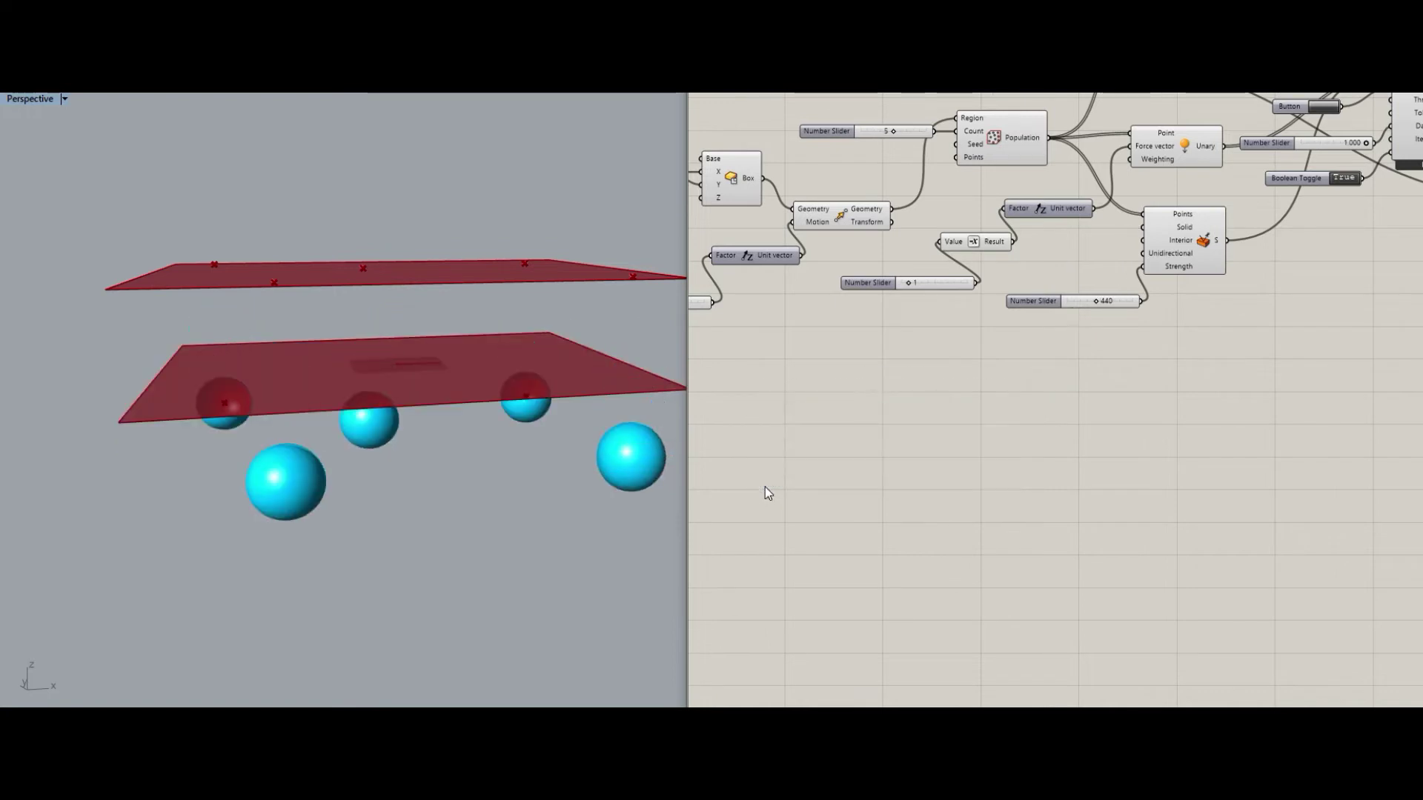
{"action": "right_click_drag", "start_coordinate": [866, 452], "coordinate": [895, 442]}
{"action": "scroll", "coordinate": [958, 355], "scroll_direction": "up", "scroll_amount": 1}
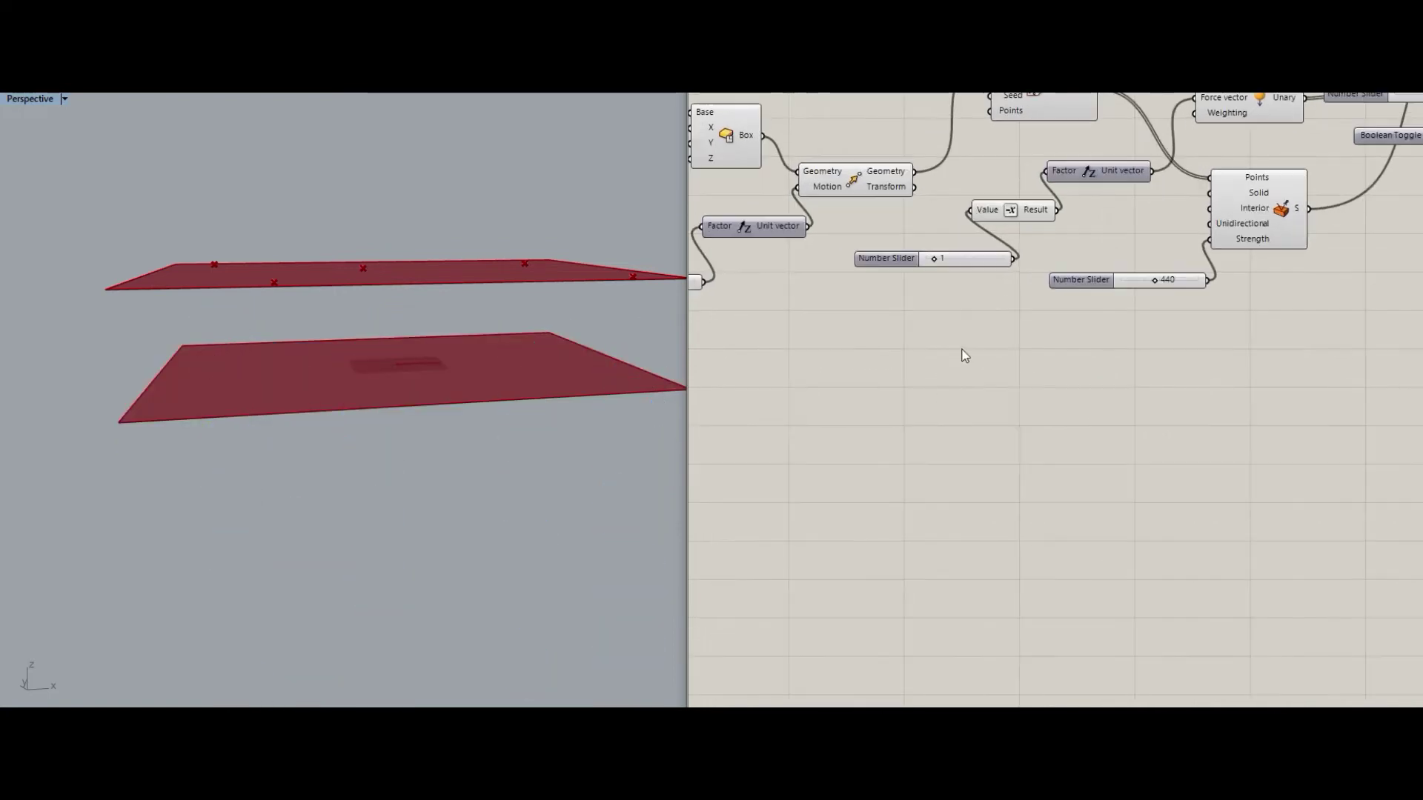
{"action": "right_click_drag", "start_coordinate": [955, 375], "coordinate": [918, 426]}
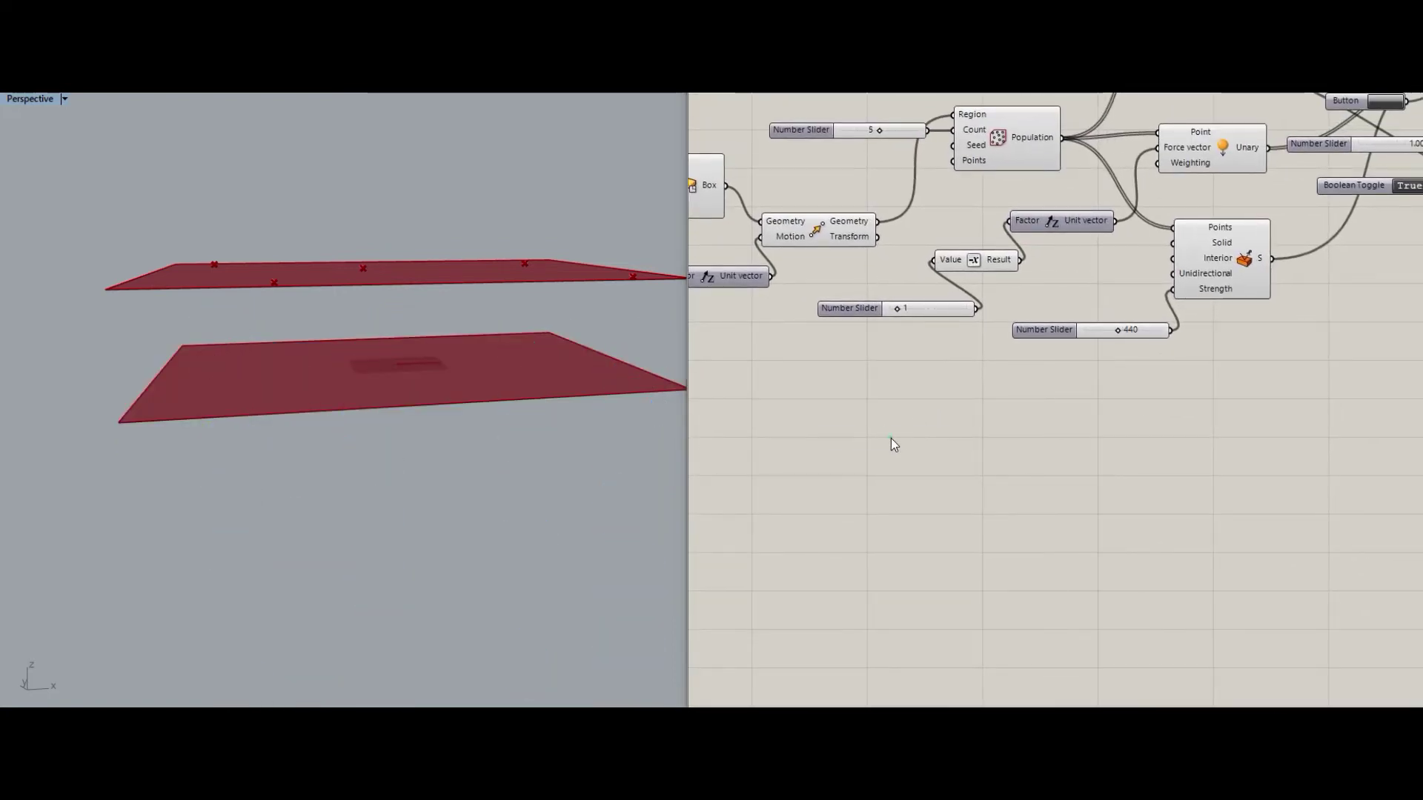
- Add an XY Plane component in the empty canvas area below the definition
{"action": "double_click", "coordinate": [891, 438]}
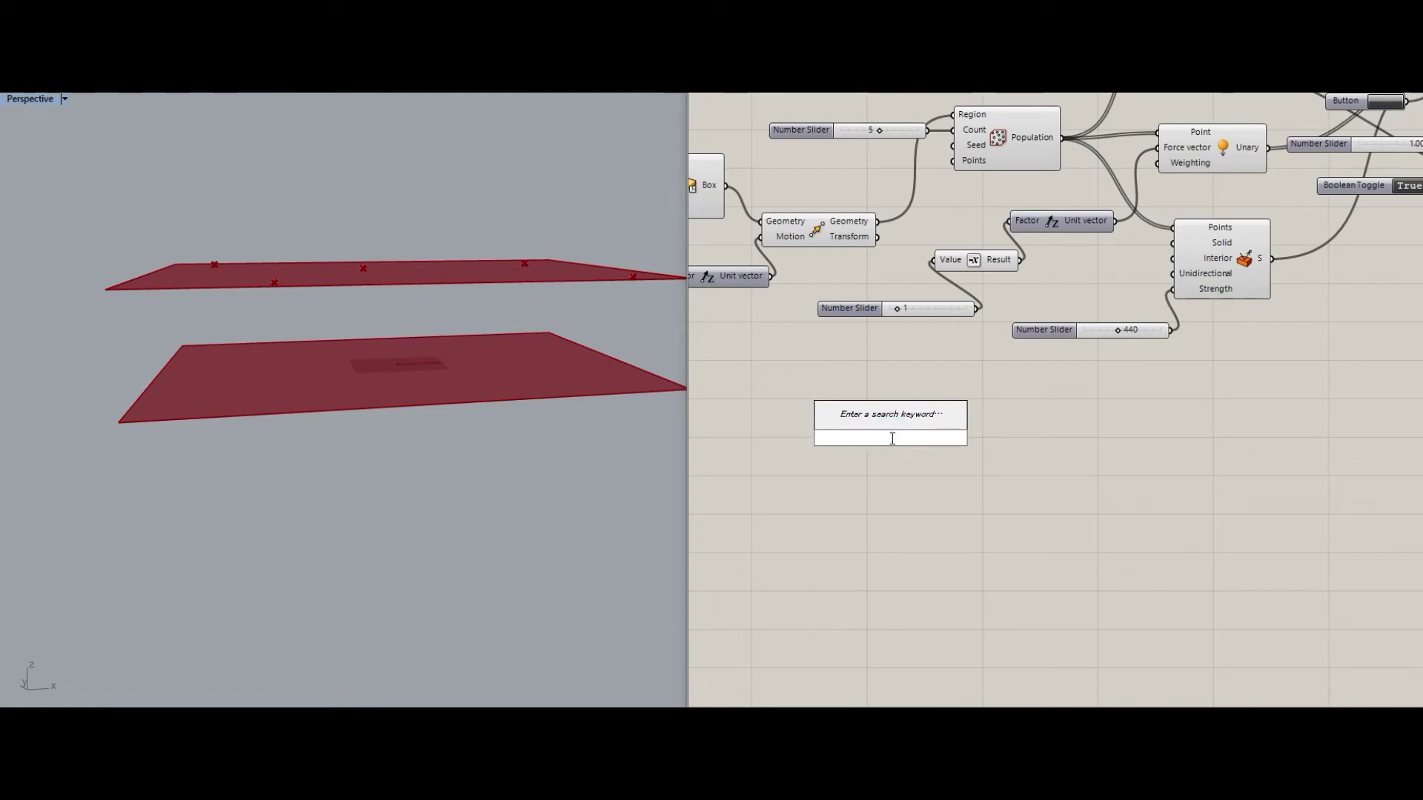
{"action": "type", "text": "xy"}
{"action": "key", "text": "Return"}
{"action": "left_click", "coordinate": [891, 440]}
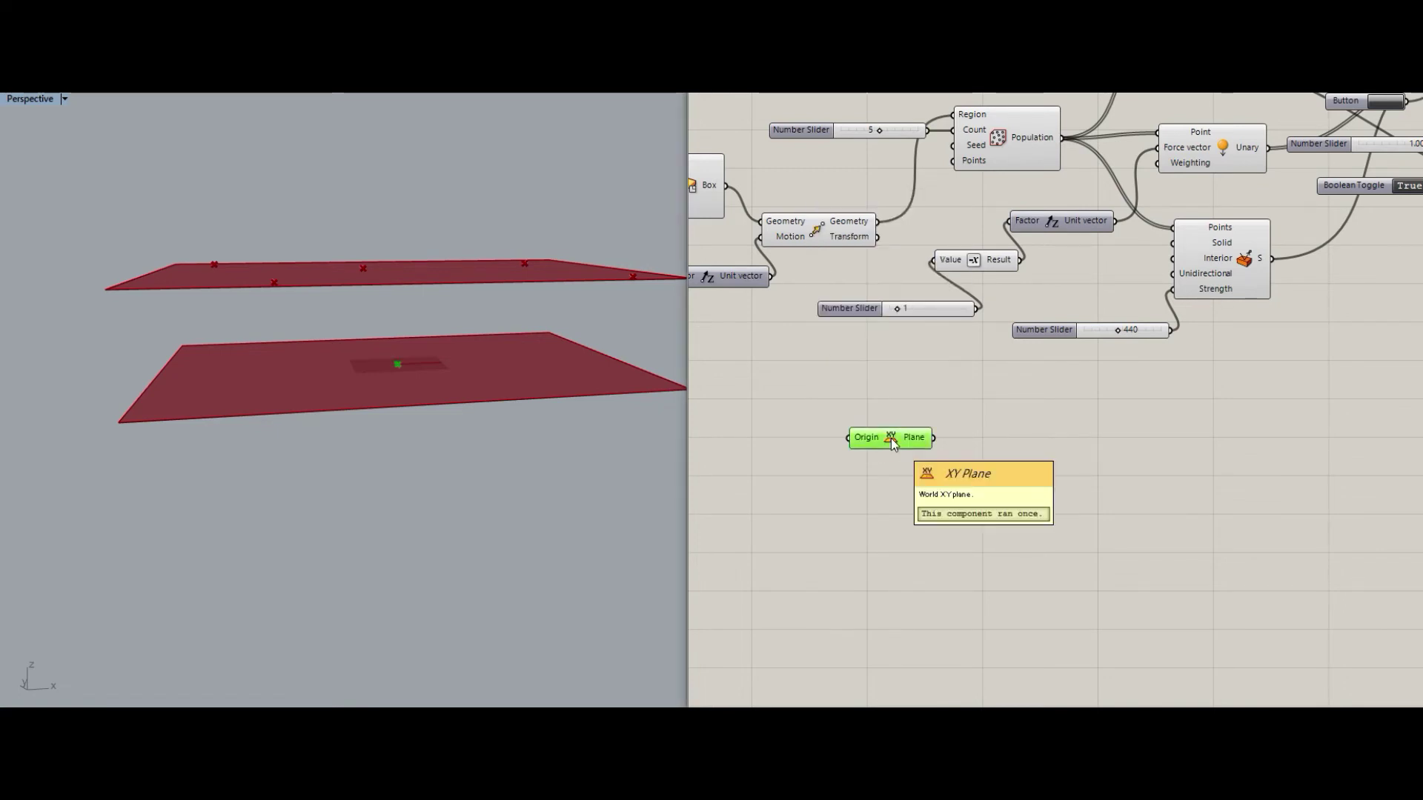
{"action": "left_click_drag", "start_coordinate": [892, 443], "coordinate": [853, 475]}
{"action": "right_click_drag", "start_coordinate": [944, 479], "coordinate": [961, 441]}
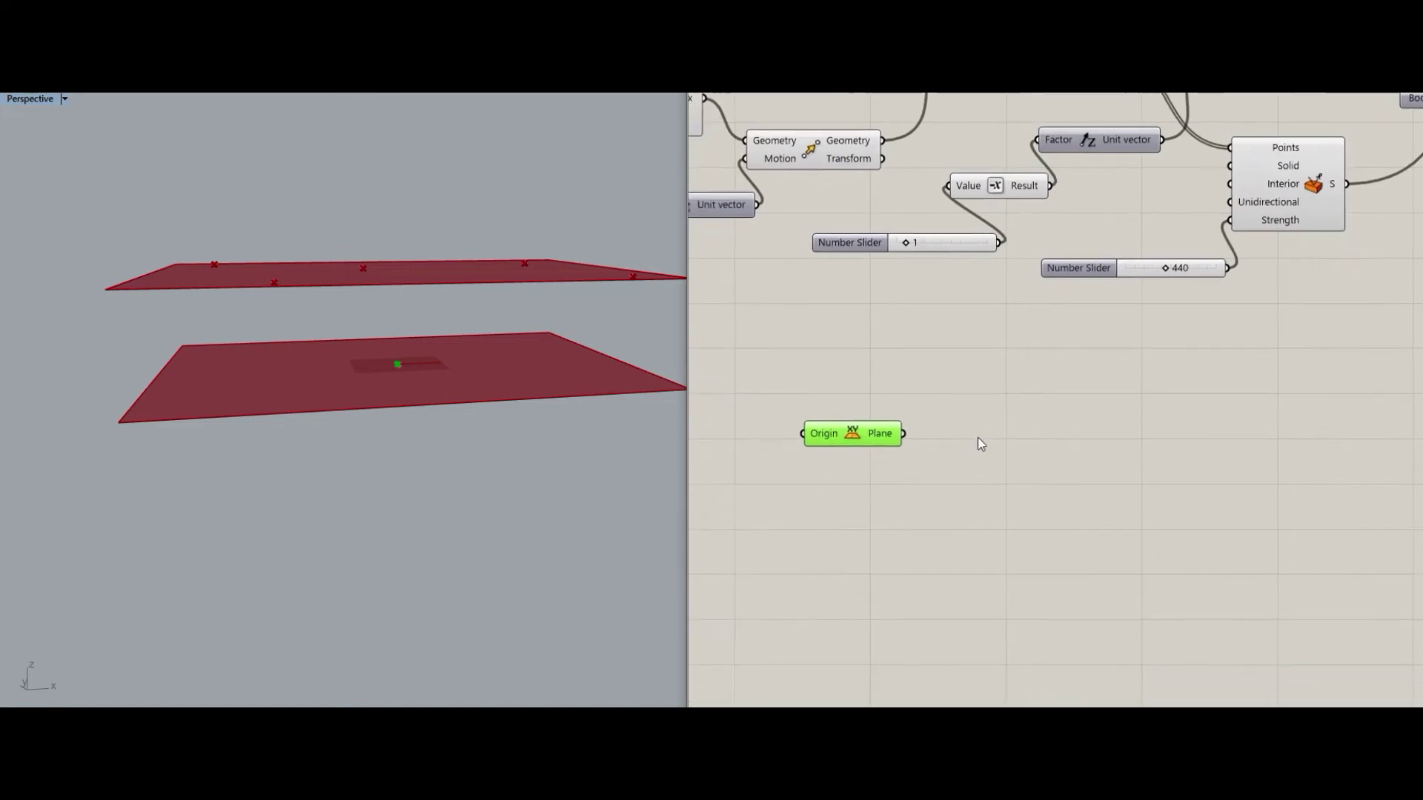
- Add a Sphere component, duplicate it below, and connect the XY Plane output to the Base inputs of both spheres
{"action": "double_click", "coordinate": [985, 448]}
{"action": "type", "text": "sp"}
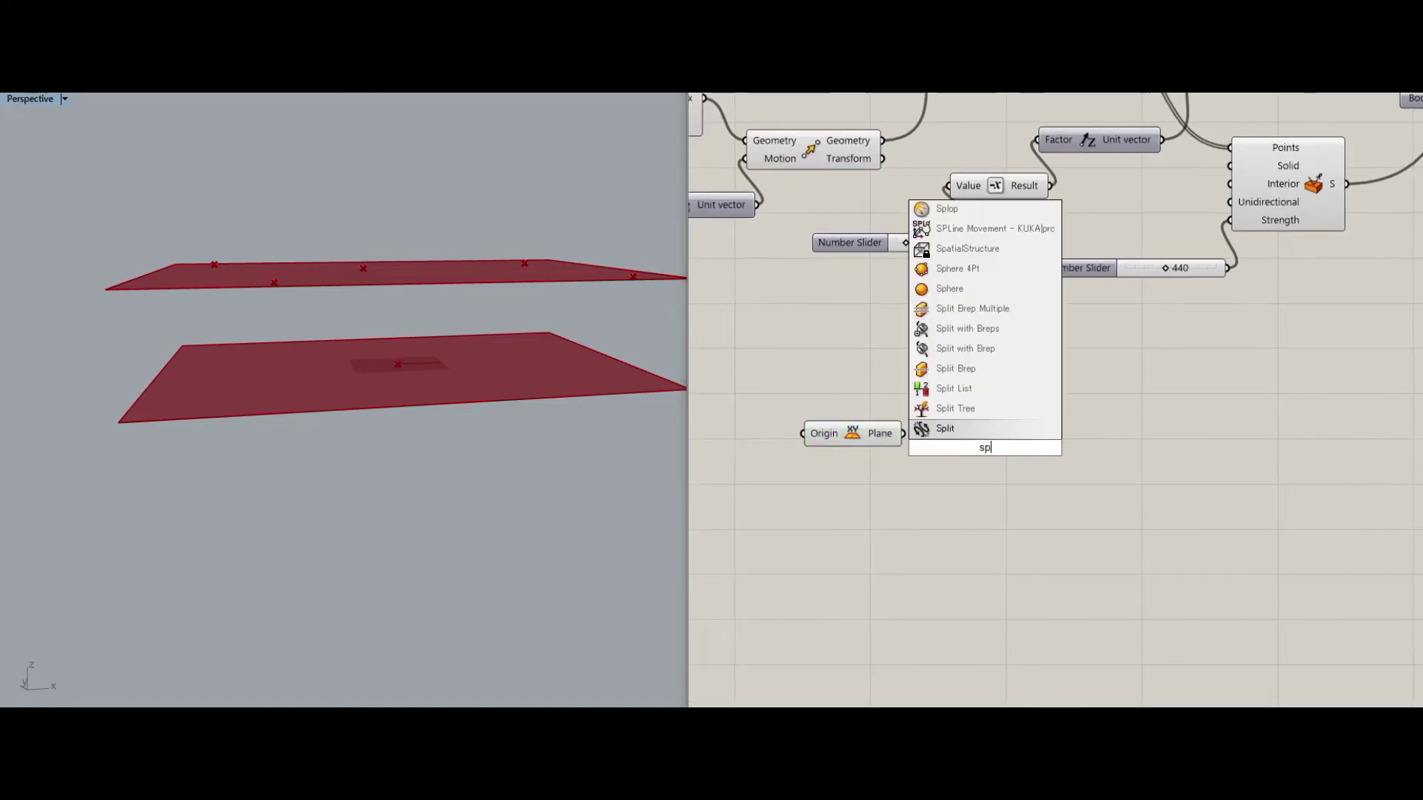
{"action": "left_click", "coordinate": [949, 288]}
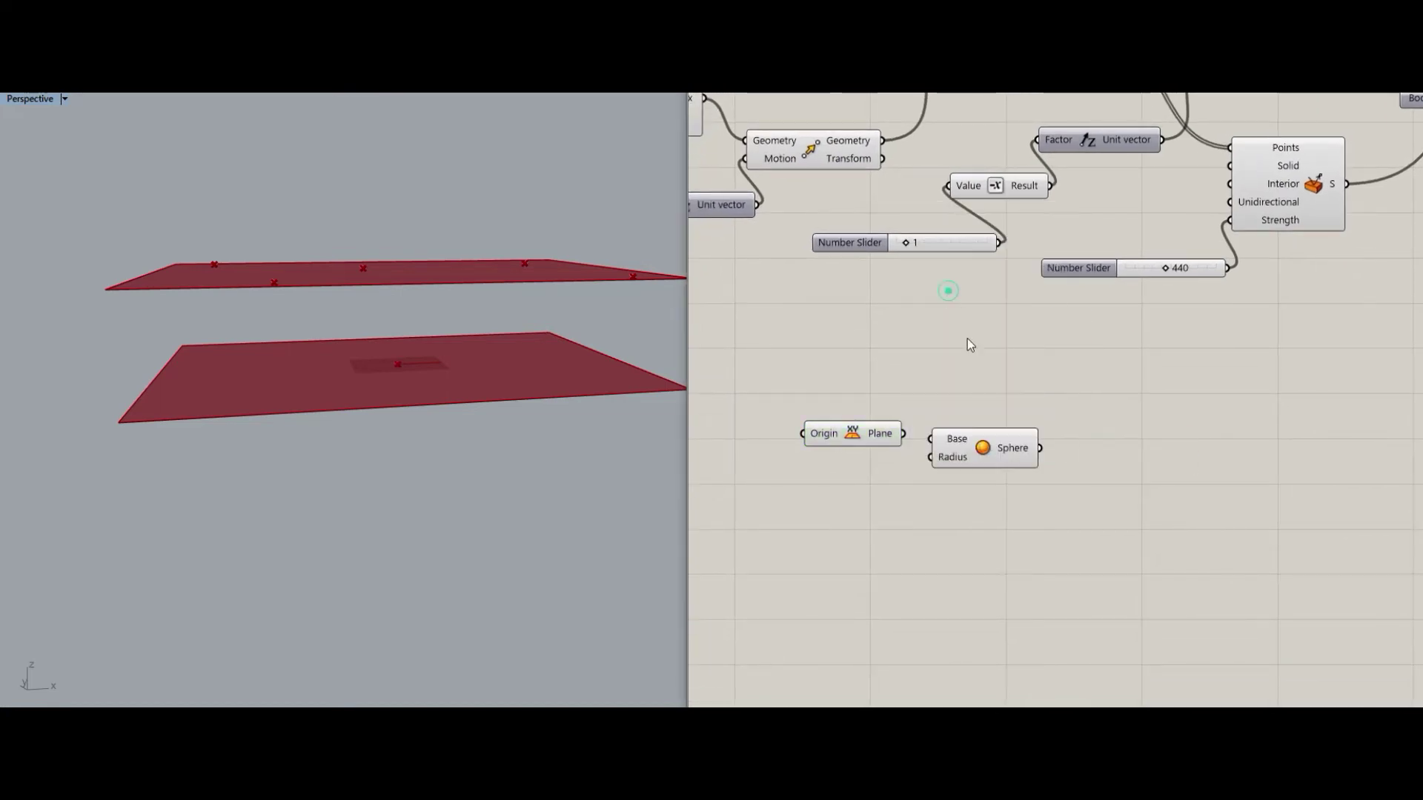
{"action": "left_click_drag", "start_coordinate": [981, 454], "coordinate": [1026, 554]}
{"action": "right_click_drag", "start_coordinate": [1060, 464], "coordinate": [1059, 424]}
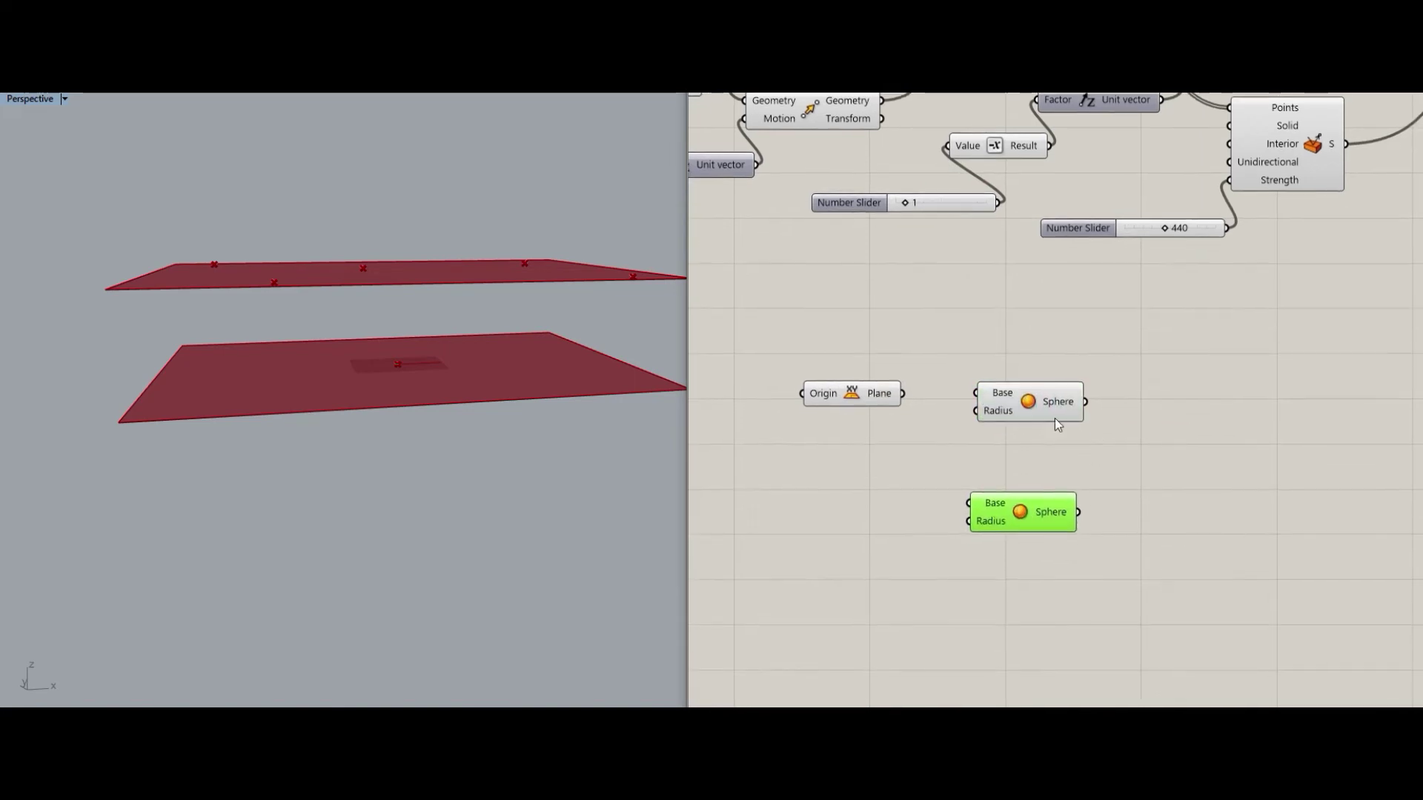
{"action": "left_click_drag", "start_coordinate": [904, 393], "coordinate": [978, 395]}
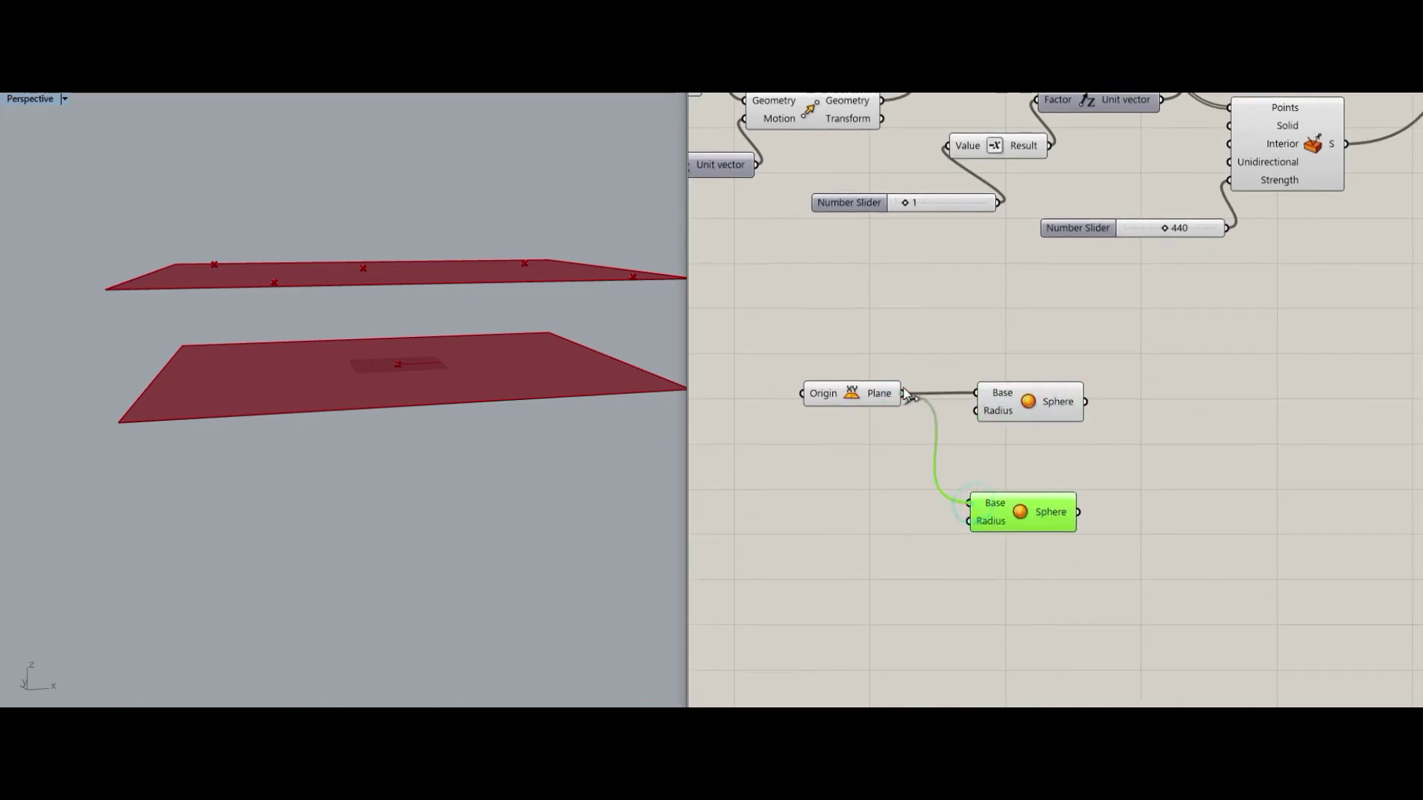
{"action": "left_click", "coordinate": [884, 492]}
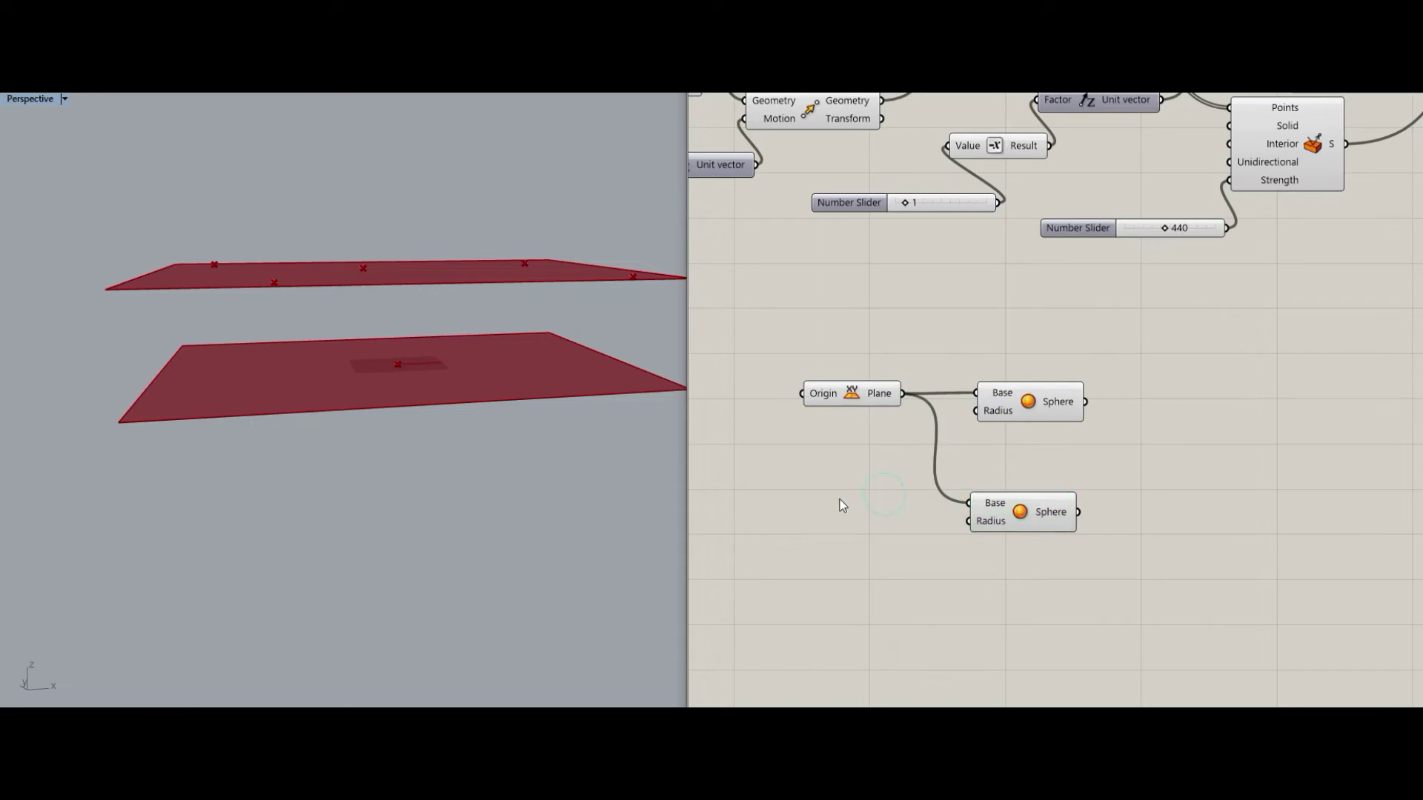
- Add a Number Slider with value 2000 and connect it to the Radius inputs of both Sphere components
{"action": "double_click", "coordinate": [785, 486]}
{"action": "type", "text": "2000"}
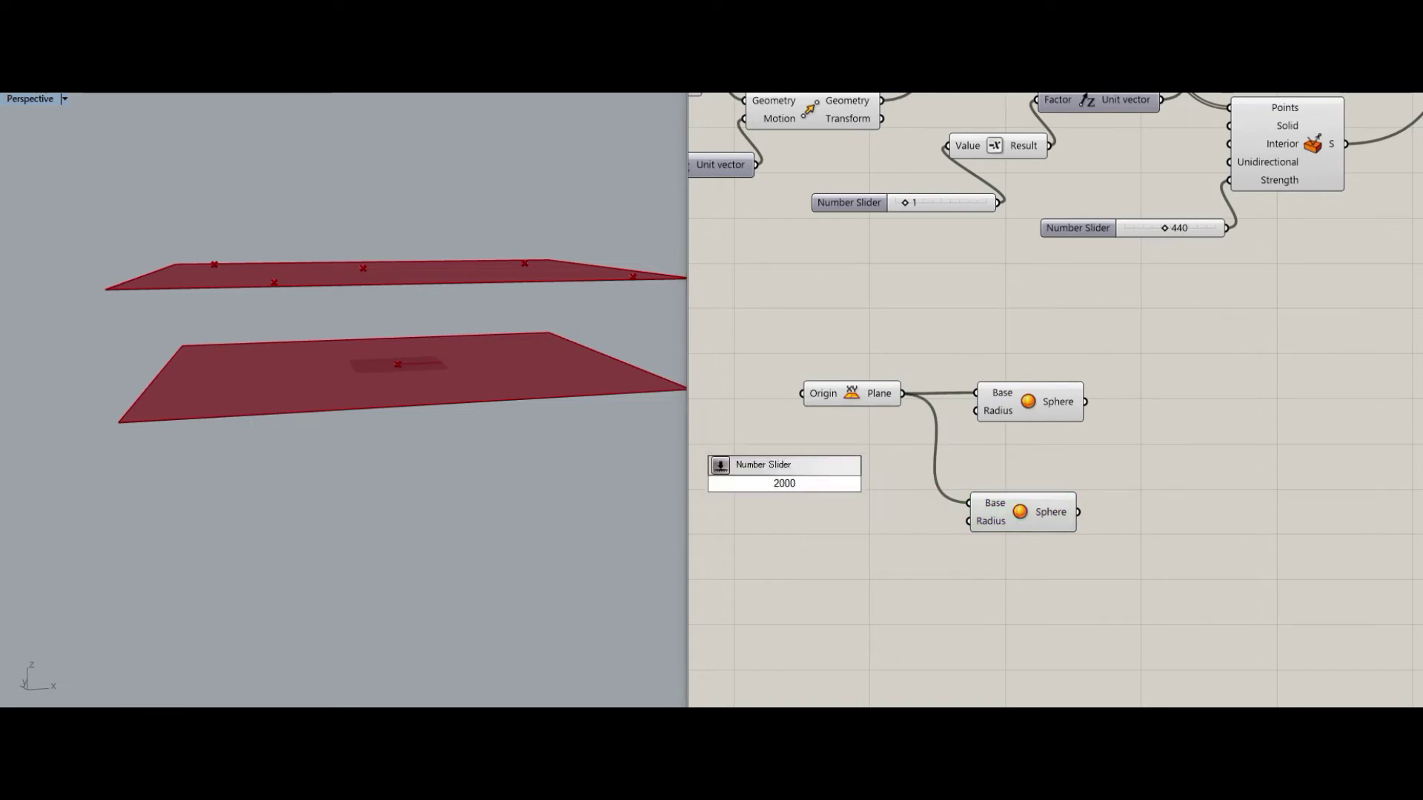
{"action": "key", "text": "Return"}
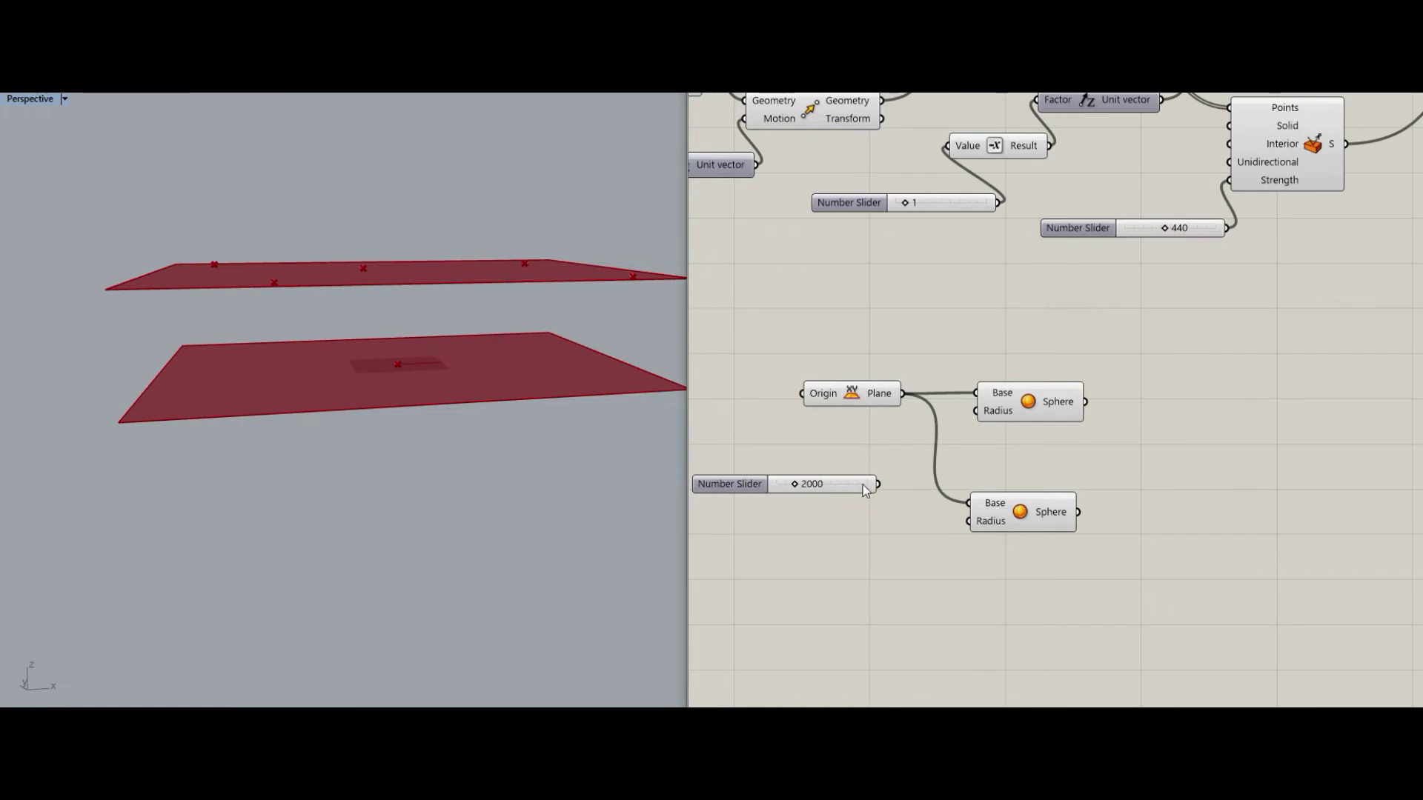
{"action": "left_click_drag", "start_coordinate": [866, 491], "coordinate": [826, 477]}
{"action": "right_click_drag", "start_coordinate": [851, 467], "coordinate": [912, 436]}
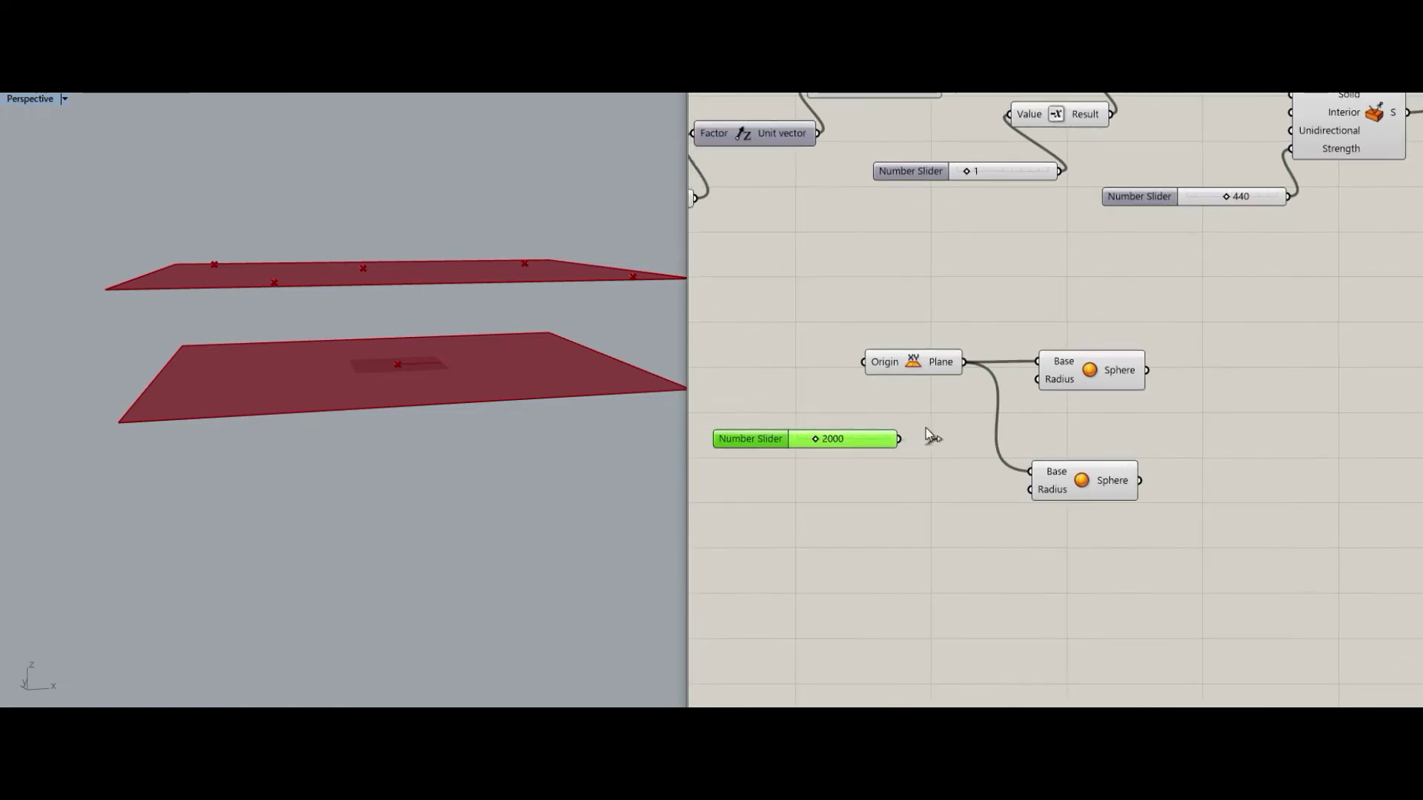
{"action": "left_click_drag", "start_coordinate": [899, 439], "coordinate": [1037, 379]}
{"action": "left_click_drag", "start_coordinate": [1033, 491], "coordinate": [898, 439]}
{"action": "scroll", "coordinate": [486, 480], "scroll_direction": "down", "scroll_amount": 6}
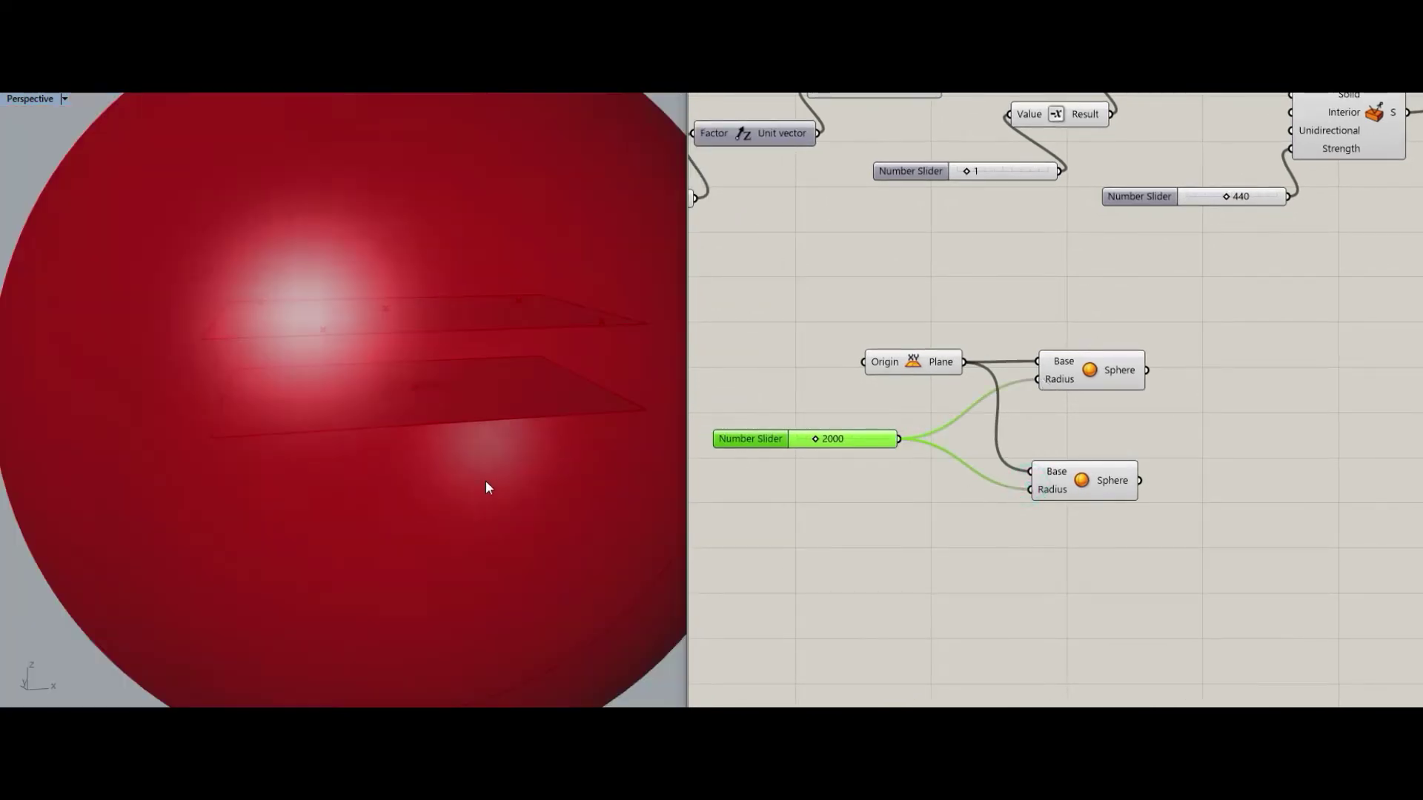
{"action": "scroll", "coordinate": [503, 441], "scroll_direction": "up", "scroll_amount": 3}
{"action": "scroll", "coordinate": [521, 429], "scroll_direction": "down", "scroll_amount": 4}
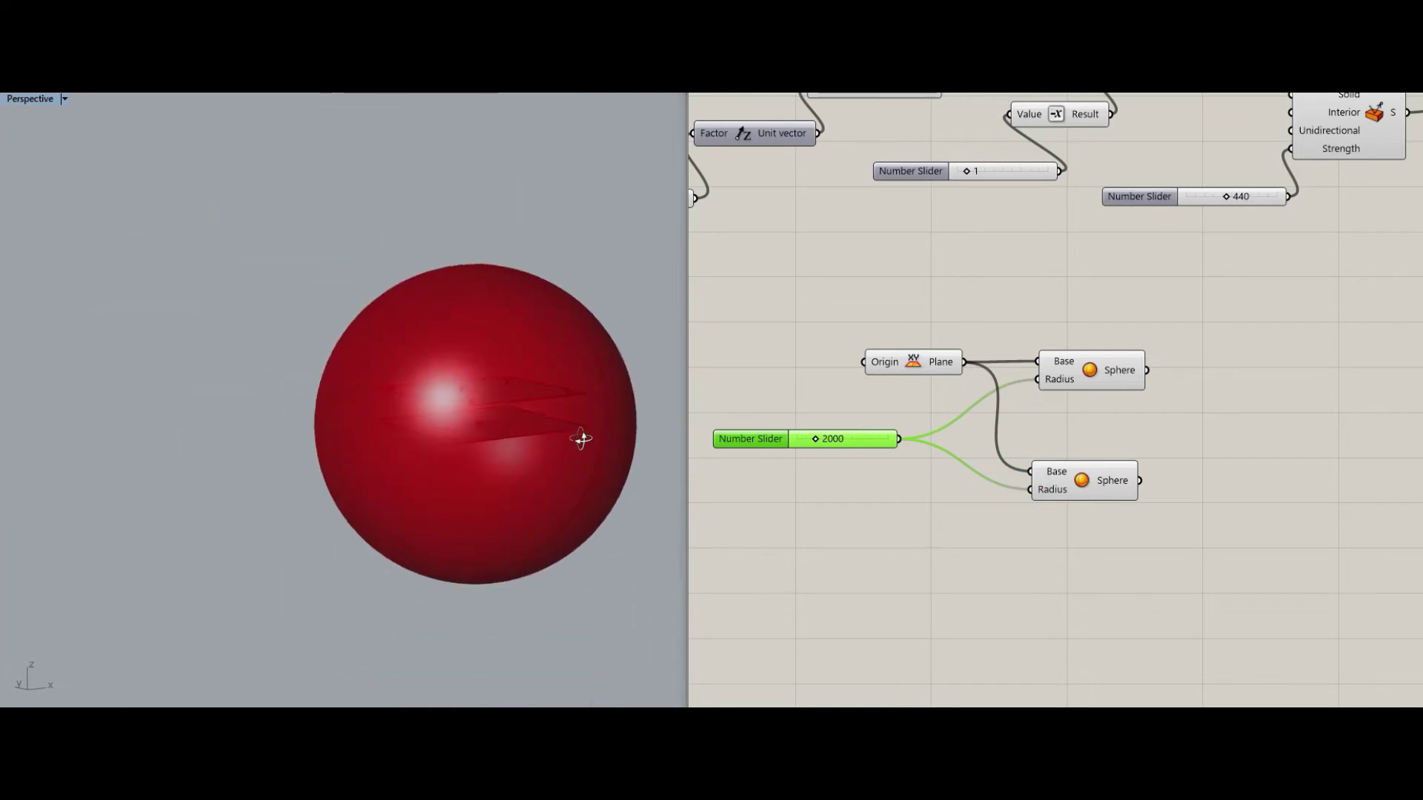
- Subtract a new Number Slider value of 20 from the 2000 slider and use the result as the lower sphere's radius
{"action": "scroll", "coordinate": [916, 492], "scroll_direction": "up", "scroll_amount": 1}
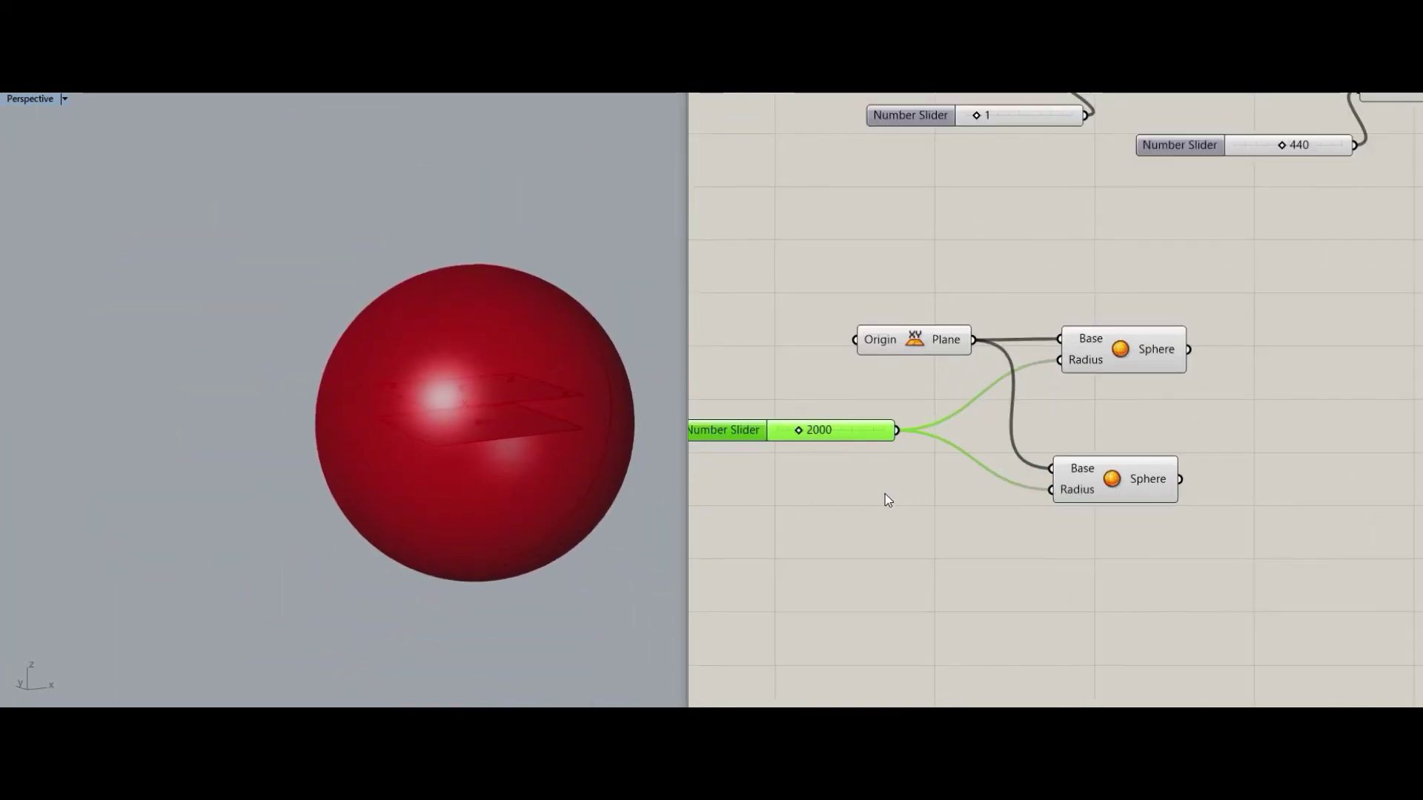
{"action": "double_click", "coordinate": [883, 495]}
{"action": "type", "text": "-"}
{"action": "key", "text": "Return"}
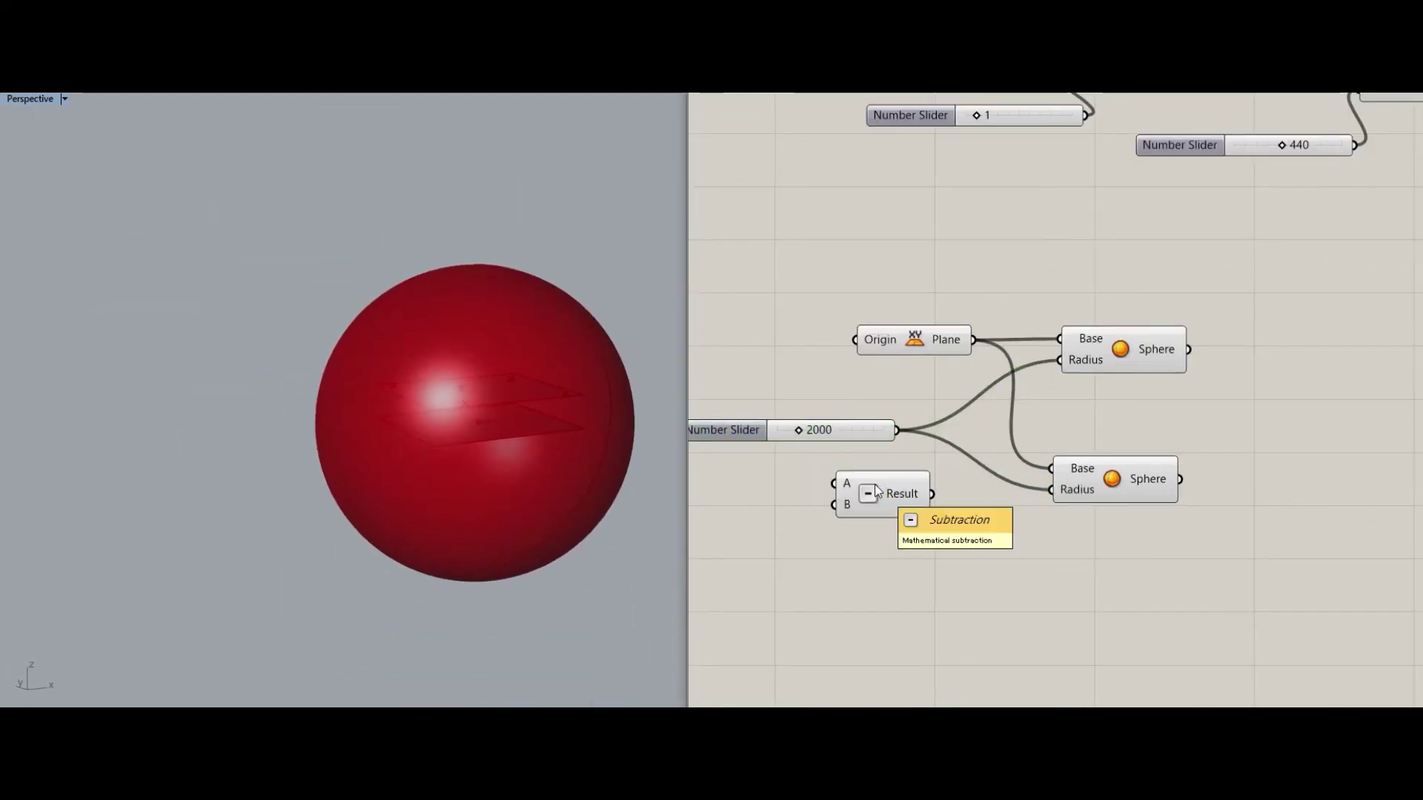
{"action": "double_click", "coordinate": [782, 505]}
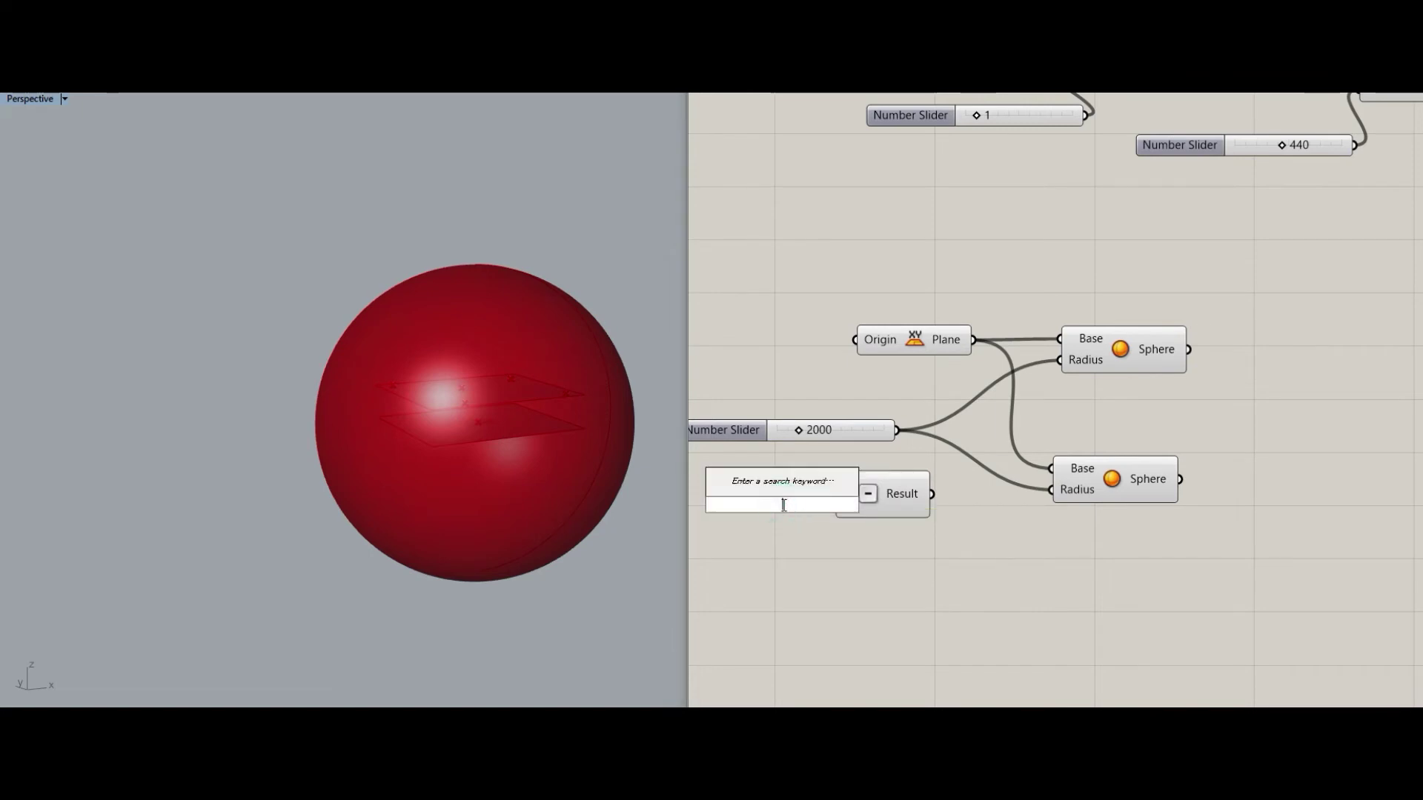
{"action": "type", "text": "20"}
{"action": "key", "text": "Return"}
{"action": "left_click_drag", "start_coordinate": [883, 472], "coordinate": [899, 439]}
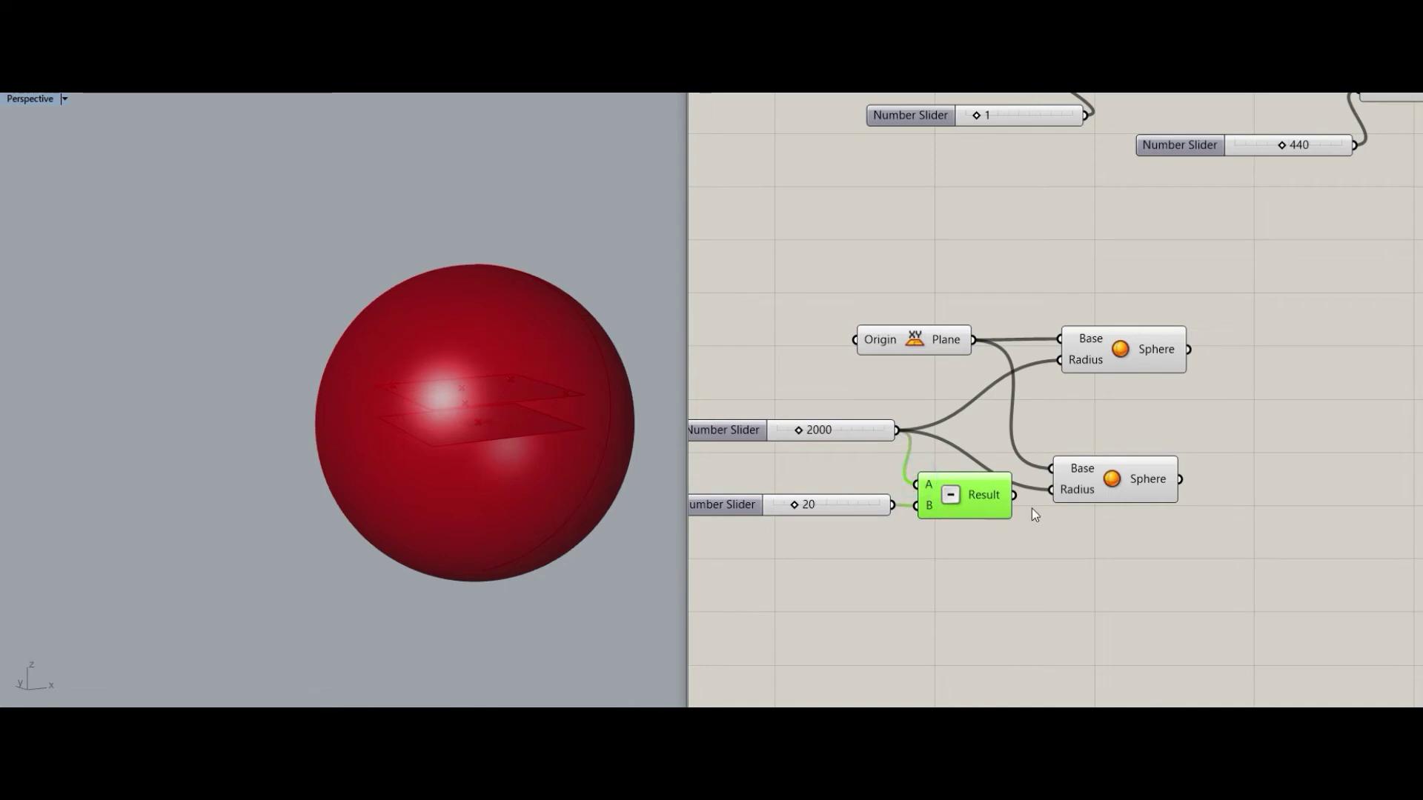
{"action": "left_click_drag", "start_coordinate": [1053, 493], "coordinate": [1052, 490]}
{"action": "left_click", "coordinate": [1086, 478]}
{"action": "left_click", "coordinate": [1134, 349]}
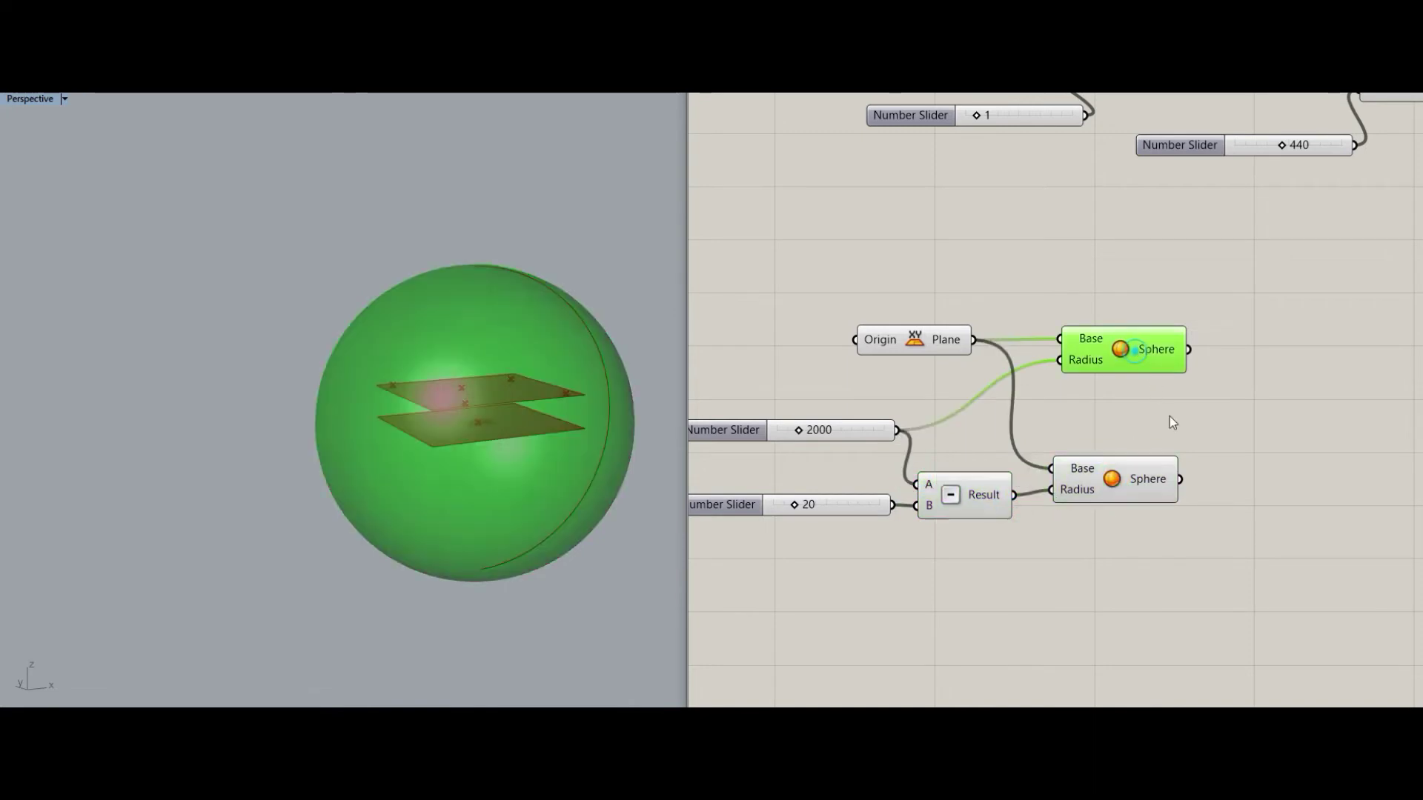
- Add a Solid Difference component with the larger sphere as Breps A and the smaller sphere as Breps B
{"action": "right_click_drag", "start_coordinate": [1160, 429], "coordinate": [1062, 428]}
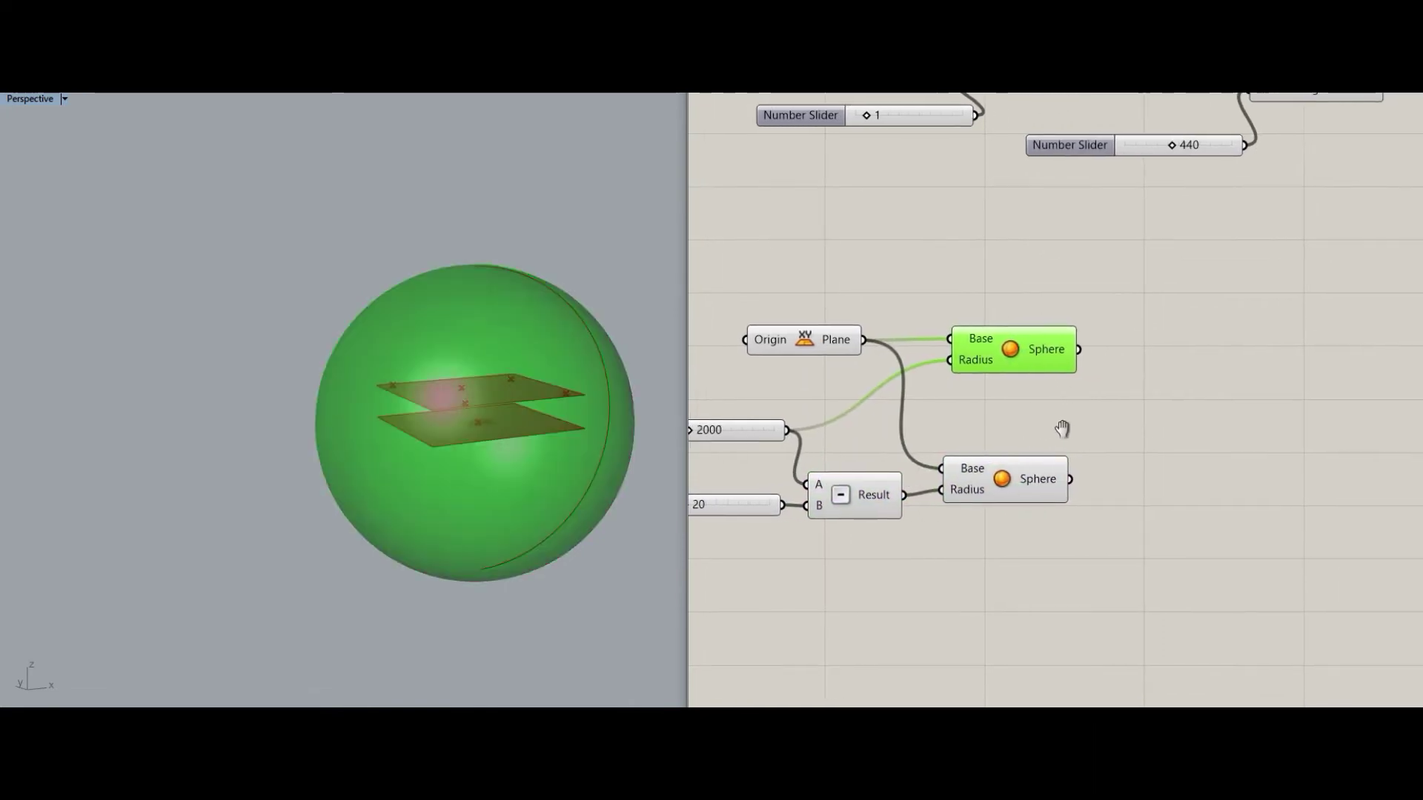
{"action": "double_click", "coordinate": [1146, 393]}
{"action": "type", "text": "soli"}
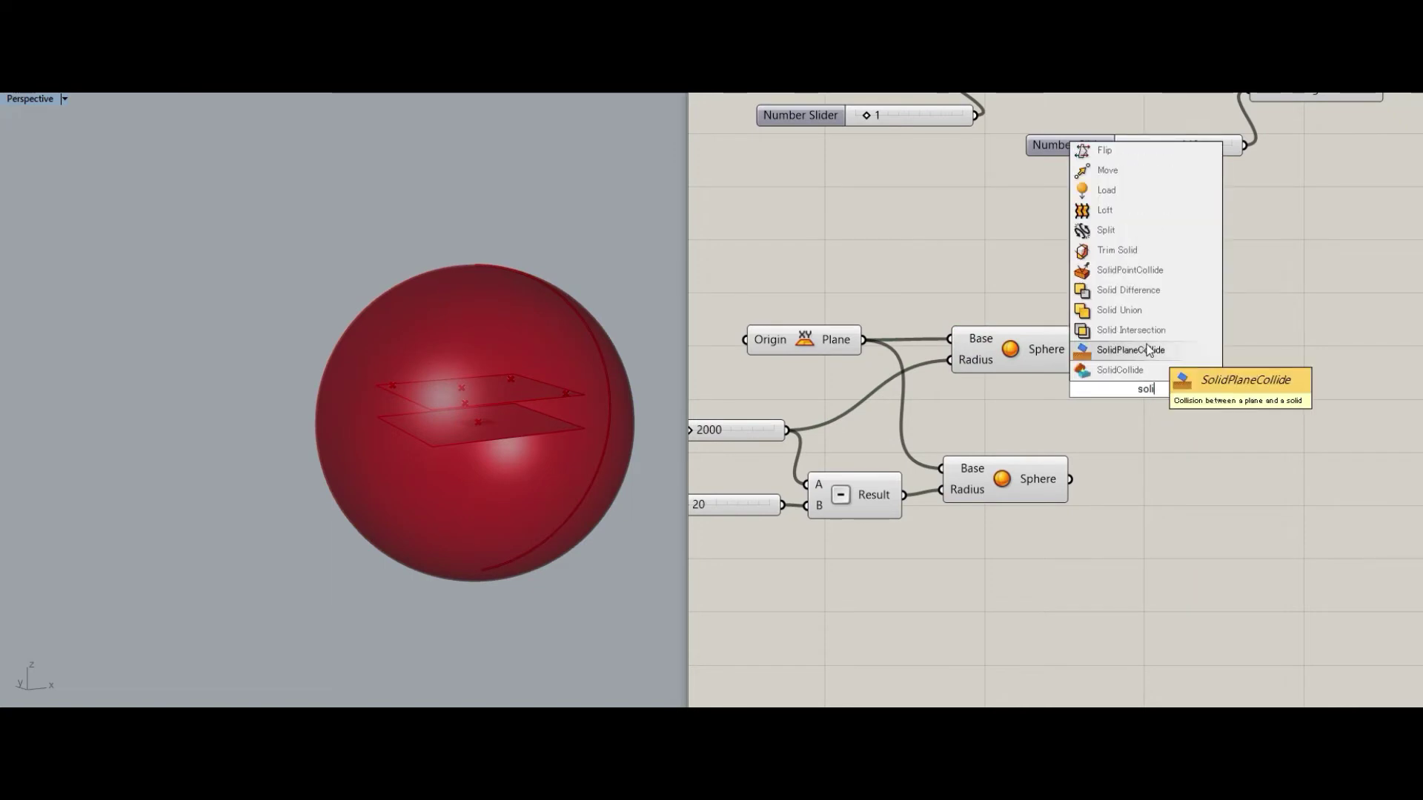
{"action": "left_click", "coordinate": [1133, 289]}
{"action": "left_click", "coordinate": [1031, 352]}
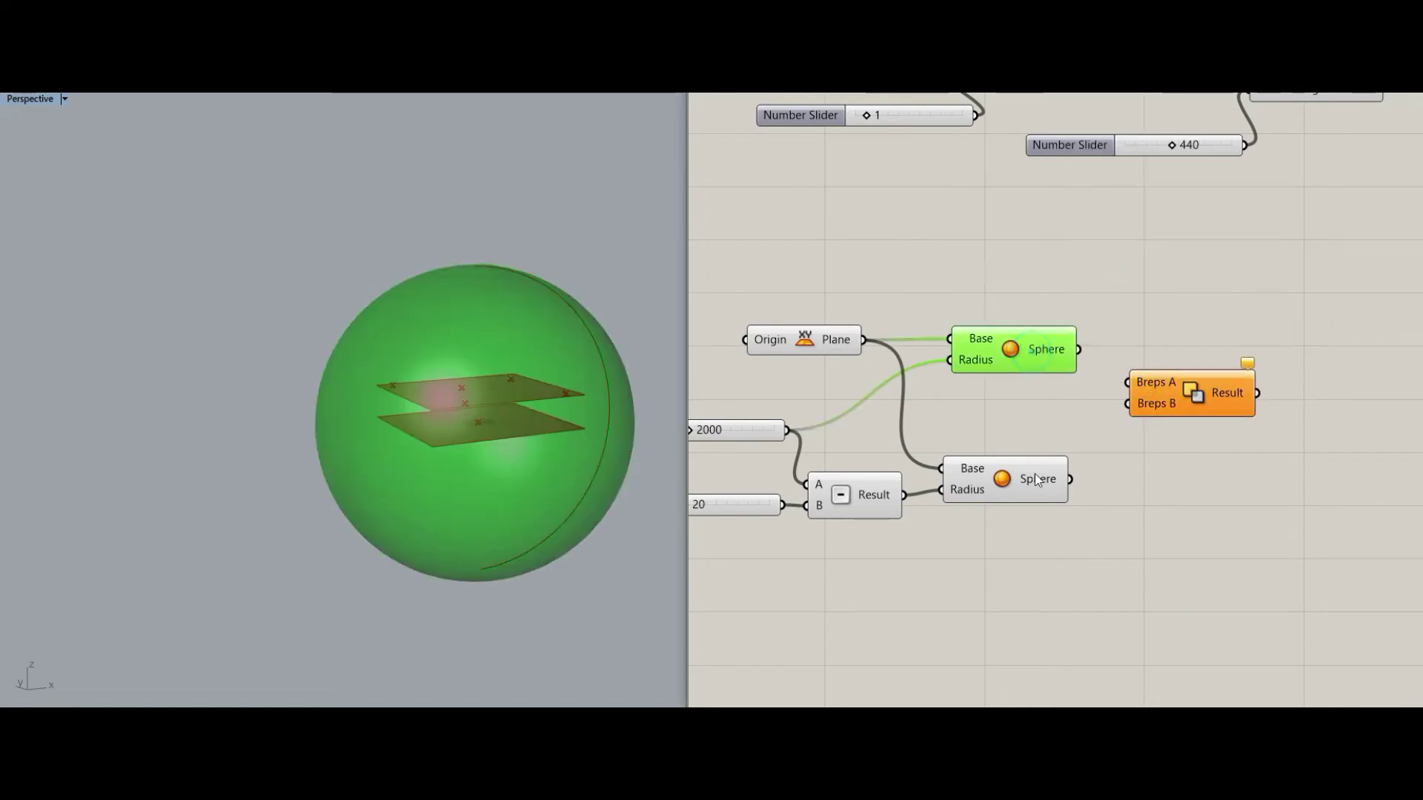
{"action": "left_click", "coordinate": [1033, 482]}
{"action": "left_click_drag", "start_coordinate": [1079, 349], "coordinate": [1178, 373]}
{"action": "left_click", "coordinate": [1313, 287]}
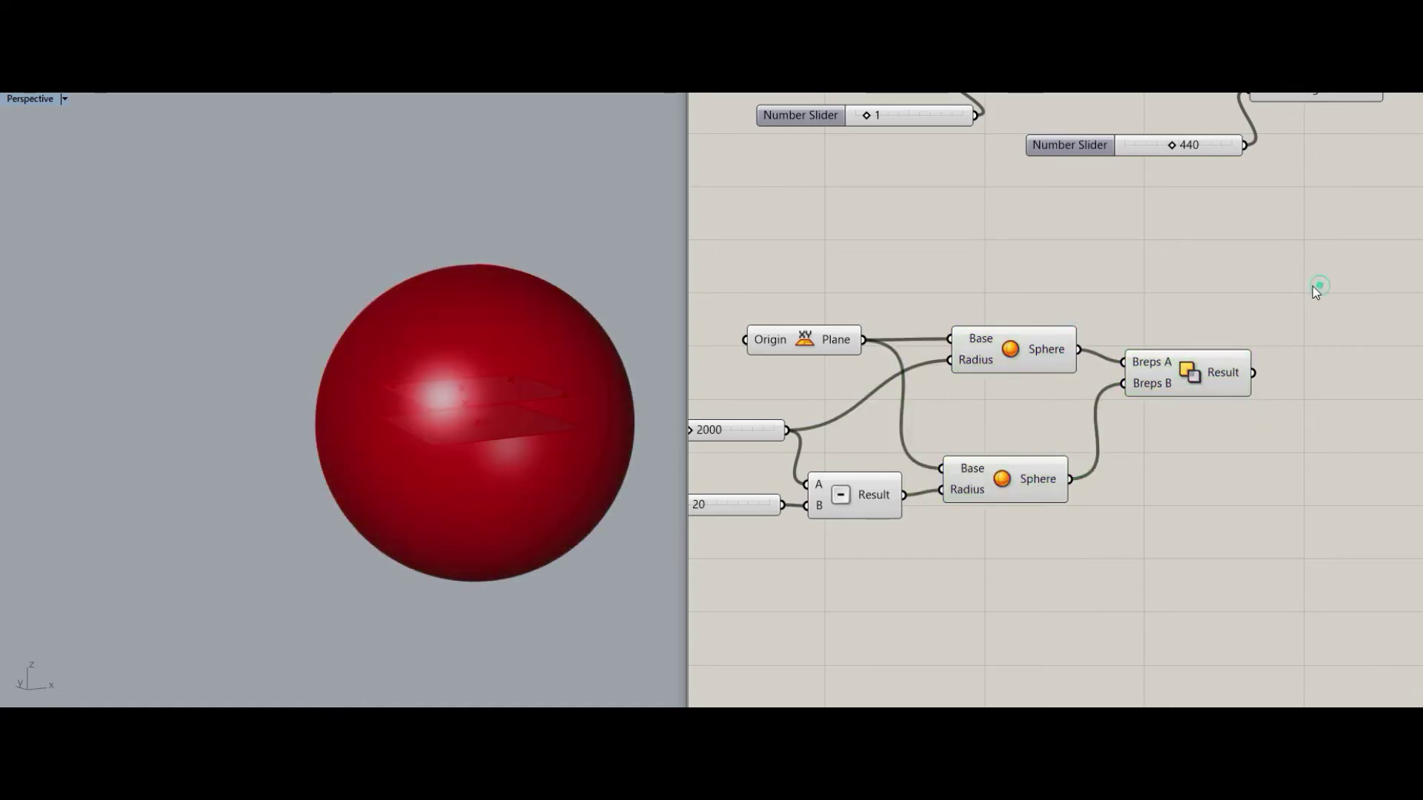
- Connect the Solid Difference result to the collision component's Solid input and restart the simulation
{"action": "right_click_drag", "start_coordinate": [1285, 310], "coordinate": [1139, 399]}
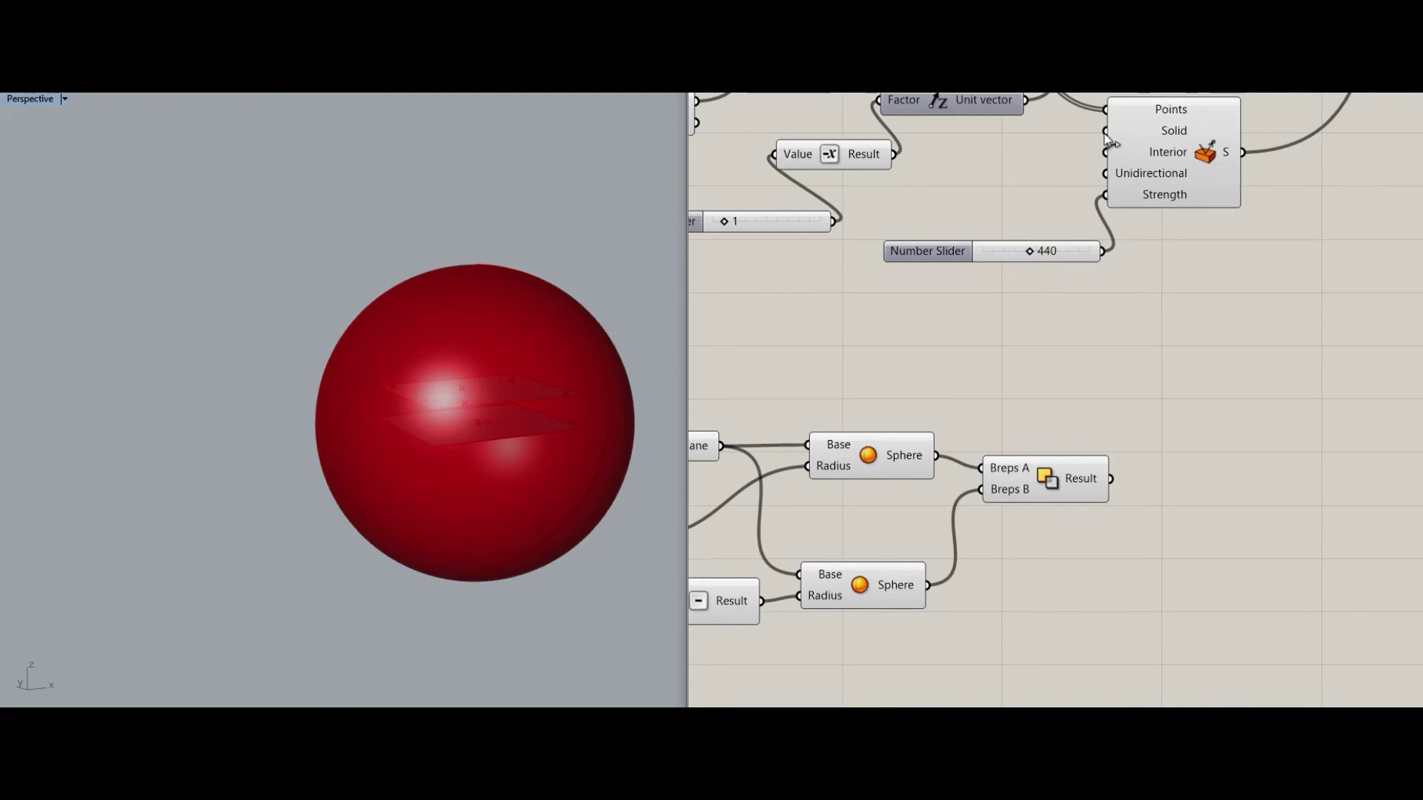
{"action": "left_click_drag", "start_coordinate": [1106, 133], "coordinate": [1109, 479]}
{"action": "right_click_drag", "start_coordinate": [1042, 389], "coordinate": [1096, 392]}
{"action": "scroll", "coordinate": [1102, 399], "scroll_direction": "down", "scroll_amount": 4}
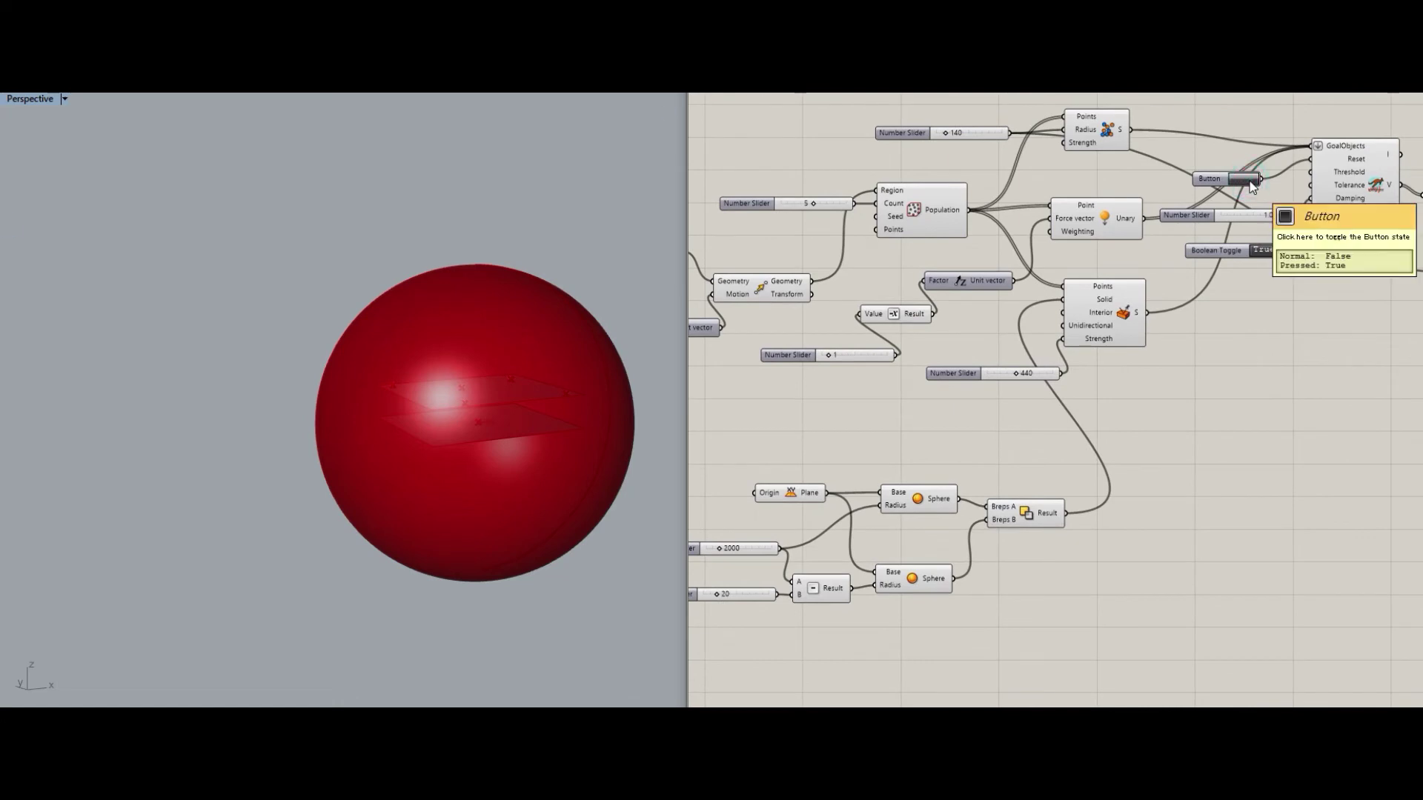
{"action": "left_click", "coordinate": [1244, 180]}
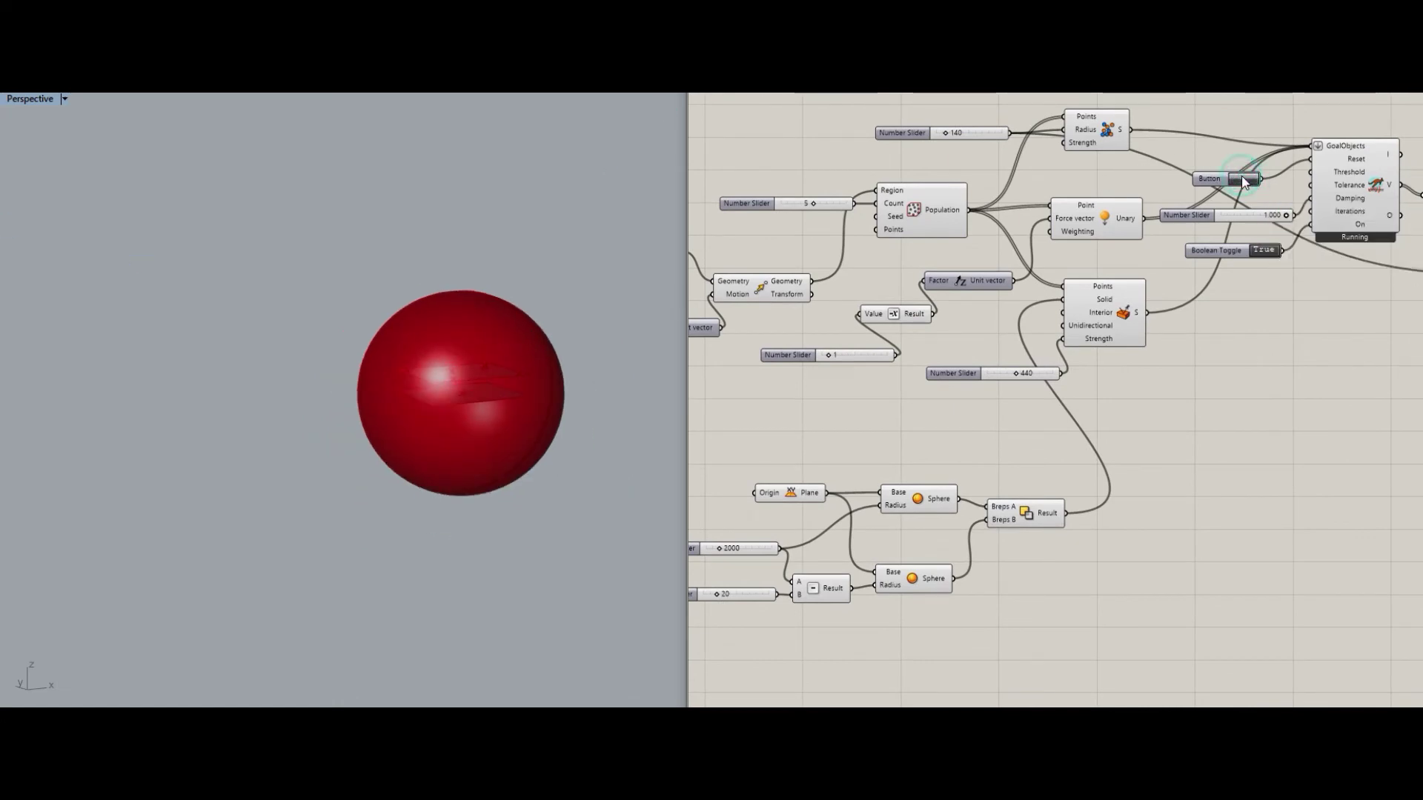
{"action": "scroll", "coordinate": [555, 380], "scroll_direction": "up", "scroll_amount": 3}
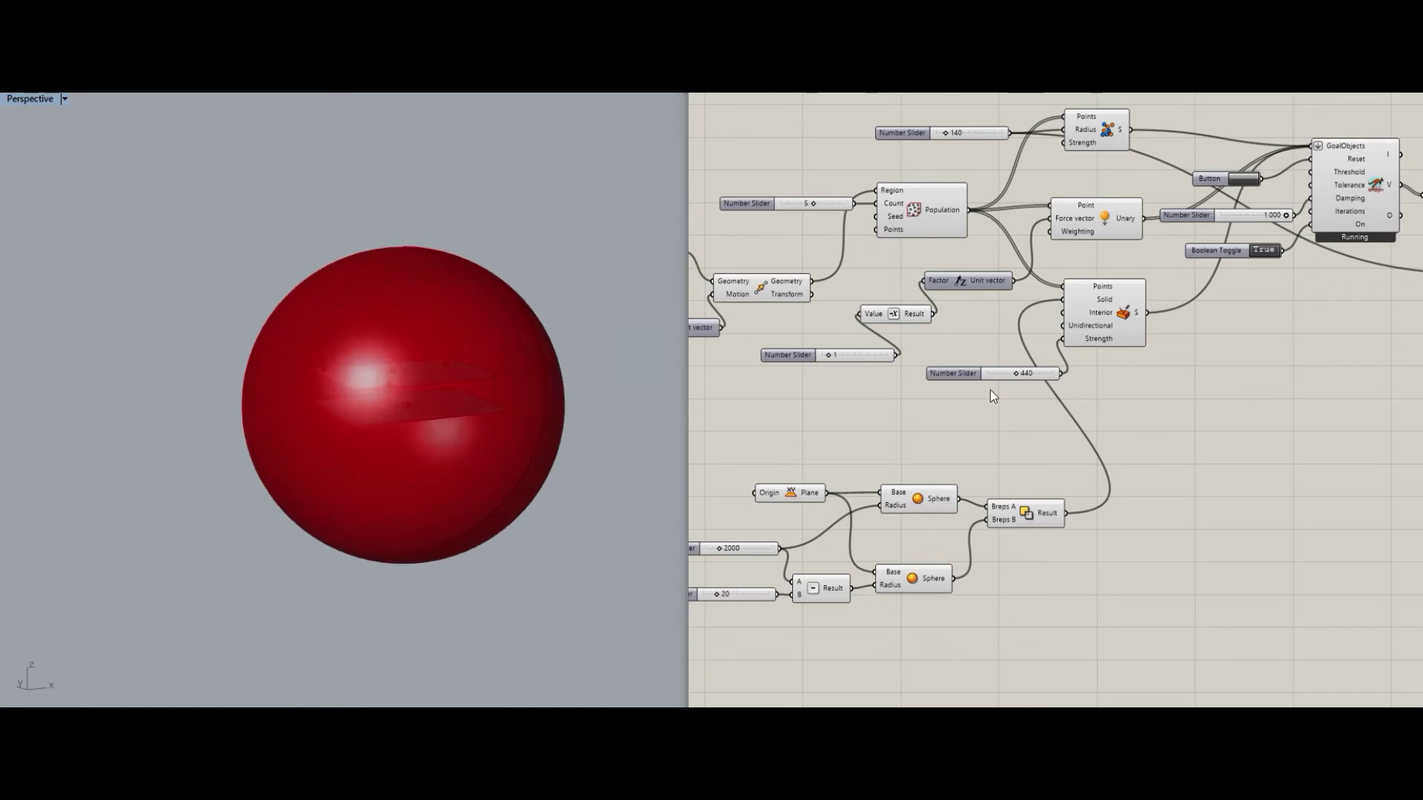
- Invert the collision component's Interior input
{"action": "scroll", "coordinate": [1085, 326], "scroll_direction": "up", "scroll_amount": 2}
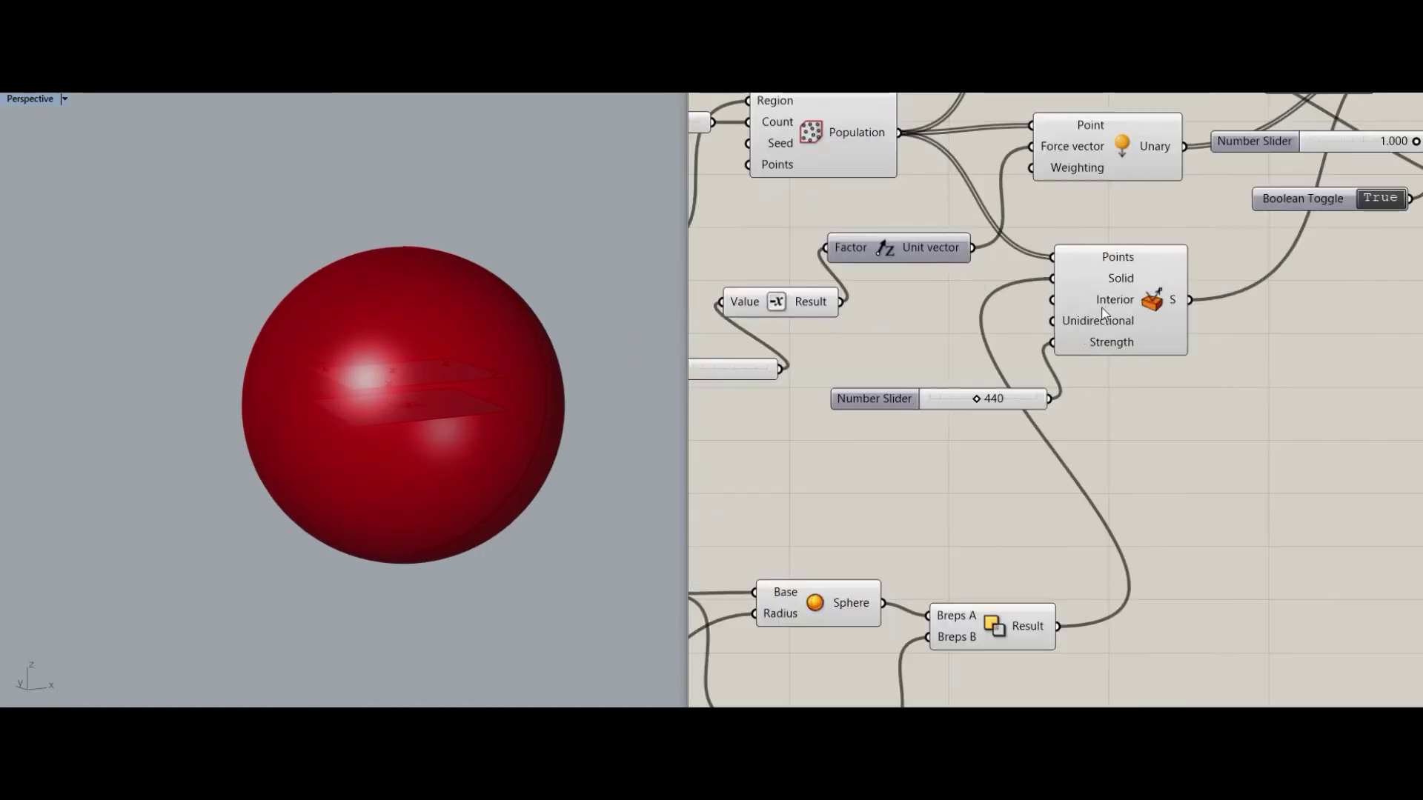
{"action": "right_click", "coordinate": [1100, 305]}
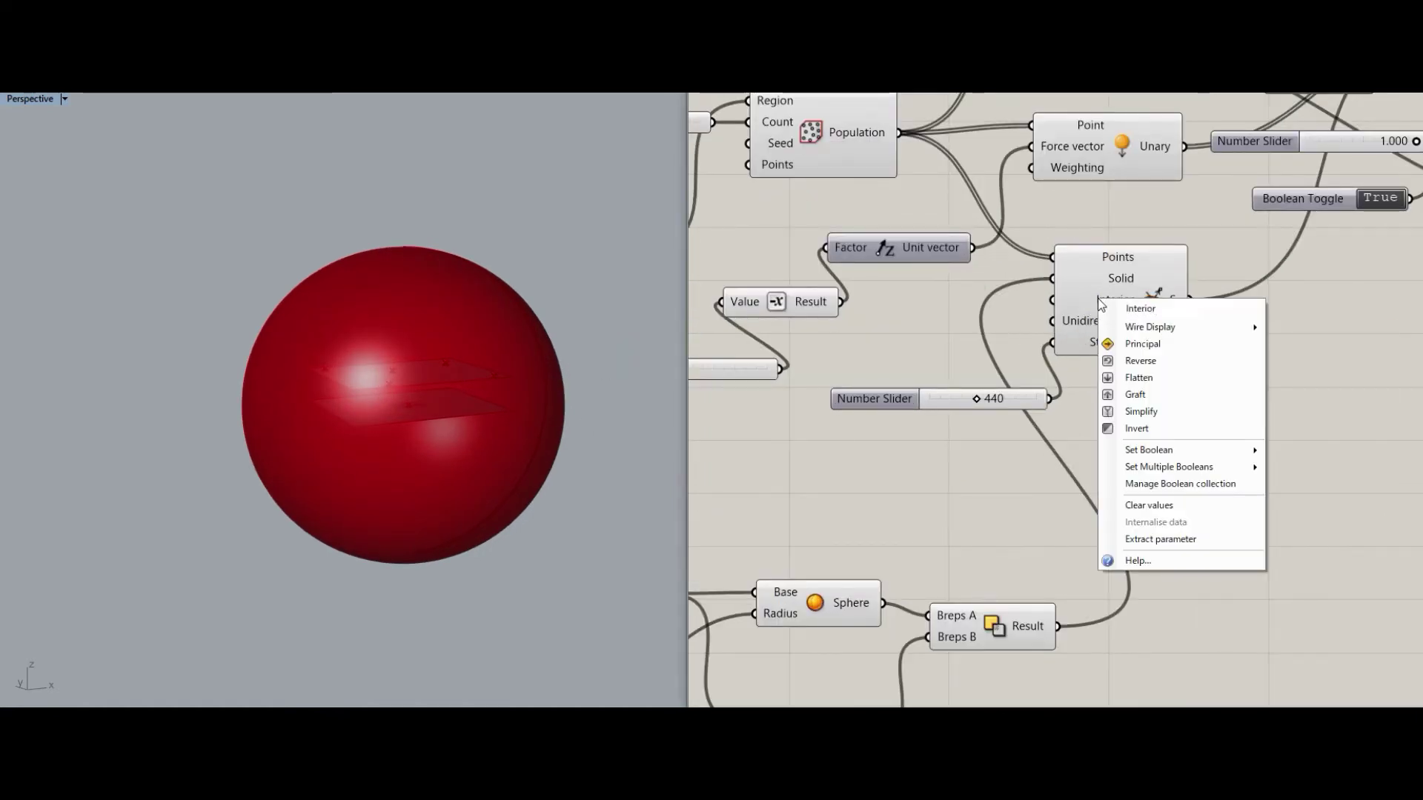
{"action": "left_click", "coordinate": [1110, 426]}
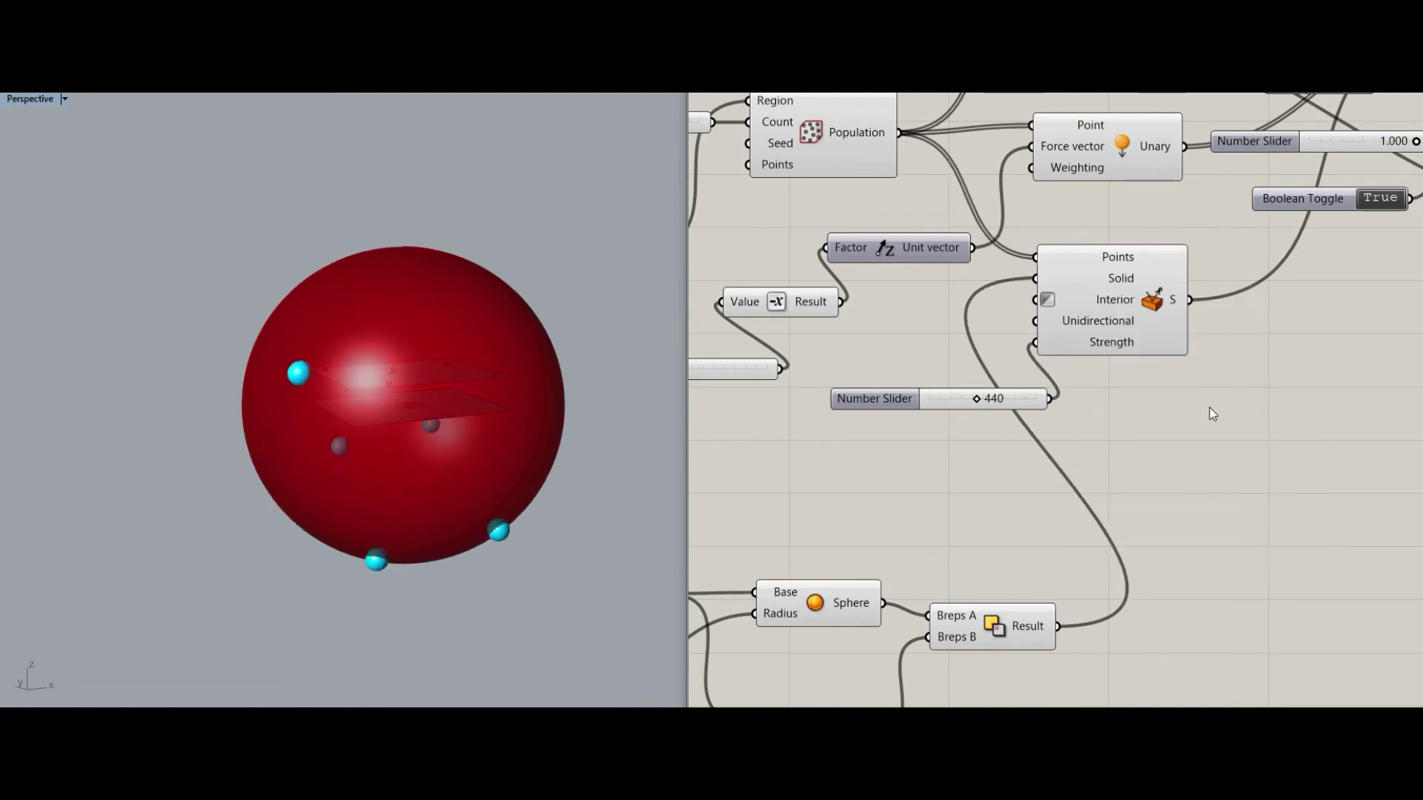
- Add a Move component above the point container and connect the solver's V output to its Geometry input
{"action": "right_click_drag", "start_coordinate": [1207, 406], "coordinate": [1149, 389]}
{"action": "scroll", "coordinate": [1253, 391], "scroll_direction": "down", "scroll_amount": 2}
{"action": "right_click_drag", "start_coordinate": [1276, 391], "coordinate": [959, 381]}
{"action": "right_click_drag", "start_coordinate": [1201, 372], "coordinate": [1085, 394]}
{"action": "left_click", "coordinate": [1157, 286]}
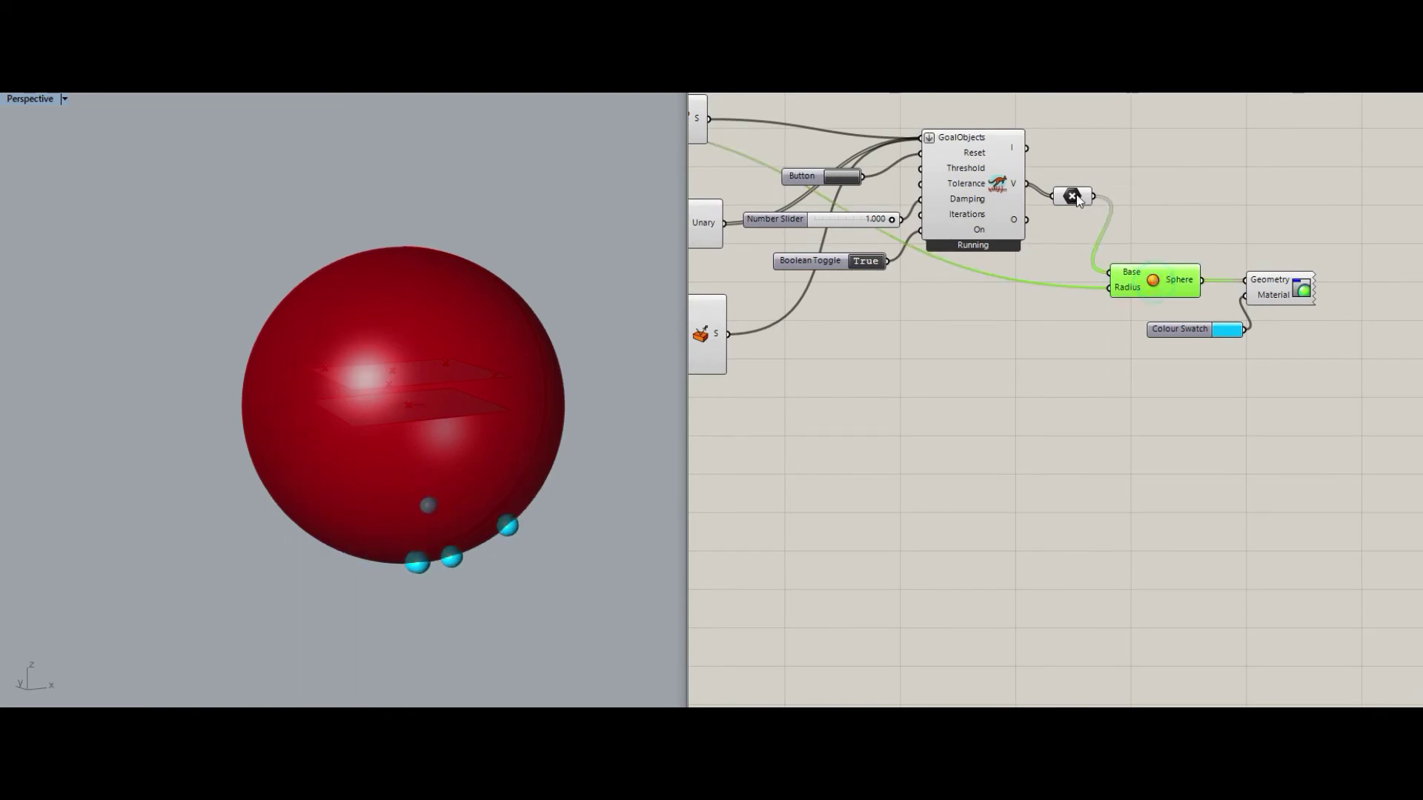
{"action": "left_click", "coordinate": [1157, 202]}
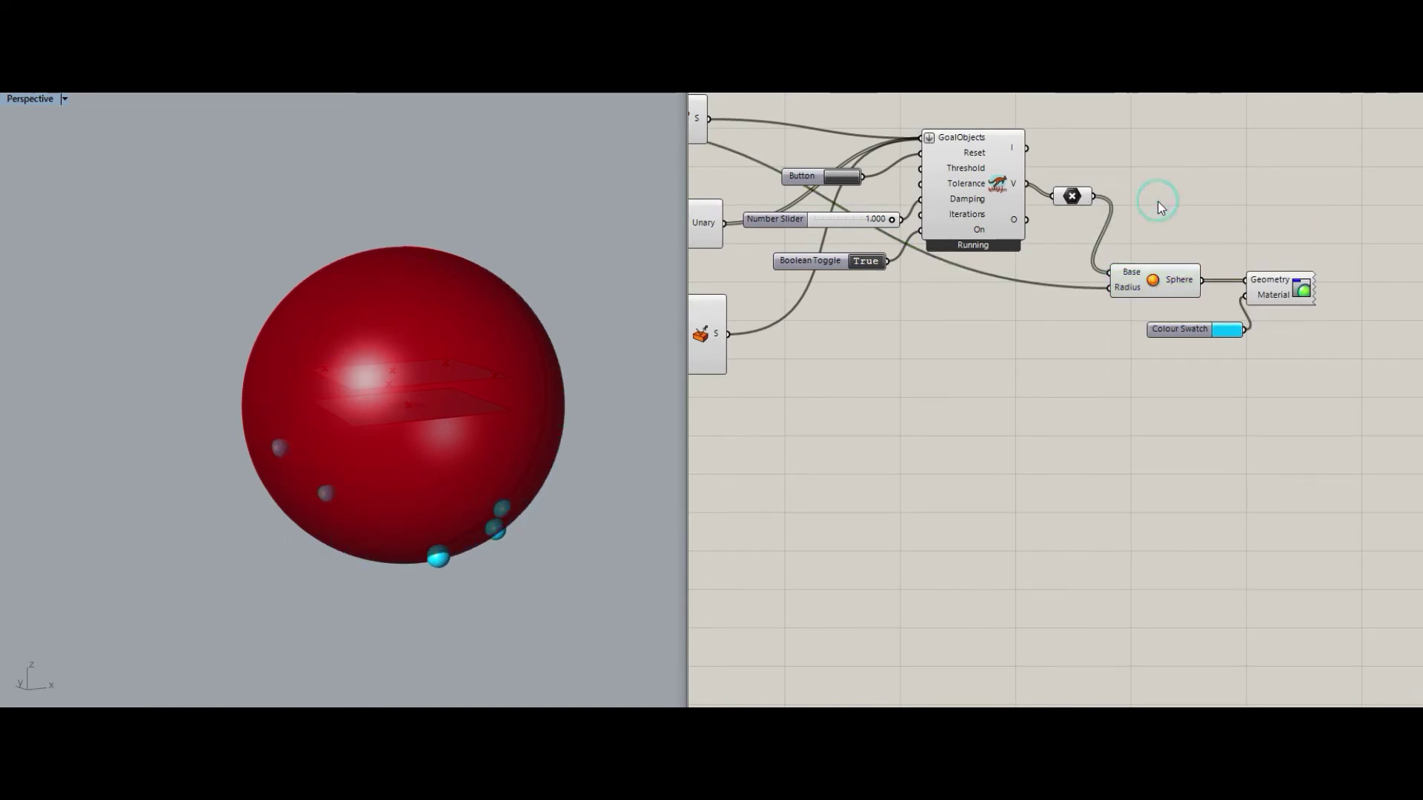
{"action": "left_click_drag", "start_coordinate": [1071, 194], "coordinate": [1111, 191]}
{"action": "double_click", "coordinate": [1104, 152]}
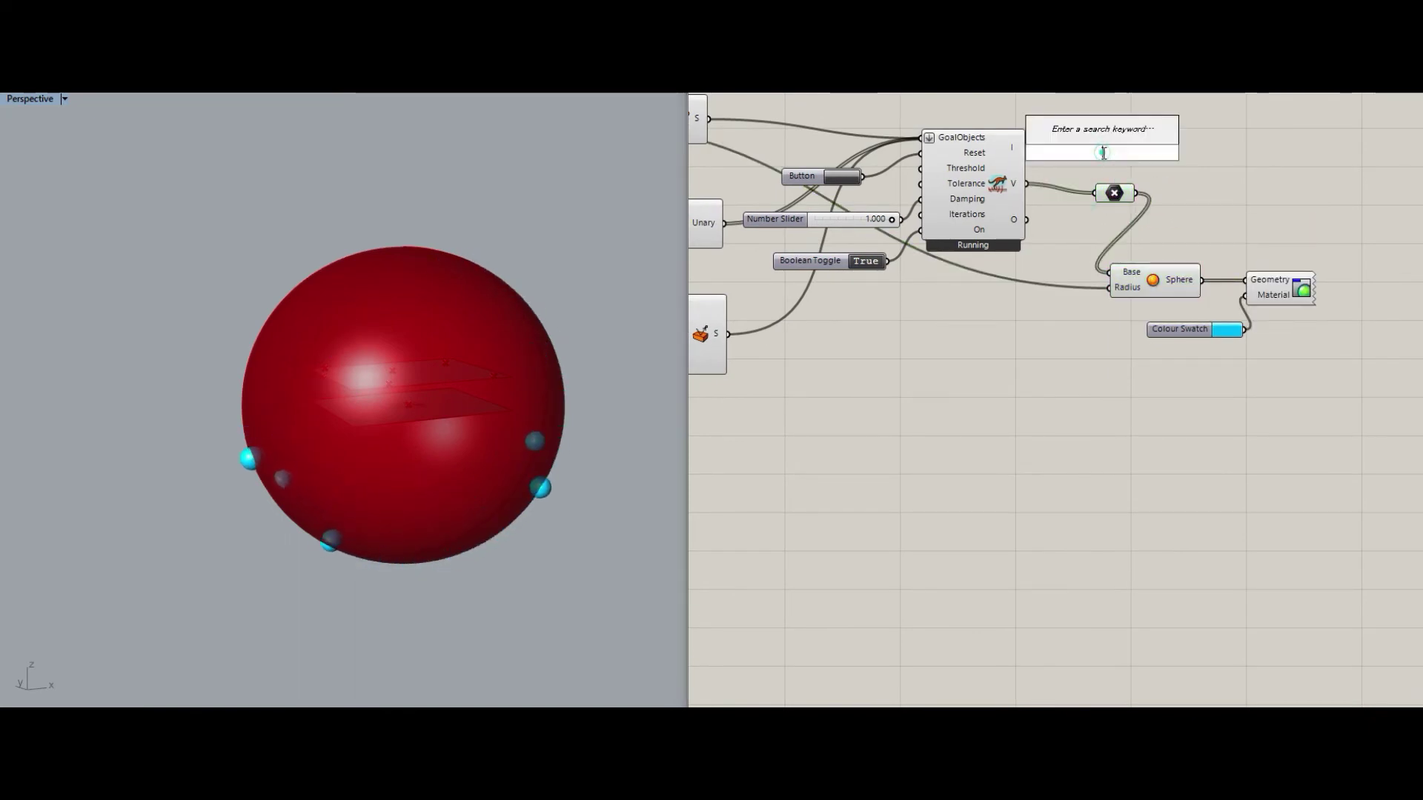
{"action": "type", "text": "move"}
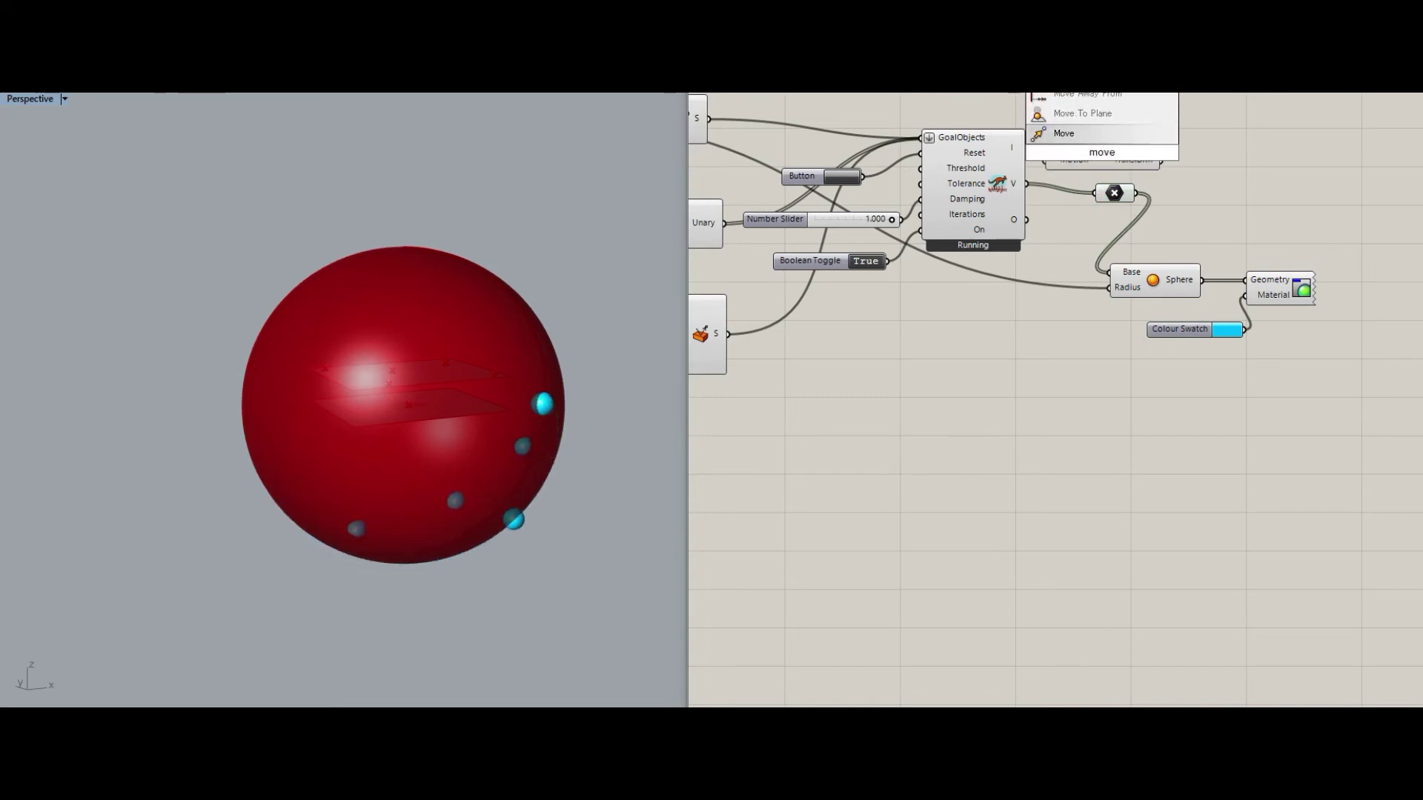
{"action": "key", "text": "Return"}
{"action": "left_click_drag", "start_coordinate": [1035, 158], "coordinate": [1168, 202]}
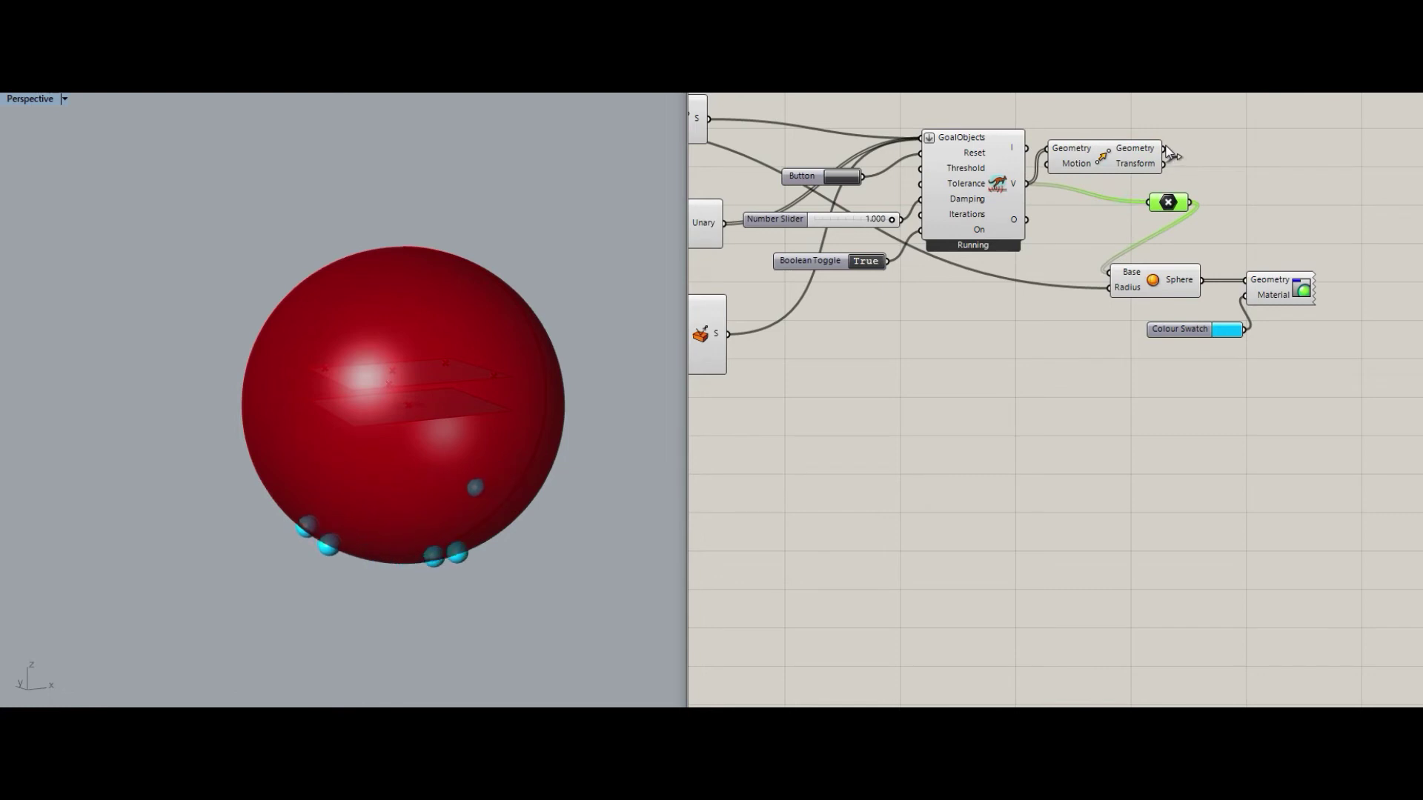
{"action": "left_click_drag", "start_coordinate": [1130, 156], "coordinate": [1192, 153]}
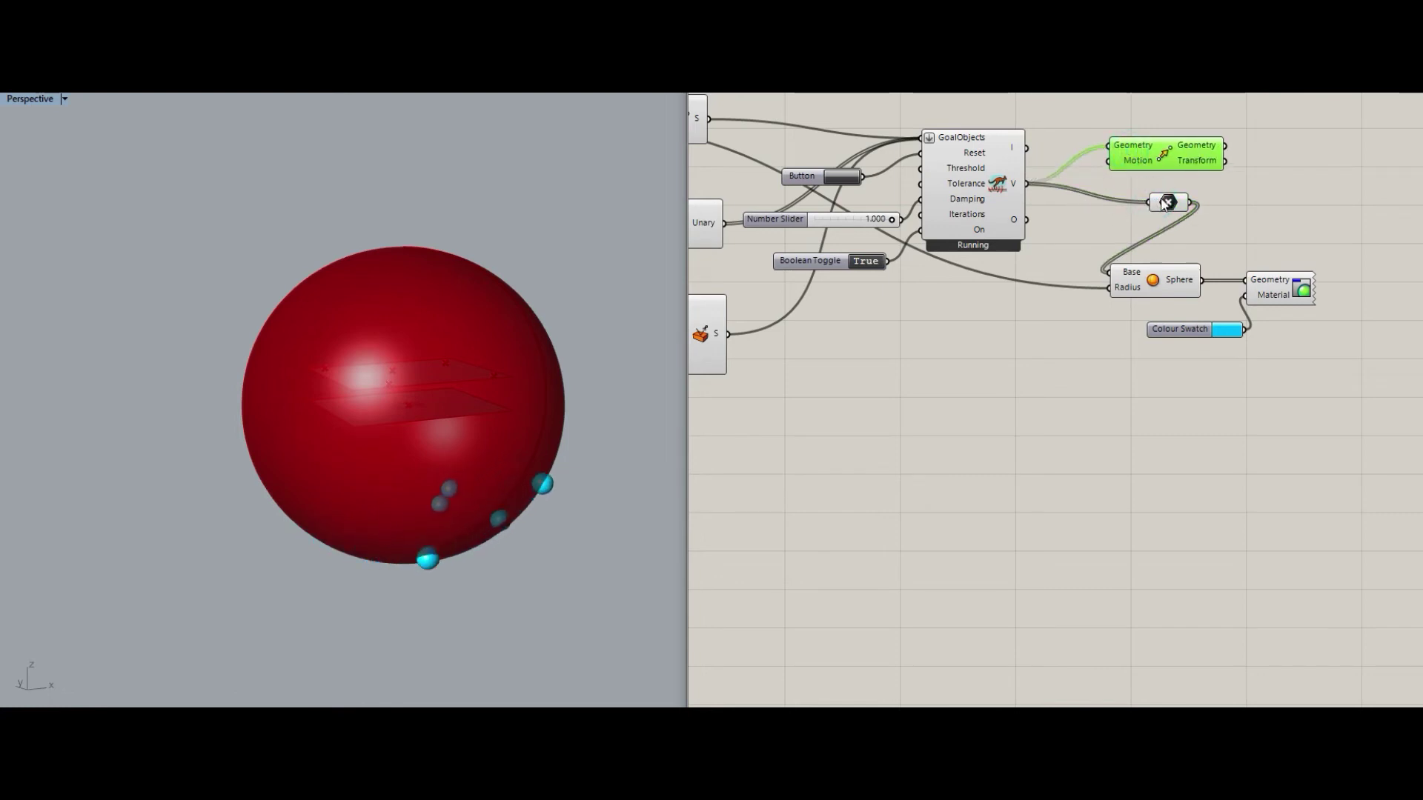
- Chain the solver's point container into the Move component's Geometry input and its moved geometry into the Sphere's Base input
{"action": "left_click_drag", "start_coordinate": [1165, 203], "coordinate": [1080, 191]}
{"action": "left_click_drag", "start_coordinate": [1156, 152], "coordinate": [1114, 268]}
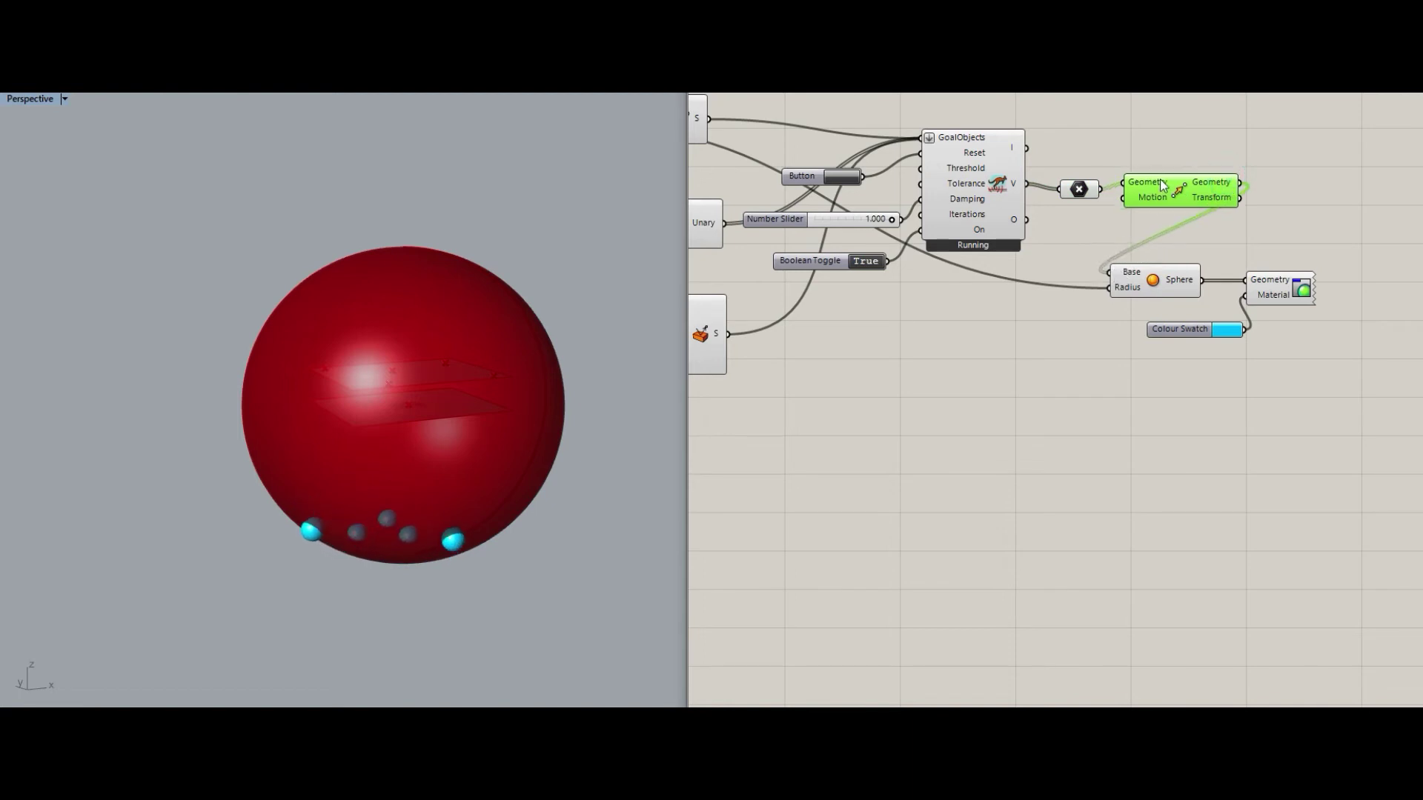
{"action": "left_click_drag", "start_coordinate": [1178, 187], "coordinate": [1170, 213]}
- Add a Unit Z component below the solver and connect its Unit vector output to the Move component's Motion input
{"action": "left_click", "coordinate": [1066, 255]}
{"action": "type", "text": "z"}
{"action": "key", "text": "Return"}
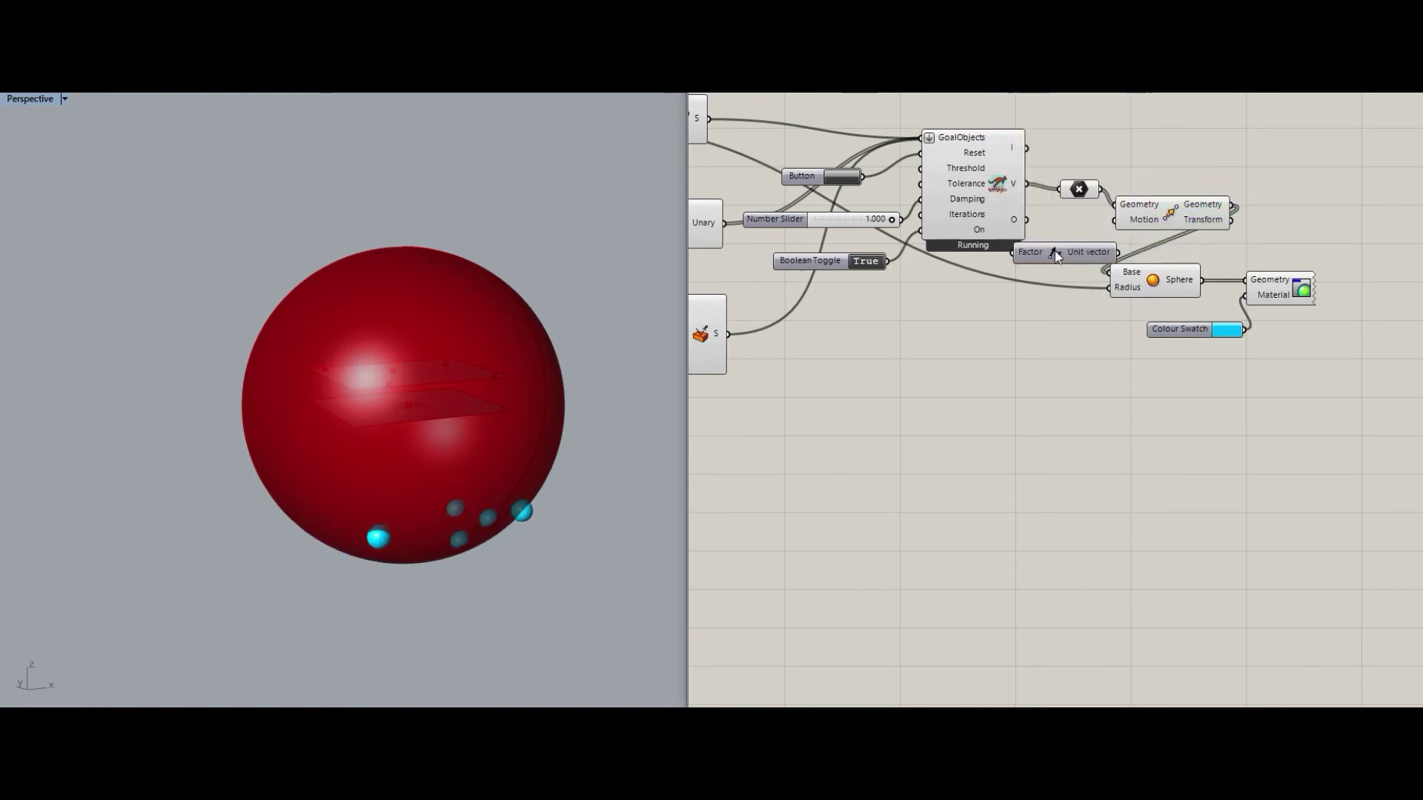
{"action": "left_click_drag", "start_coordinate": [1056, 250], "coordinate": [954, 332]}
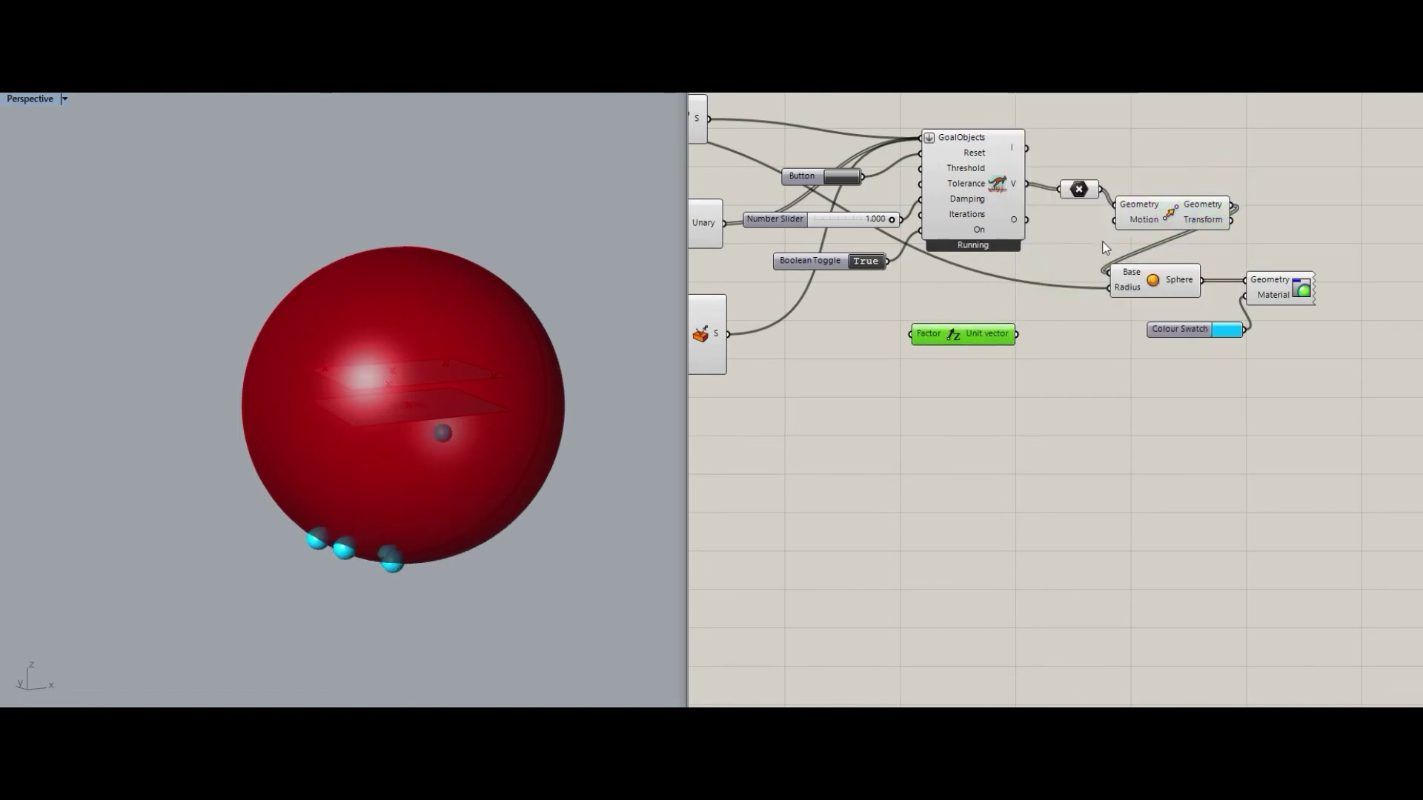
{"action": "left_click_drag", "start_coordinate": [1112, 241], "coordinate": [1017, 334]}
- Connect the radius slider set to 140 to the new Unit Z component's Factor input and restart the simulation
{"action": "right_click_drag", "start_coordinate": [1026, 343], "coordinate": [1241, 365]}
{"action": "left_click_drag", "start_coordinate": [783, 145], "coordinate": [1132, 357]}
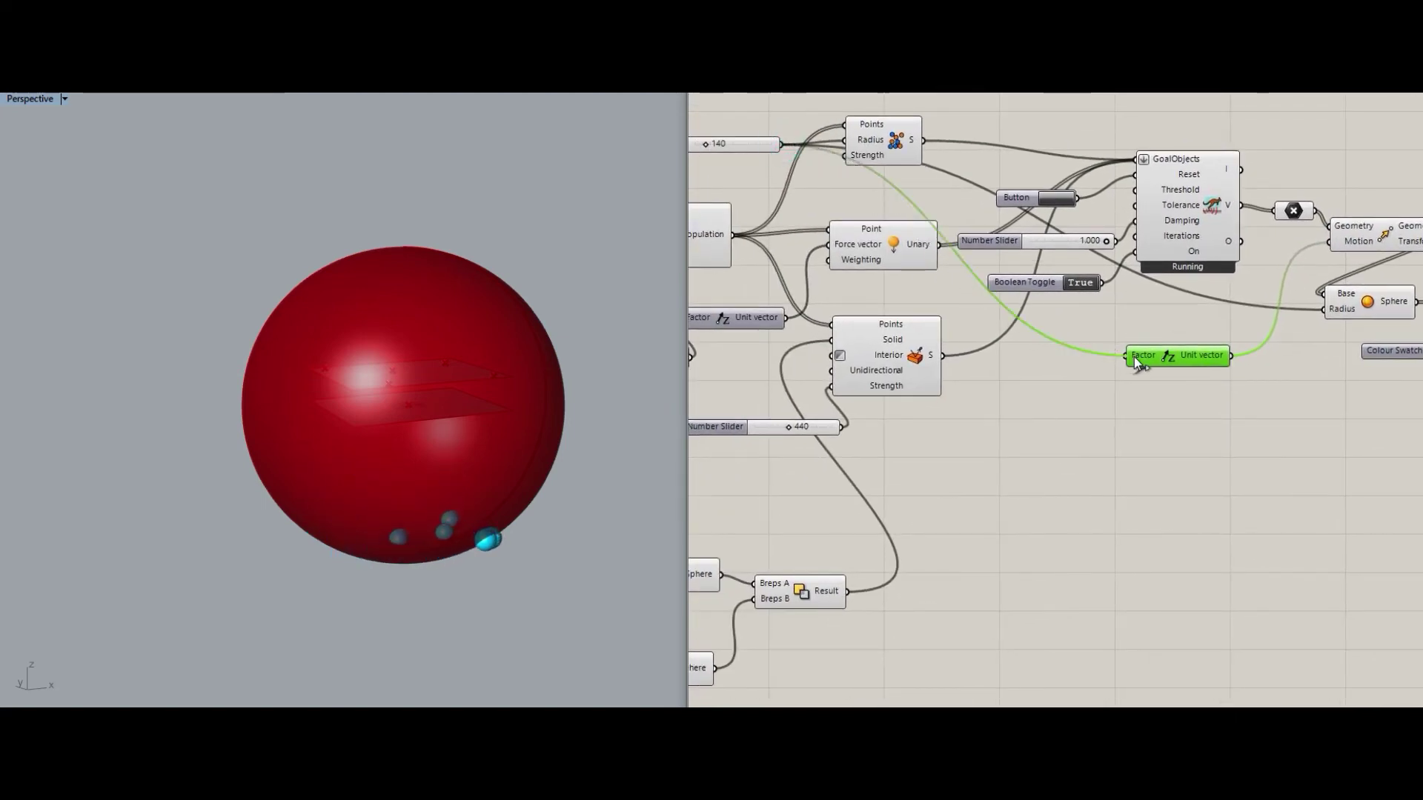
{"action": "right_click_drag", "start_coordinate": [1258, 378], "coordinate": [1122, 365]}
{"action": "left_click", "coordinate": [922, 188]}
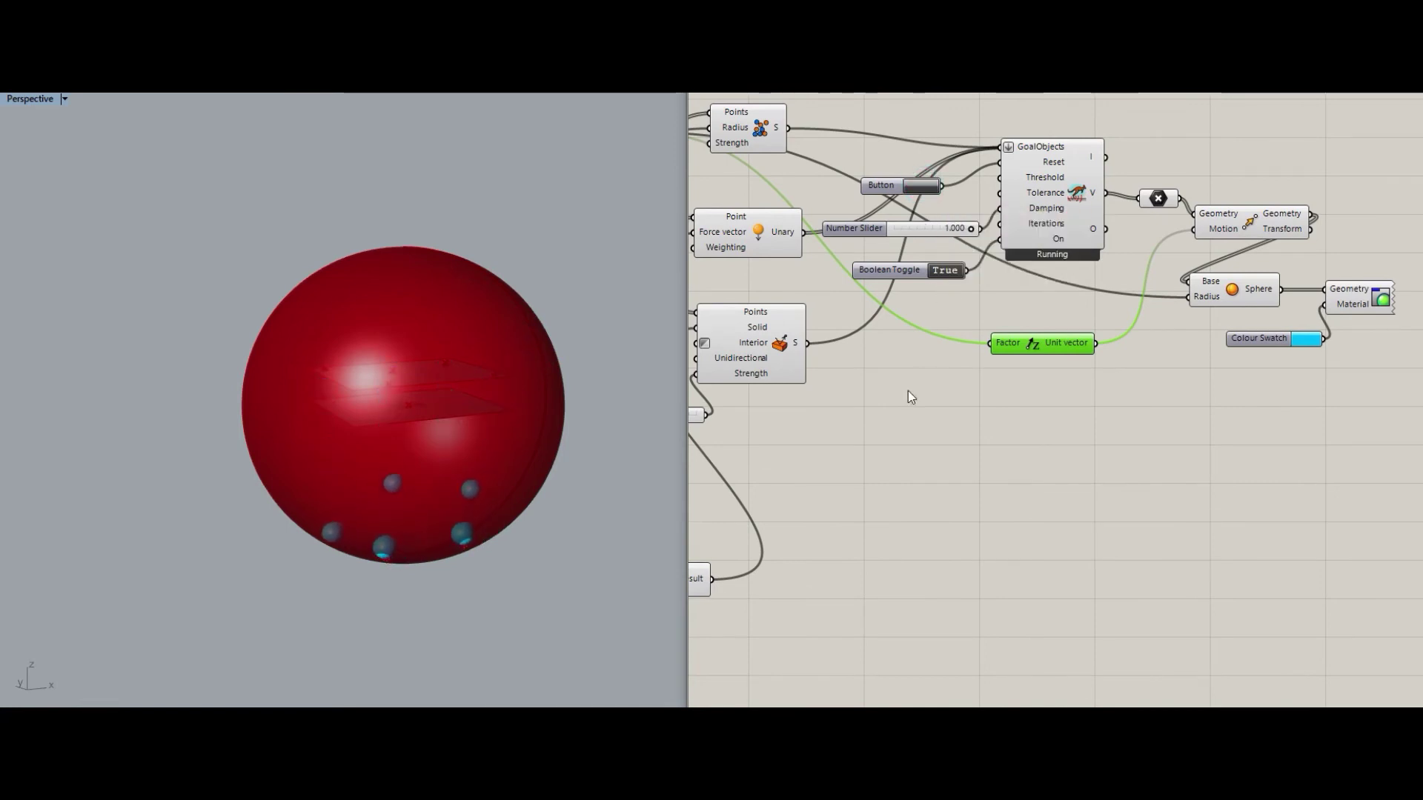
- Examine the Solid Difference component's result and the two Sphere components feeding it
{"action": "right_click_drag", "start_coordinate": [843, 452], "coordinate": [1086, 318]}
{"action": "scroll", "coordinate": [875, 393], "scroll_direction": "down", "scroll_amount": 3}
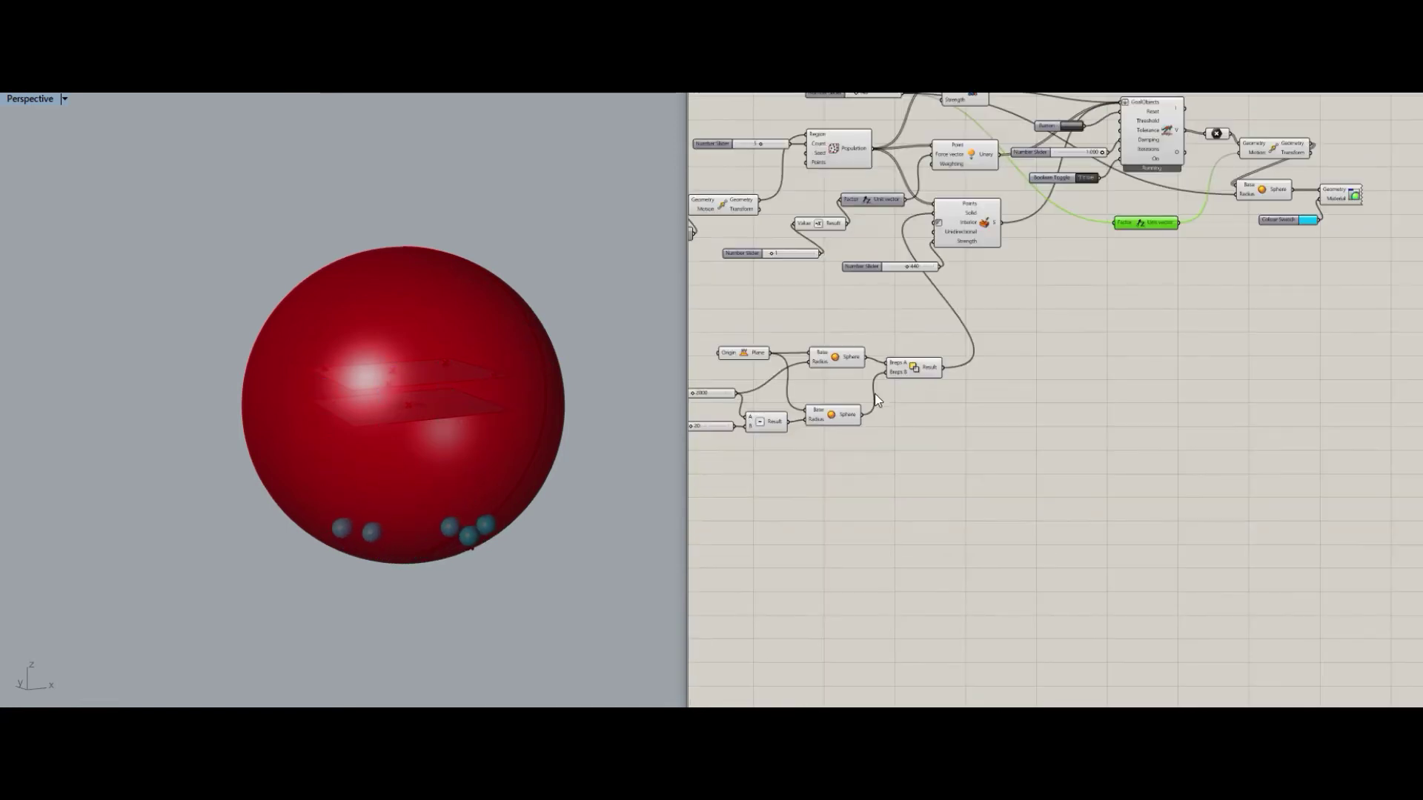
{"action": "right_click_drag", "start_coordinate": [875, 394], "coordinate": [935, 329]}
{"action": "scroll", "coordinate": [935, 329], "scroll_direction": "up", "scroll_amount": 2}
{"action": "mouse_move", "coordinate": [942, 367]}
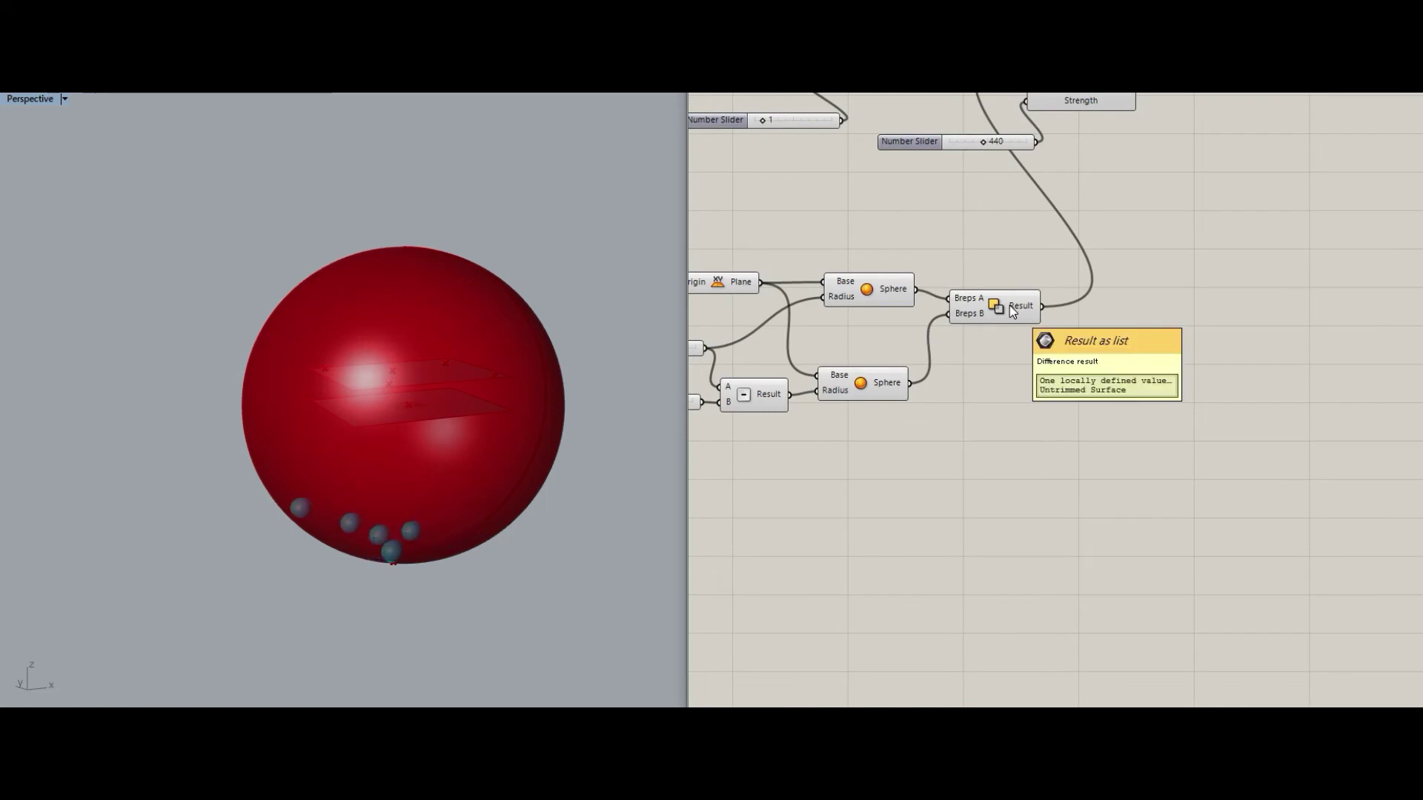
{"action": "left_click", "coordinate": [1000, 307]}
{"action": "left_click", "coordinate": [870, 293]}
{"action": "left_click", "coordinate": [863, 385]}
{"action": "left_click", "coordinate": [1033, 379]}
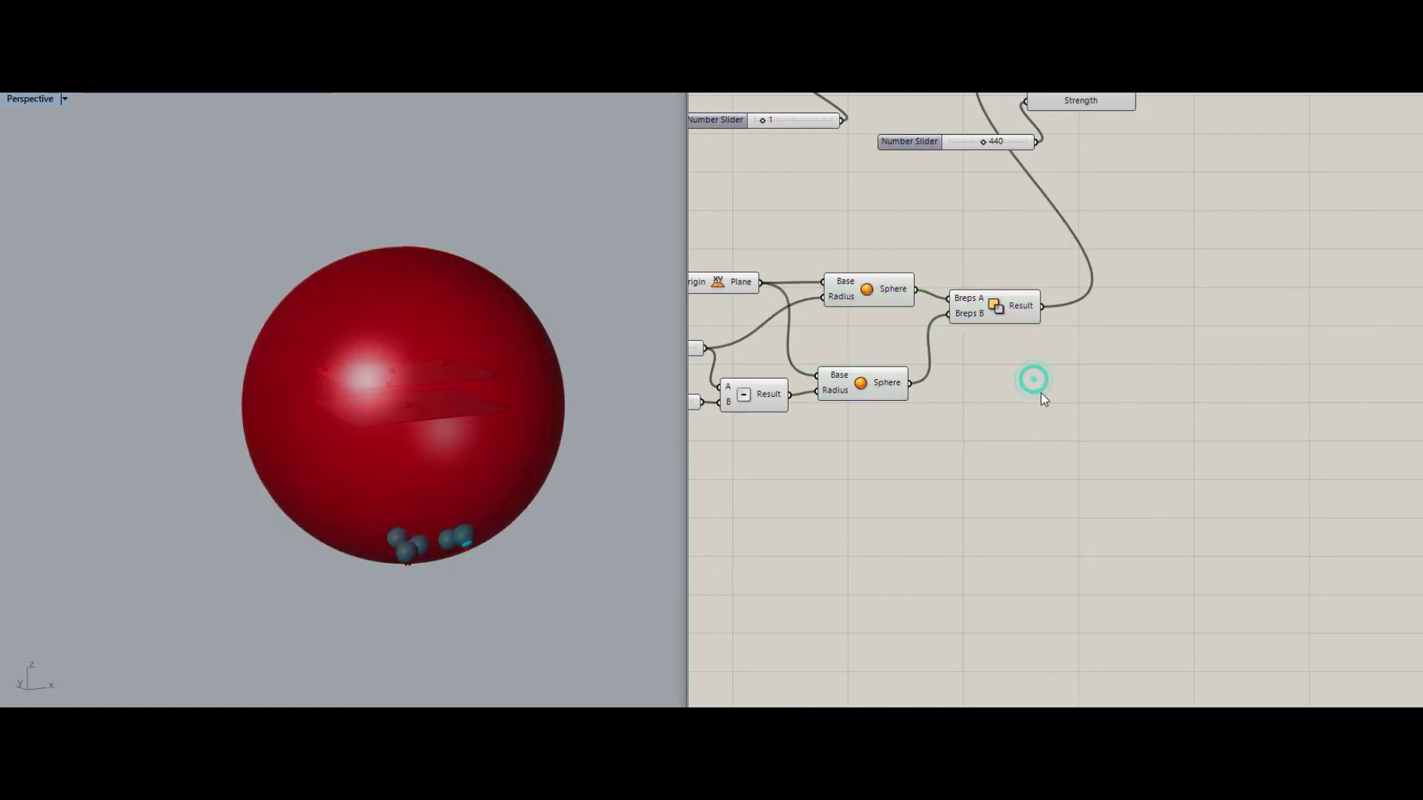
- Add a Divide Surface component below the Solid Difference and connect the larger sphere to its Surface input
{"action": "double_click", "coordinate": [1040, 392]}
{"action": "type", "text": "di"}
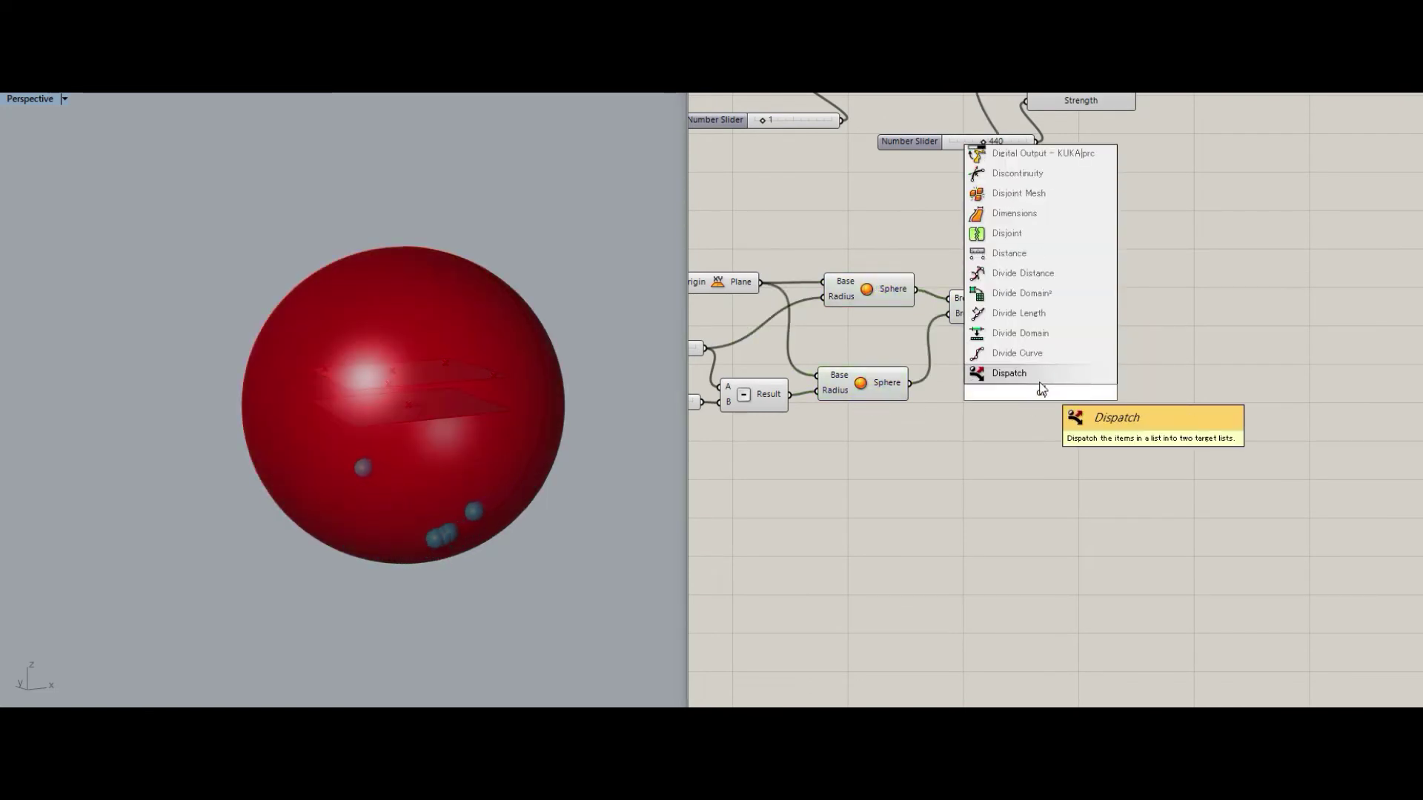
{"action": "type", "text": "vide"}
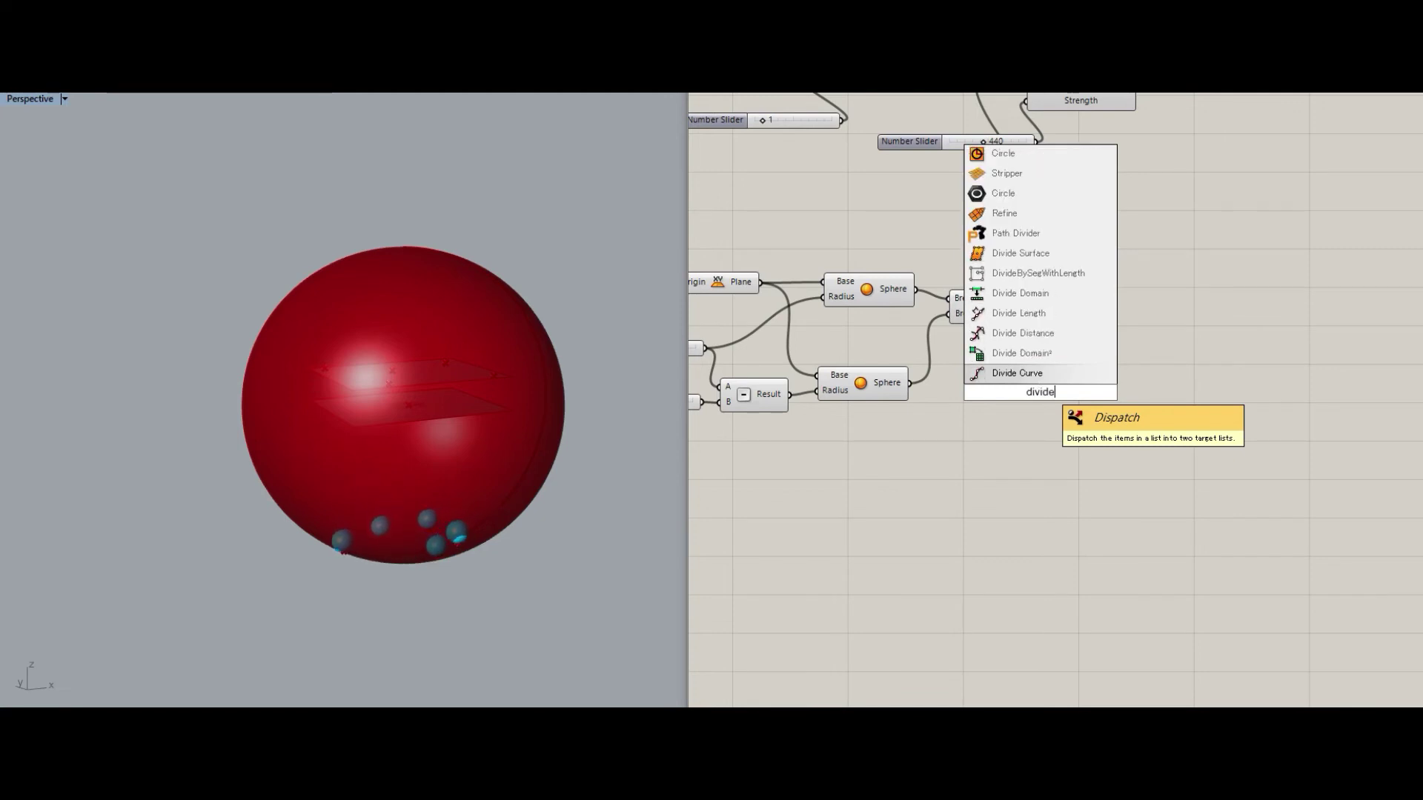
{"action": "left_click", "coordinate": [1020, 253]}
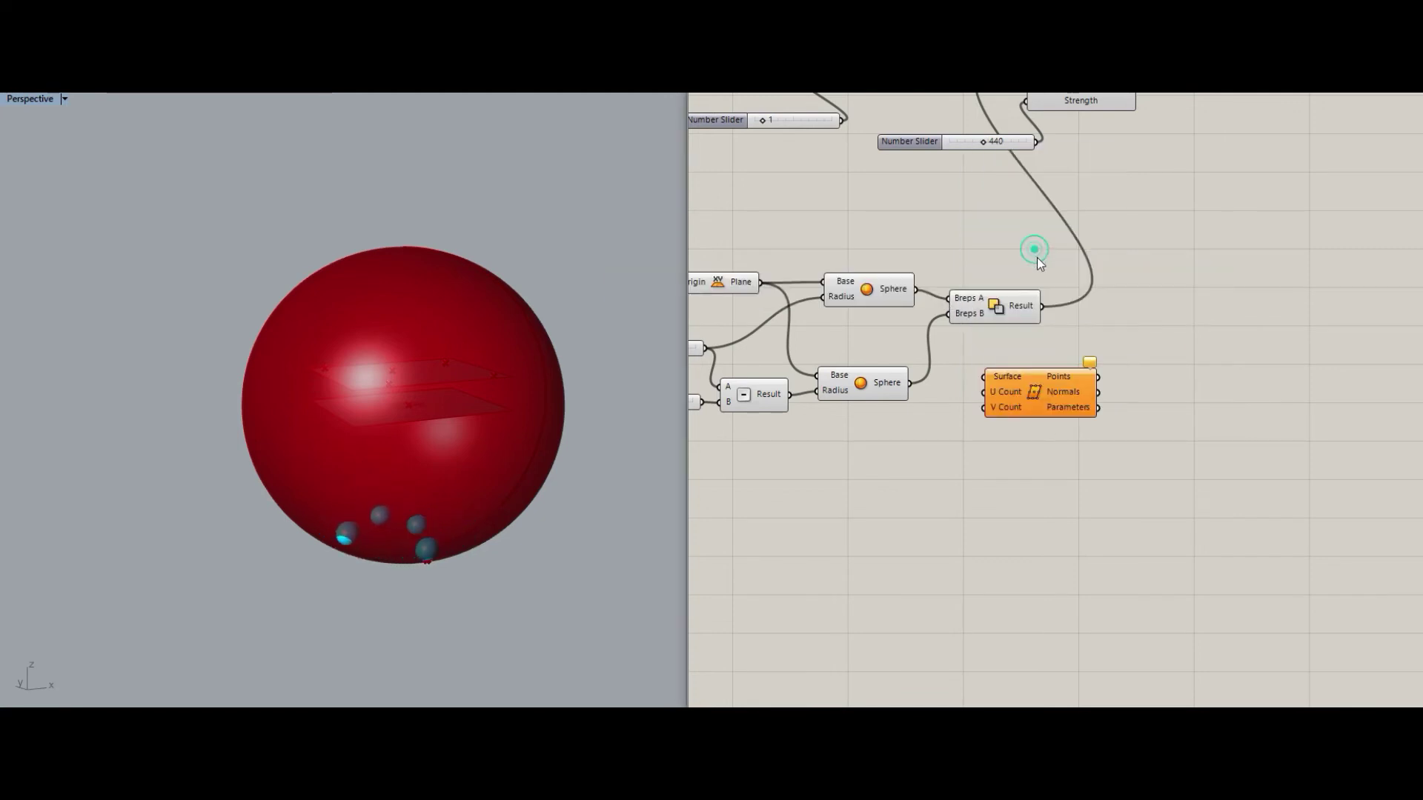
{"action": "left_click", "coordinate": [1064, 413]}
{"action": "left_click_drag", "start_coordinate": [1064, 413], "coordinate": [1092, 428]}
{"action": "left_click", "coordinate": [905, 299]}
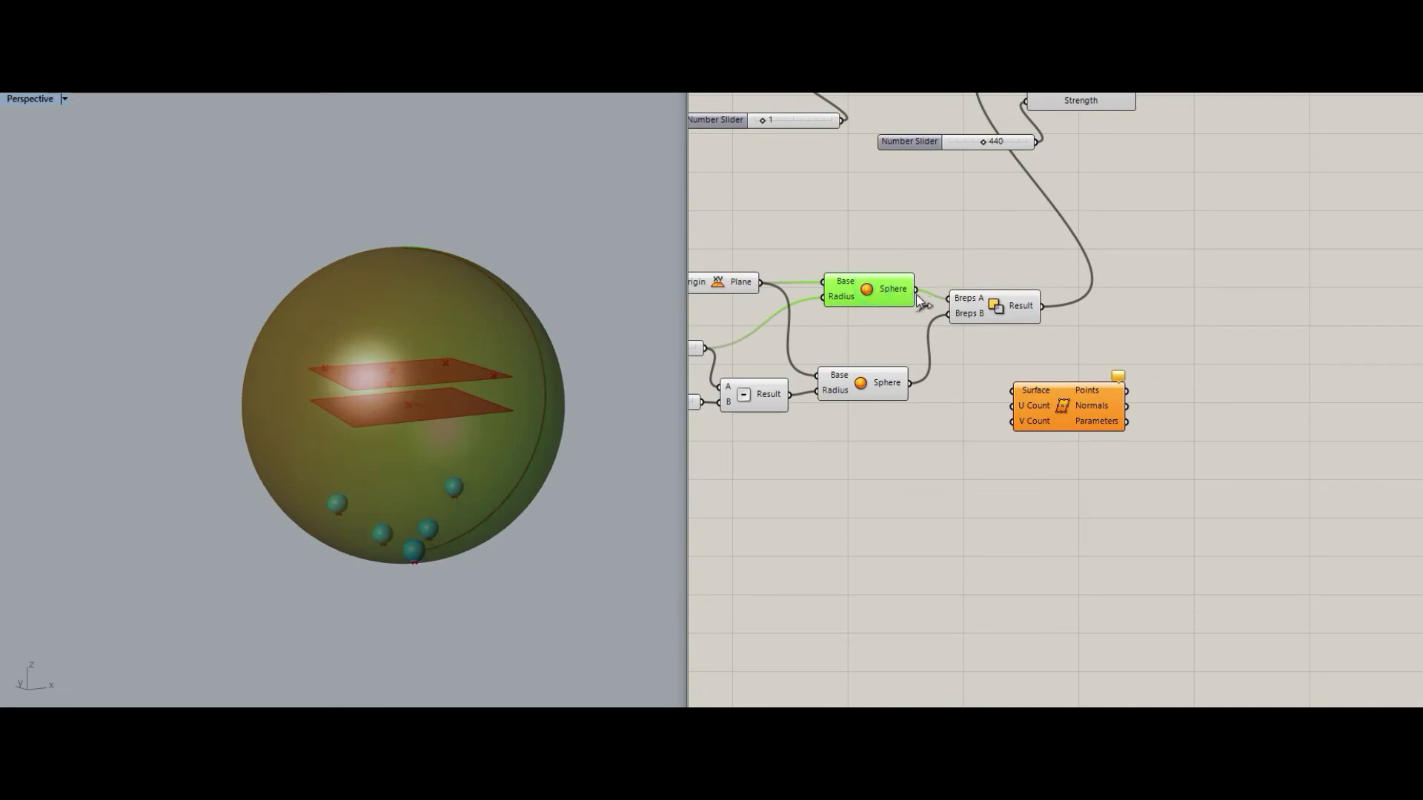
{"action": "left_click_drag", "start_coordinate": [1020, 400], "coordinate": [1093, 434]}
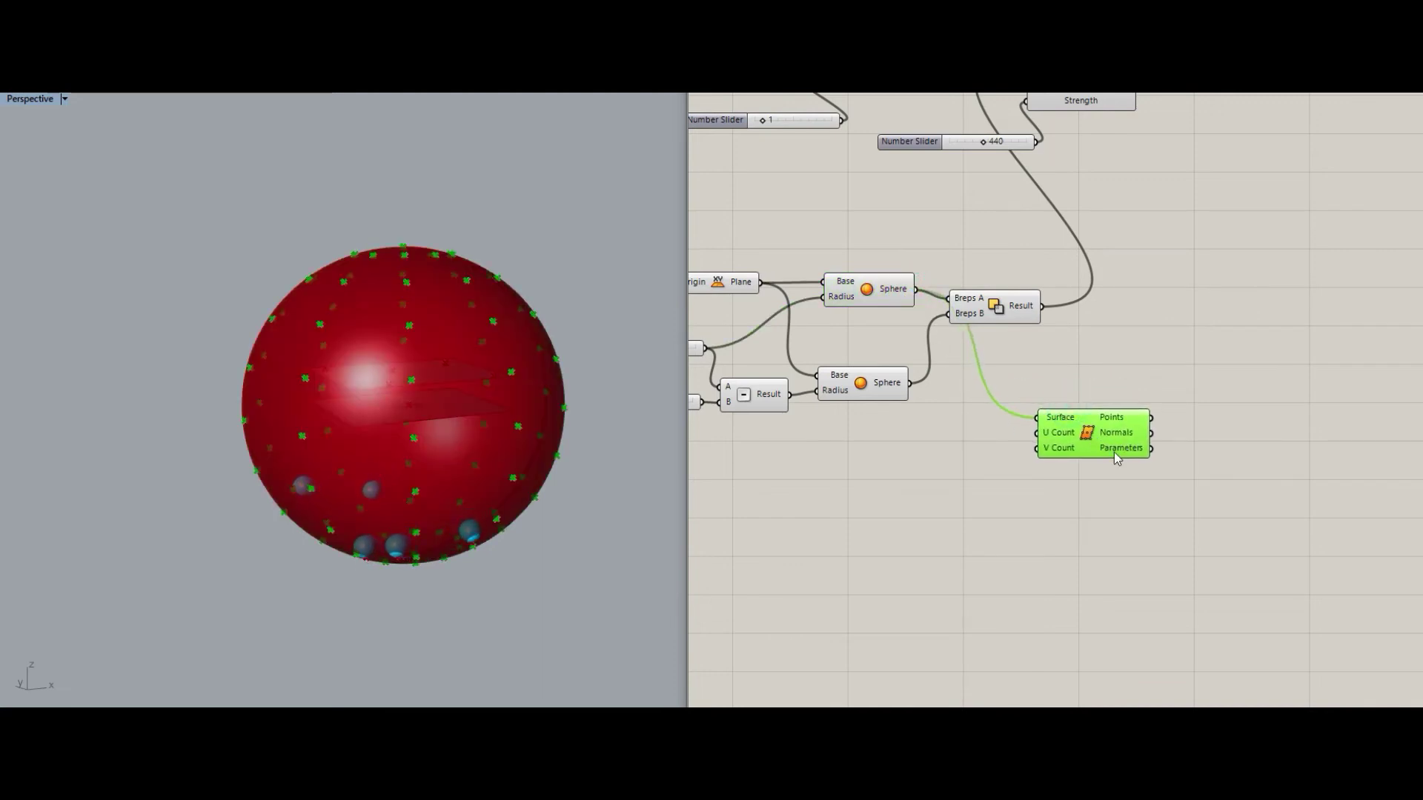
- Place two Interpolate components and connect the Divide Surface points to the upper one's Vertices input
{"action": "scroll", "coordinate": [1194, 436], "scroll_direction": "up", "scroll_amount": 1}
{"action": "right_click_drag", "start_coordinate": [1193, 435], "coordinate": [910, 360]}
{"action": "scroll", "coordinate": [910, 360], "scroll_direction": "up", "scroll_amount": 1}
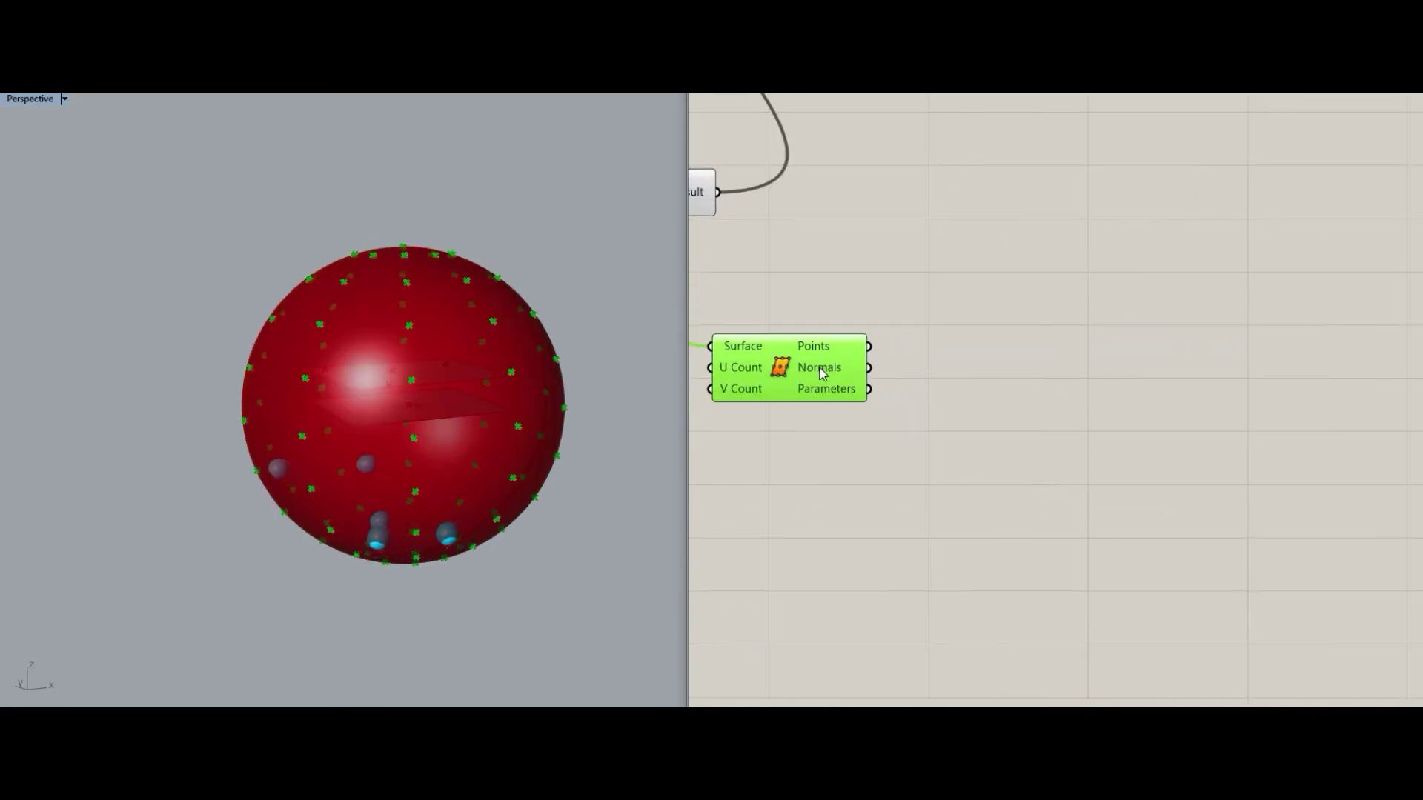
{"action": "left_click", "coordinate": [1024, 378]}
{"action": "double_click", "coordinate": [967, 383]}
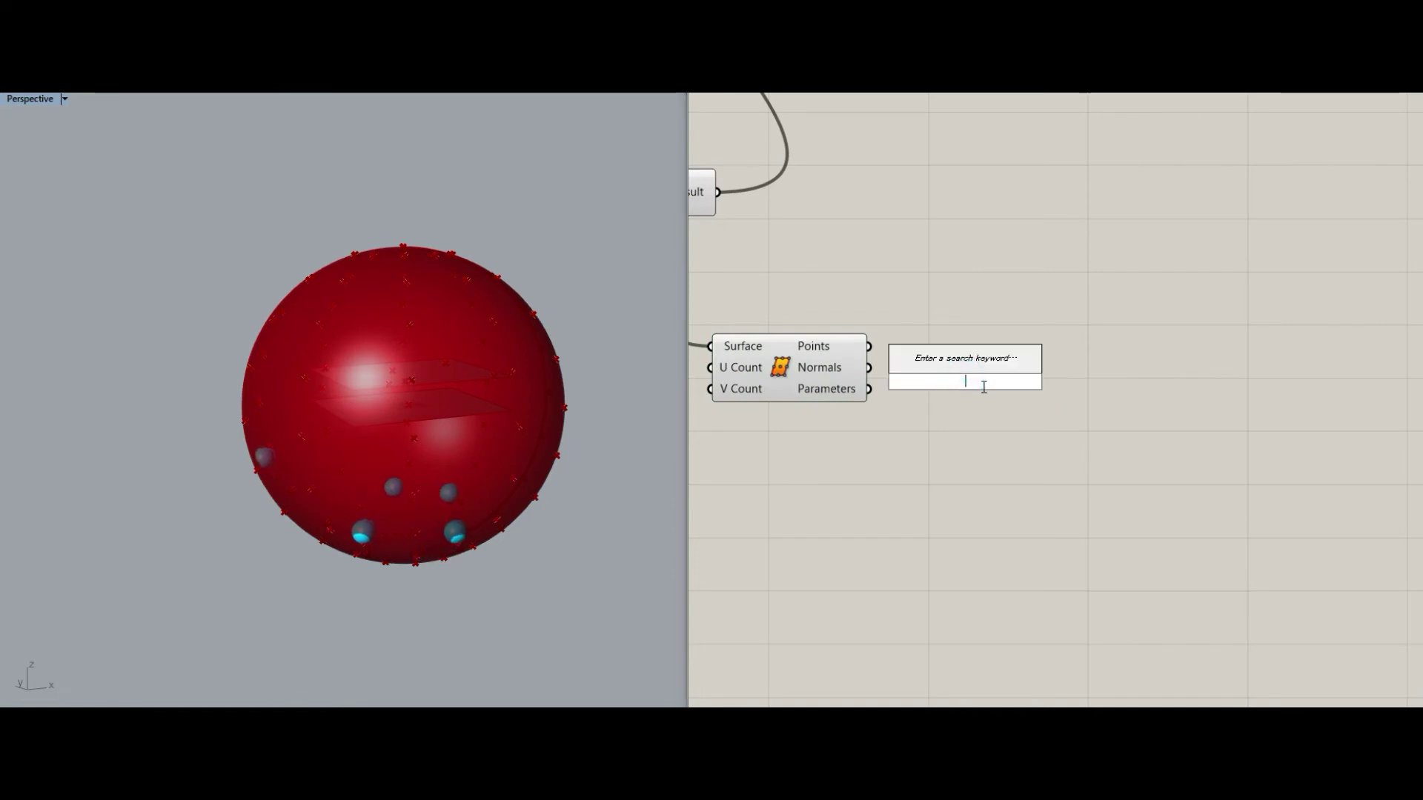
{"action": "type", "text": "inter"}
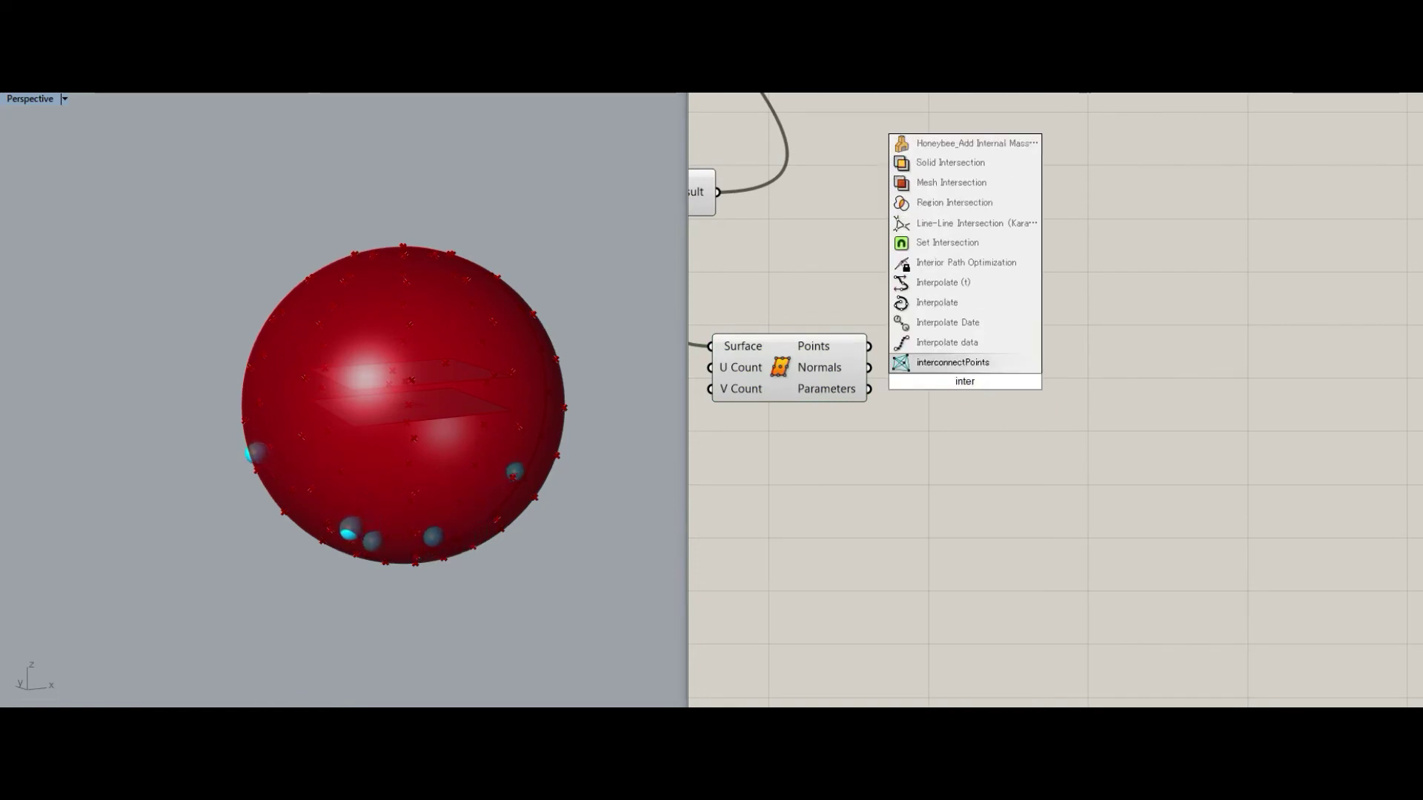
{"action": "left_click", "coordinate": [930, 302]}
{"action": "left_click_drag", "start_coordinate": [966, 378], "coordinate": [1034, 511]}
{"action": "left_click", "coordinate": [869, 542]}
{"action": "left_click_drag", "start_coordinate": [917, 340], "coordinate": [961, 343]}
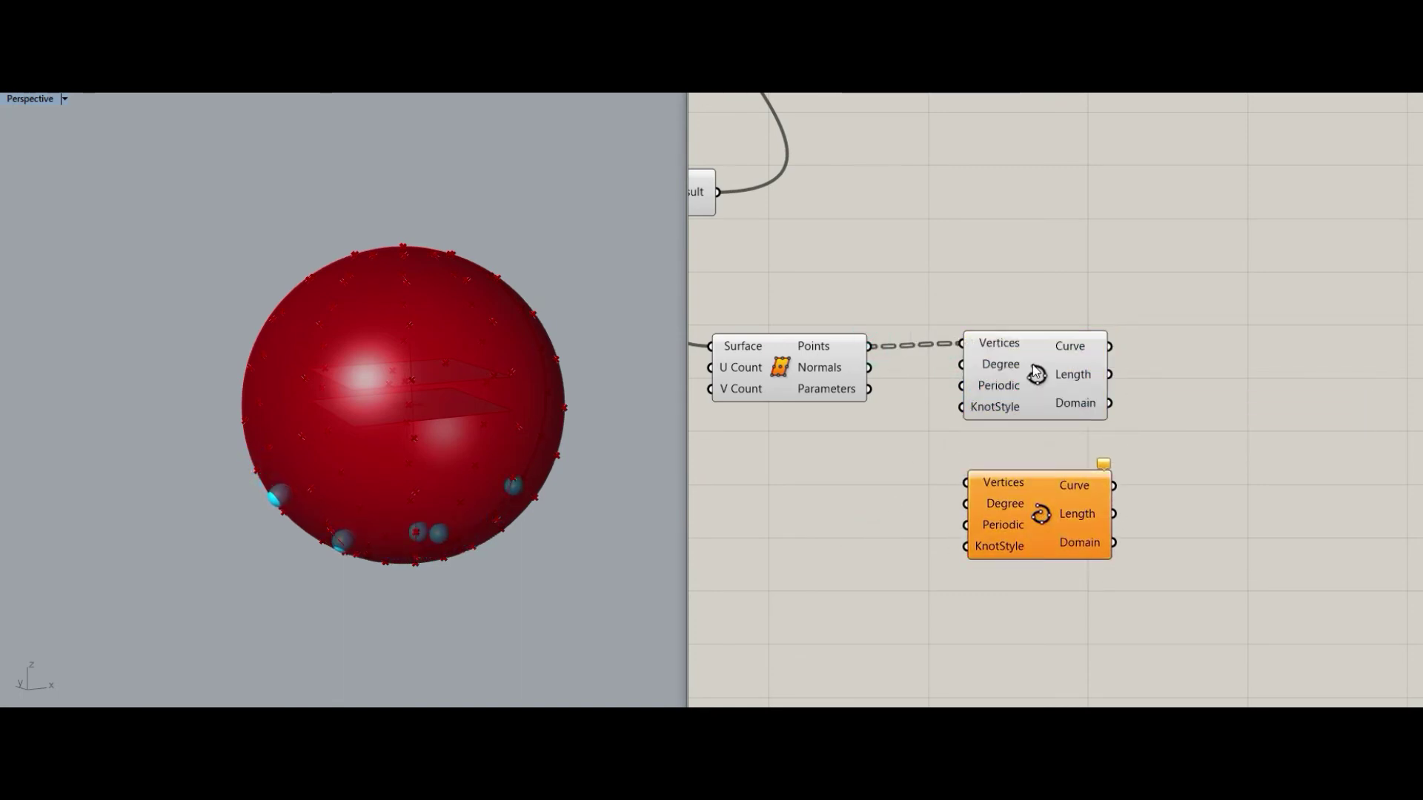
{"action": "left_click_drag", "start_coordinate": [1056, 370], "coordinate": [1070, 347]}
{"action": "left_click_drag", "start_coordinate": [1027, 507], "coordinate": [1071, 522]}
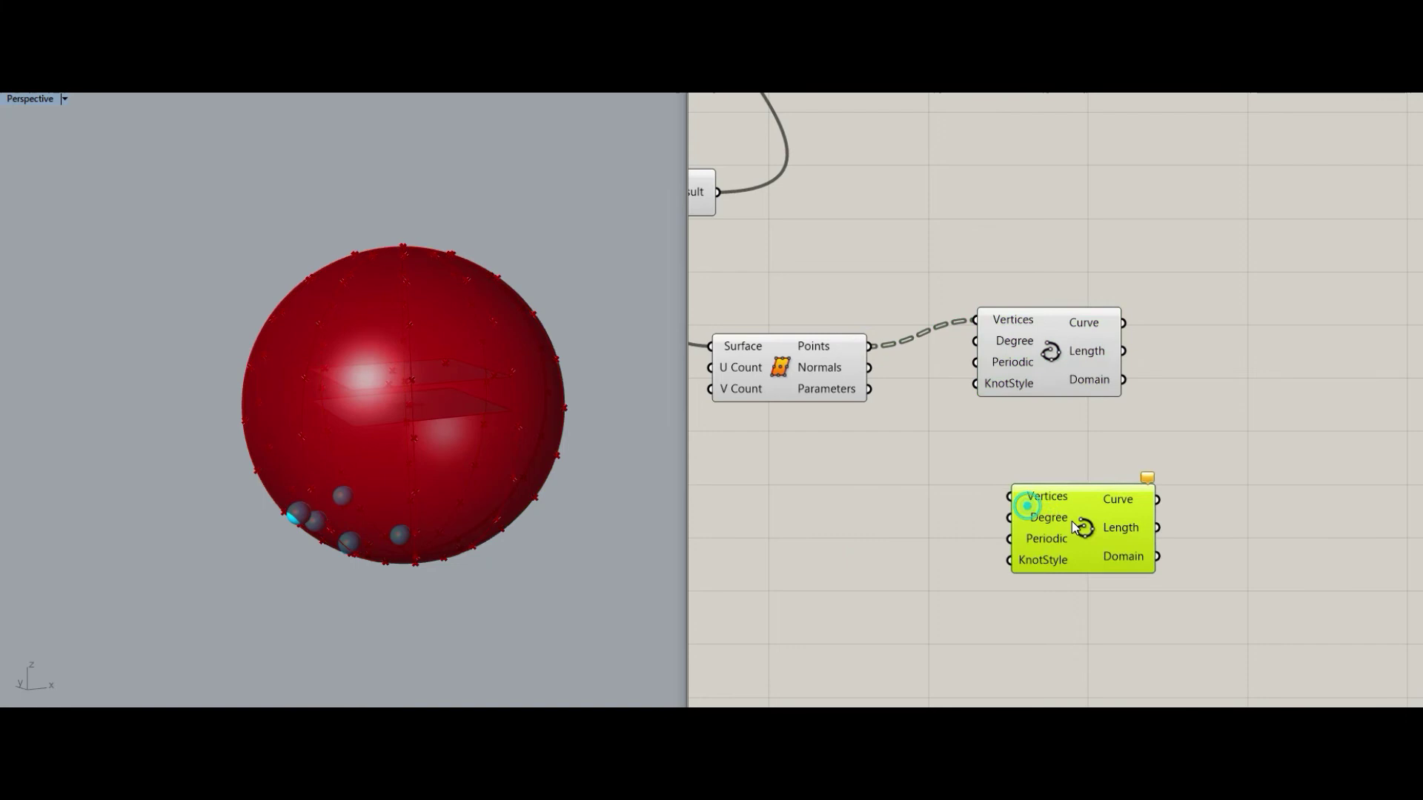
- Add a Flip Matrix component fed by the Divide Surface points and connect its output to the lower Interpolate's Vertices input
{"action": "double_click", "coordinate": [927, 518]}
{"action": "type", "text": "fli"}
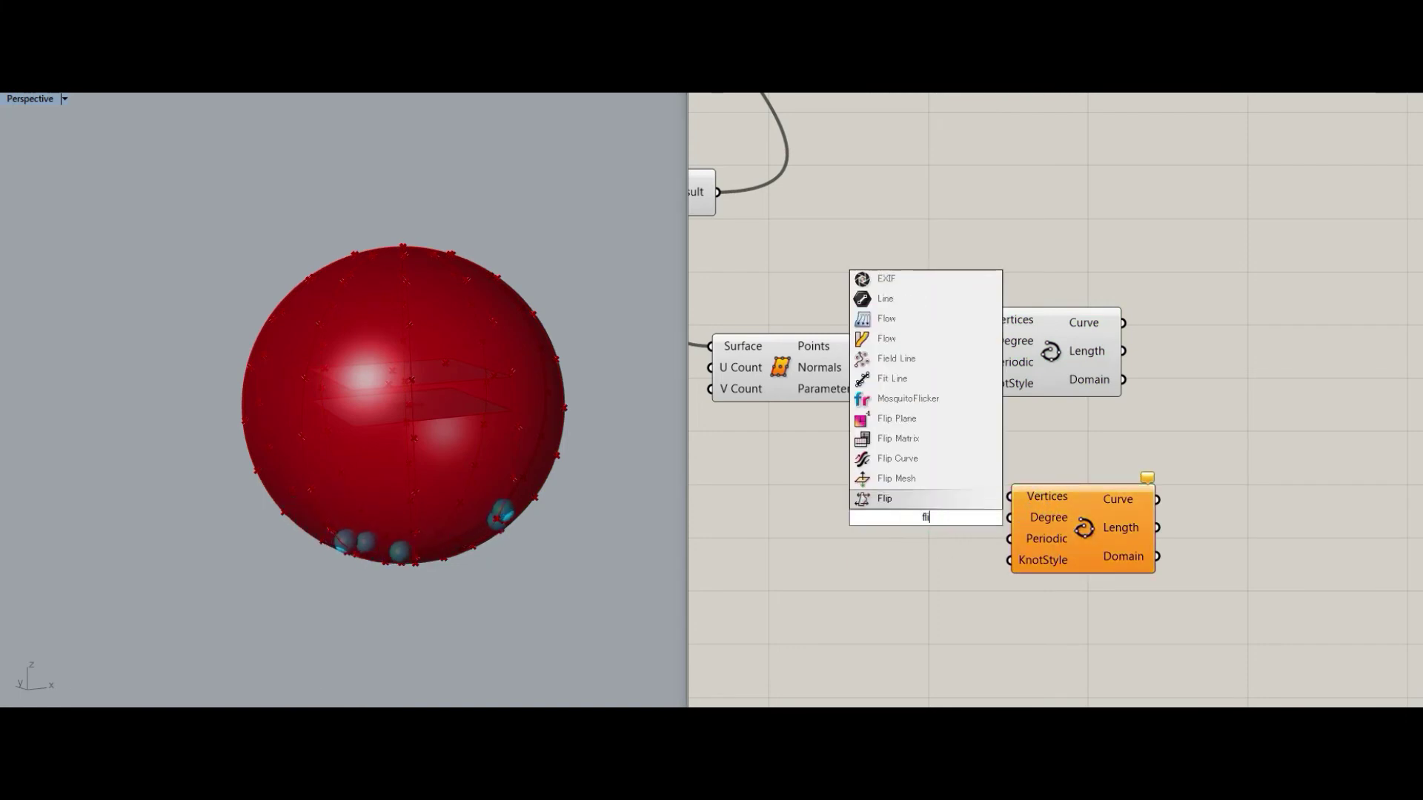
{"action": "key", "text": "Up"}
{"action": "key", "text": "Up"}
{"action": "key", "text": "Up"}
{"action": "key", "text": "Return"}
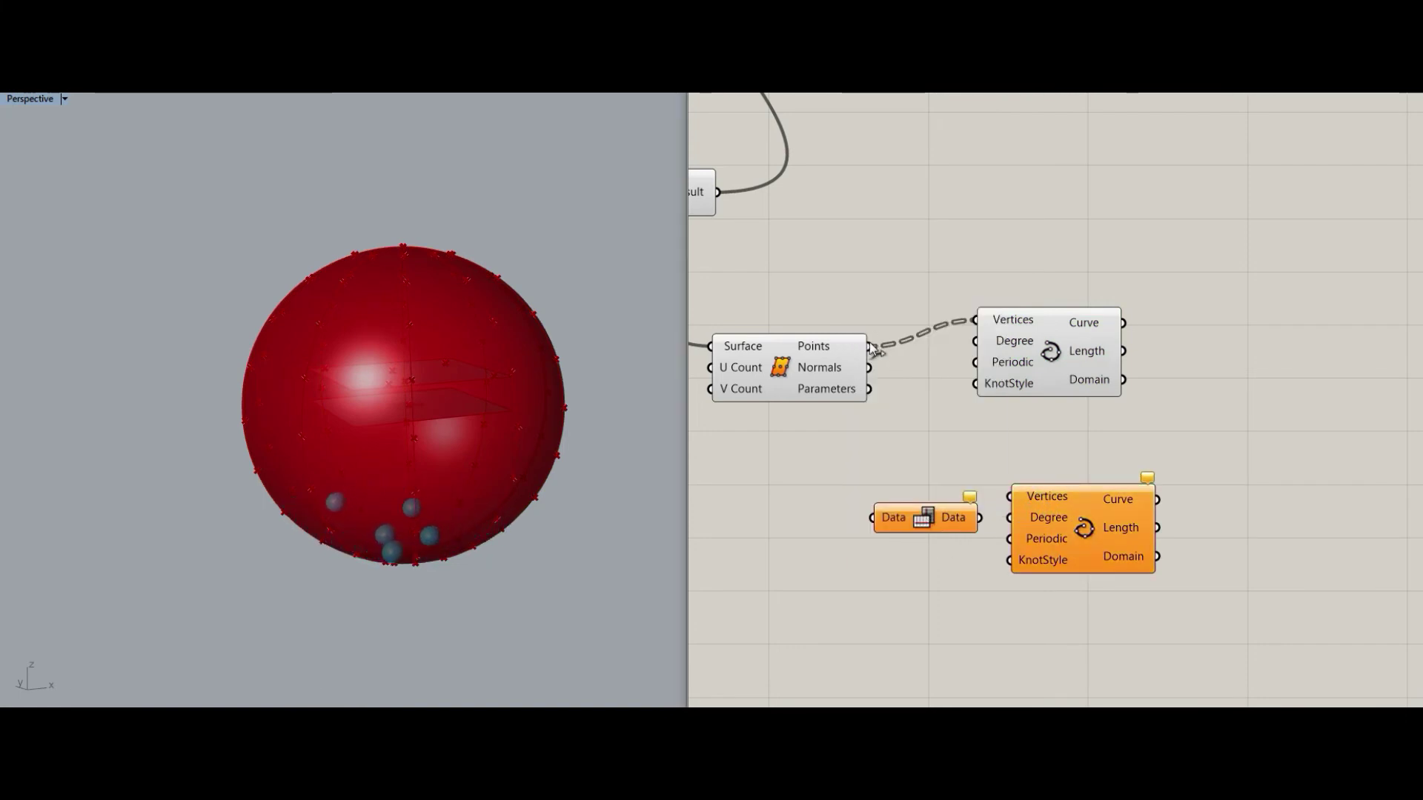
{"action": "left_click_drag", "start_coordinate": [870, 346], "coordinate": [872, 517]}
{"action": "left_click_drag", "start_coordinate": [997, 504], "coordinate": [1009, 496]}
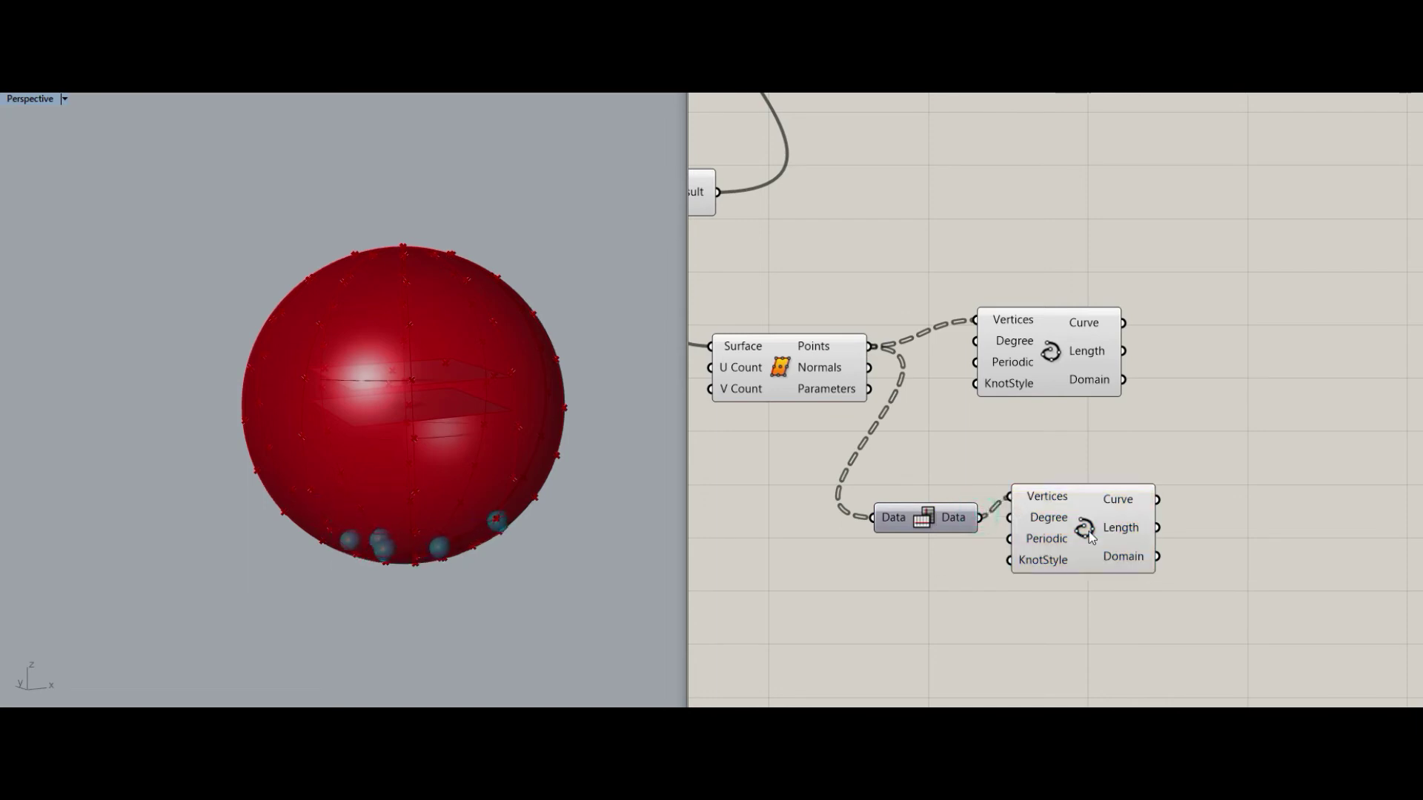
{"action": "left_click", "coordinate": [1067, 511]}
{"action": "left_click", "coordinate": [1080, 437]}
{"action": "left_click_drag", "start_coordinate": [1076, 368], "coordinate": [1106, 378]}
- Add a Merge component and connect the upper Interpolate curves to D1 and the lower ones to D2
{"action": "right_click_drag", "start_coordinate": [1167, 422], "coordinate": [1042, 363]}
{"action": "left_click", "coordinate": [1131, 405]}
{"action": "double_click", "coordinate": [1132, 404]}
{"action": "type", "text": "merge"}
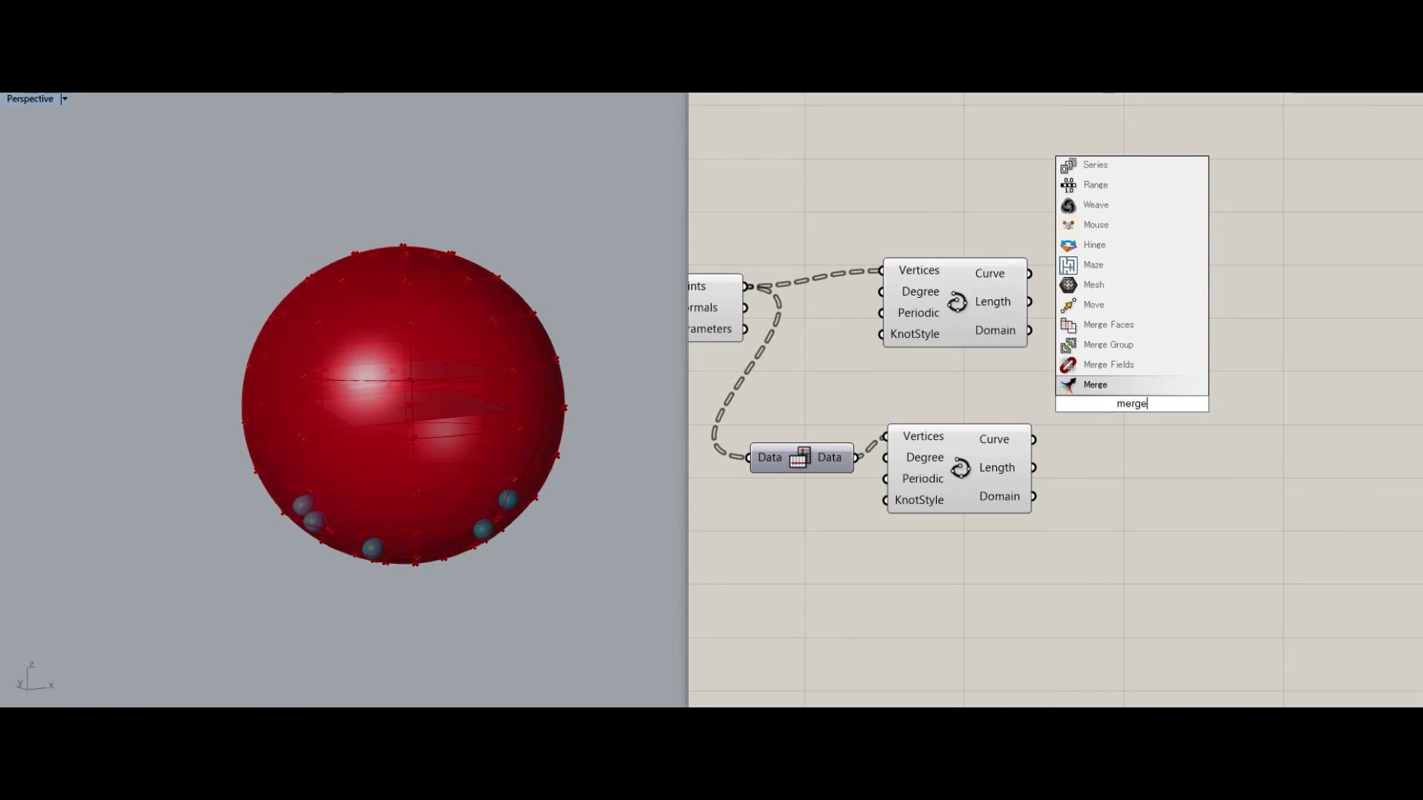
{"action": "key", "text": "Return"}
{"action": "left_click_drag", "start_coordinate": [1029, 273], "coordinate": [1071, 393]}
{"action": "left_click_drag", "start_coordinate": [1033, 439], "coordinate": [1071, 413]}
{"action": "left_click", "coordinate": [1136, 408]}
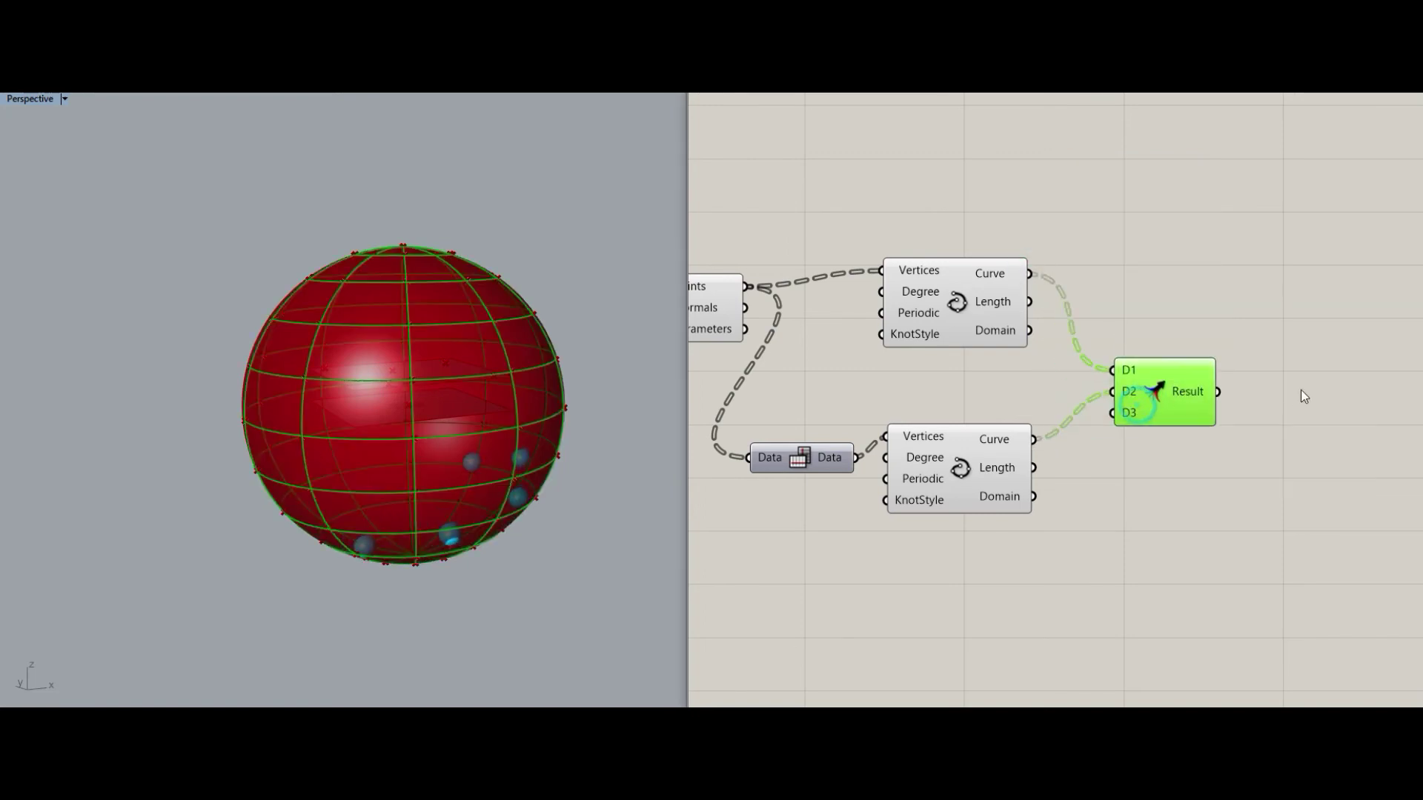
- Add a Pipe component and connect the Merge result to its Curve input
{"action": "right_click_drag", "start_coordinate": [1302, 393], "coordinate": [1114, 416]}
{"action": "left_click", "coordinate": [1119, 417]}
{"action": "double_click", "coordinate": [1121, 417]}
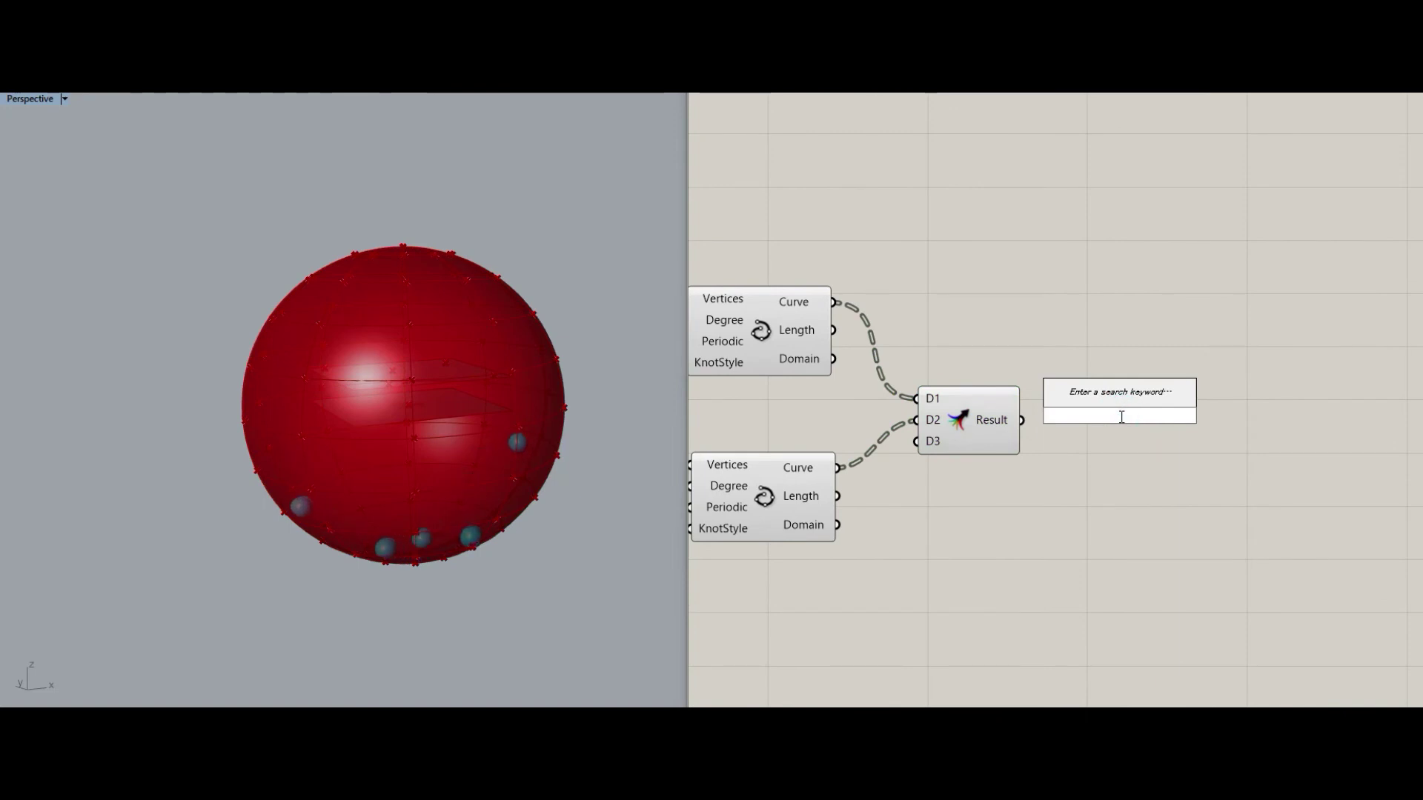
{"action": "type", "text": "pipe"}
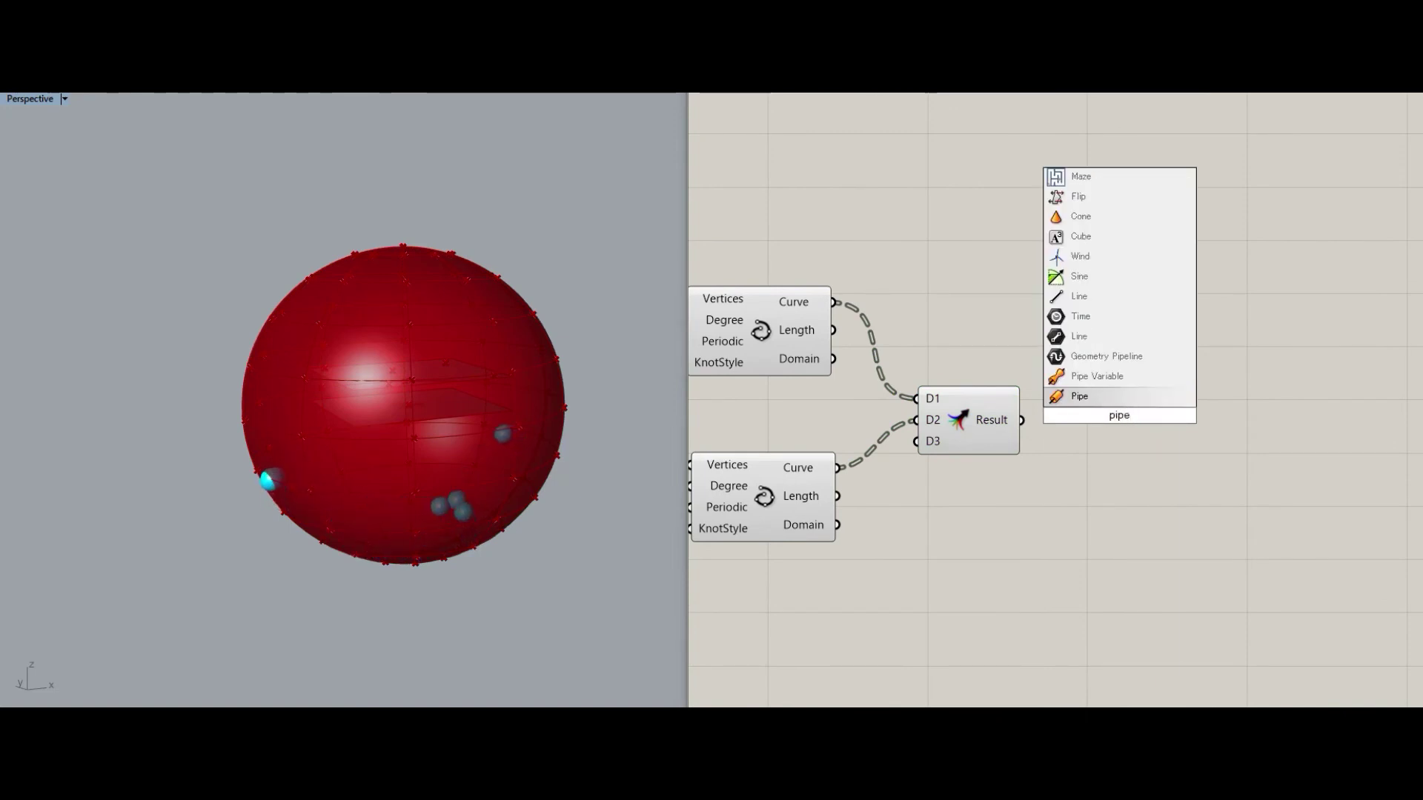
{"action": "key", "text": "Return"}
{"action": "left_click_drag", "start_coordinate": [1127, 437], "coordinate": [1151, 470]}
{"action": "left_click_drag", "start_coordinate": [1019, 418], "coordinate": [1120, 440]}
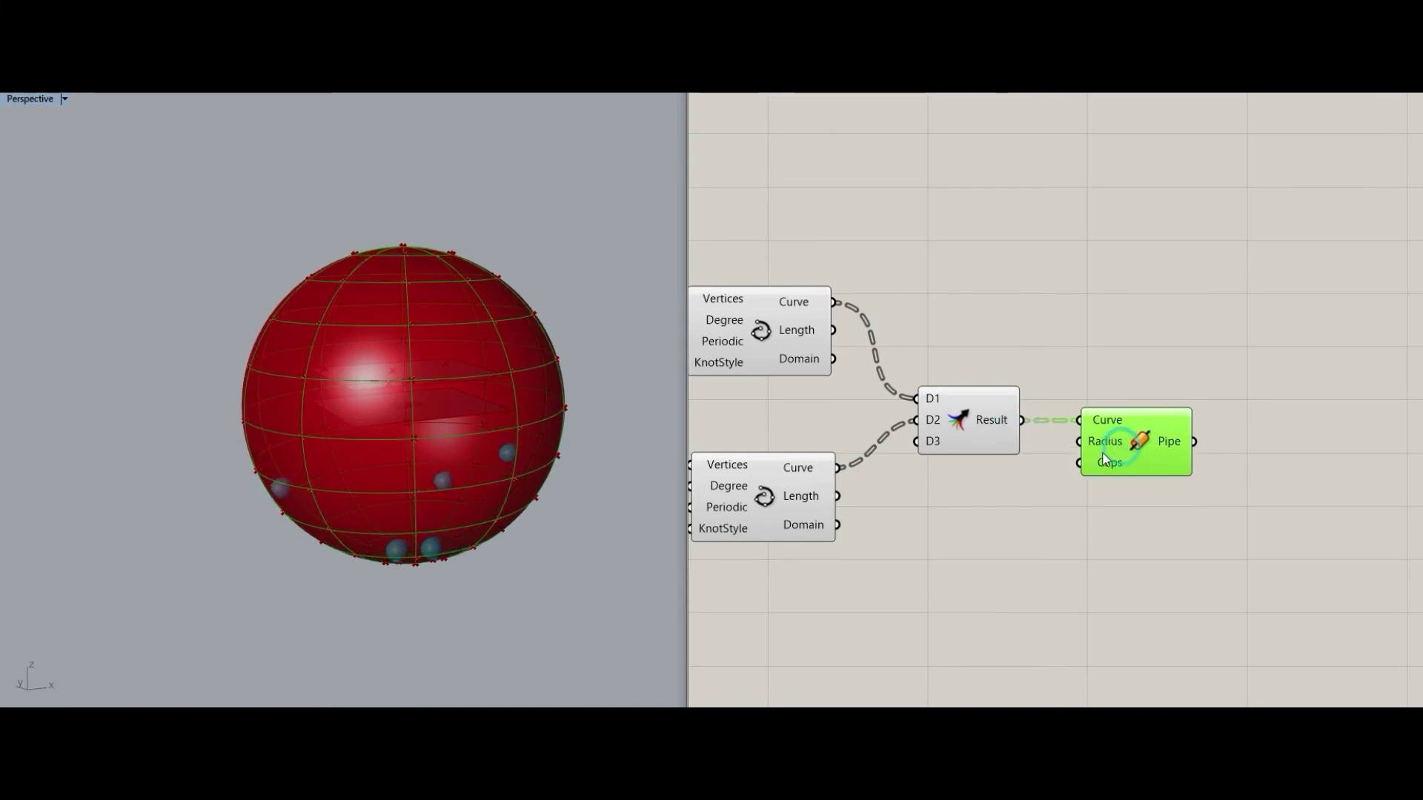
- Add a number slider of 30 and connect it to the Pipe's Radius input
{"action": "double_click", "coordinate": [1036, 502]}
{"action": "type", "text": "30"}
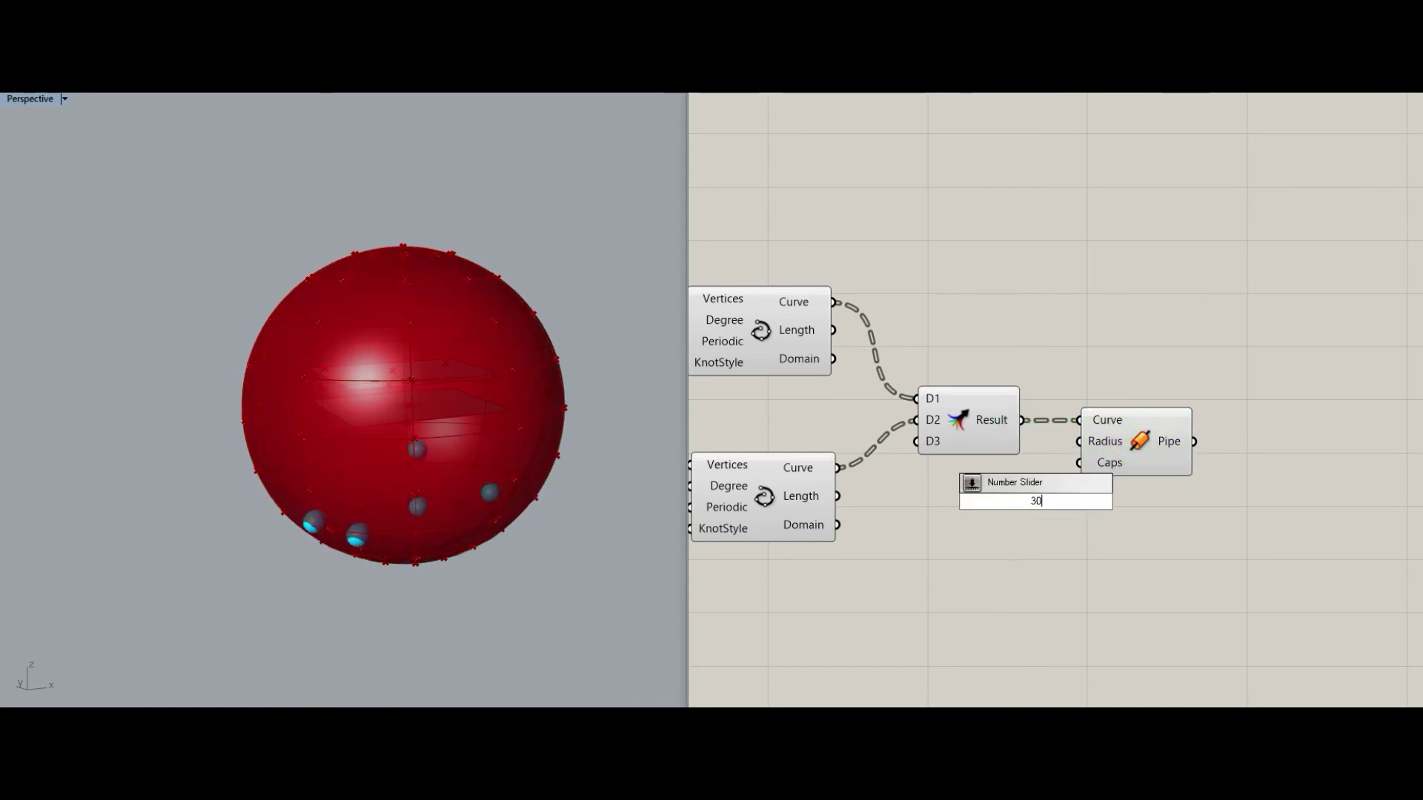
{"action": "key", "text": "Return"}
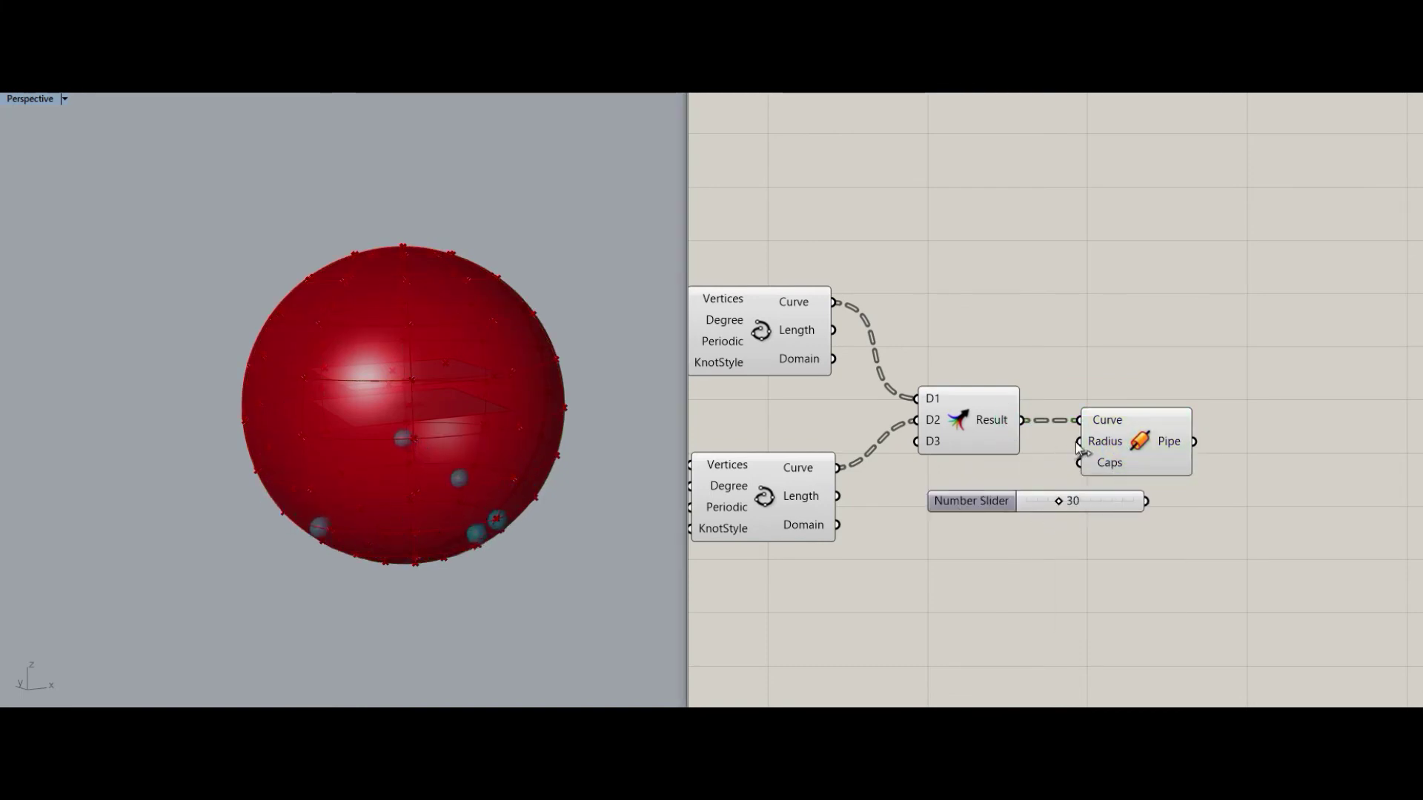
{"action": "left_click_drag", "start_coordinate": [1075, 441], "coordinate": [1089, 522]}
- Add a Custom Preview component beside the Pipe and connect the pipes to its Geometry input
{"action": "right_click_drag", "start_coordinate": [1233, 451], "coordinate": [1061, 457]}
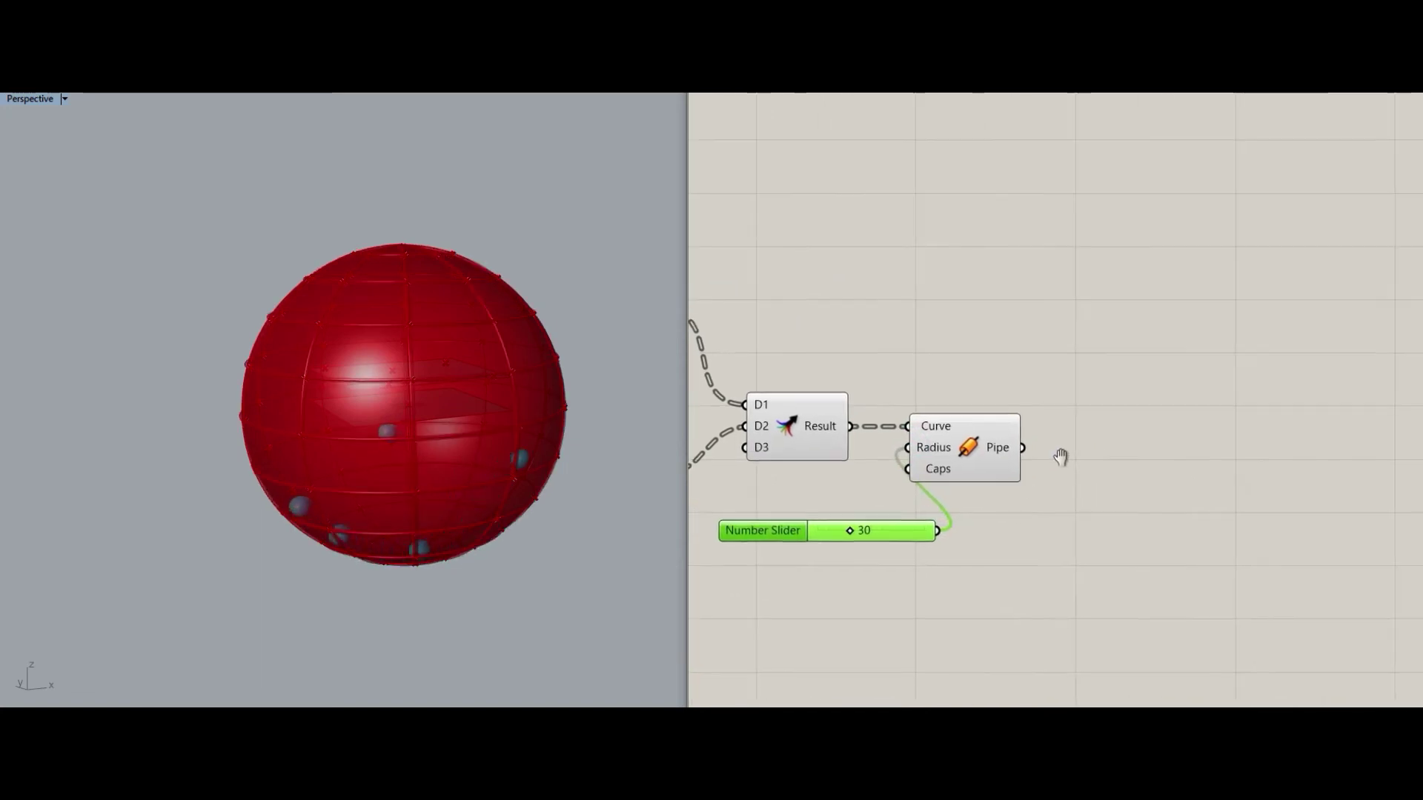
{"action": "double_click", "coordinate": [1067, 463]}
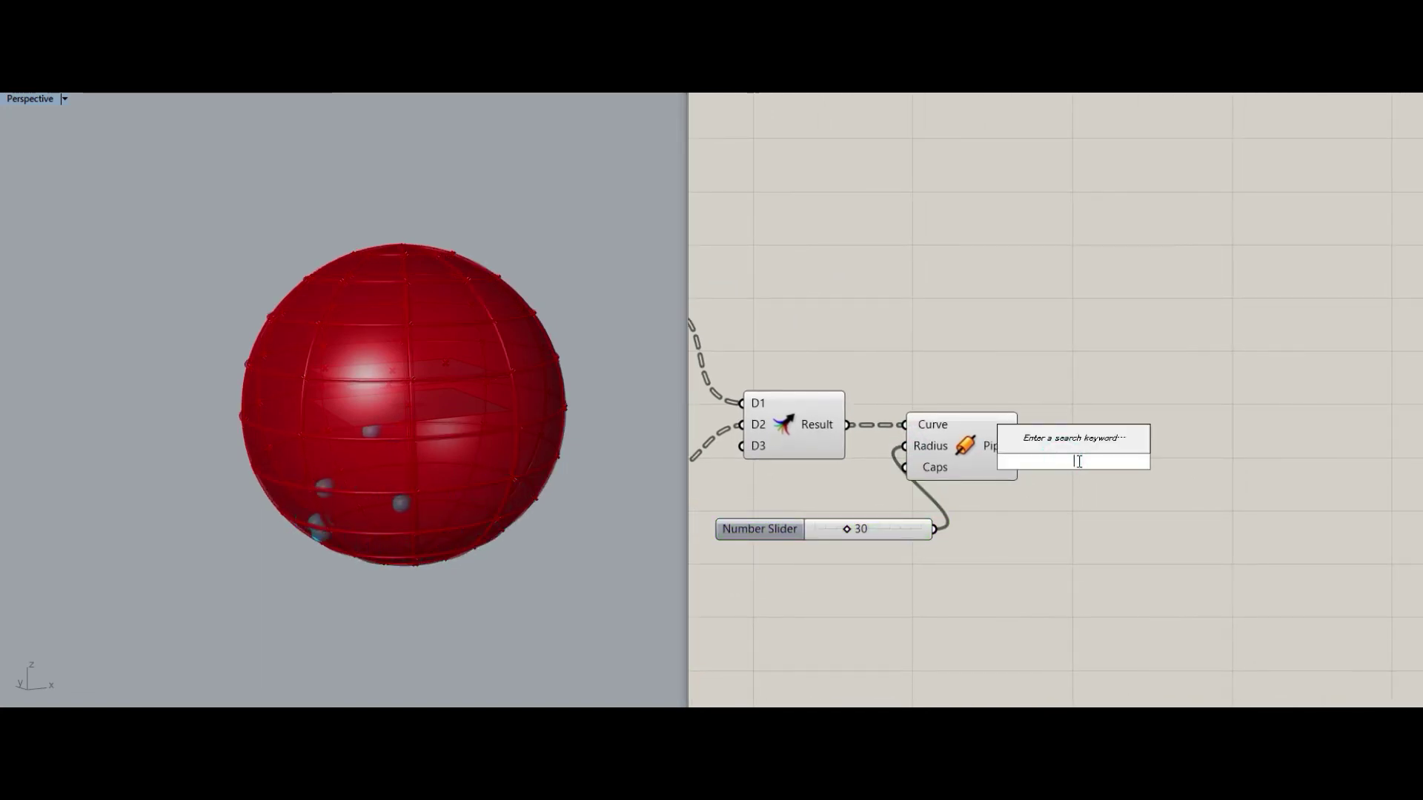
{"action": "type", "text": "pre"}
{"action": "key", "text": "Up"}
{"action": "key", "text": "Up"}
{"action": "key", "text": "Return"}
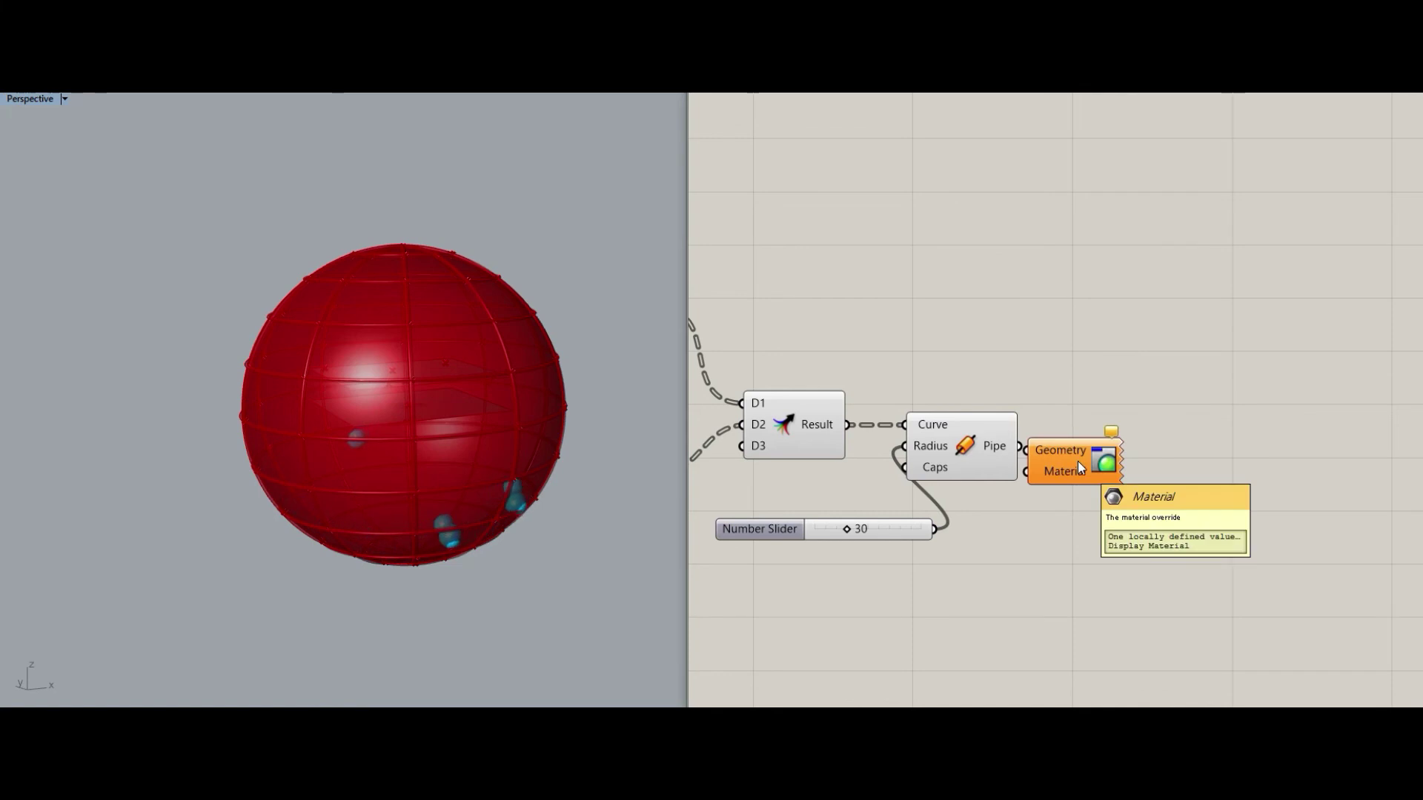
{"action": "mouse_move", "coordinate": [1077, 461]}
{"action": "left_mouse_down"}
{"action": "mouse_move", "coordinate": [1099, 461]}
{"action": "mouse_move", "coordinate": [1021, 446]}
{"action": "mouse_move", "coordinate": [1103, 469]}
{"action": "left_mouse_up"}
{"action": "left_click", "coordinate": [1098, 483]}
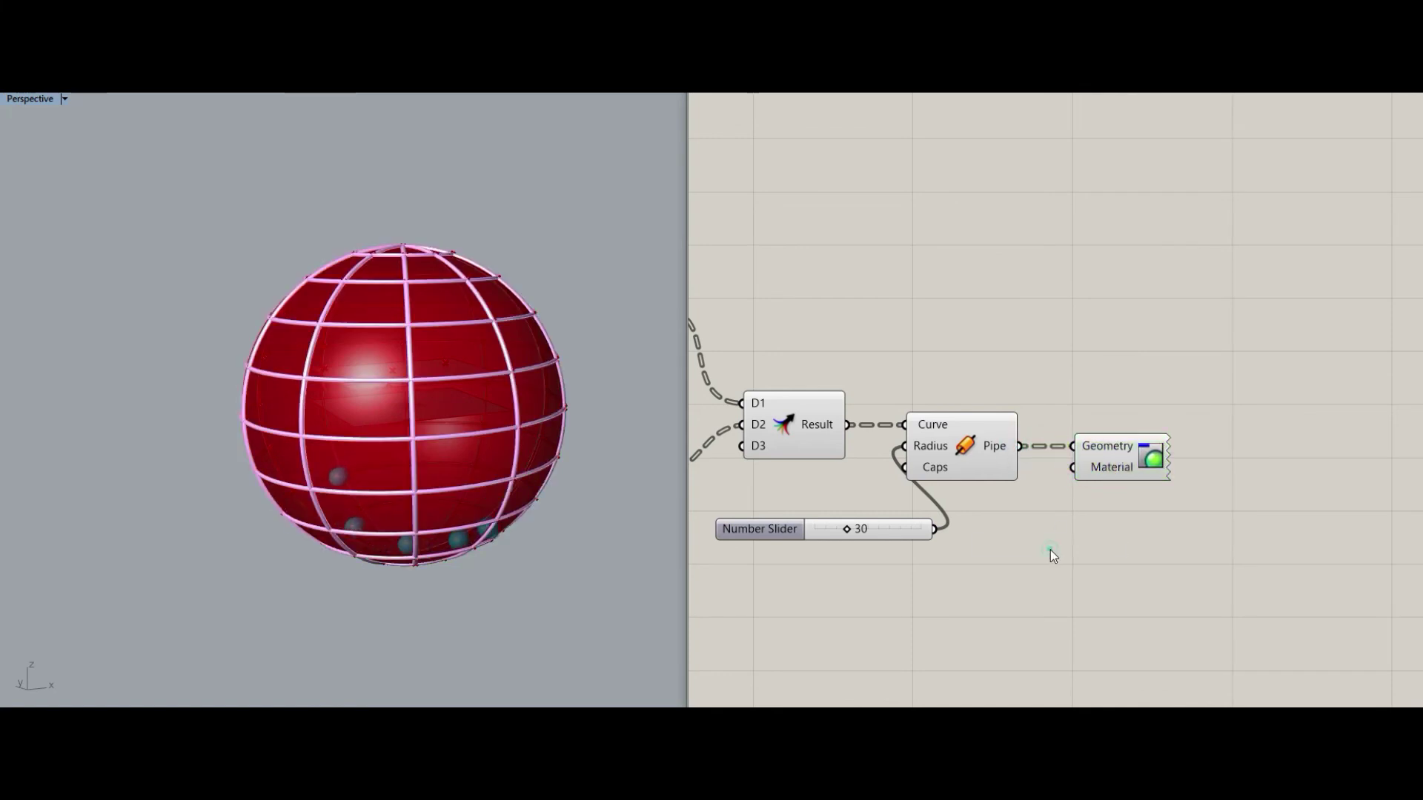
- Add a Colour Swatch, set its colour to grey, and connect it to the pipe Custom Preview's Material input
{"action": "double_click", "coordinate": [1051, 550]}
{"action": "type", "text": "colou"}
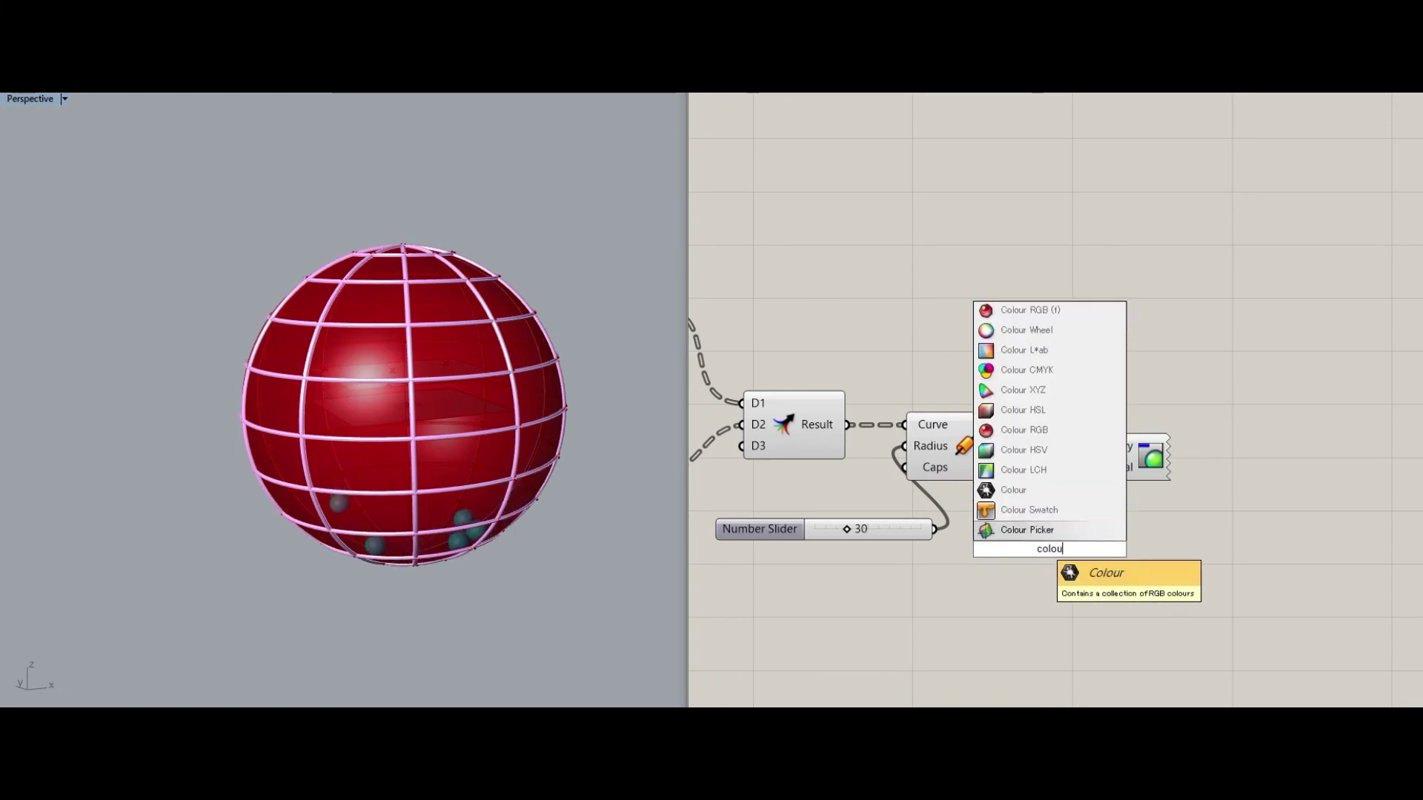
{"action": "left_click", "coordinate": [1029, 509]}
{"action": "left_click", "coordinate": [1093, 544]}
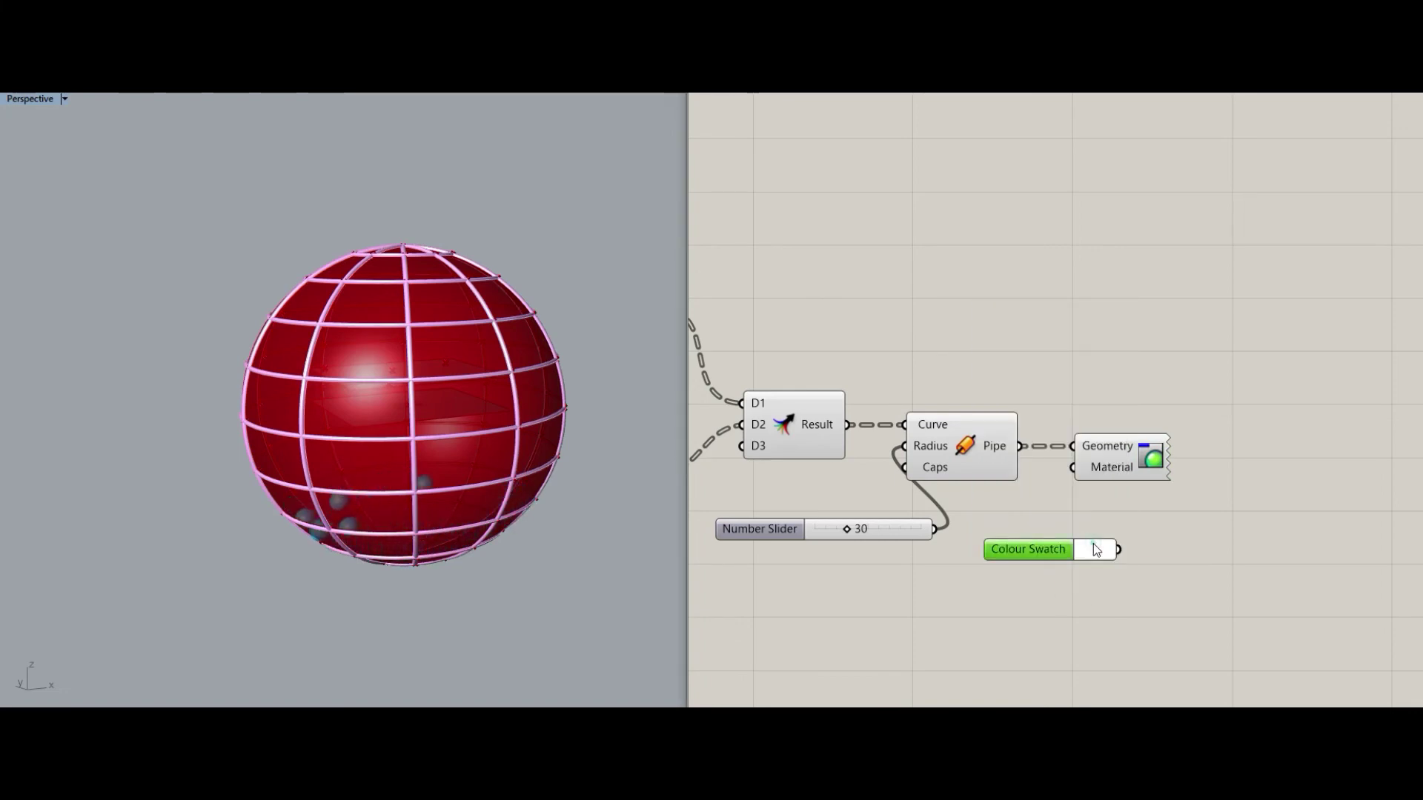
{"action": "left_click_drag", "start_coordinate": [1209, 557], "coordinate": [1212, 592]}
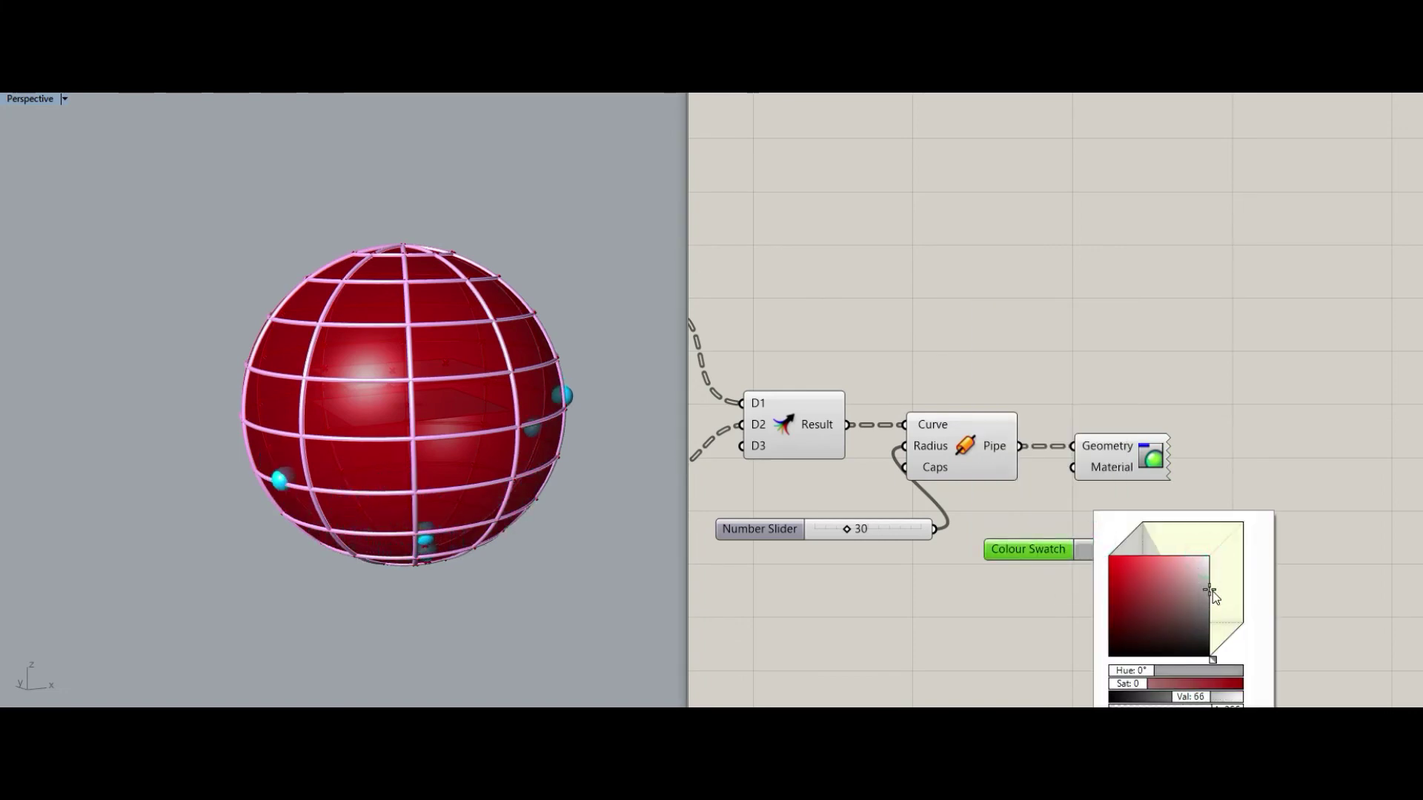
{"action": "left_click", "coordinate": [1232, 487]}
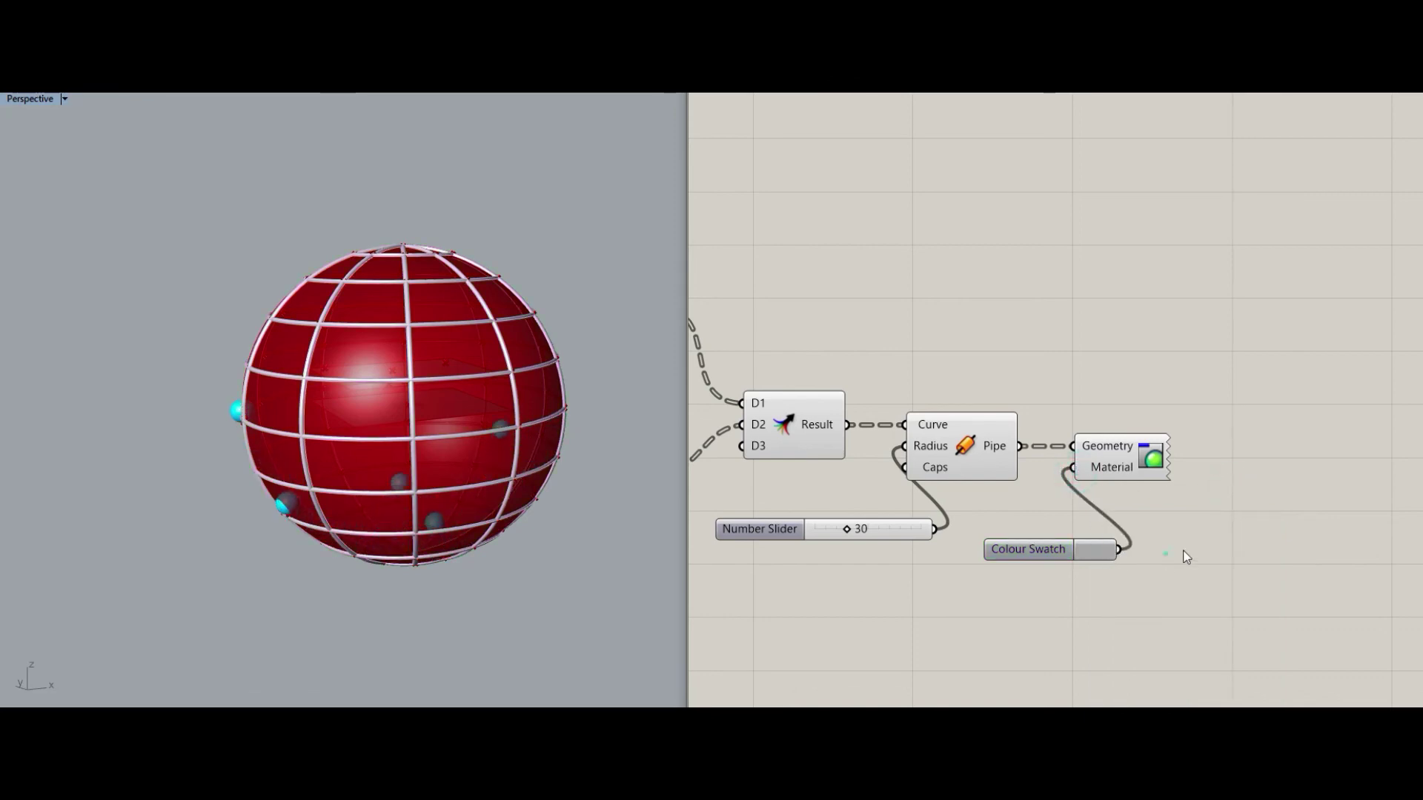
- Turn off the preview of the hollow sphere and pipe cage components, leaving out their Custom Preview
{"action": "scroll", "coordinate": [1178, 497], "scroll_direction": "down", "scroll_amount": 5}
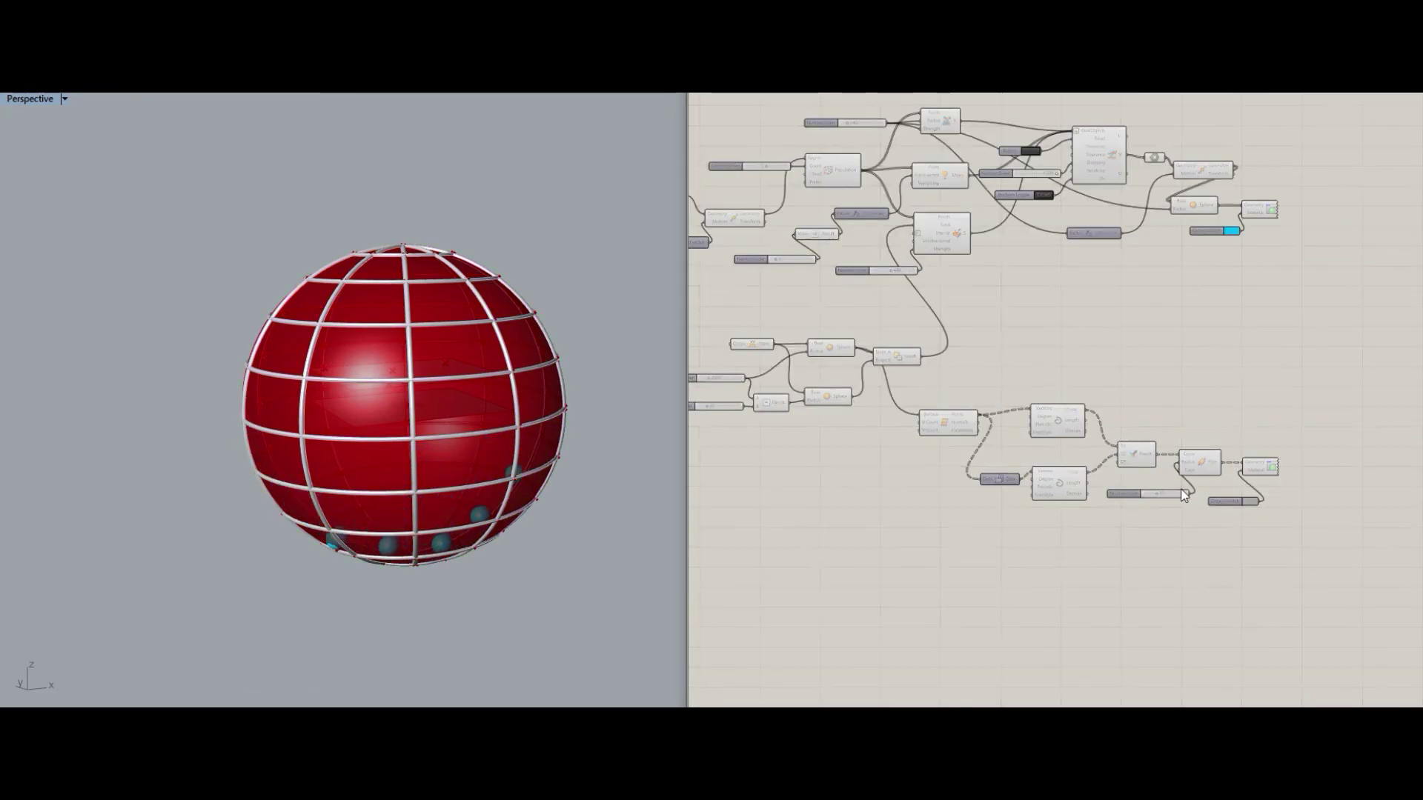
{"action": "scroll", "coordinate": [1182, 490], "scroll_direction": "down", "scroll_amount": 2}
{"action": "left_click_drag", "start_coordinate": [763, 359], "coordinate": [1223, 541]}
{"action": "middle_click", "coordinate": [1184, 404]}
{"action": "left_click", "coordinate": [1230, 359]}
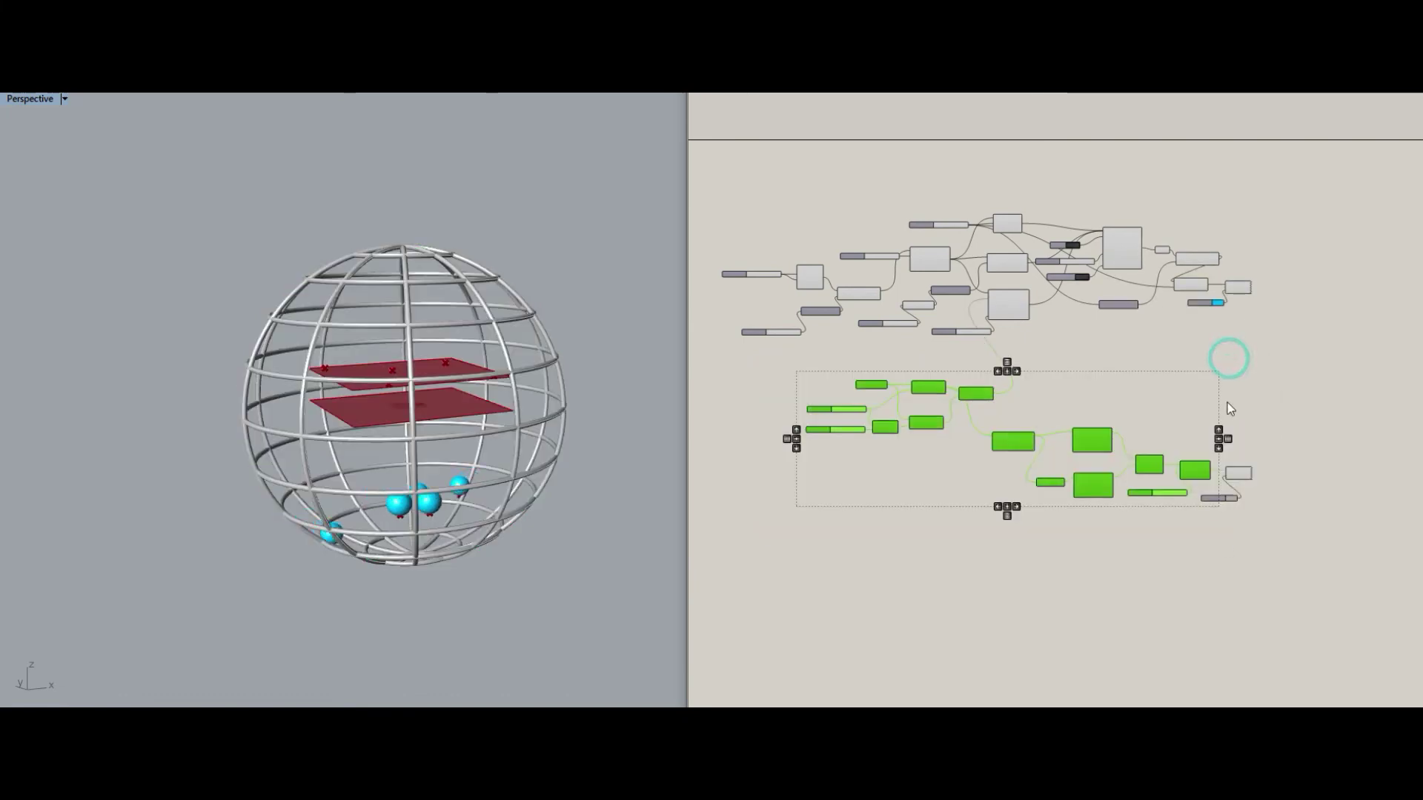
{"action": "left_click", "coordinate": [1249, 421]}
- Move the bouncing spheres' Custom Preview and its cyan Colour Swatch farther away from the Sphere component
{"action": "scroll", "coordinate": [1247, 453], "scroll_direction": "up", "scroll_amount": 1}
{"action": "scroll", "coordinate": [1231, 259], "scroll_direction": "up", "scroll_amount": 3}
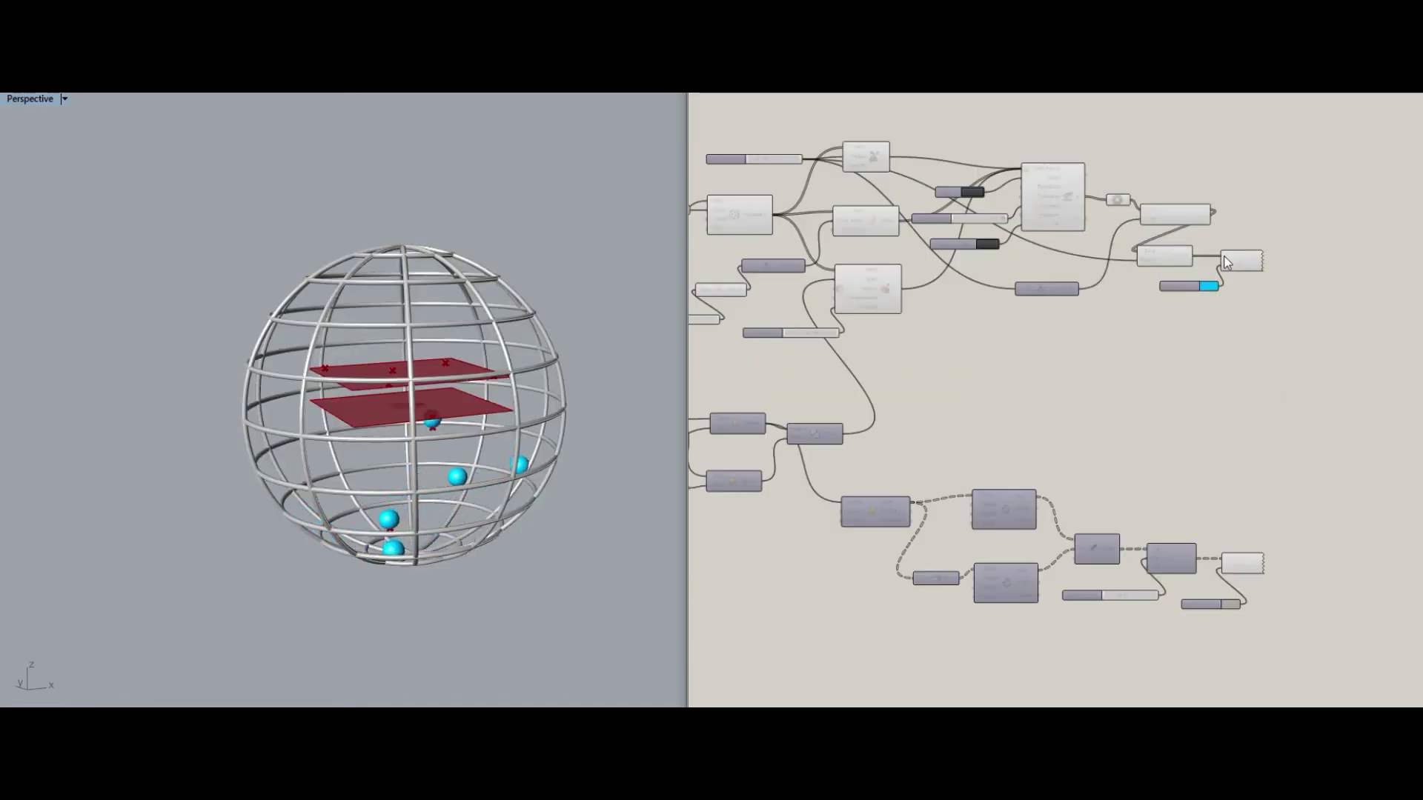
{"action": "left_click_drag", "start_coordinate": [1234, 263], "coordinate": [1297, 264]}
{"action": "left_click_drag", "start_coordinate": [1157, 291], "coordinate": [1224, 303]}
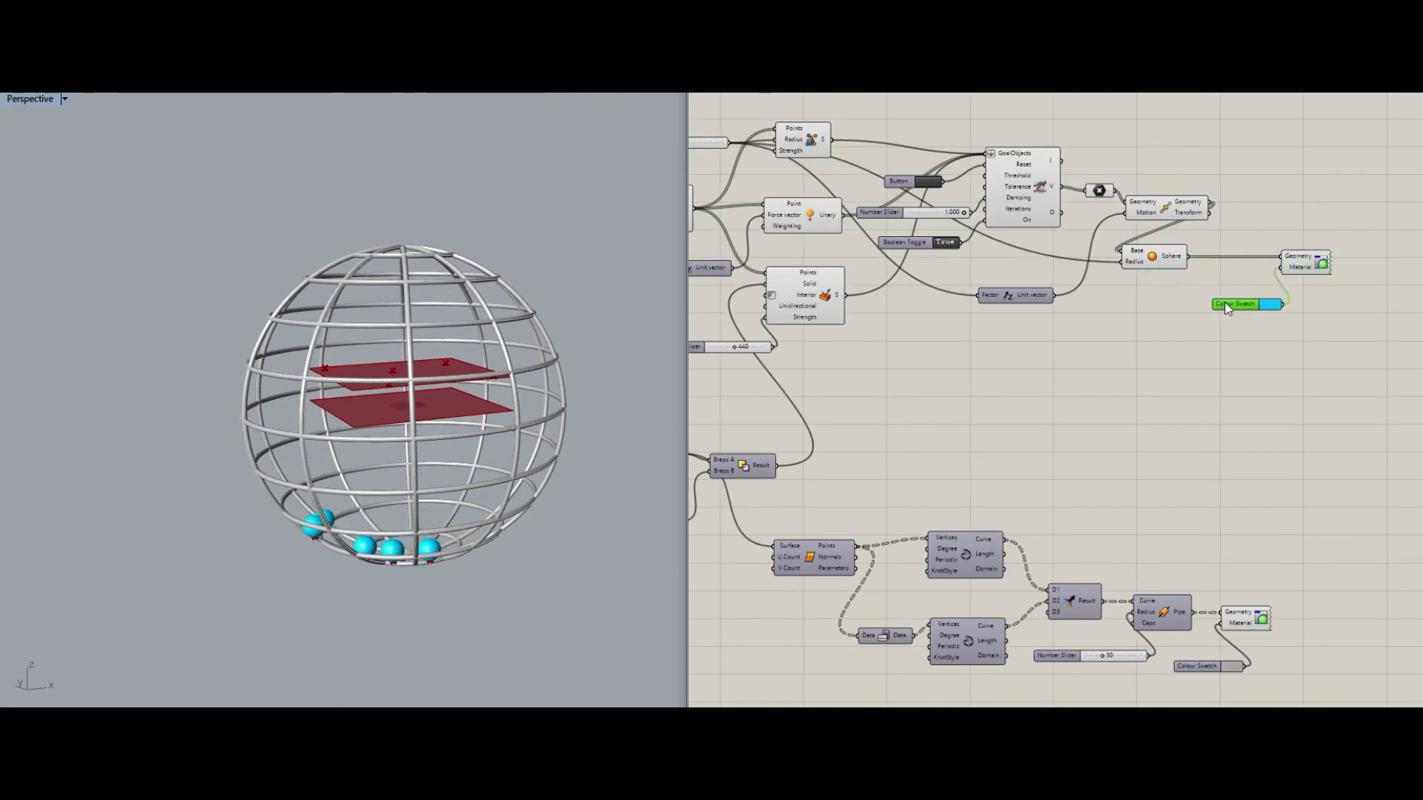
- Turn off the preview of the ball simulation components, from the population region to the Sphere, leaving out their Custom Preview
{"action": "scroll", "coordinate": [1089, 292], "scroll_direction": "down", "scroll_amount": 3}
{"action": "right_click_drag", "start_coordinate": [1032, 293], "coordinate": [1146, 336]}
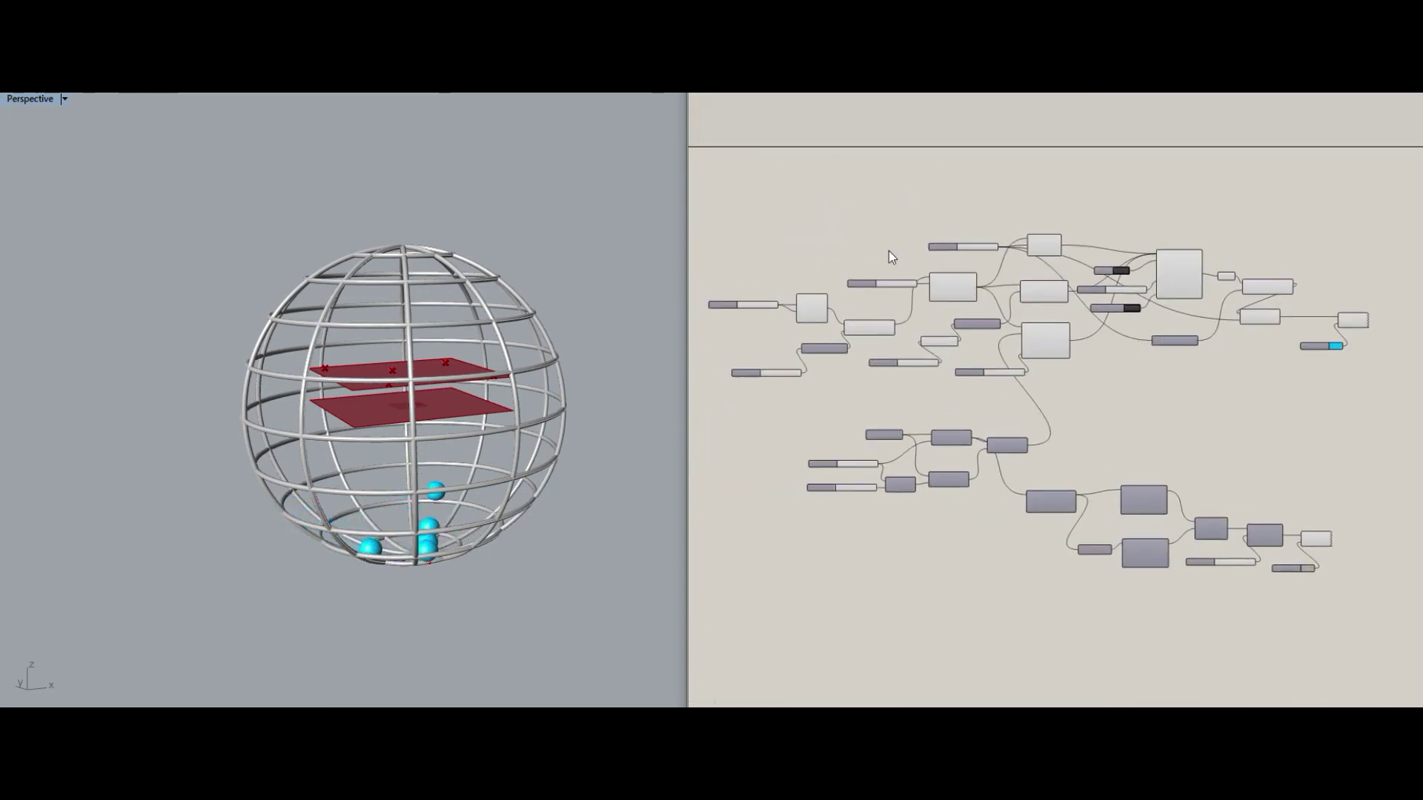
{"action": "left_click_drag", "start_coordinate": [699, 195], "coordinate": [1304, 445]}
{"action": "middle_click", "coordinate": [1213, 384]}
{"action": "scroll", "coordinate": [1213, 382], "scroll_direction": "down", "scroll_amount": 1}
{"action": "left_click", "coordinate": [1263, 330]}
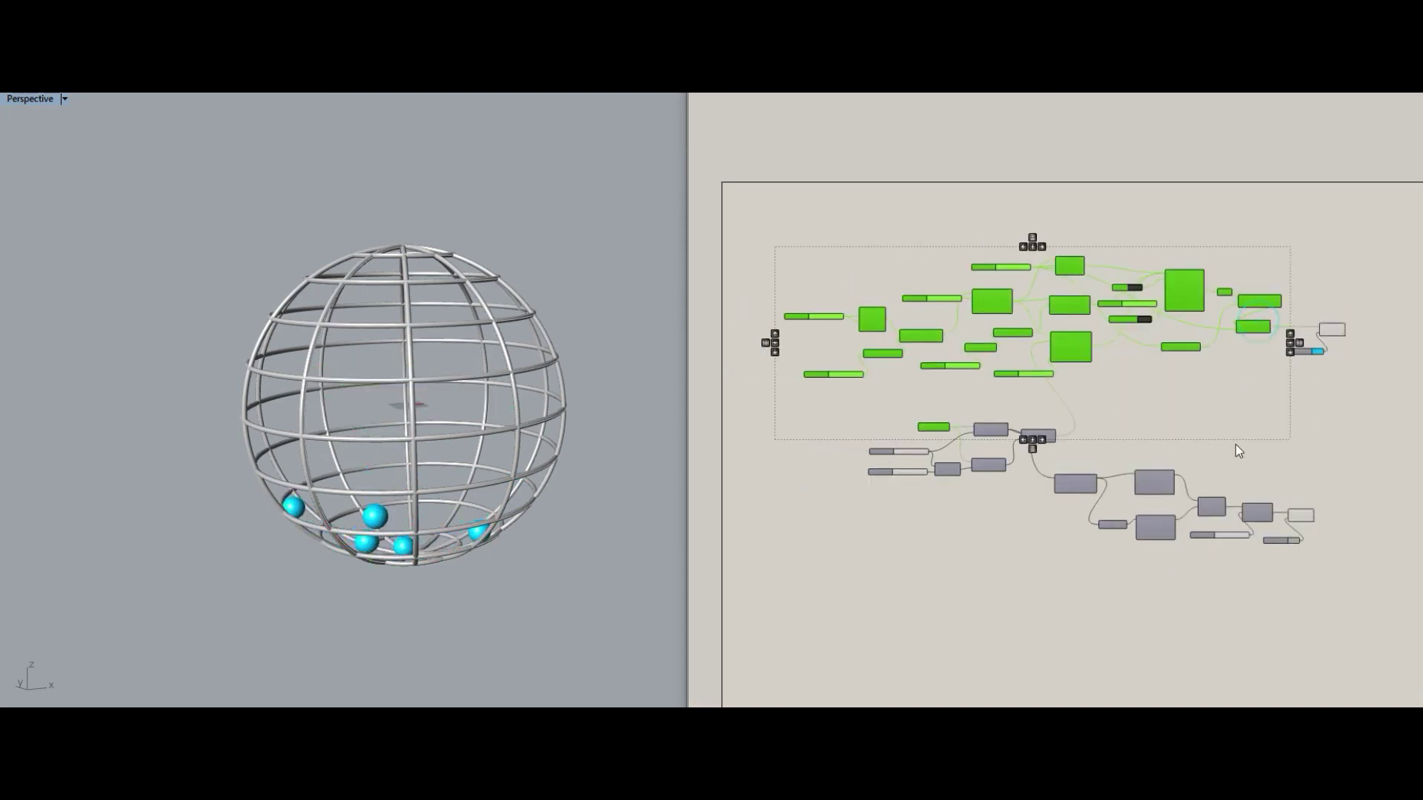
{"action": "left_click", "coordinate": [1281, 447]}
- Reset the BouncySolver to replay the balls bouncing inside the pipe cage
{"action": "scroll", "coordinate": [1141, 323], "scroll_direction": "up", "scroll_amount": 1}
{"action": "scroll", "coordinate": [1150, 274], "scroll_direction": "up", "scroll_amount": 4}
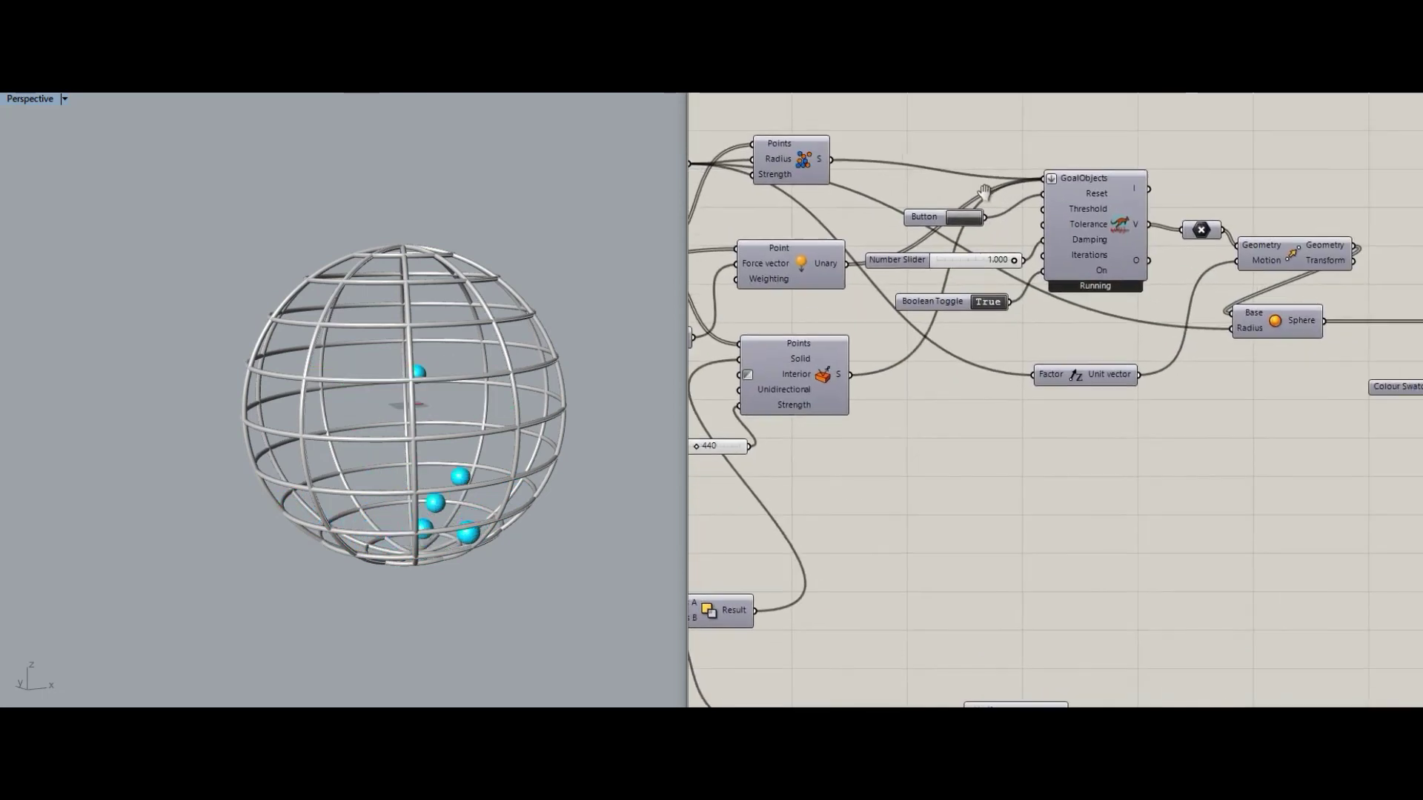
{"action": "left_click", "coordinate": [963, 217]}
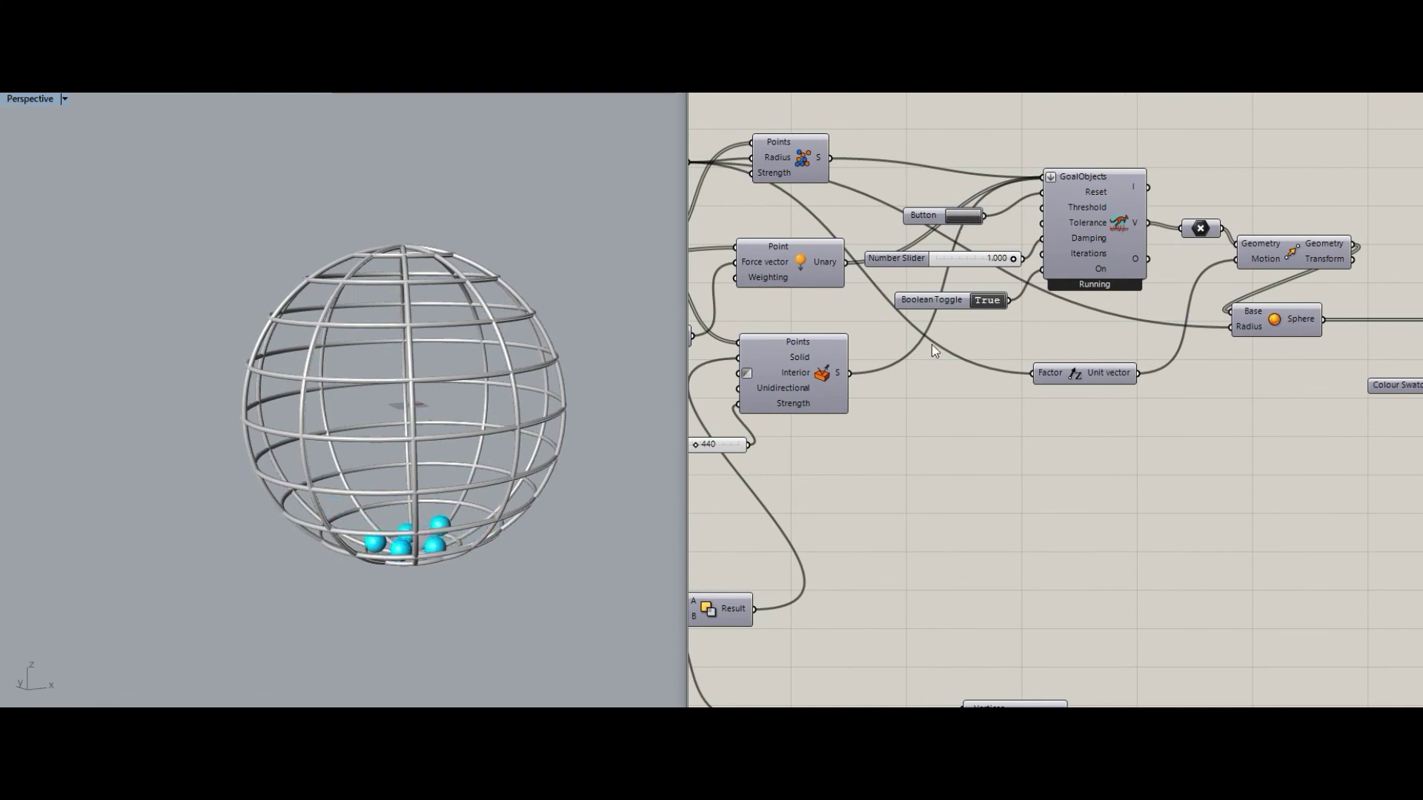
{"action": "right_click_drag", "start_coordinate": [980, 393], "coordinate": [1120, 375]}
{"action": "right_click_drag", "start_coordinate": [924, 346], "coordinate": [1026, 331]}
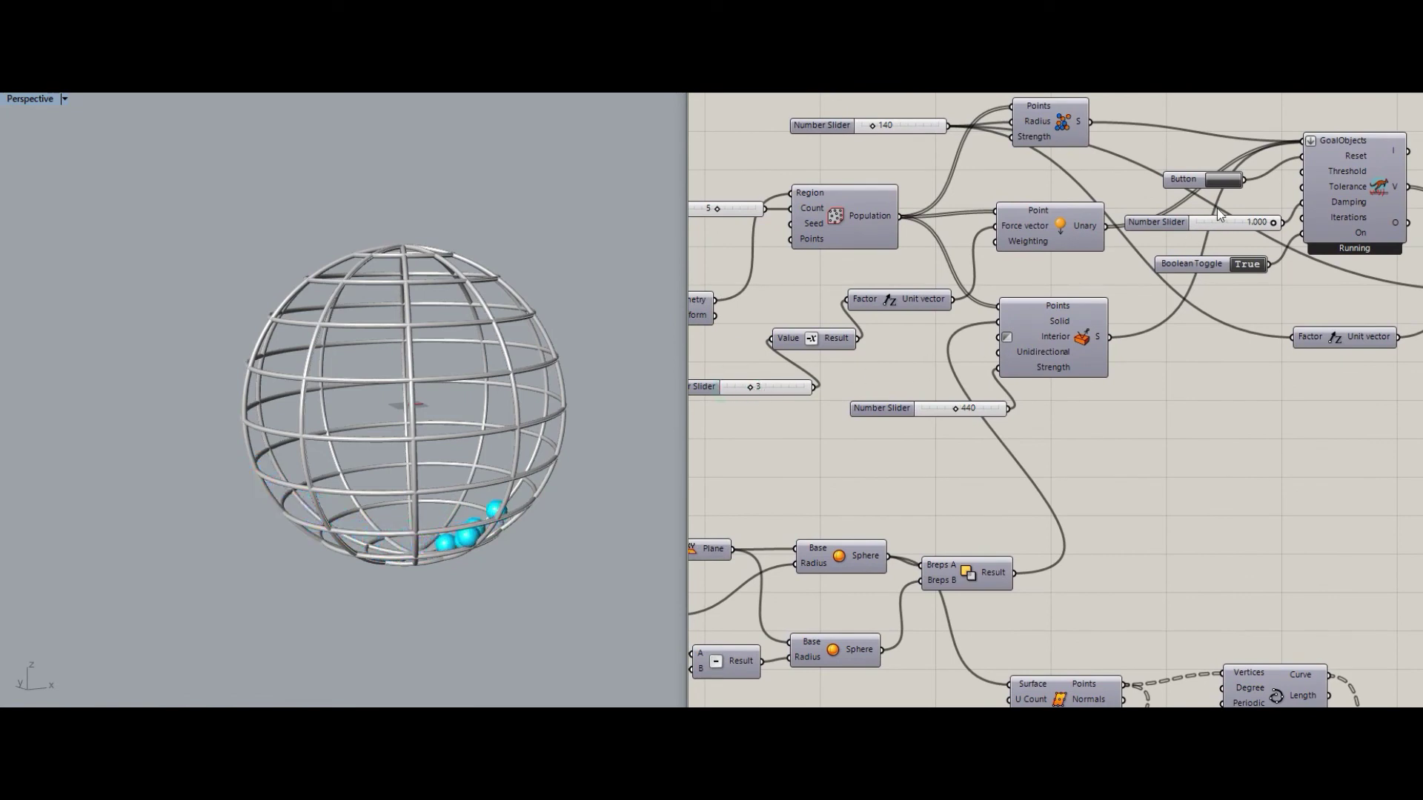
{"action": "left_click", "coordinate": [1223, 185]}
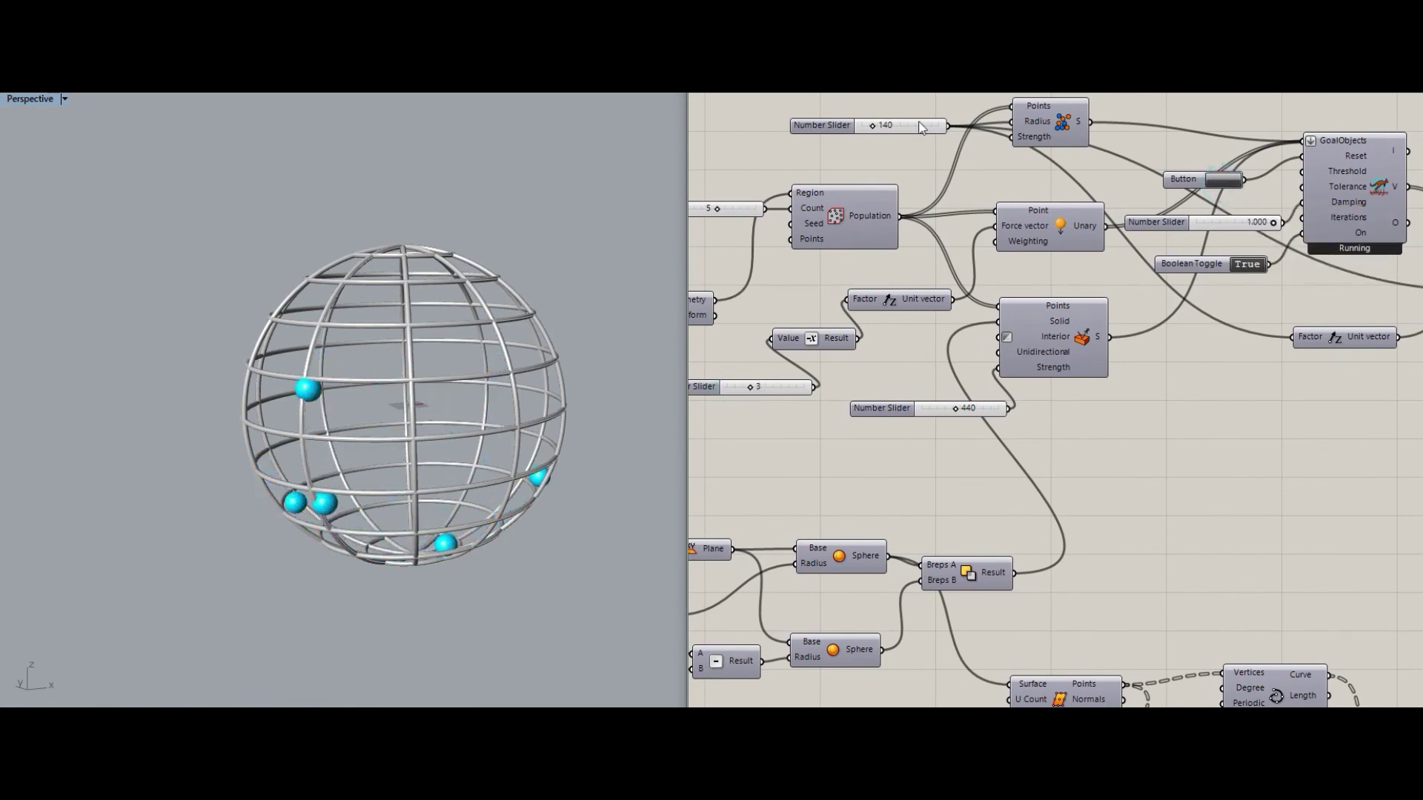
- Set the ball radius slider to 280, restarting the simulation, and set the solid collision Strength slider to 200
{"action": "mouse_move", "coordinate": [875, 126]}
{"action": "left_mouse_down"}
{"action": "mouse_move", "coordinate": [904, 127]}
{"action": "mouse_move", "coordinate": [885, 127]}
{"action": "left_mouse_up"}
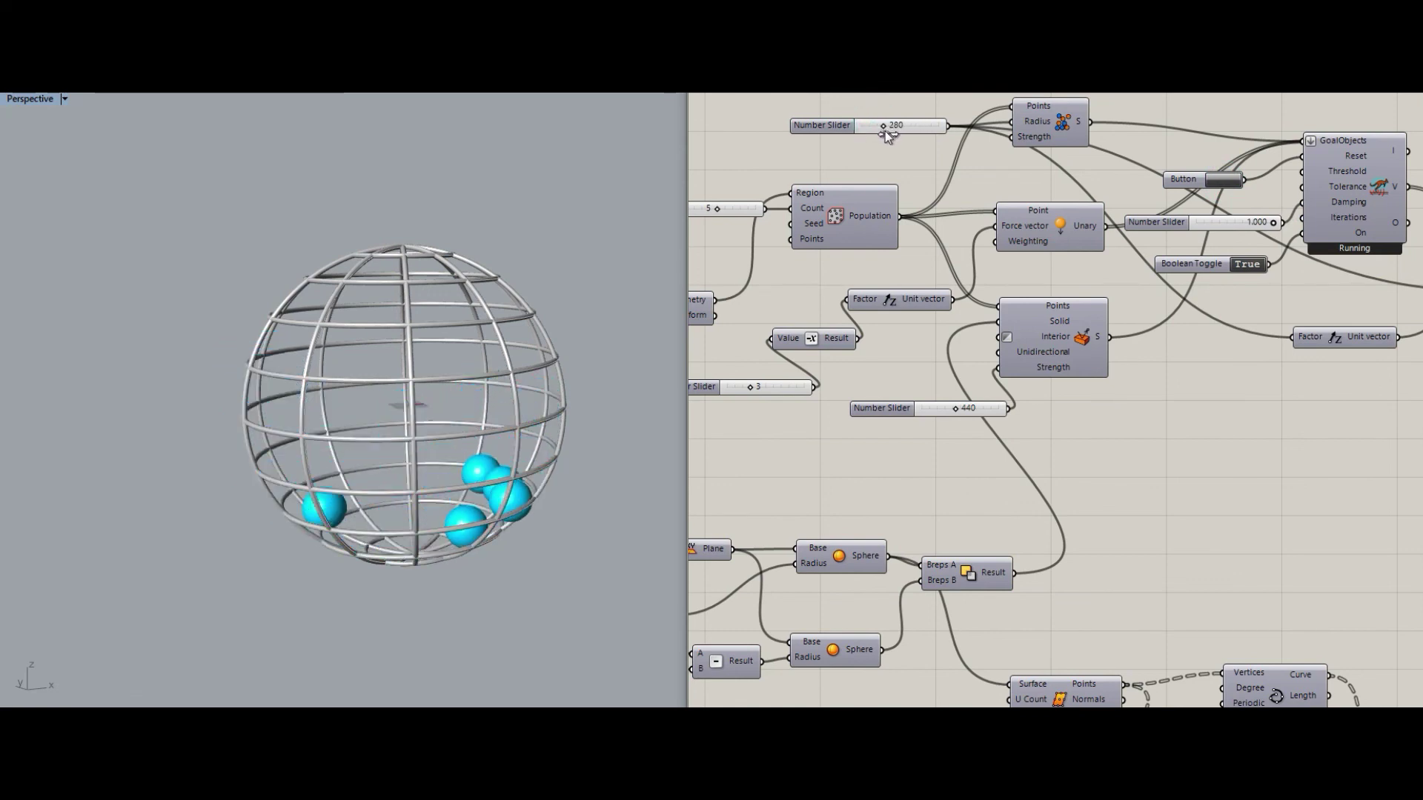
{"action": "left_click", "coordinate": [1225, 180]}
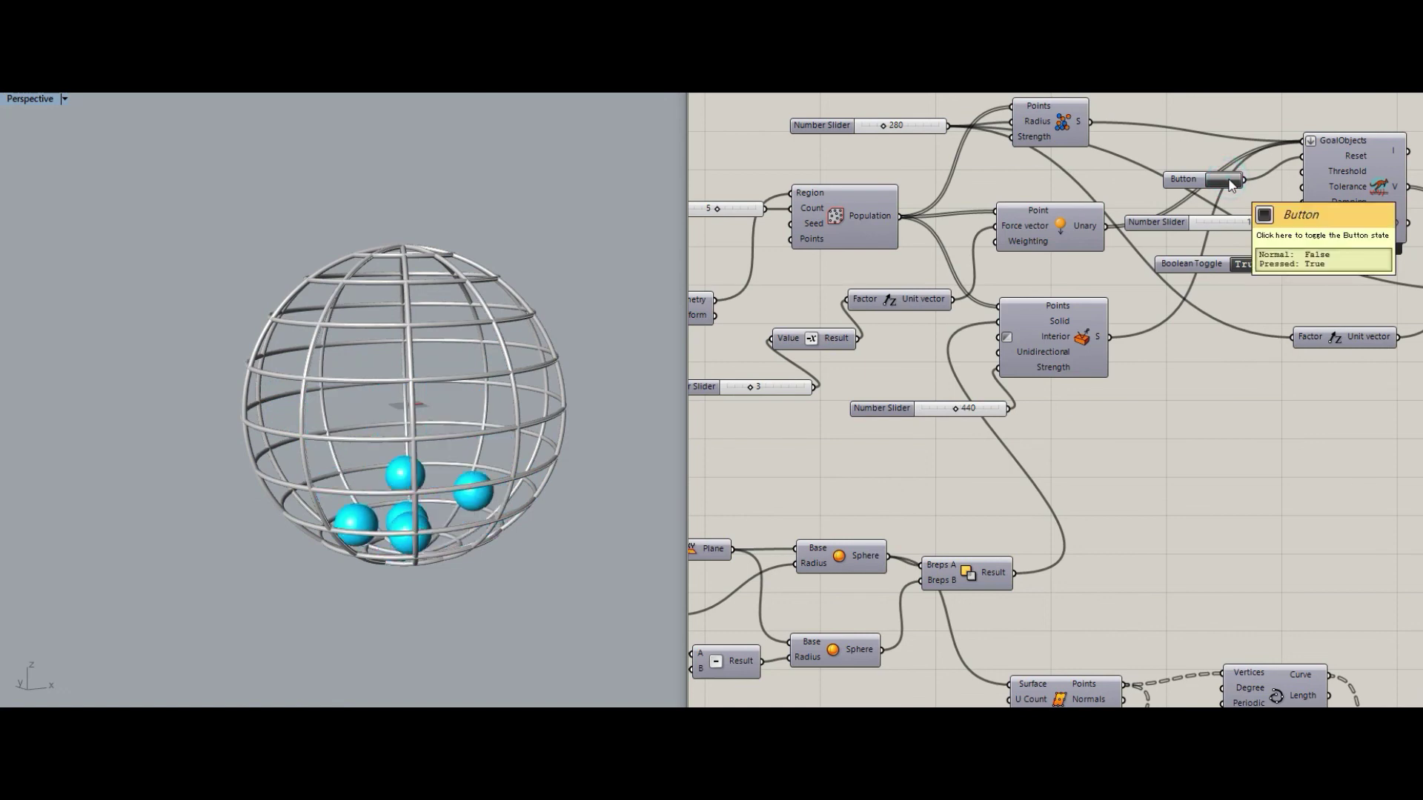
{"action": "left_click", "coordinate": [1224, 180]}
{"action": "left_click", "coordinate": [1225, 180]}
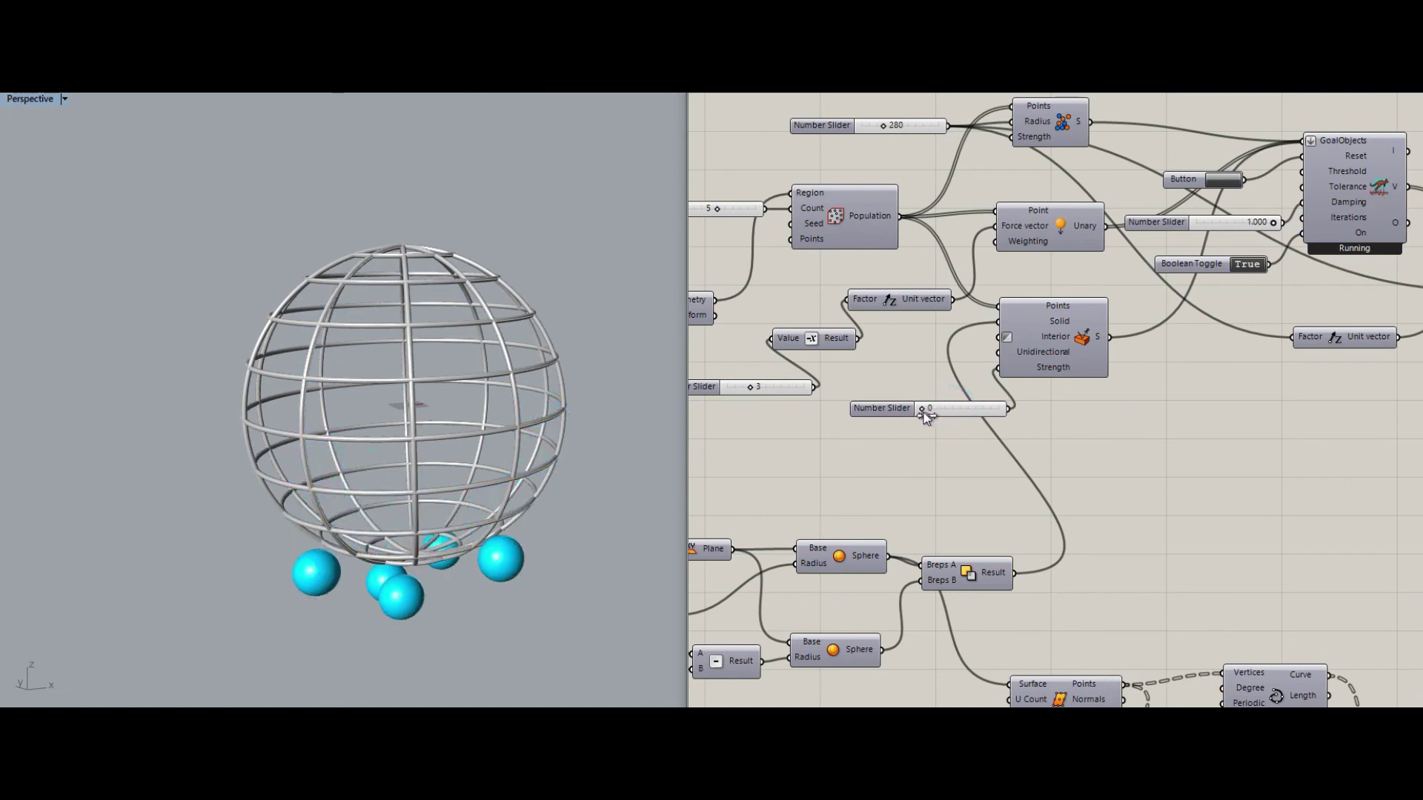
{"action": "left_click_drag", "start_coordinate": [923, 413], "coordinate": [988, 410]}
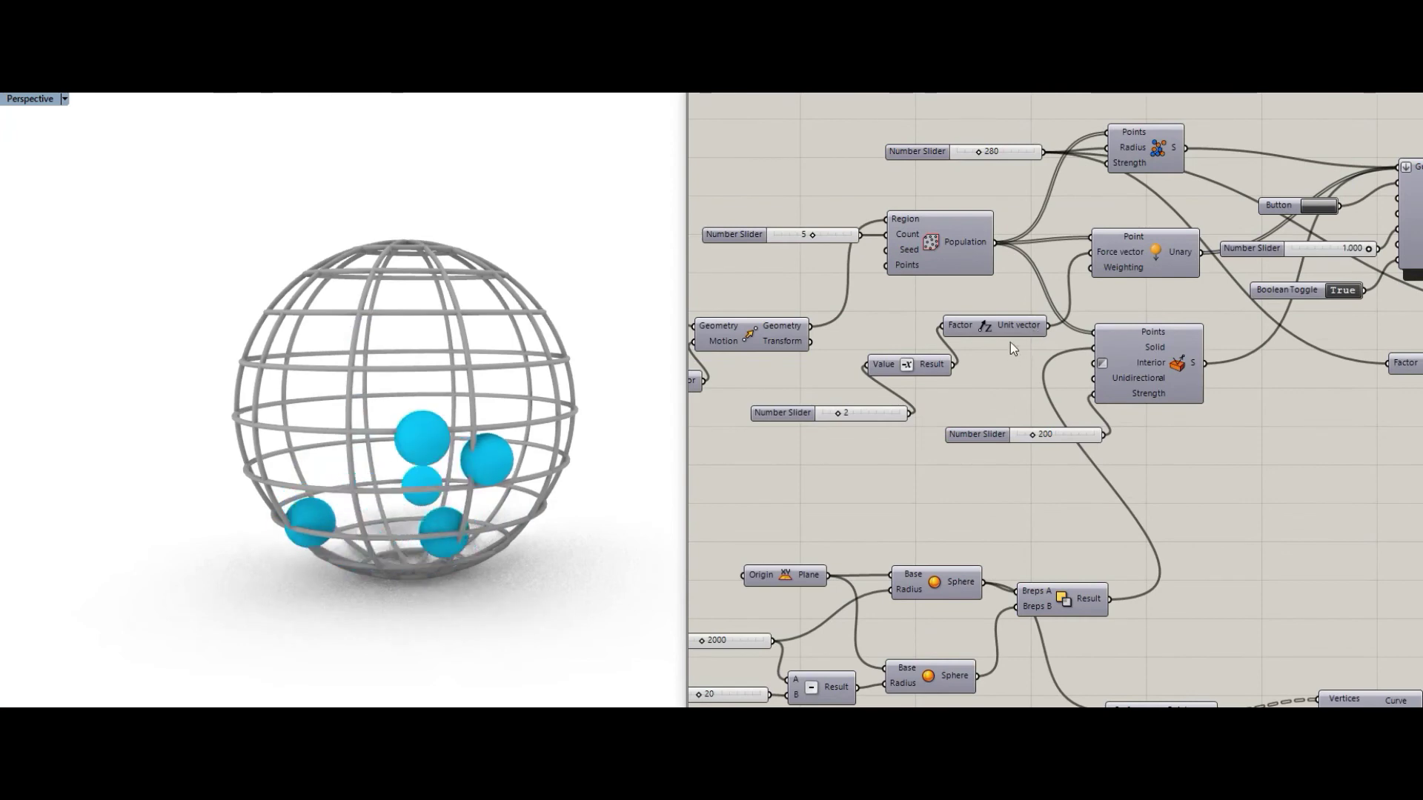
- Add a number slider with a maximum of 1000, connect it to the Unary force's Weighting input, and set it to 539
{"action": "scroll", "coordinate": [1104, 274], "scroll_direction": "up", "scroll_amount": 3}
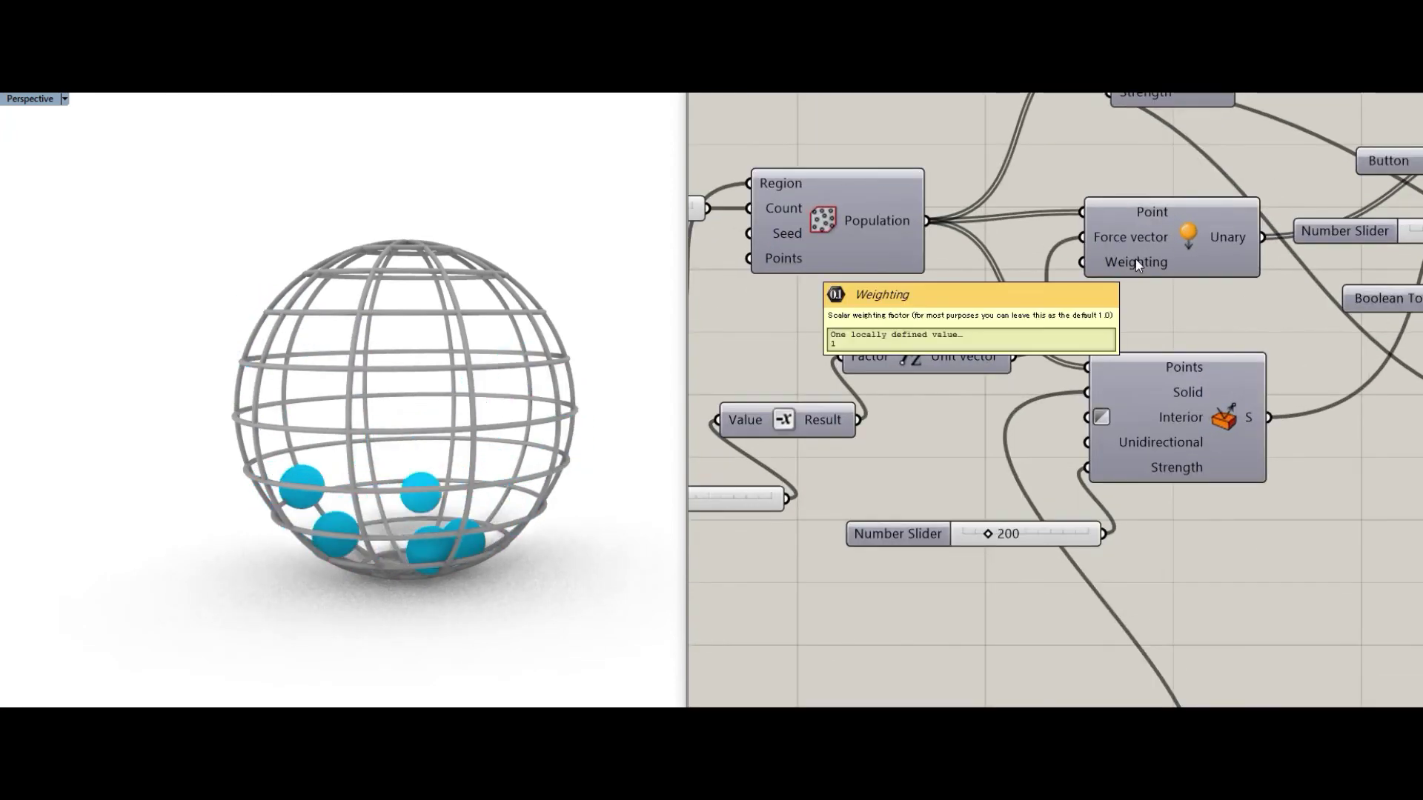
{"action": "double_click", "coordinate": [1123, 306]}
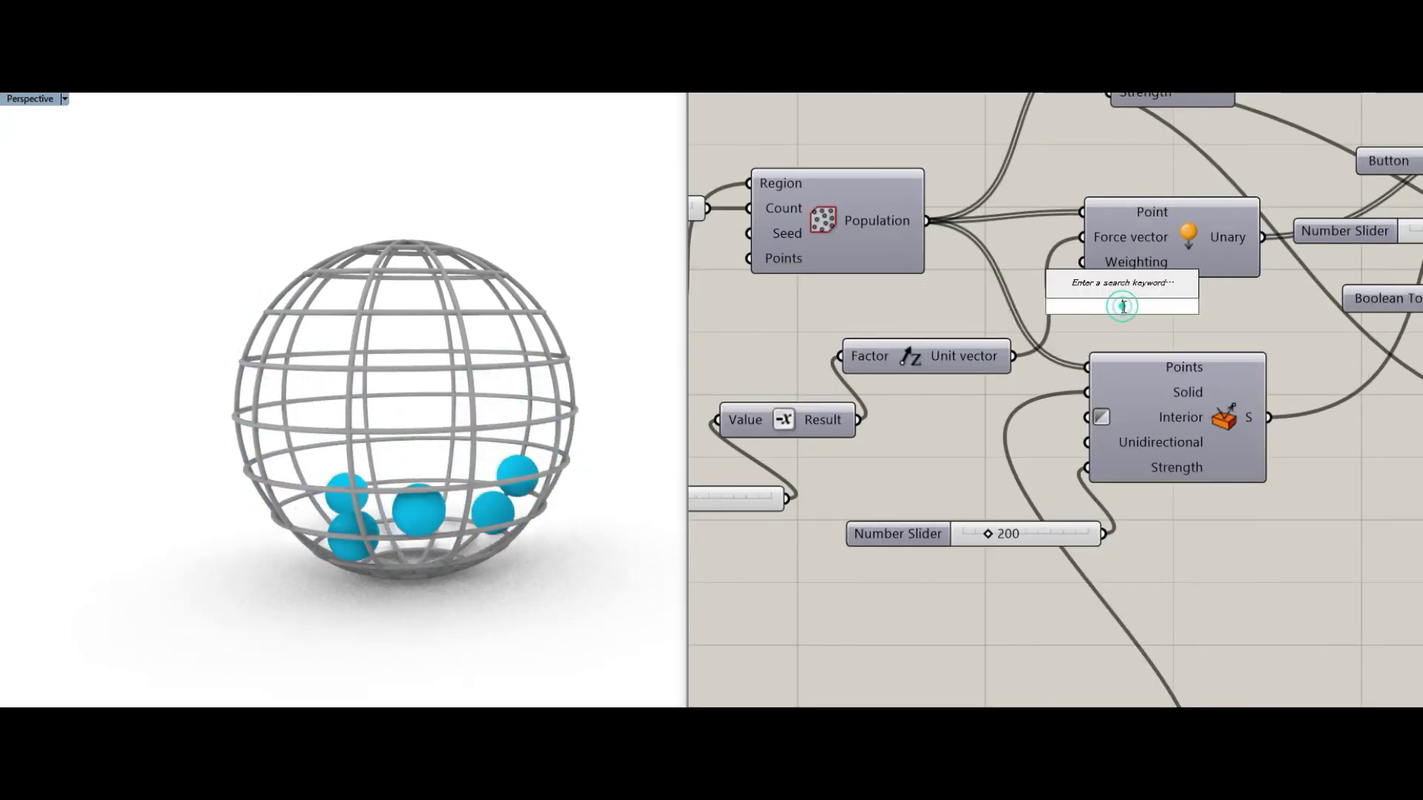
{"action": "type", "text": "1000"}
{"action": "key", "text": "Return"}
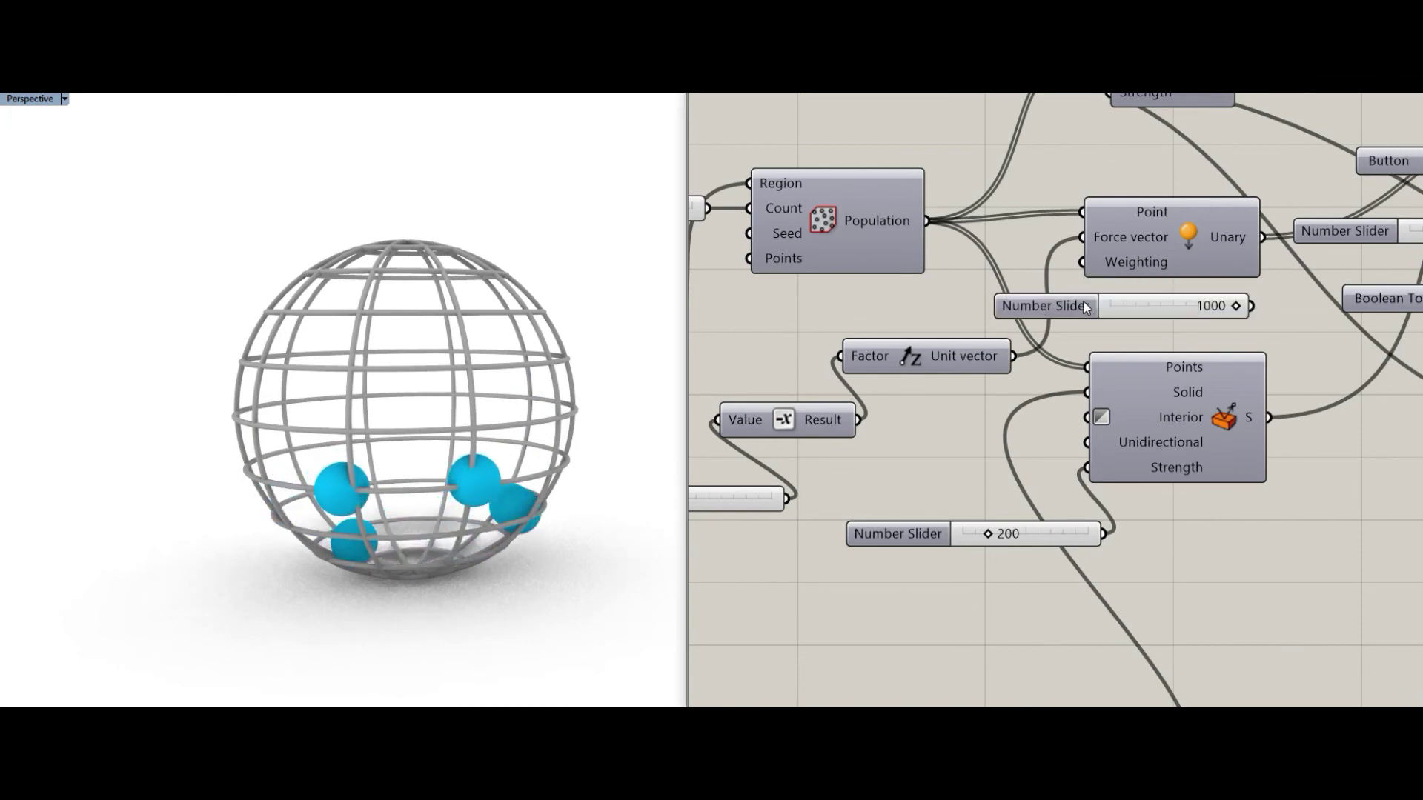
{"action": "left_click_drag", "start_coordinate": [1079, 307], "coordinate": [855, 290]}
{"action": "left_click_drag", "start_coordinate": [1075, 280], "coordinate": [972, 305]}
{"action": "left_click_drag", "start_coordinate": [878, 316], "coordinate": [932, 305]}
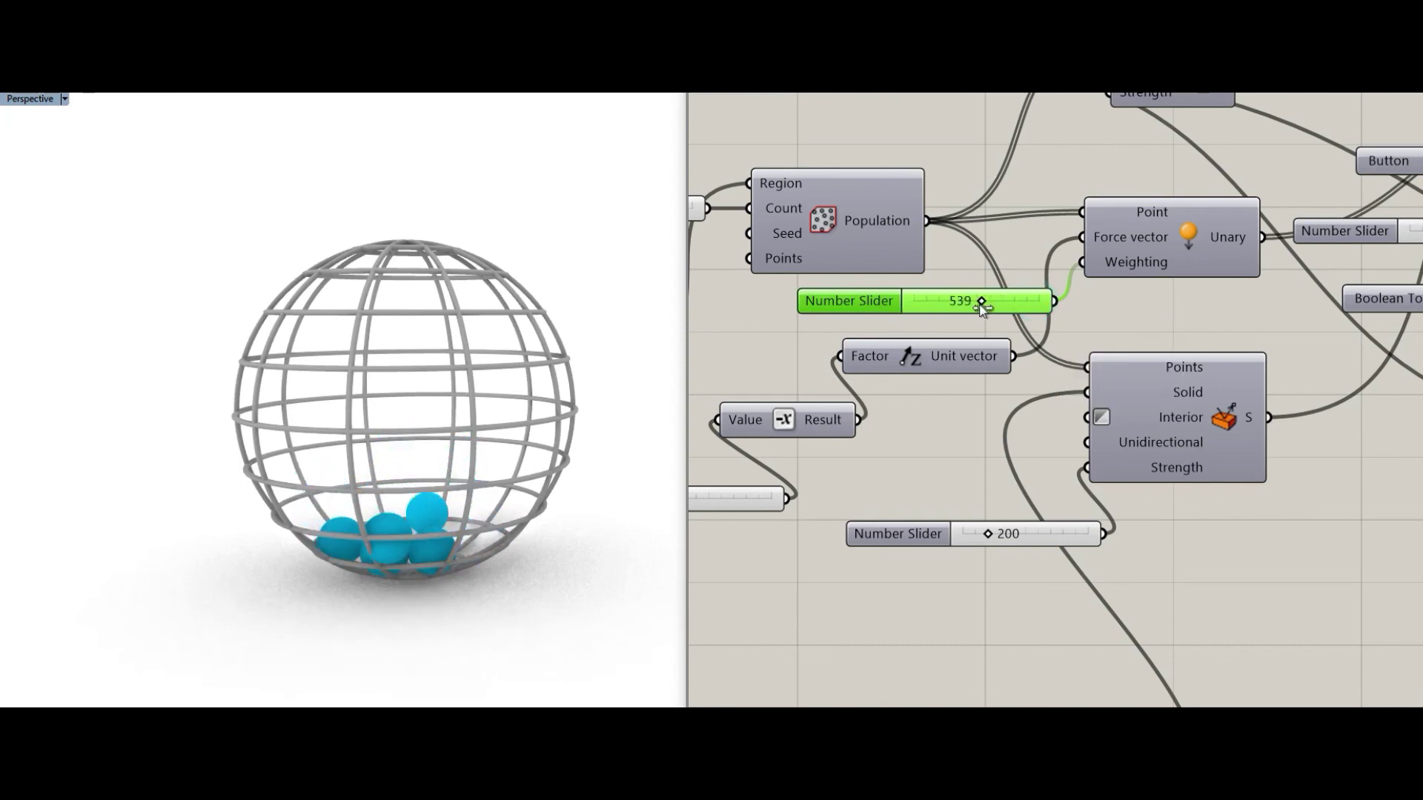
- Reset the solver to test the bouncing with the new force weighting
{"action": "scroll", "coordinate": [1031, 305], "scroll_direction": "down", "scroll_amount": 1}
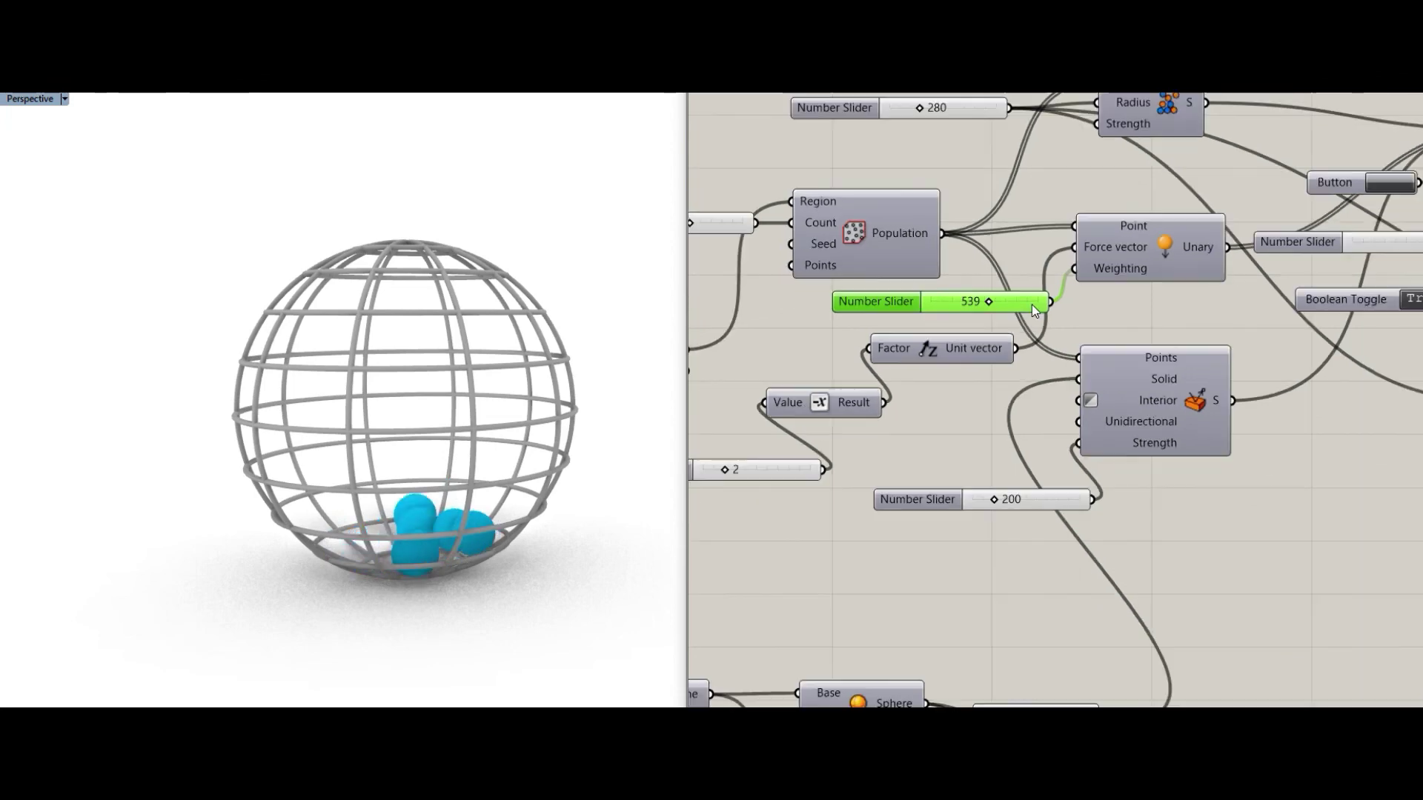
{"action": "right_click_drag", "start_coordinate": [1137, 305], "coordinate": [982, 314]}
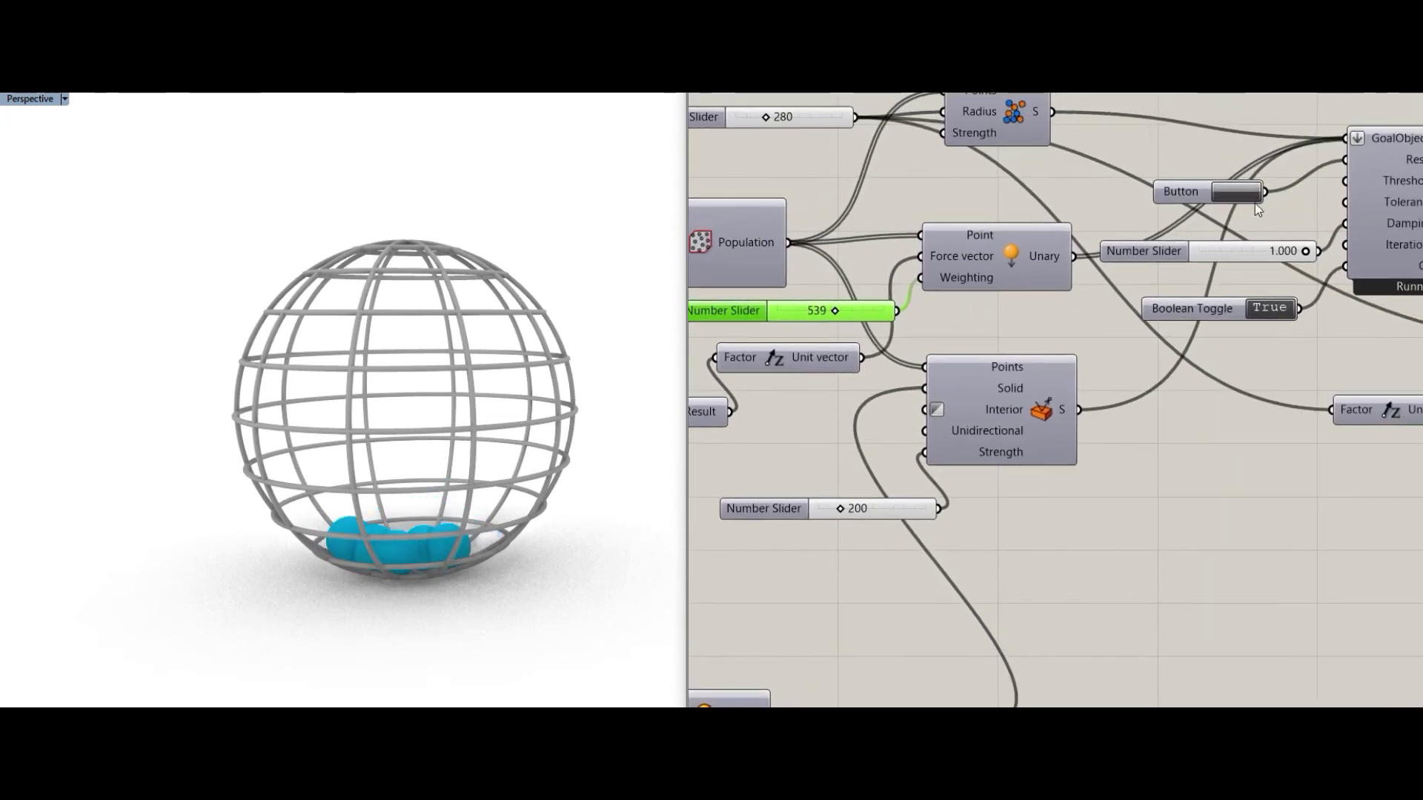
{"action": "left_click", "coordinate": [1237, 193]}
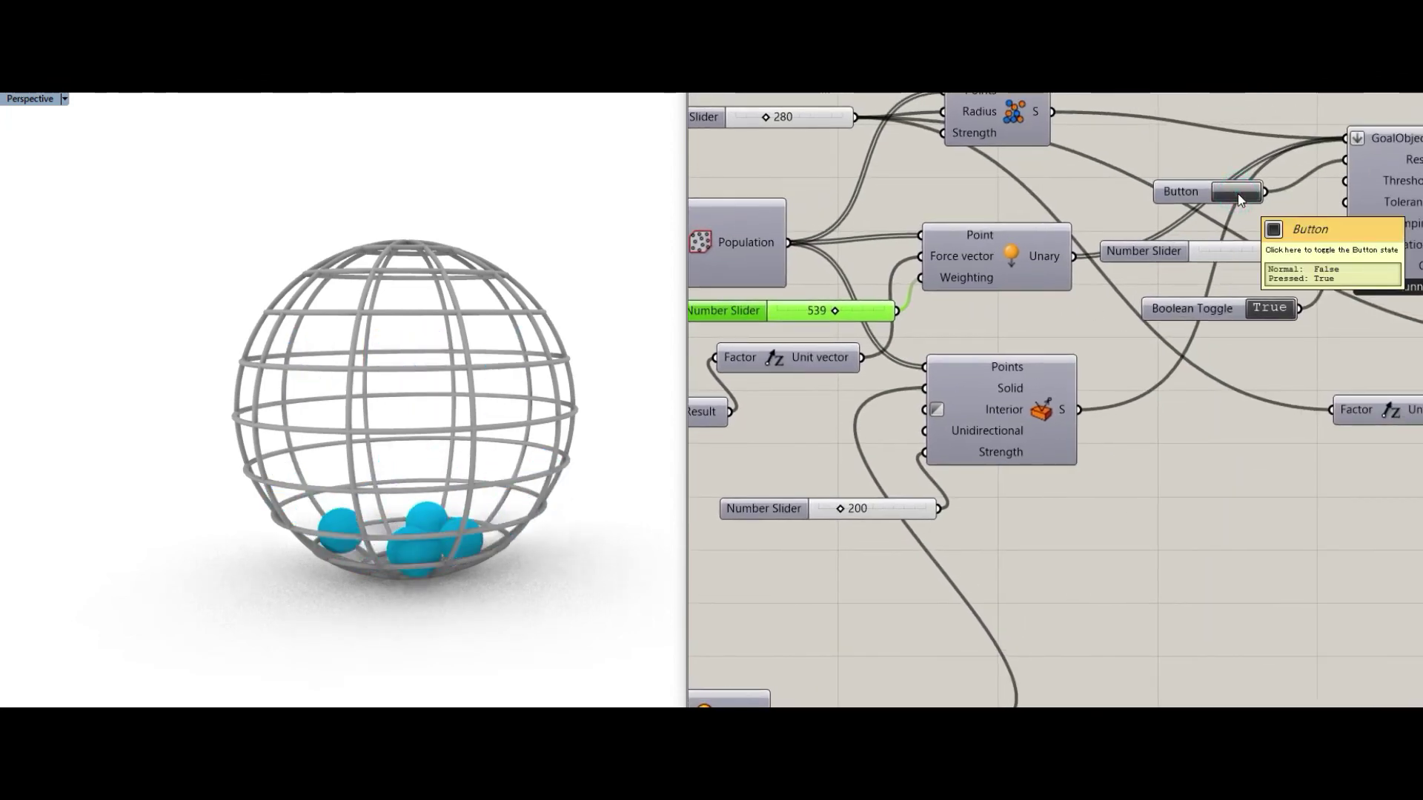
- Review the whole definition and the cage close up while restarting the bounce simulation several times
{"action": "scroll", "coordinate": [1111, 249], "scroll_direction": "down", "scroll_amount": 4}
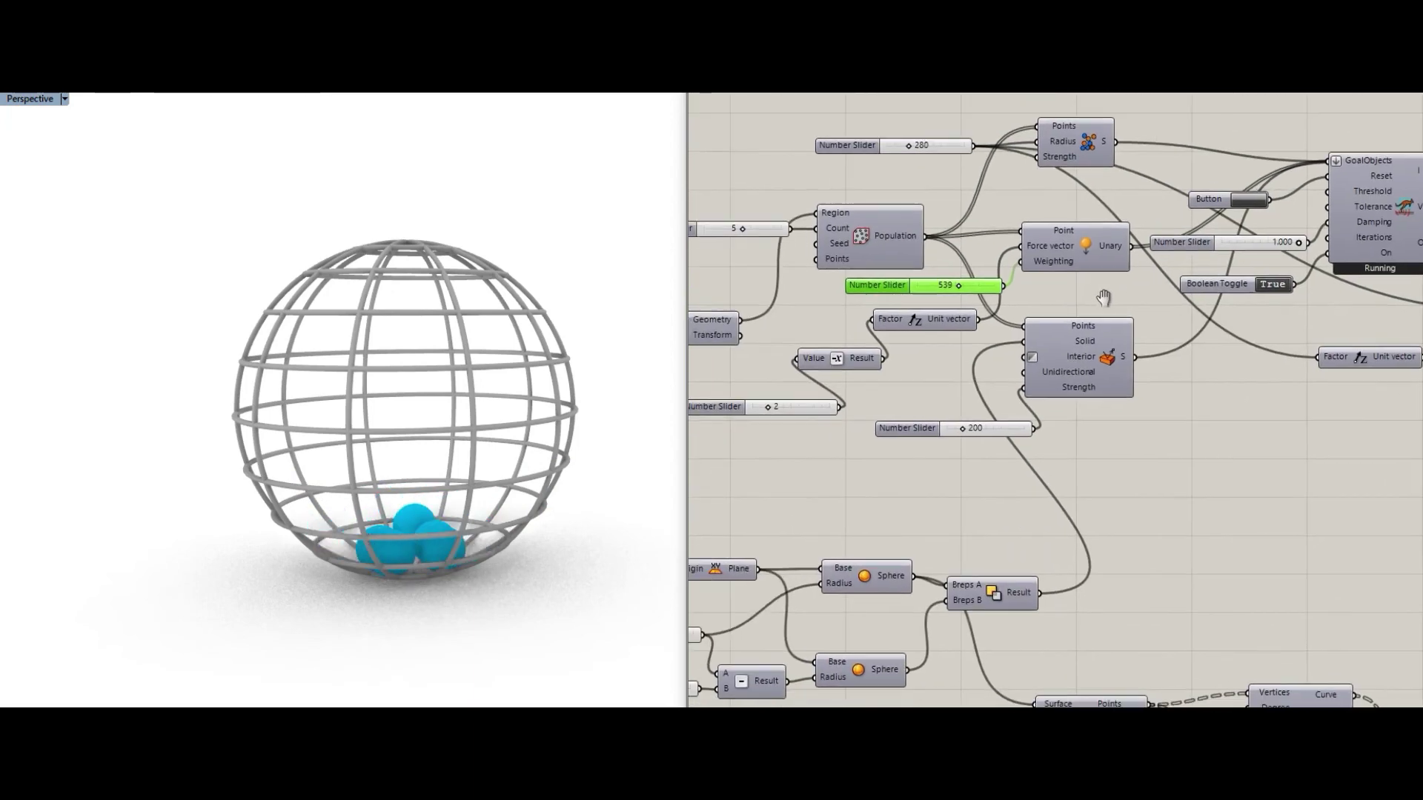
{"action": "scroll", "coordinate": [1108, 306], "scroll_direction": "down", "scroll_amount": 5}
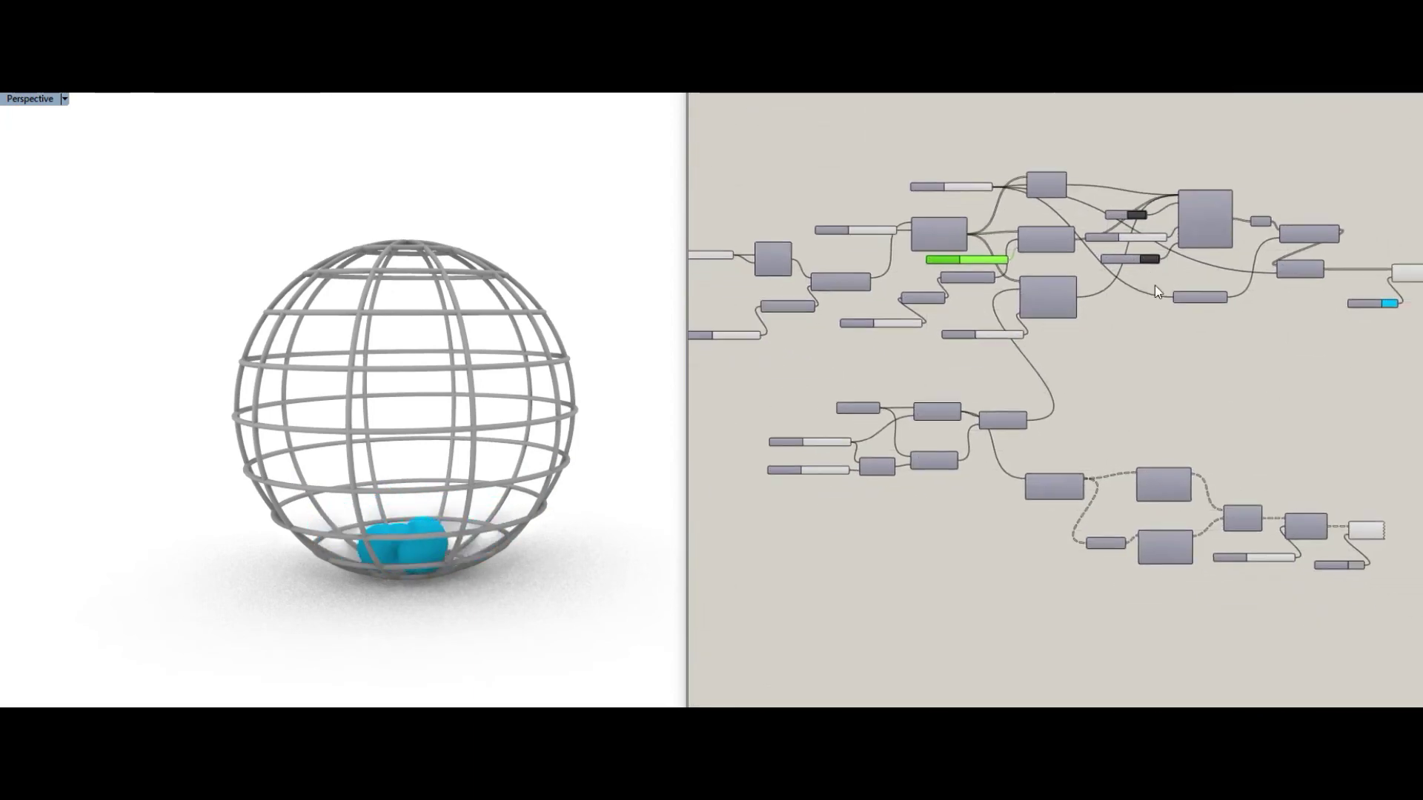
{"action": "right_click_drag", "start_coordinate": [1194, 301], "coordinate": [1162, 298]}
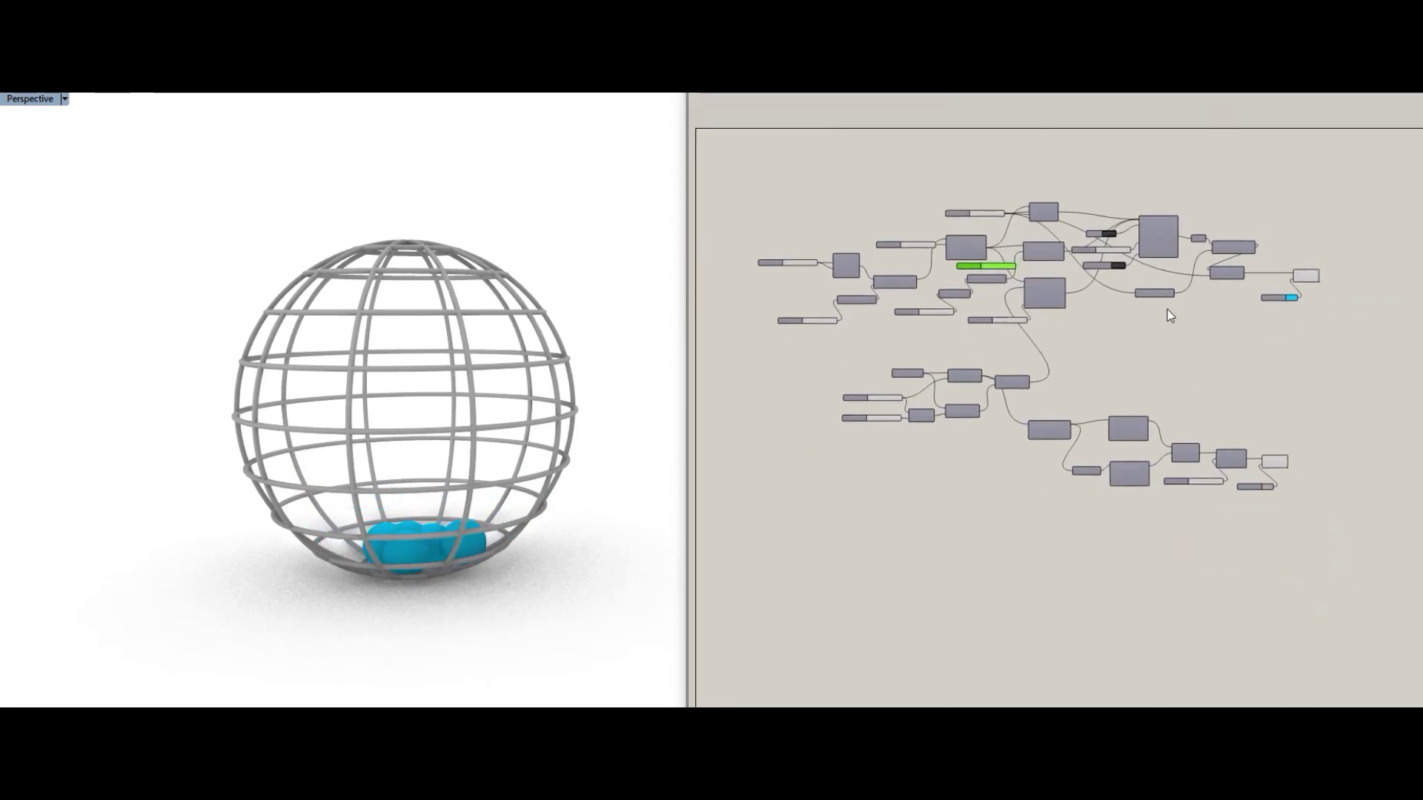
{"action": "scroll", "coordinate": [1167, 321], "scroll_direction": "up", "scroll_amount": 1}
{"action": "scroll", "coordinate": [1188, 324], "scroll_direction": "up", "scroll_amount": 1}
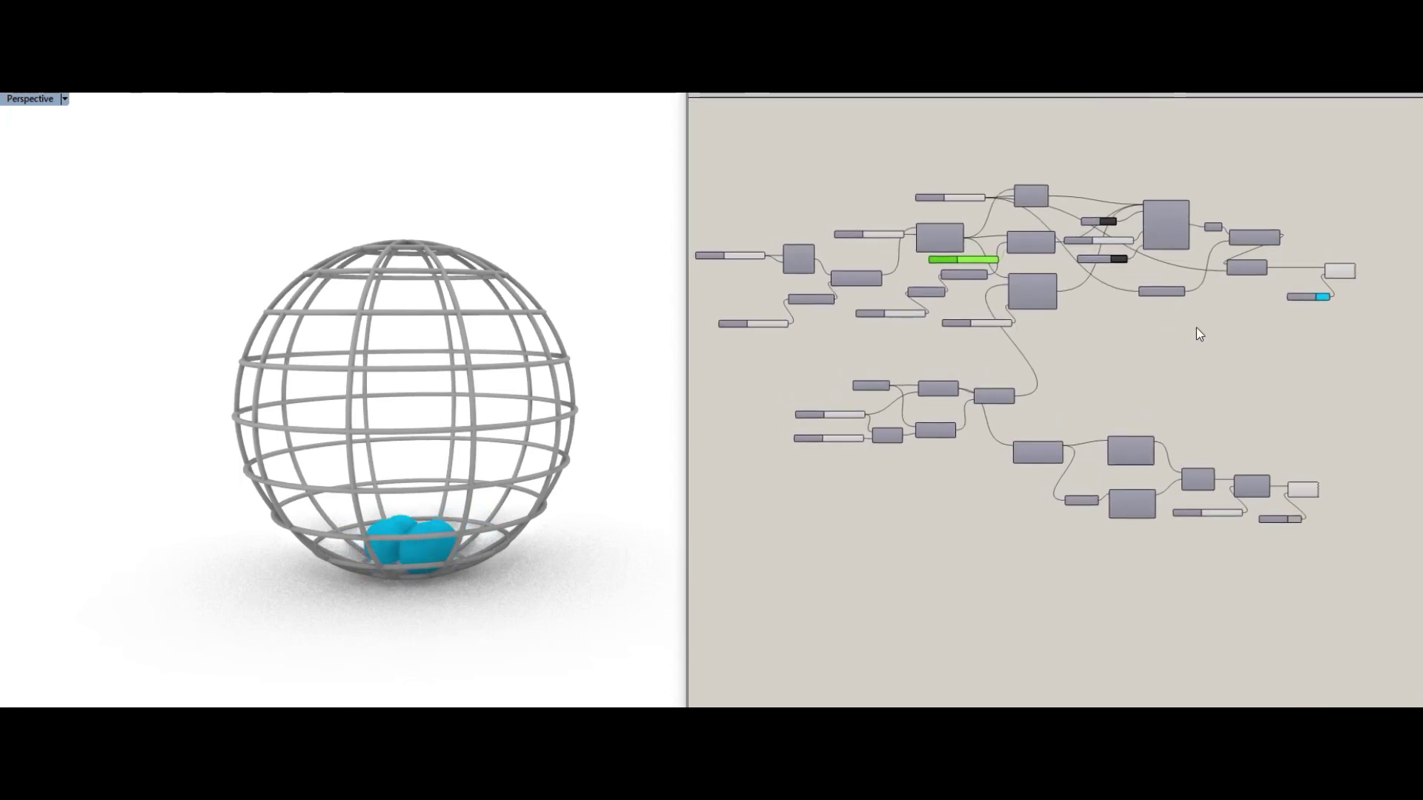
{"action": "scroll", "coordinate": [561, 487], "scroll_direction": "up", "scroll_amount": 2}
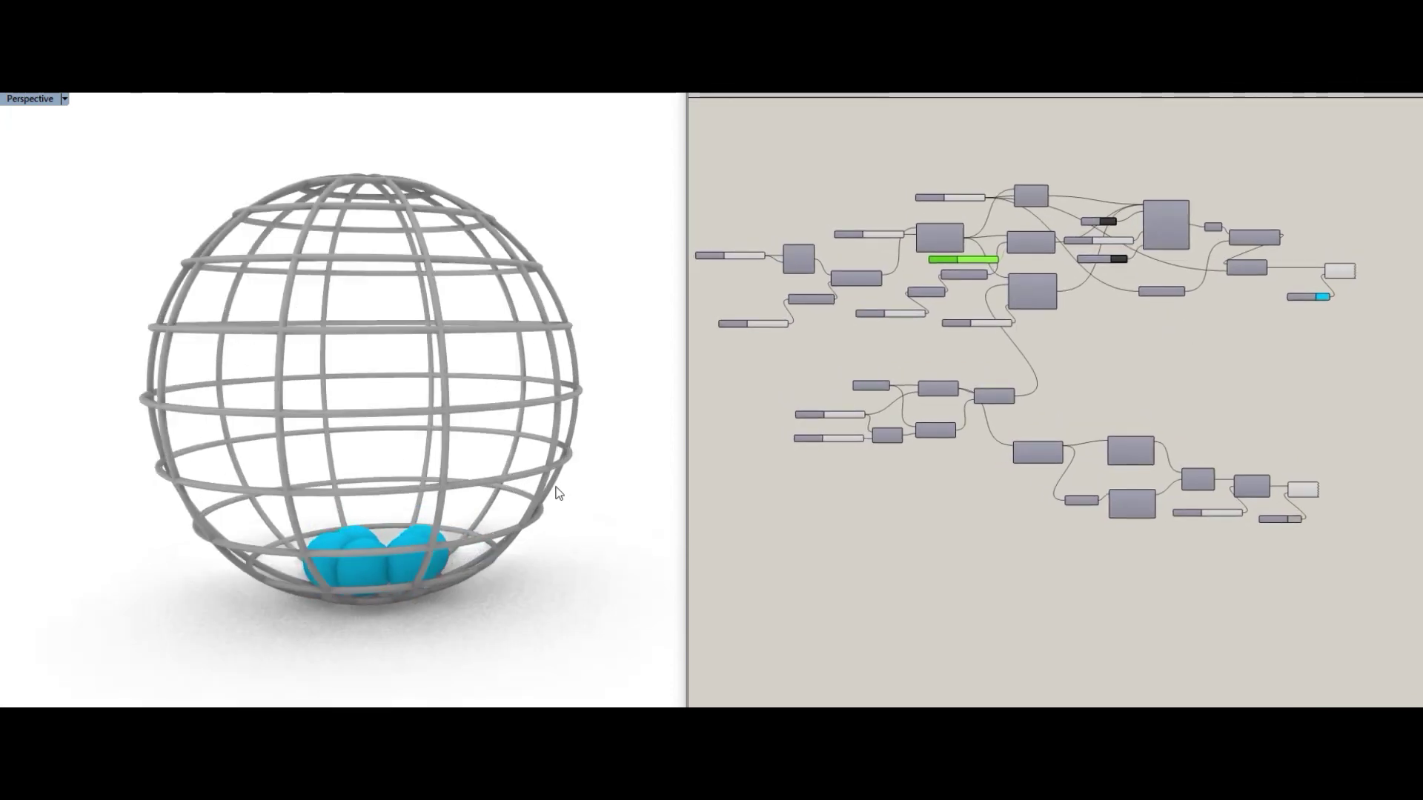
{"action": "right_click_drag", "start_coordinate": [561, 489], "coordinate": [565, 477]}
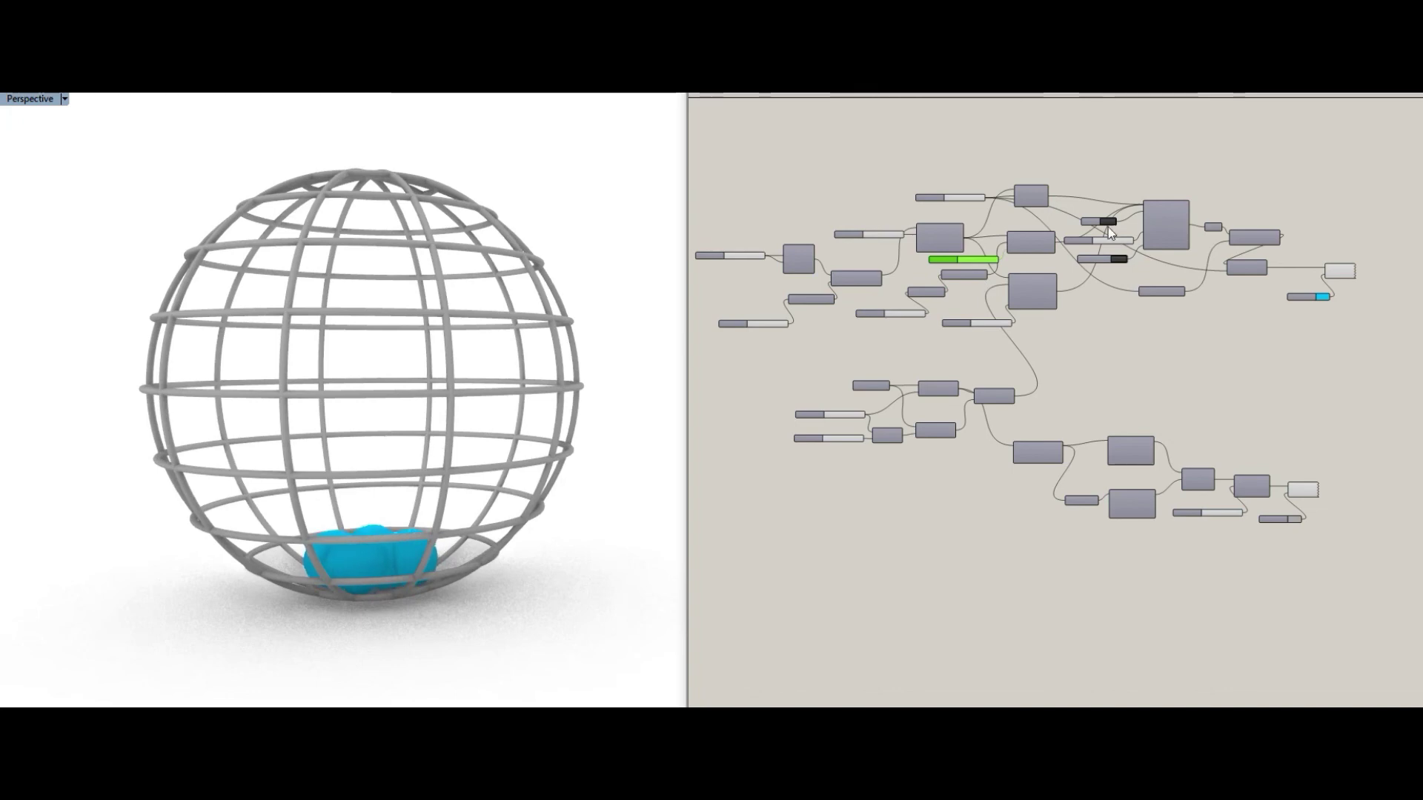
{"action": "left_click", "coordinate": [1108, 224]}
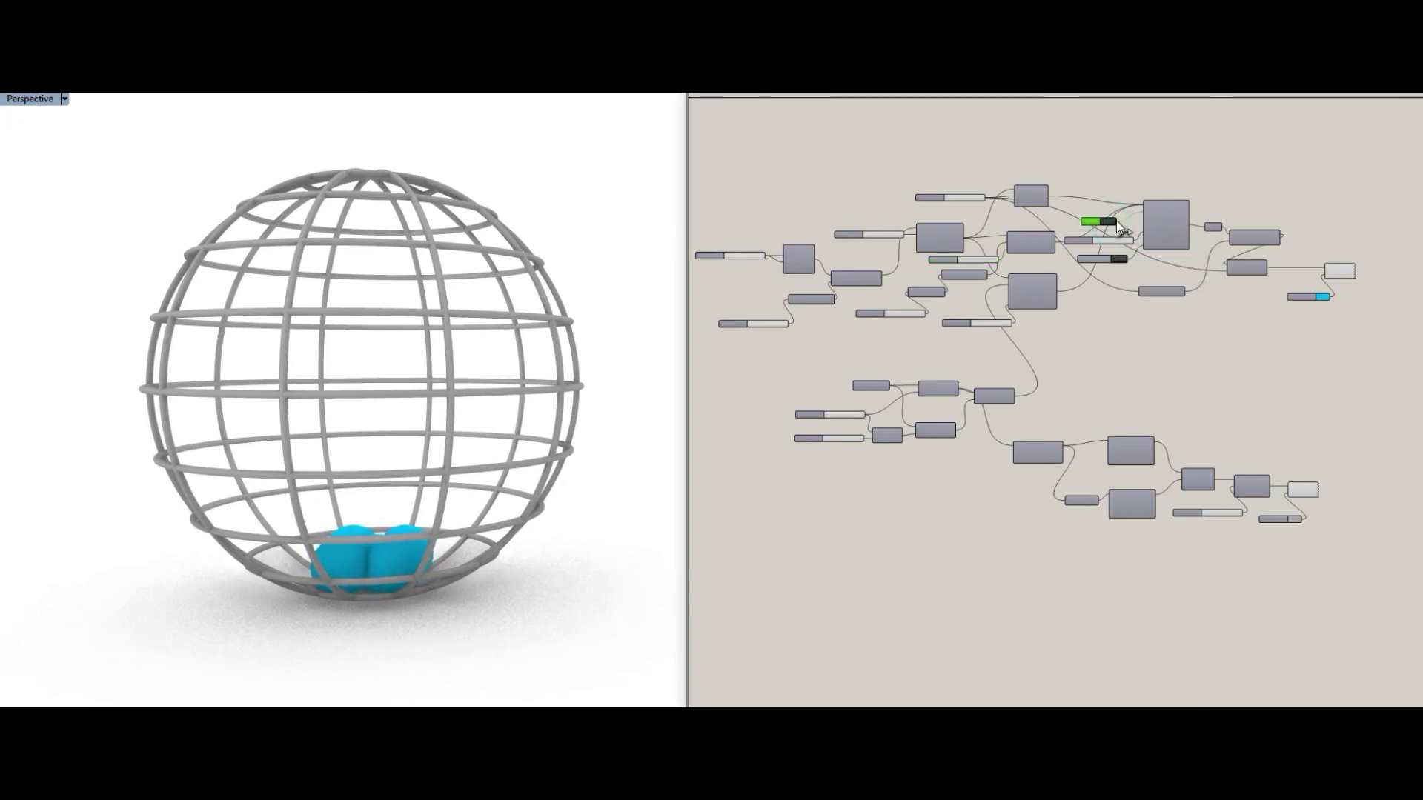
{"action": "scroll", "coordinate": [1110, 222], "scroll_direction": "up", "scroll_amount": 2}
{"action": "left_click", "coordinate": [1110, 221]}
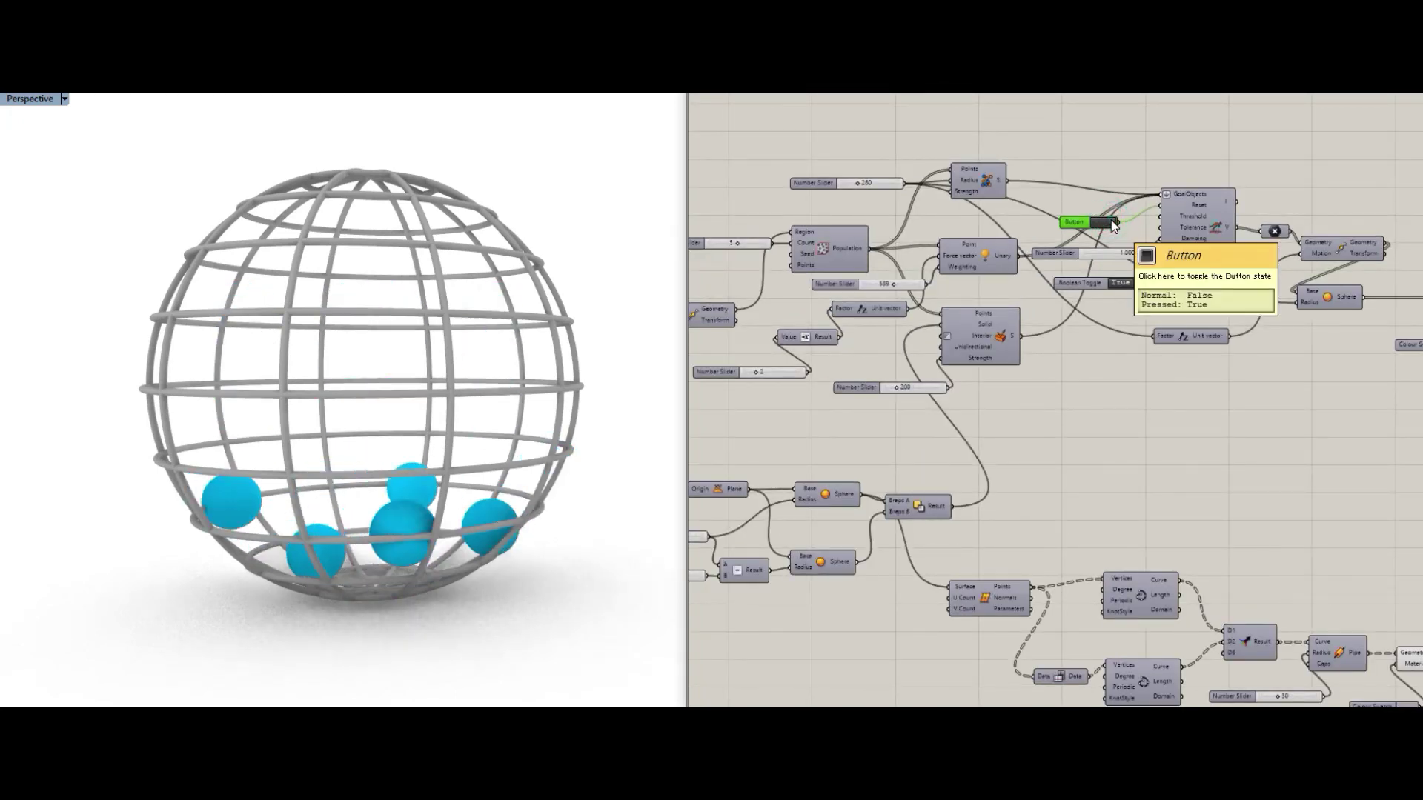
{"action": "left_click", "coordinate": [1110, 221]}
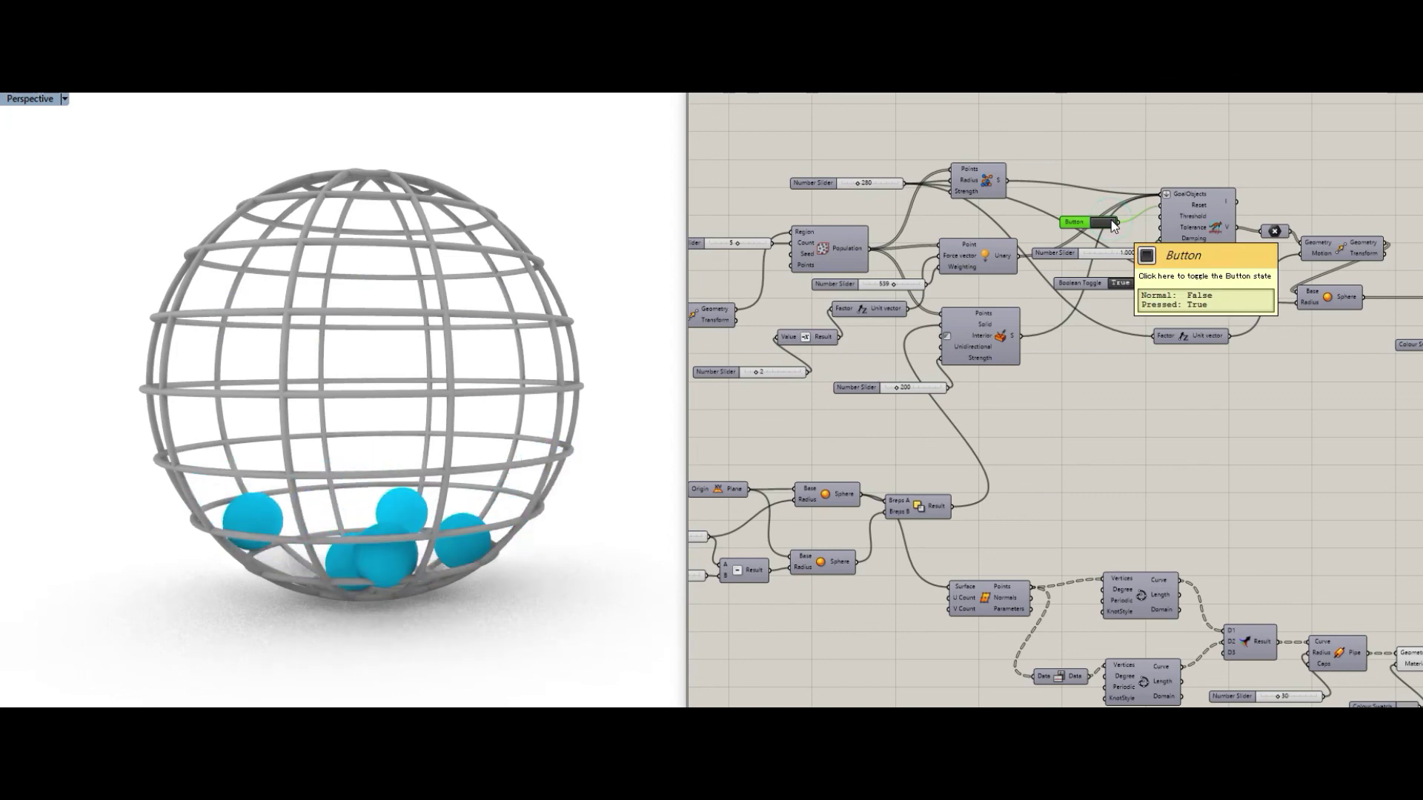
{"action": "left_click", "coordinate": [1110, 222]}
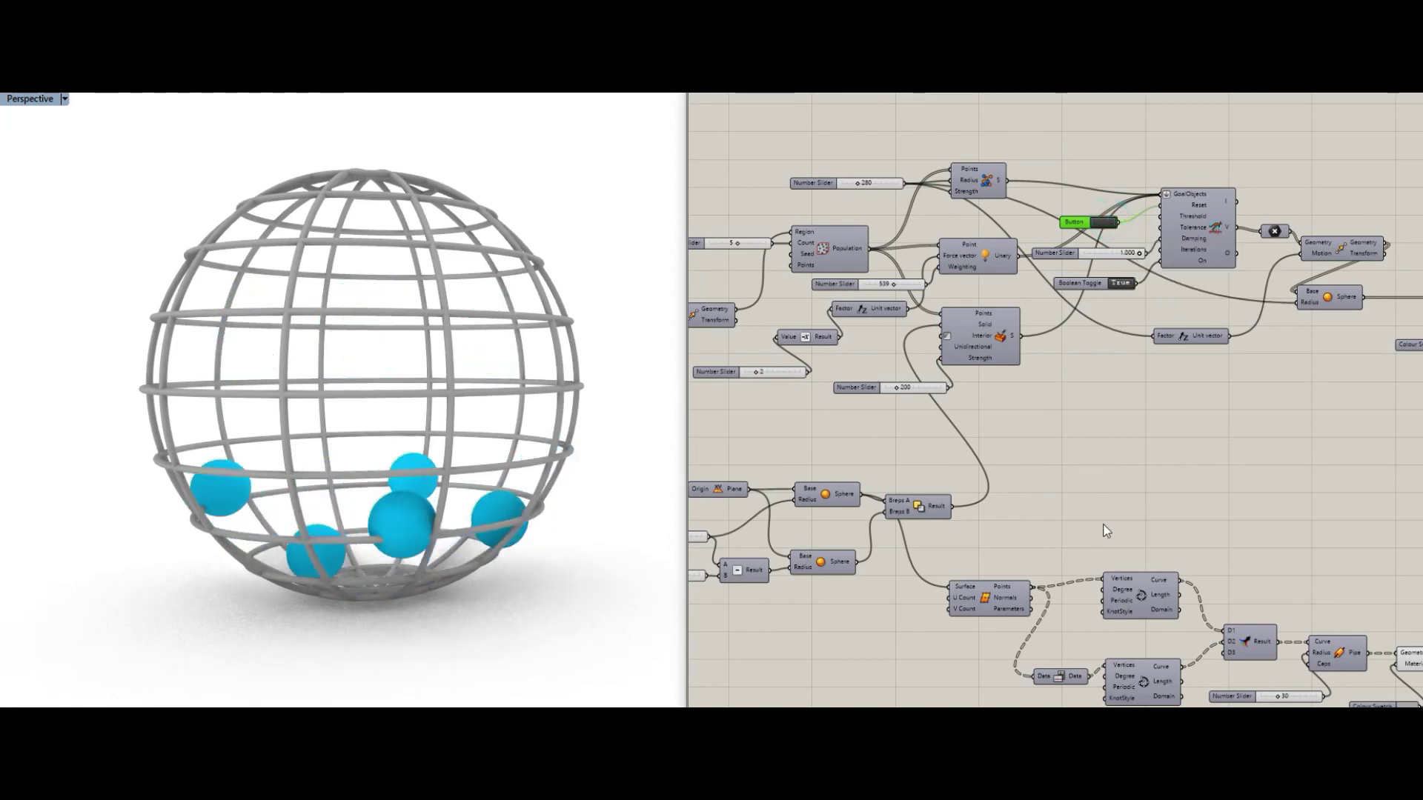